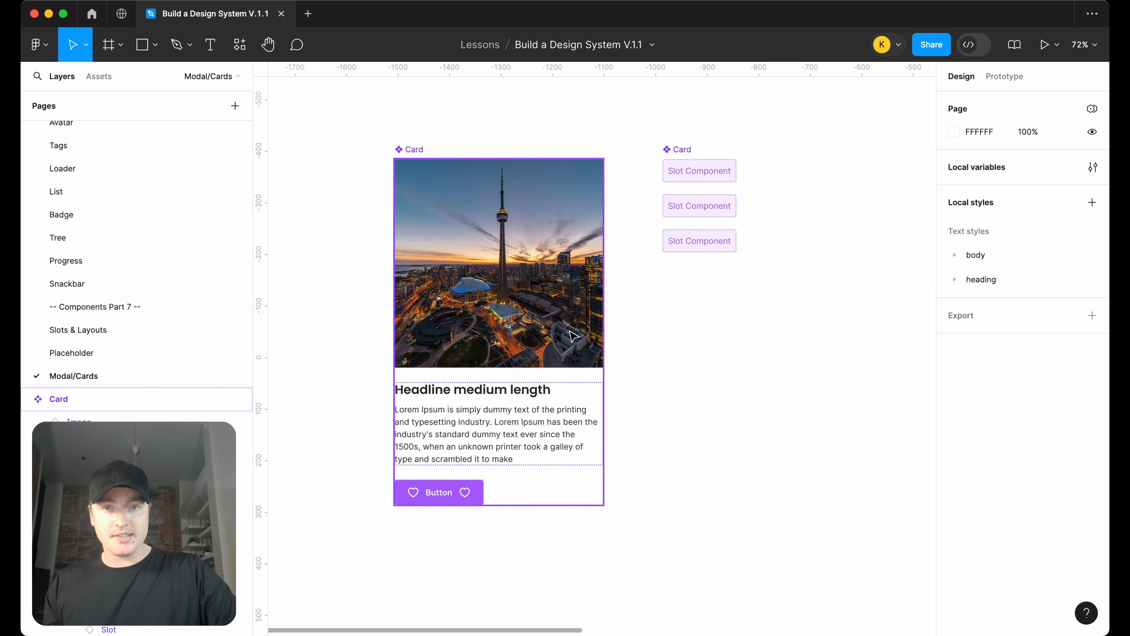
pyautogui.click(574, 337)
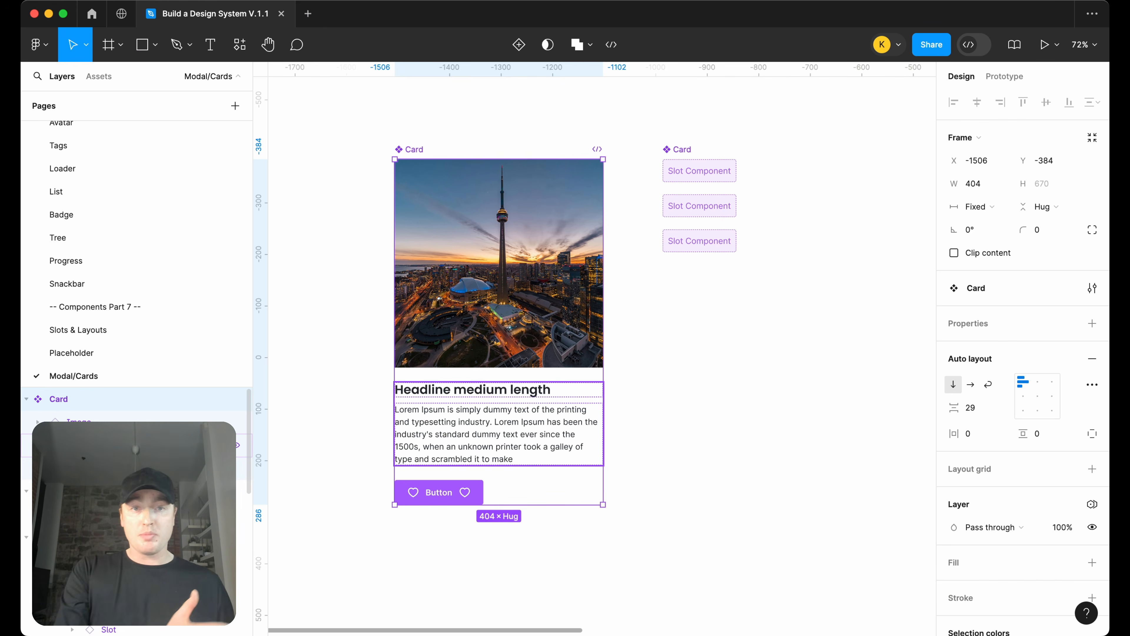
pyautogui.click(674, 412)
# Swap the first slot of the Card component beside the main card for the Image component
pyautogui.click(678, 151)
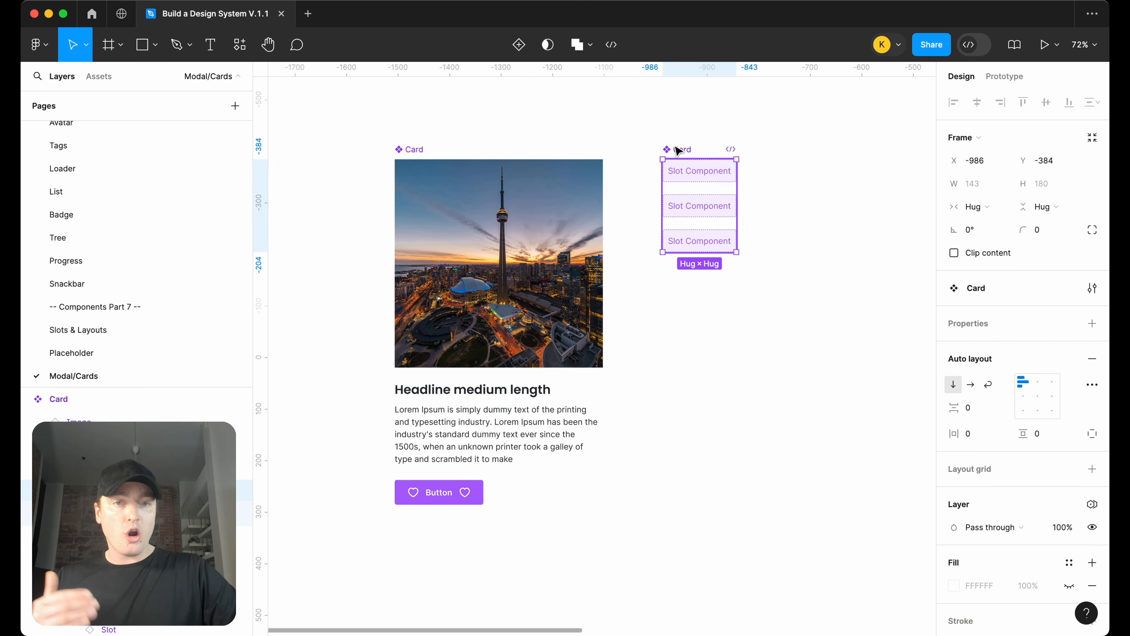
pyautogui.click(684, 178)
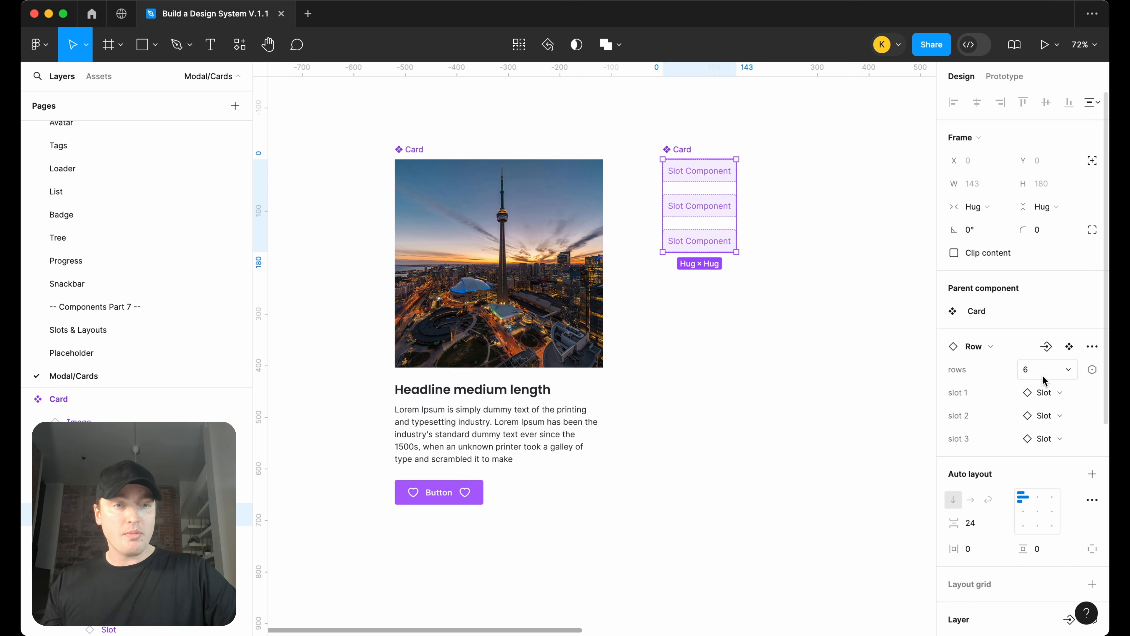
pyautogui.click(1044, 392)
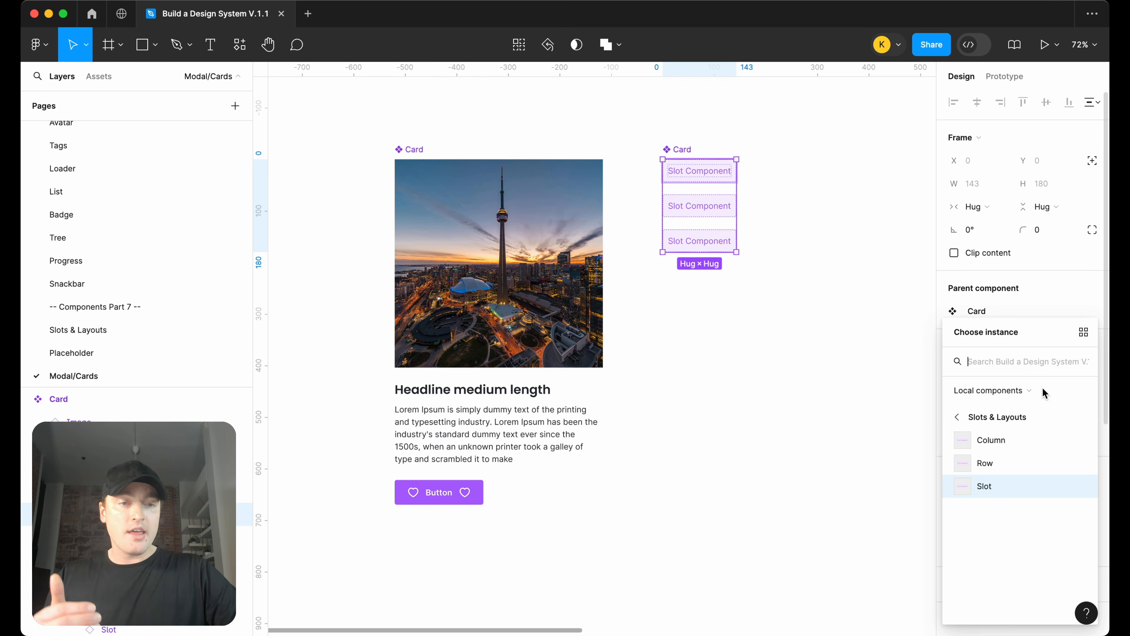
pyautogui.write('image')
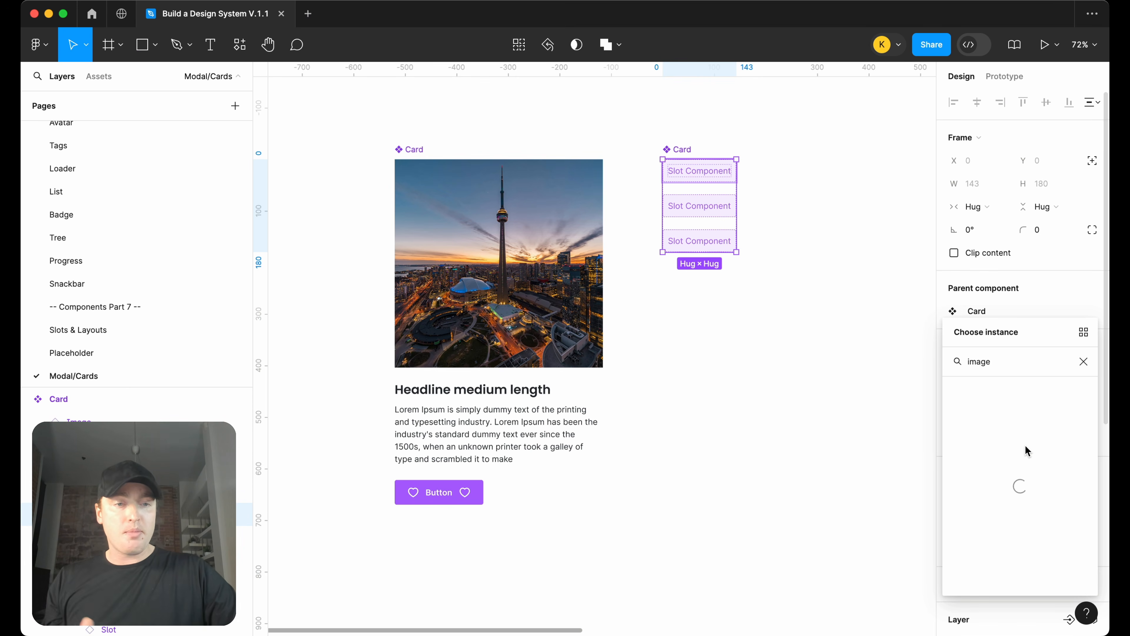
pyautogui.click(1015, 423)
pyautogui.click(845, 413)
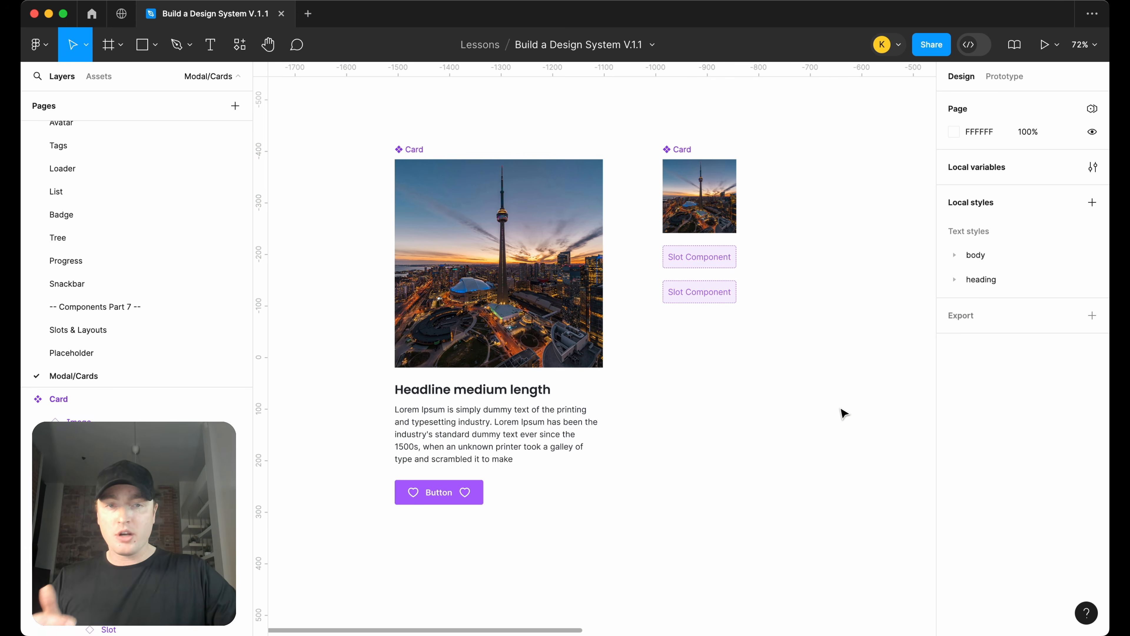
# Browse the Slots & Layouts, Placeholder and Modal/Cards pages to review the existing Slot, Column, Row and Card components
pyautogui.click(129, 329)
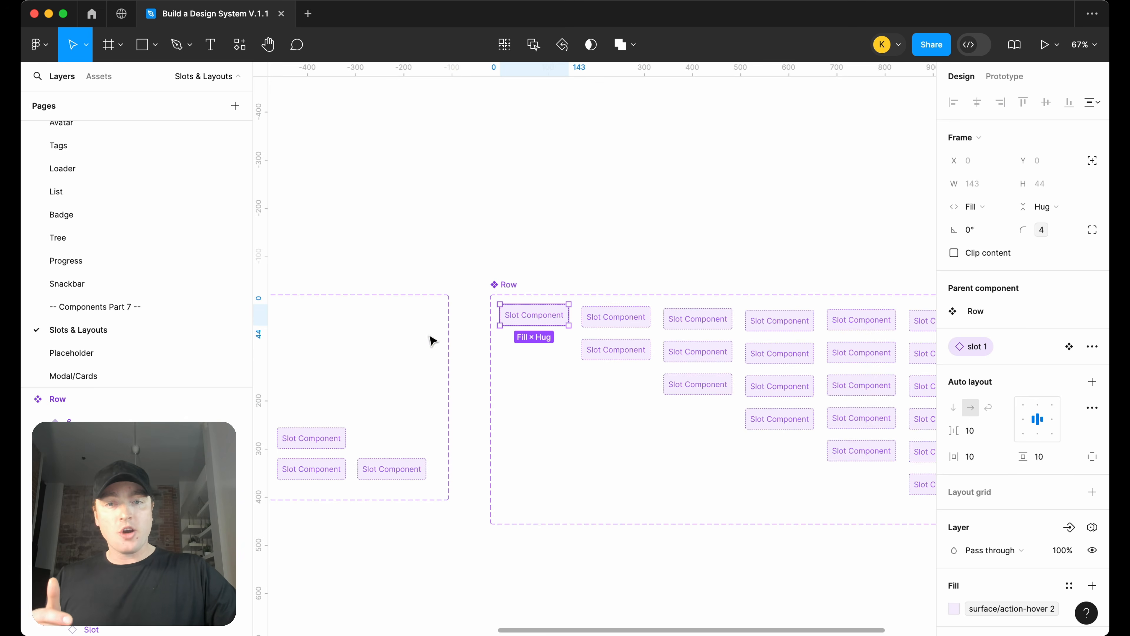
pyautogui.hscroll(-5, 490, 321)
pyautogui.click(492, 295)
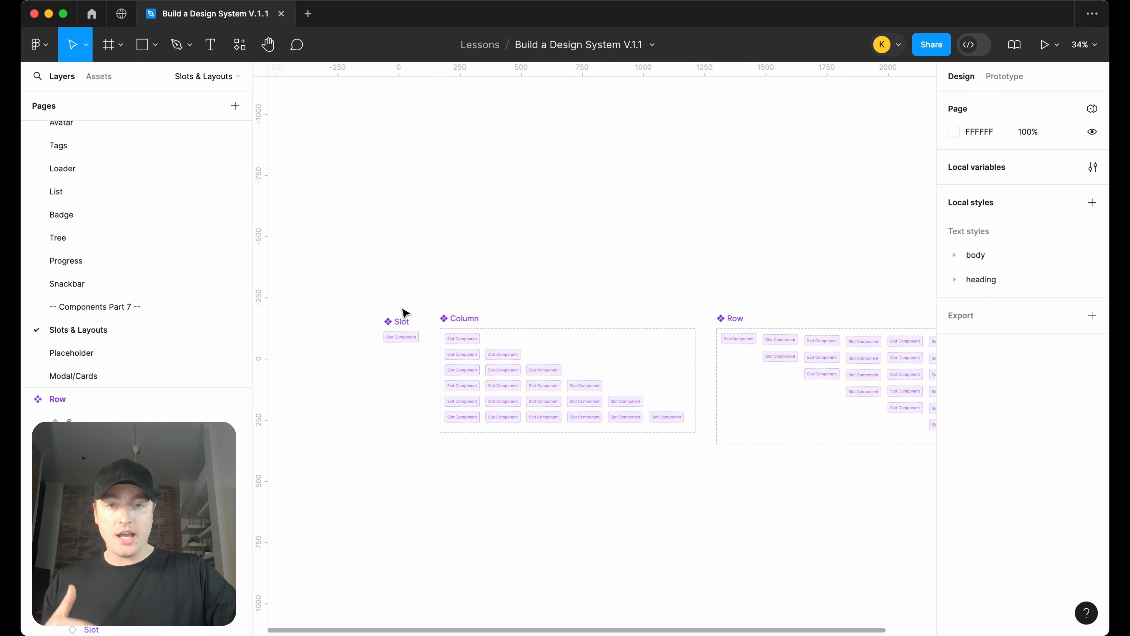
pyautogui.hscroll(5, 527, 298)
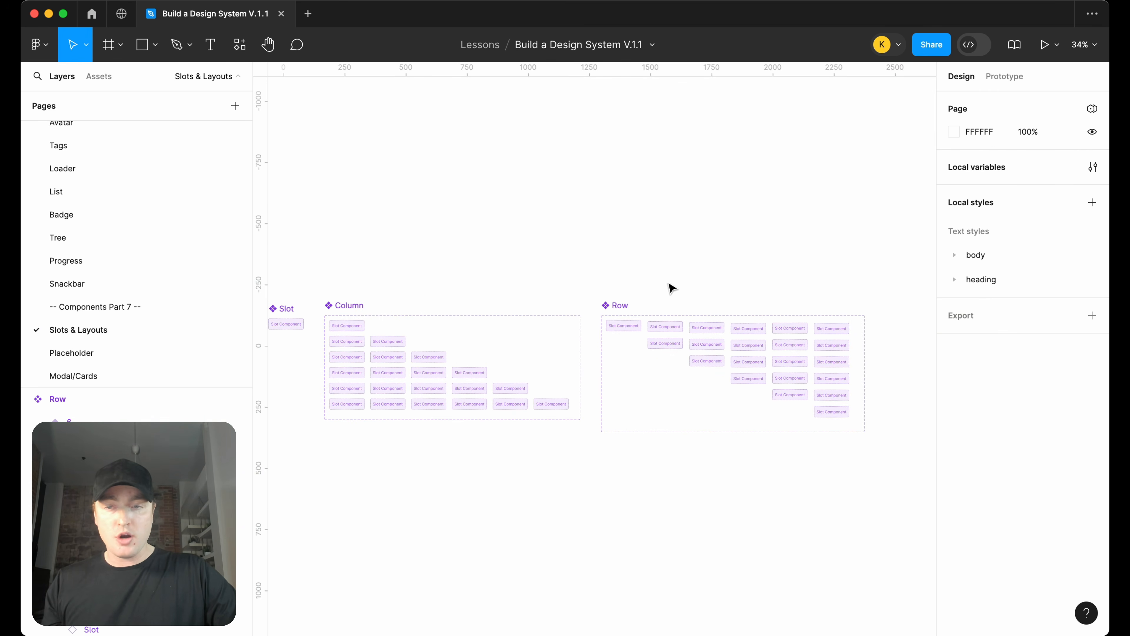
pyautogui.click(143, 346)
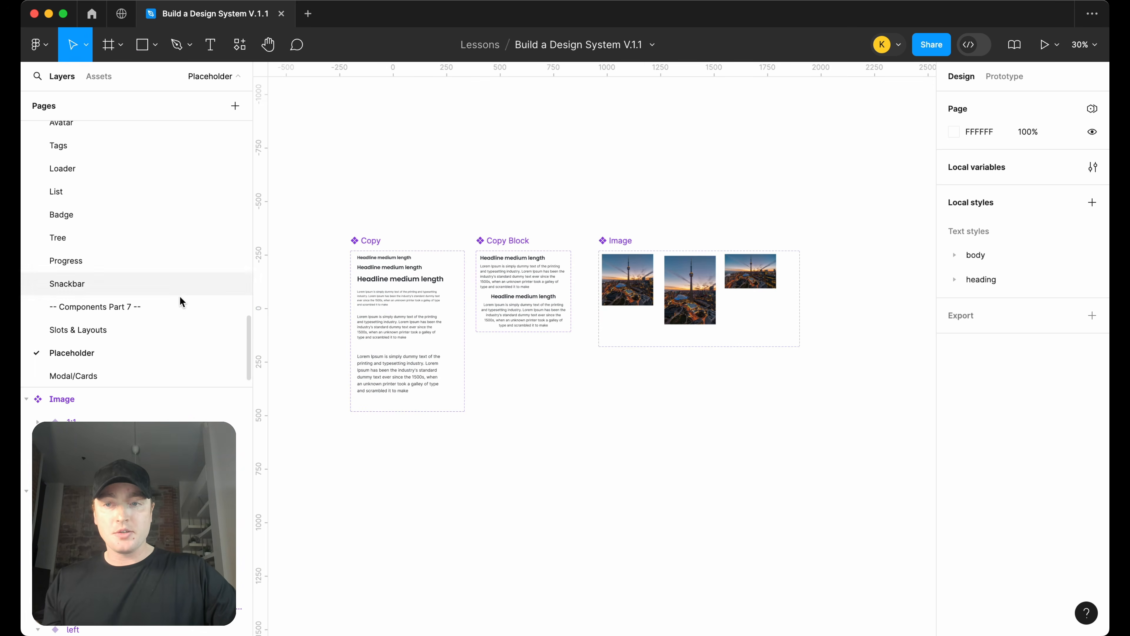
pyautogui.click(66, 373)
pyautogui.scroll(-6, 669, 343)
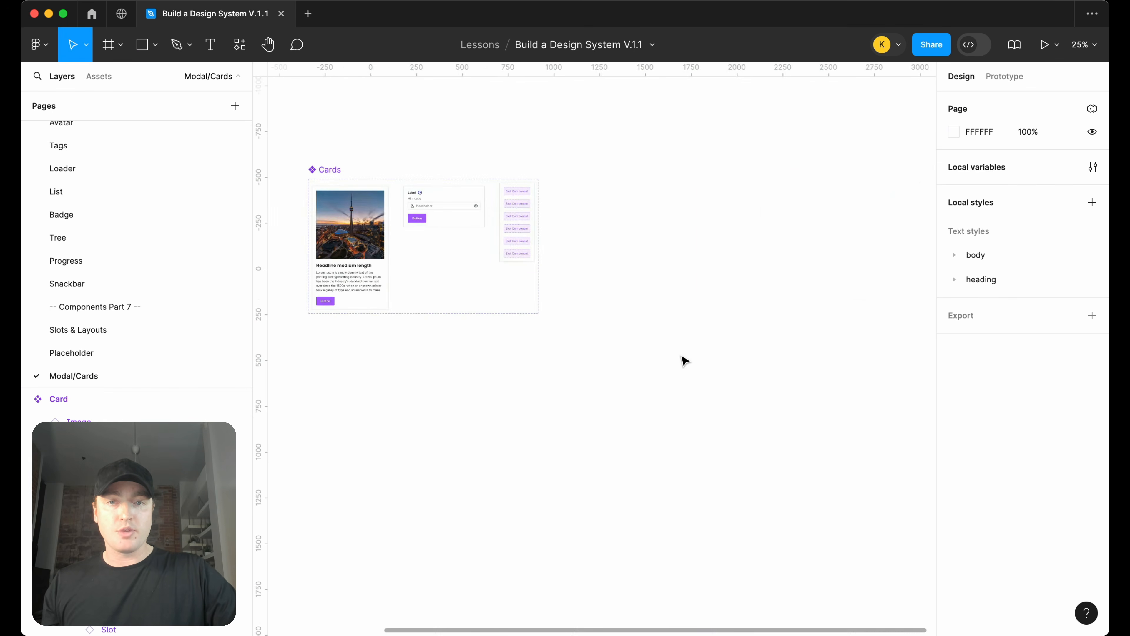
pyautogui.scroll(5, 684, 365)
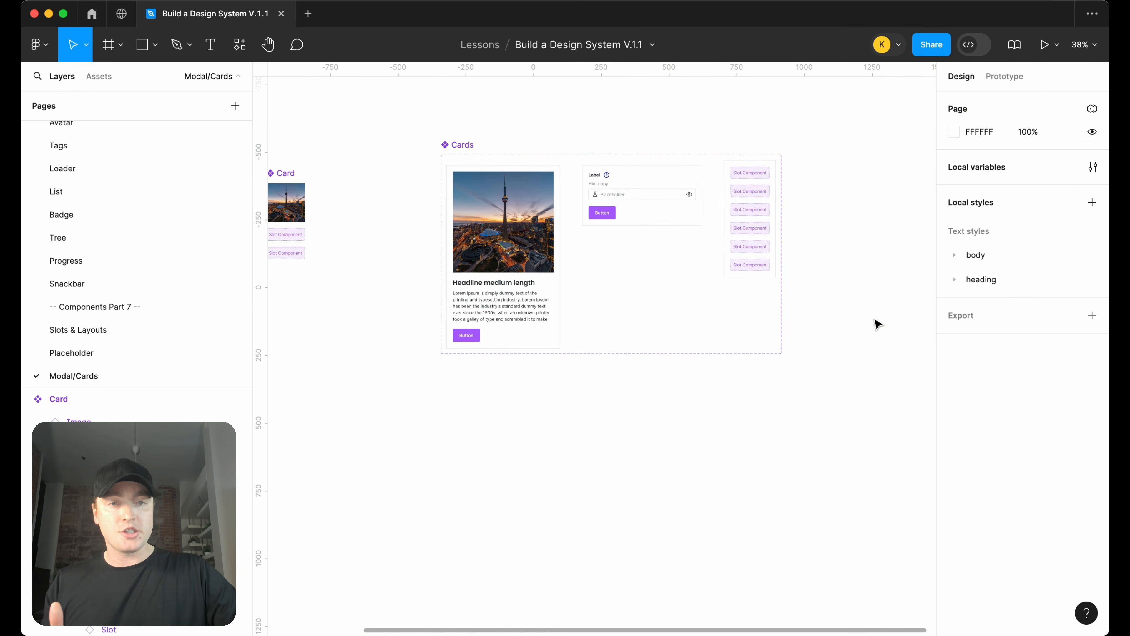
pyautogui.hscroll(2, 876, 324)
pyautogui.scroll(1, 877, 323)
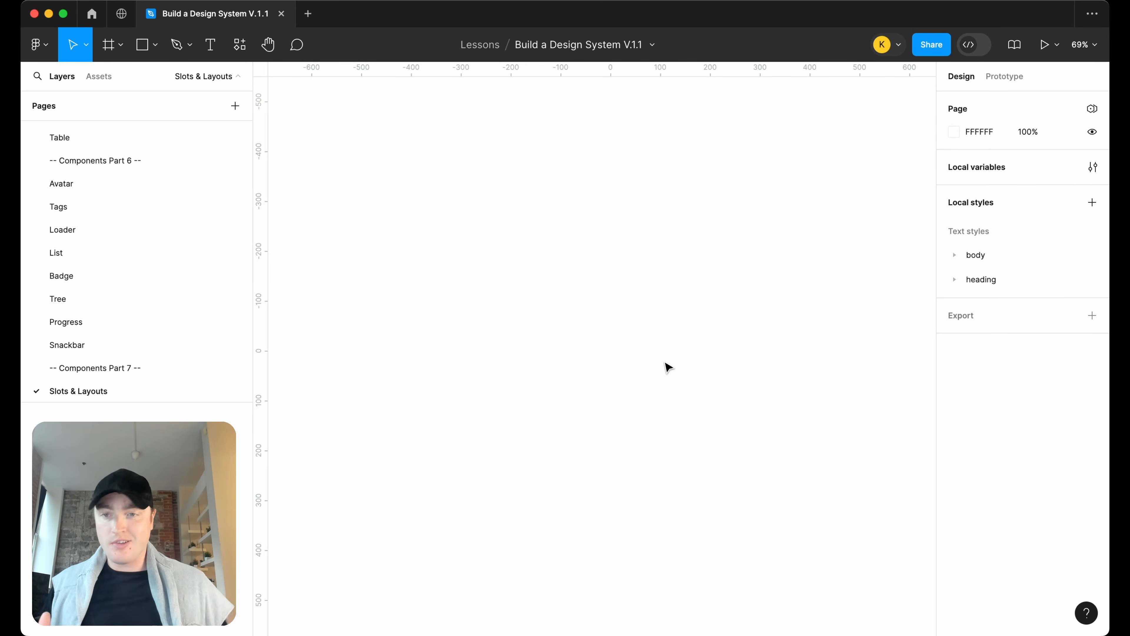
# Create a text box on the empty page reading "Slot Component"
pyautogui.click(211, 44)
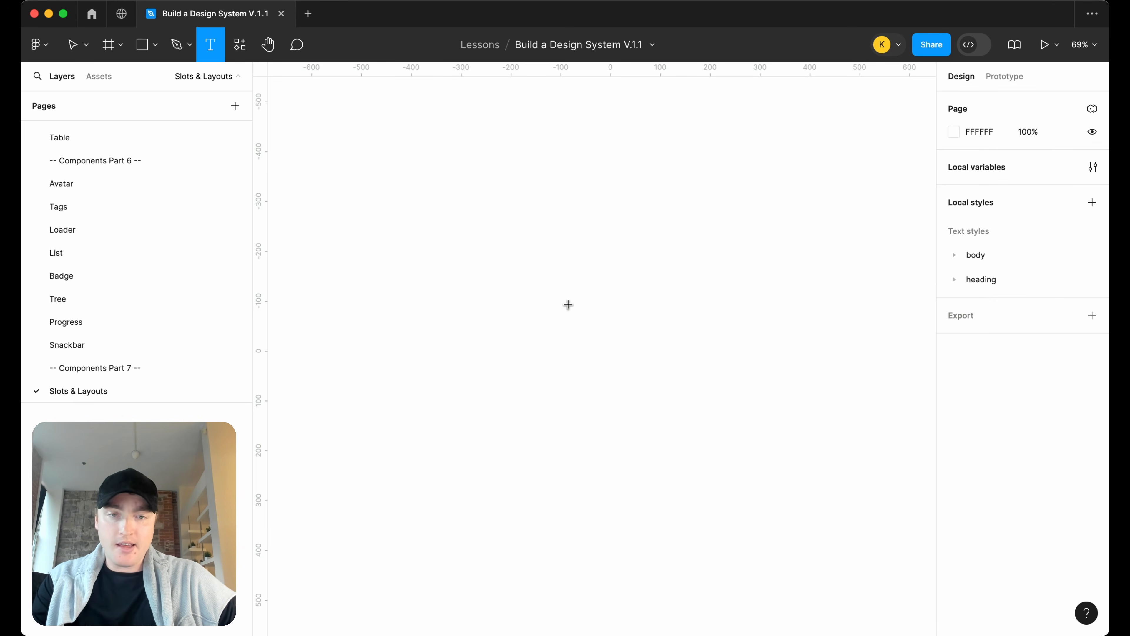
pyautogui.moveTo(568, 305); pyautogui.dragTo(646, 331)
pyautogui.scroll(3, 646, 331)
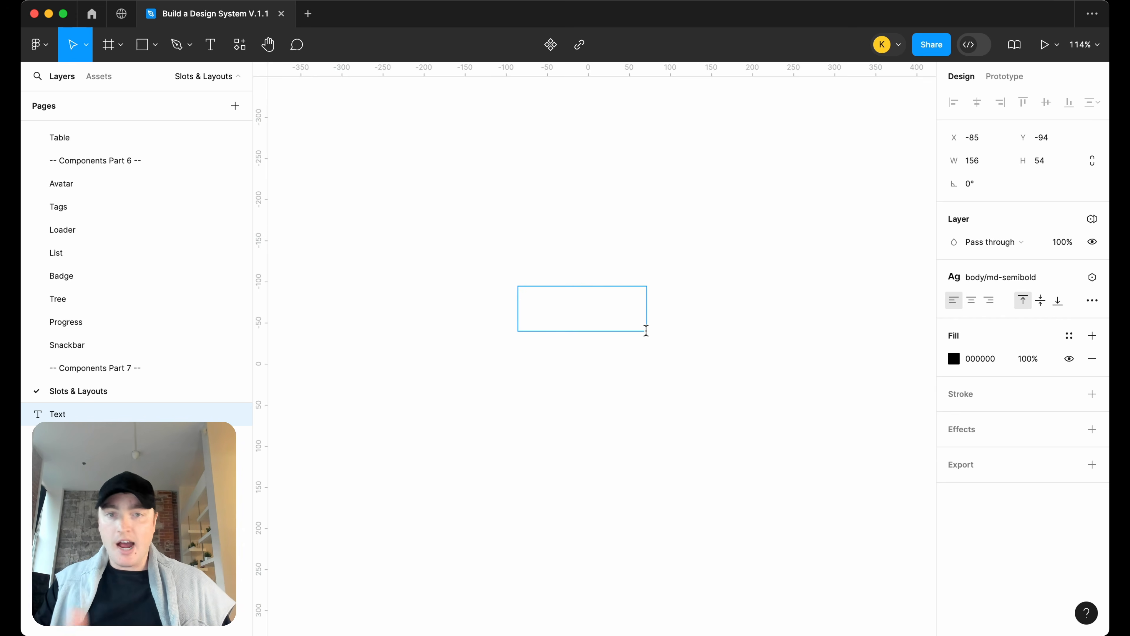
pyautogui.write('Slot Component')
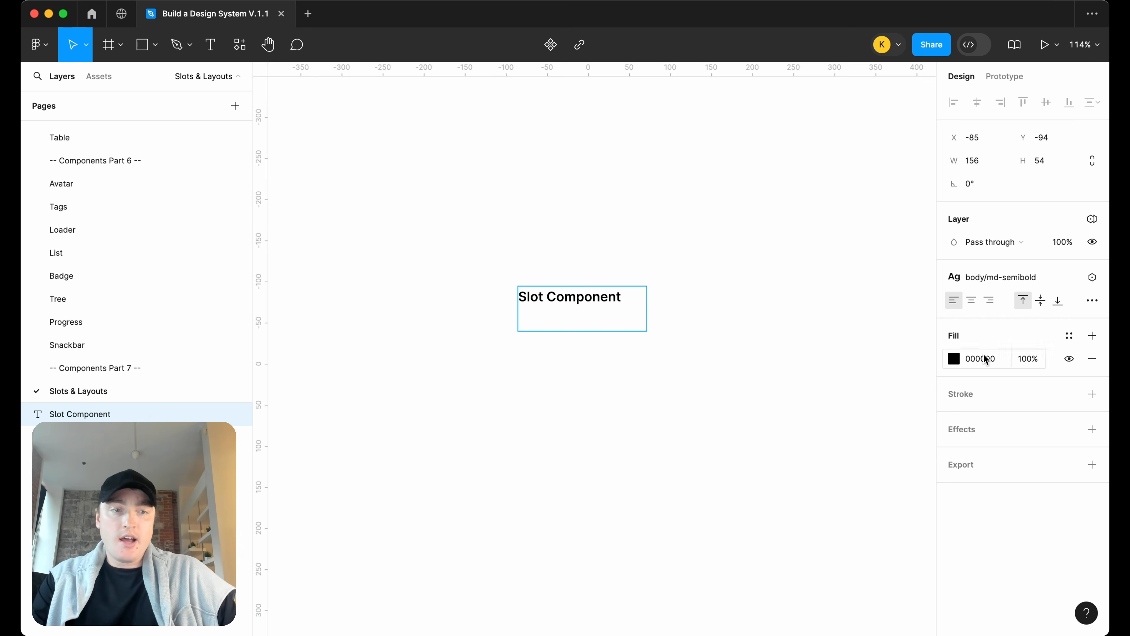
# Center-align the text and apply the body md text style
pyautogui.click(972, 300)
pyautogui.click(1001, 281)
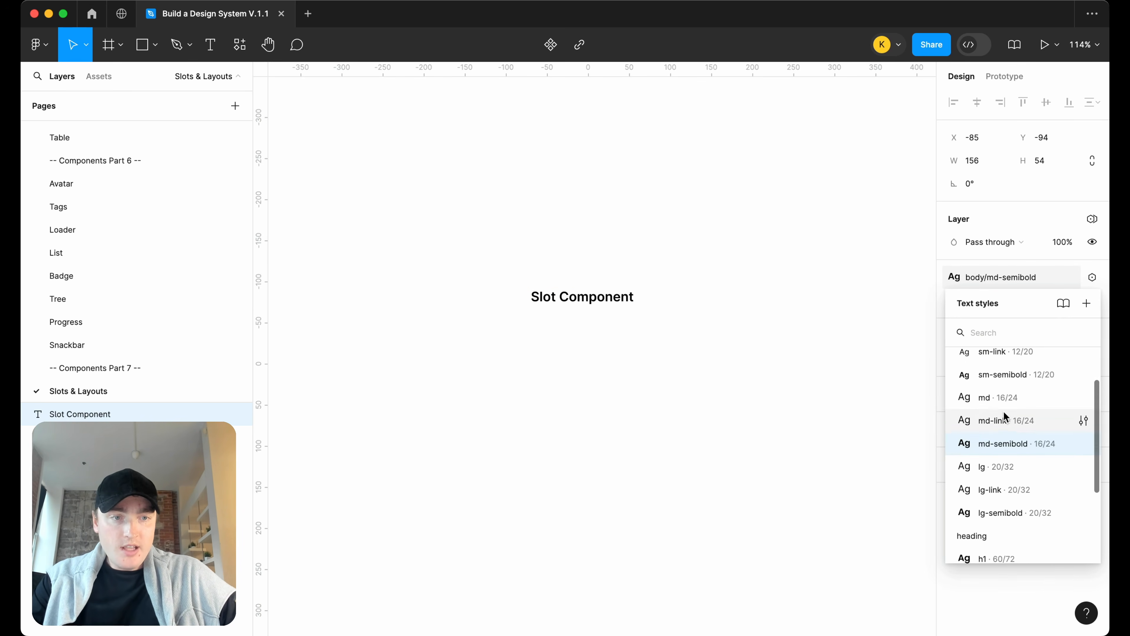
pyautogui.click(1009, 397)
pyautogui.press('super+a')
pyautogui.click(1020, 281)
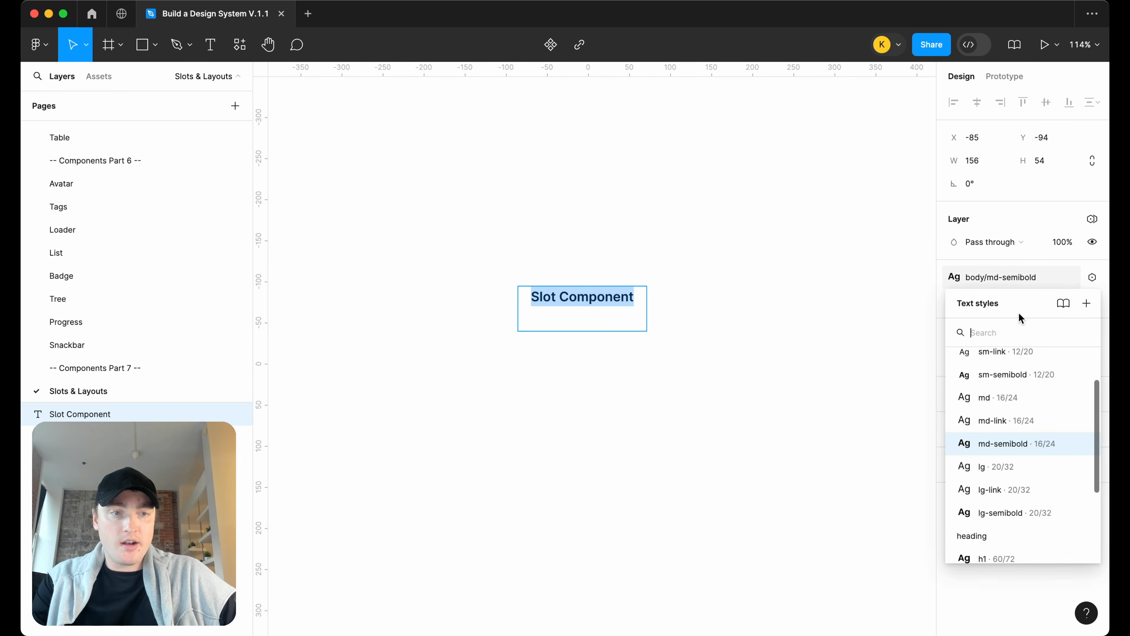
pyautogui.click(1005, 402)
pyautogui.press('Escape')
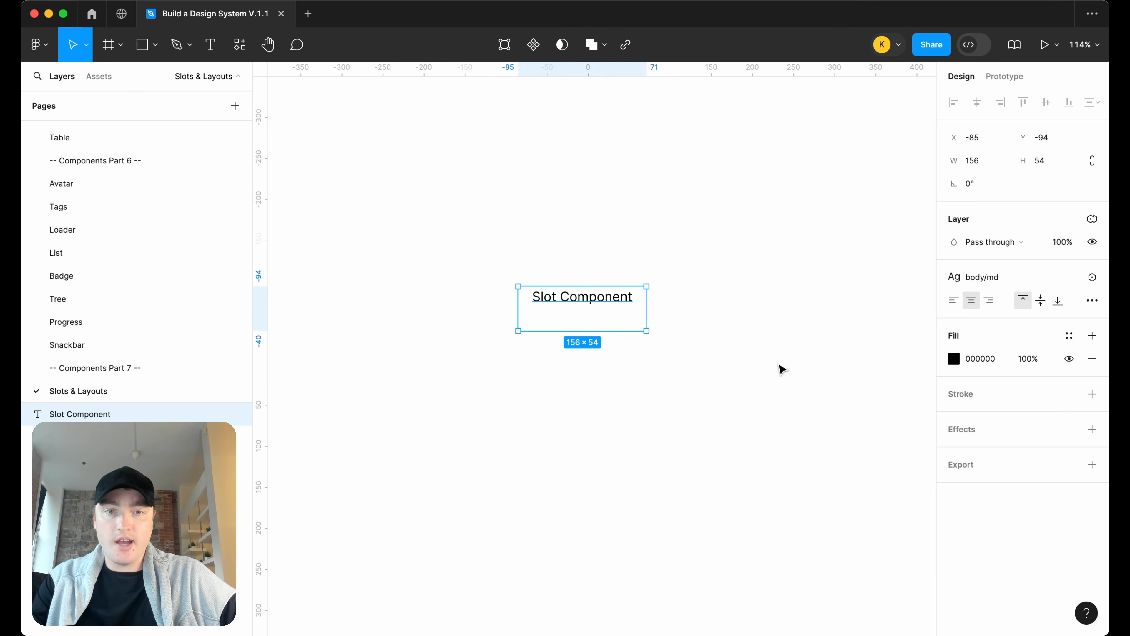
# Wrap the text in an auto layout frame and color the text with the text/action color
pyautogui.hotkey('shift', 'a')
pyautogui.scroll(-2, 996, 494)
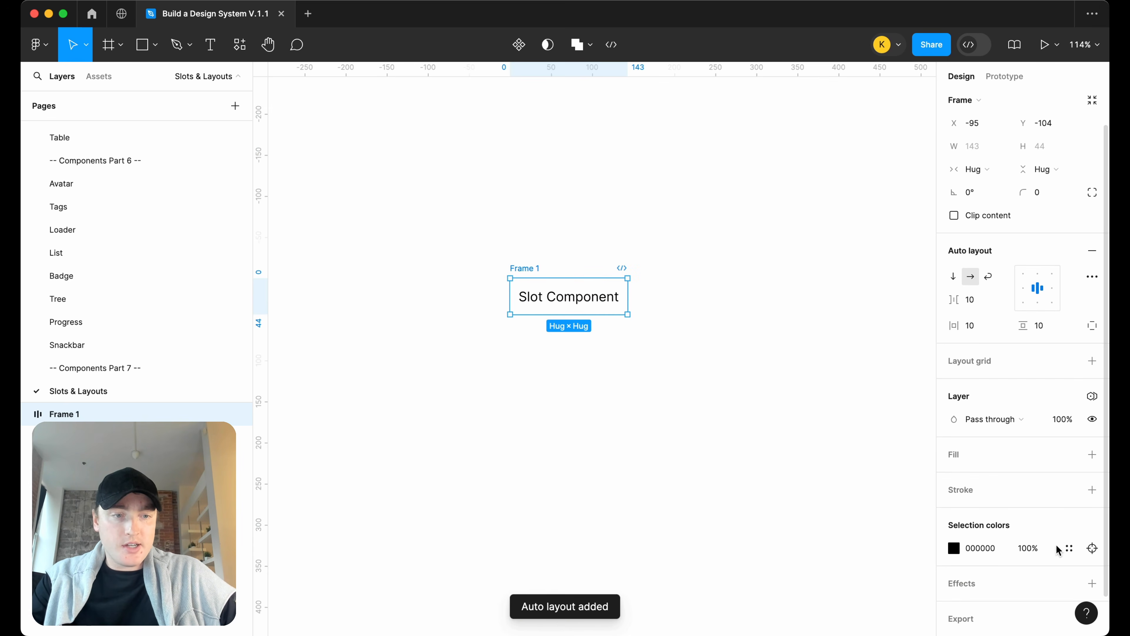
pyautogui.click(1069, 548)
pyautogui.write('text')
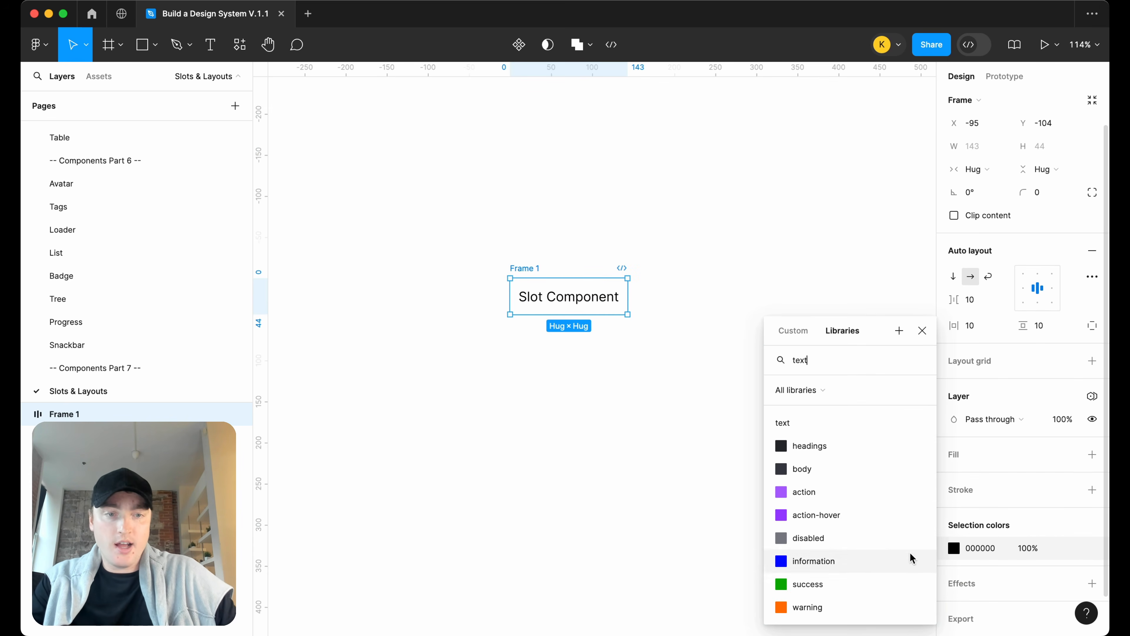
pyautogui.click(856, 492)
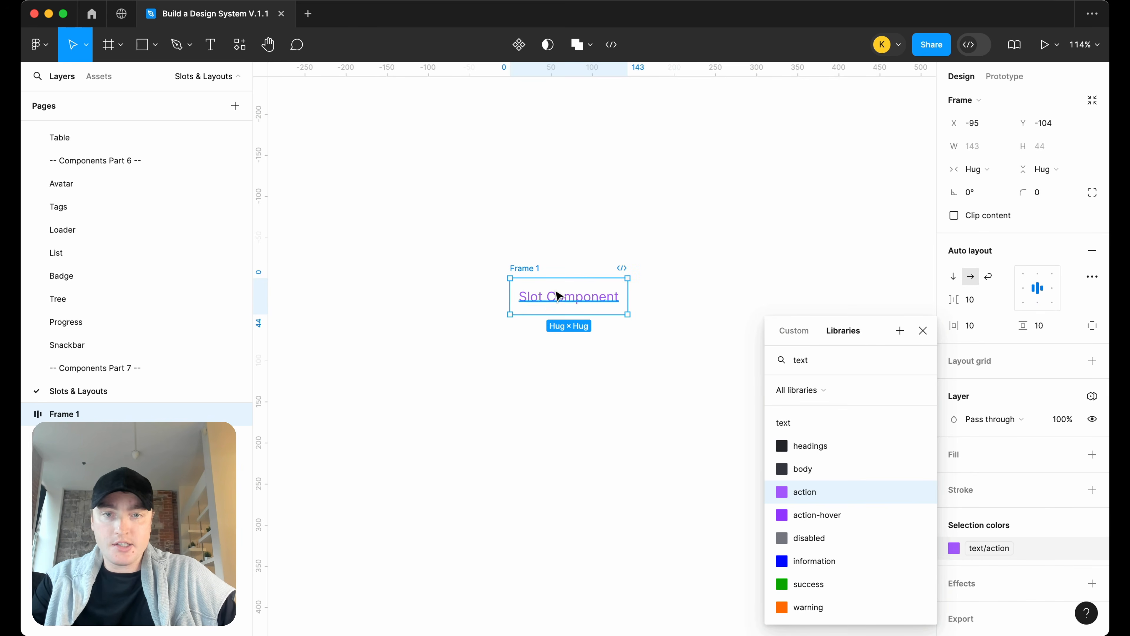
# Add a fill to the frame using the surface/action-hover 2 color
pyautogui.click(1093, 454)
pyautogui.click(1070, 454)
pyautogui.write('surf')
pyautogui.scroll(-3, 831, 538)
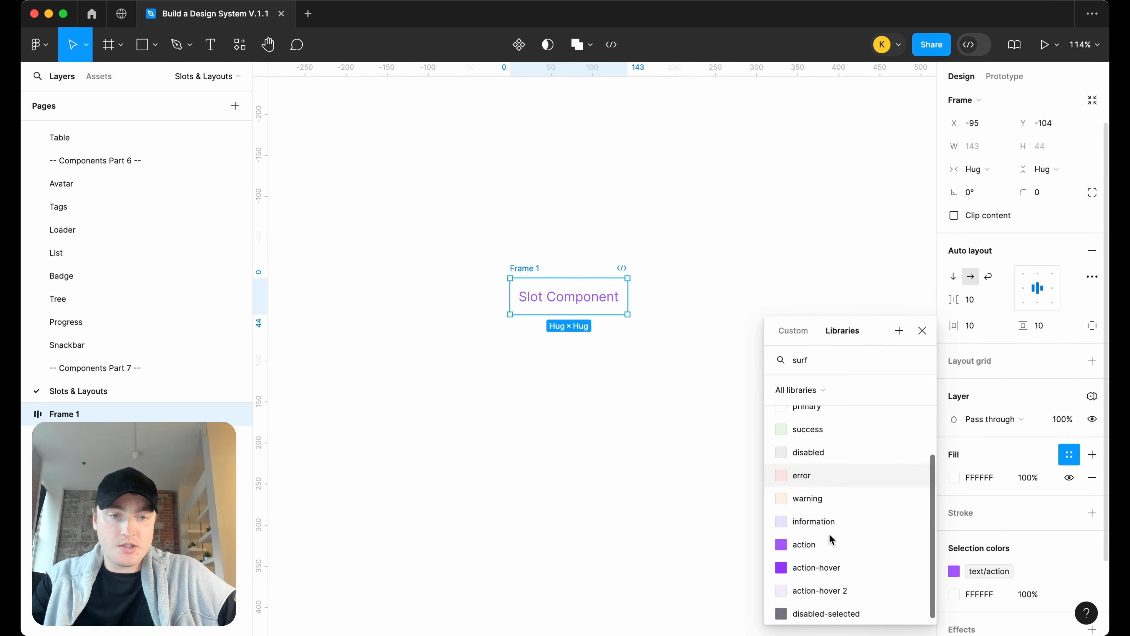
pyautogui.click(825, 583)
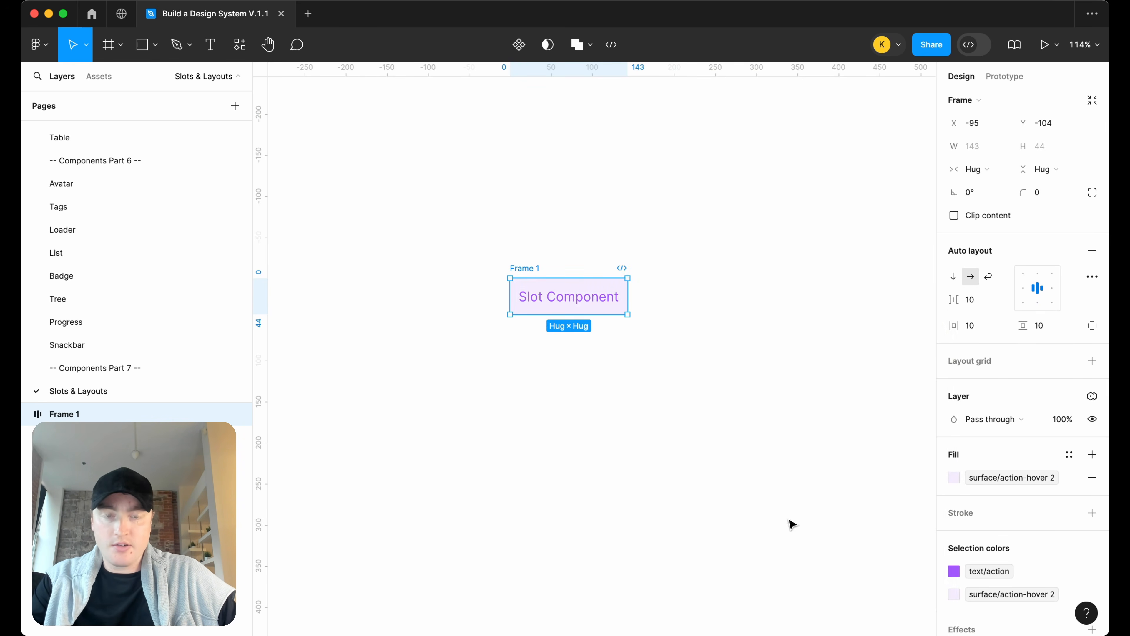
# Add an inside stroke to the frame using the border/action color
pyautogui.click(1092, 513)
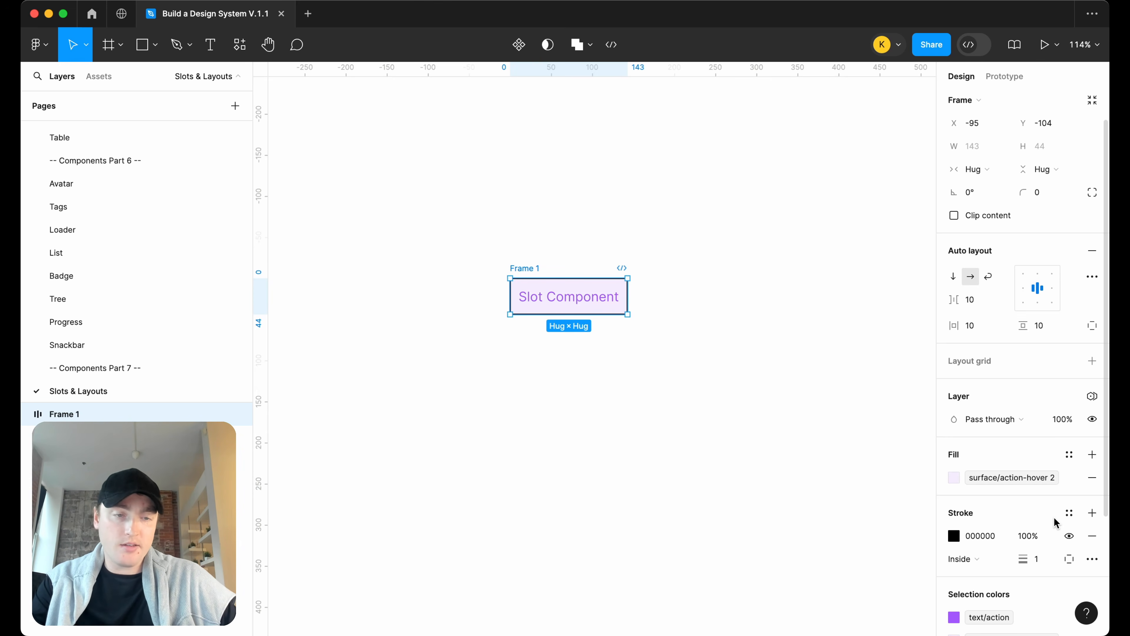
pyautogui.click(1069, 513)
pyautogui.write('bor')
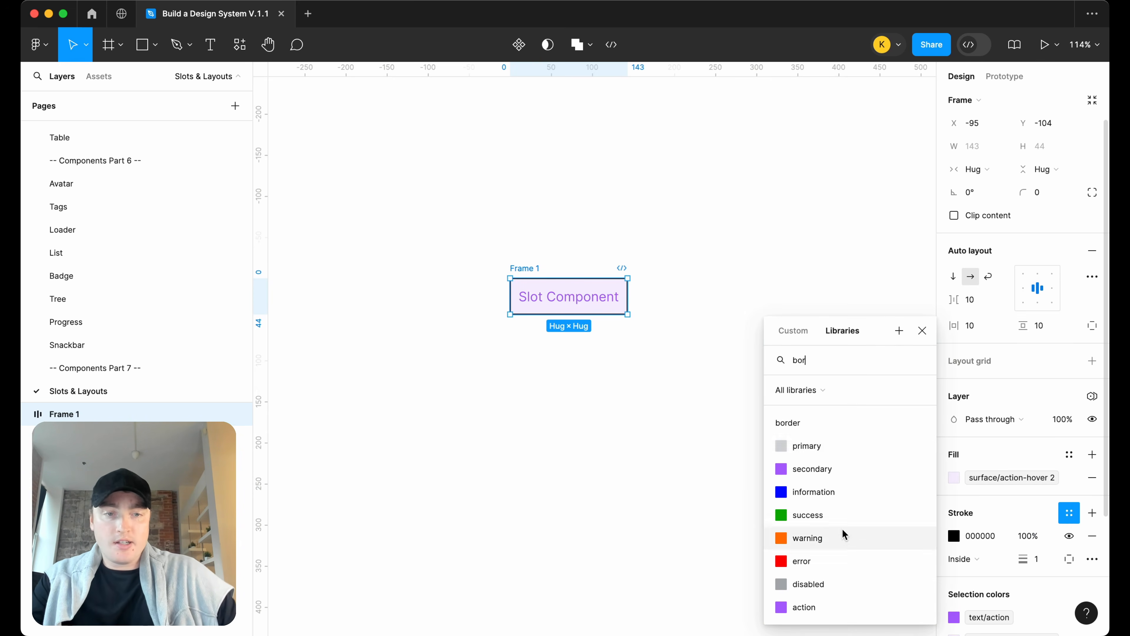
pyautogui.scroll(-2, 841, 534)
pyautogui.click(834, 560)
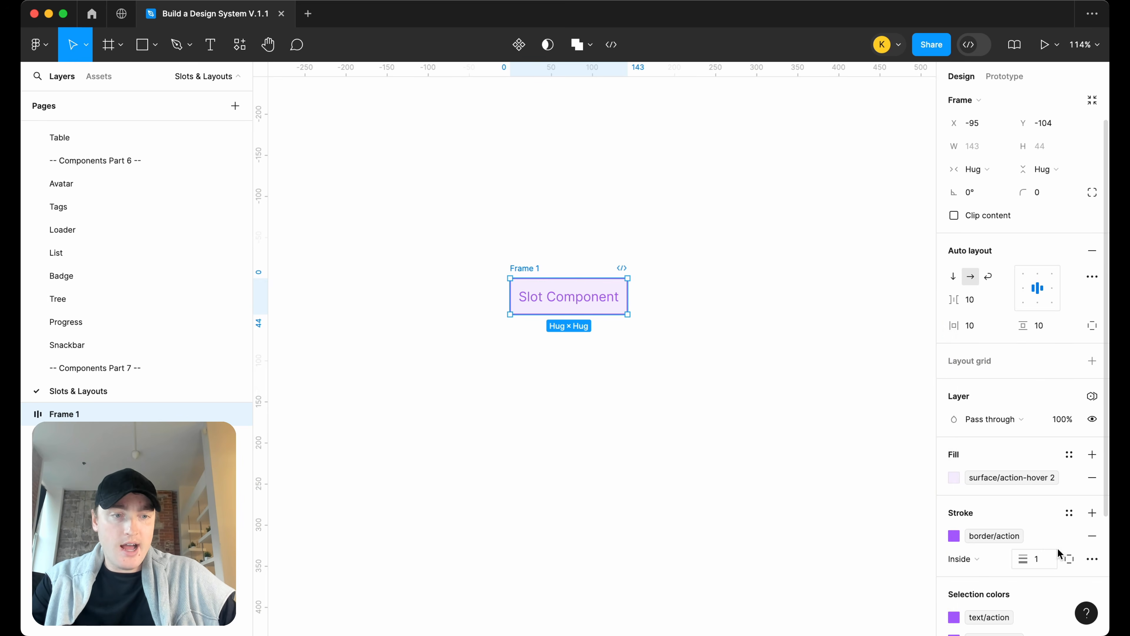
# Change the frame's stroke style to dashed
pyautogui.click(1092, 559)
pyautogui.click(903, 549)
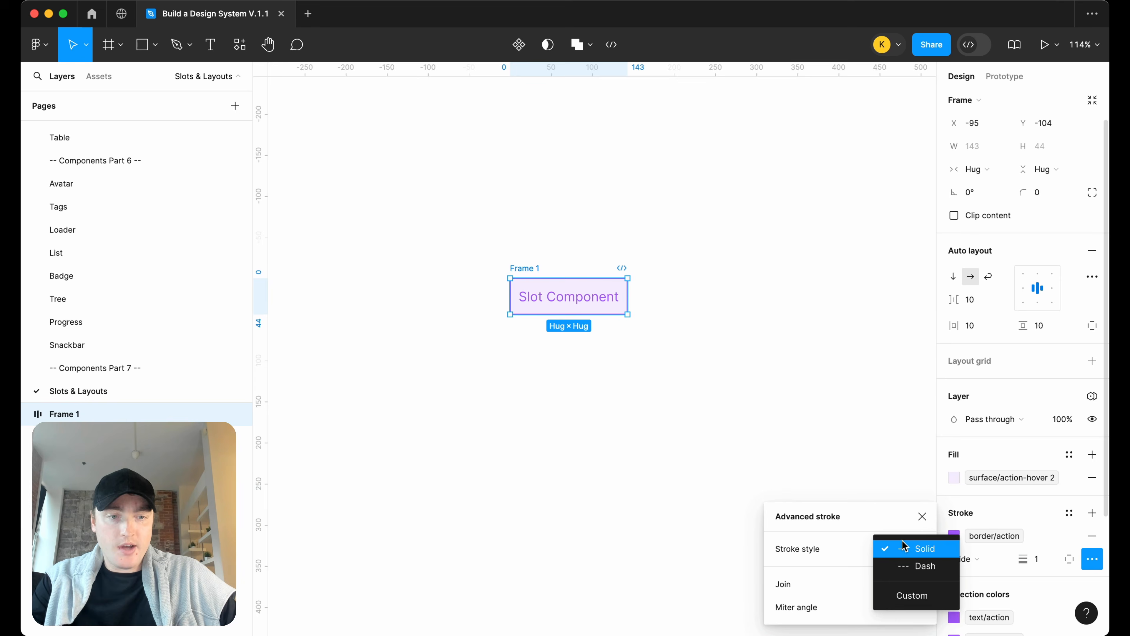
pyautogui.click(904, 568)
pyautogui.click(628, 355)
# Set the frame's corner radius to the md border radius variable
pyautogui.scroll(3, 583, 329)
pyautogui.click(590, 314)
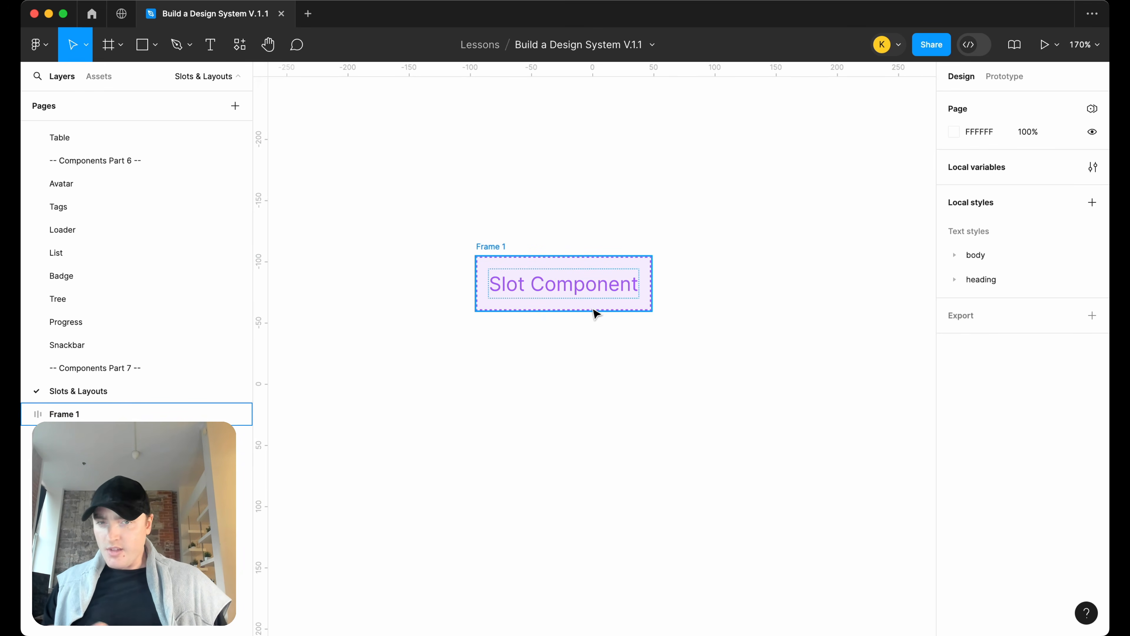
pyautogui.click(495, 247)
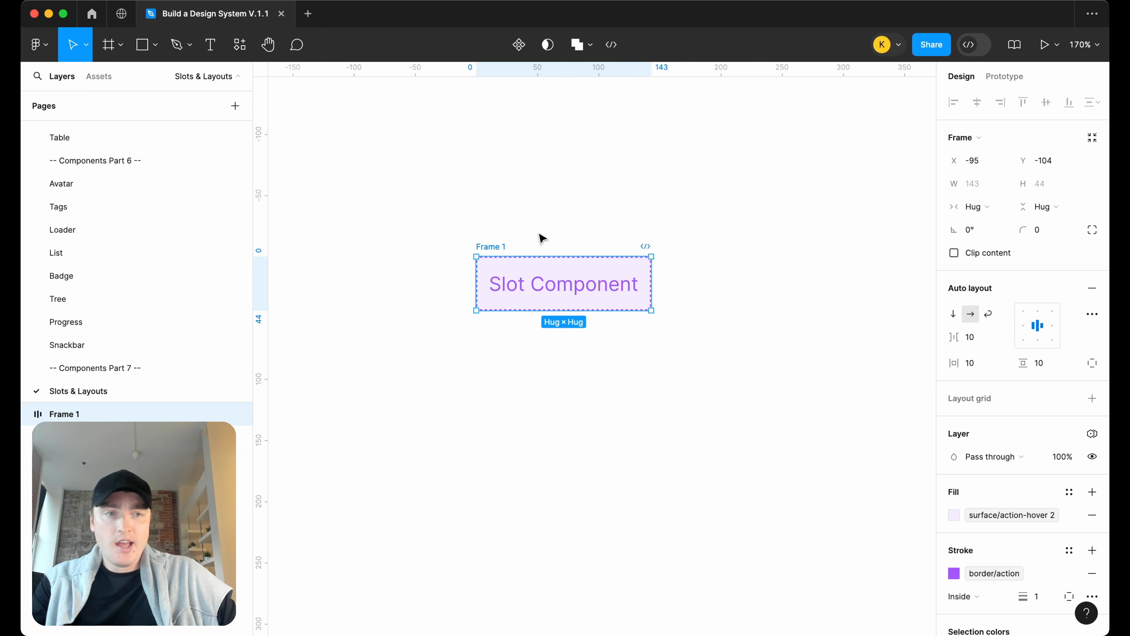
pyautogui.click(1069, 230)
pyautogui.write('rad')
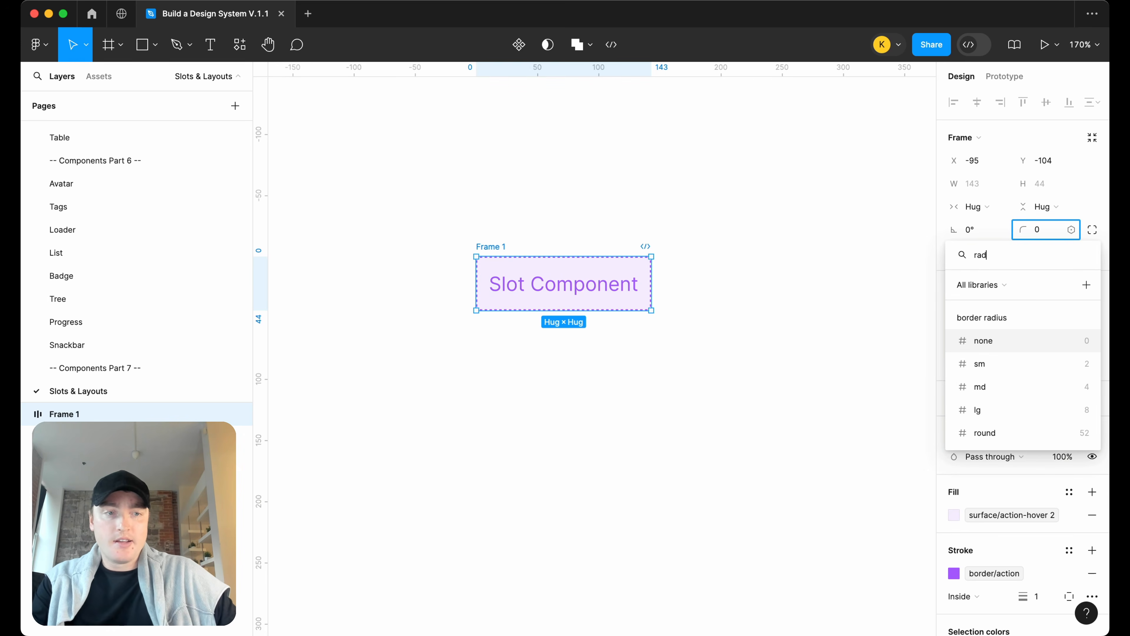
pyautogui.click(1025, 395)
# Rename the frame to Slot
pyautogui.click(537, 248)
pyautogui.doubleClick(495, 248)
pyautogui.write('Slot')
pyautogui.press('Return')
# Turn the Slot frame into a component and duplicate an instance below it
pyautogui.rightClick(485, 248)
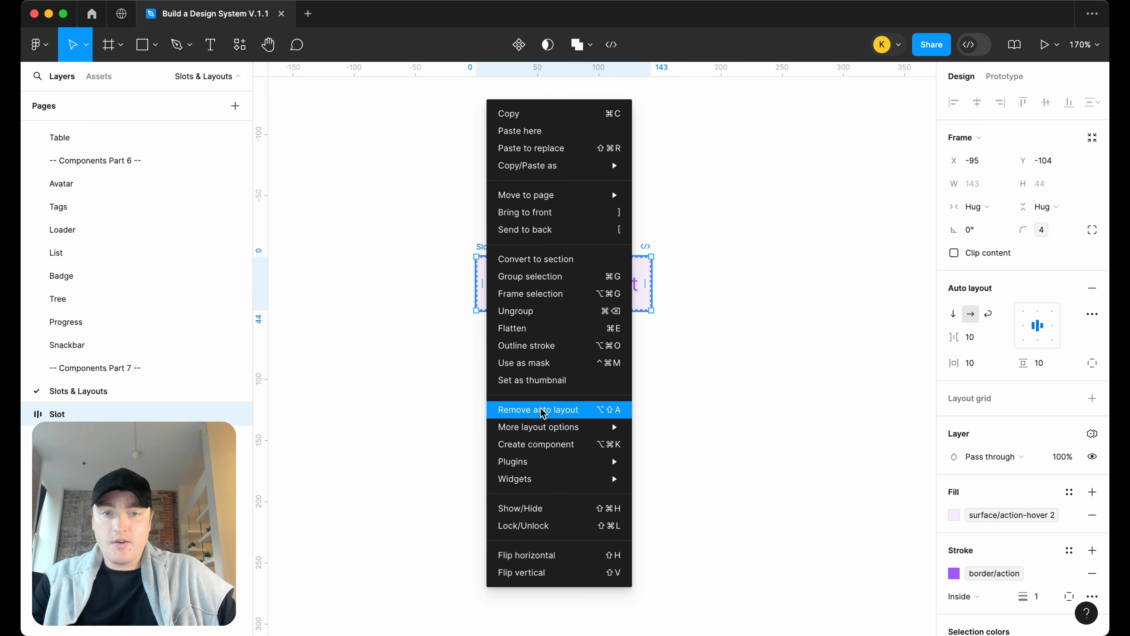
pyautogui.click(540, 441)
pyautogui.moveTo(593, 291); pyautogui.dragTo(594, 382)
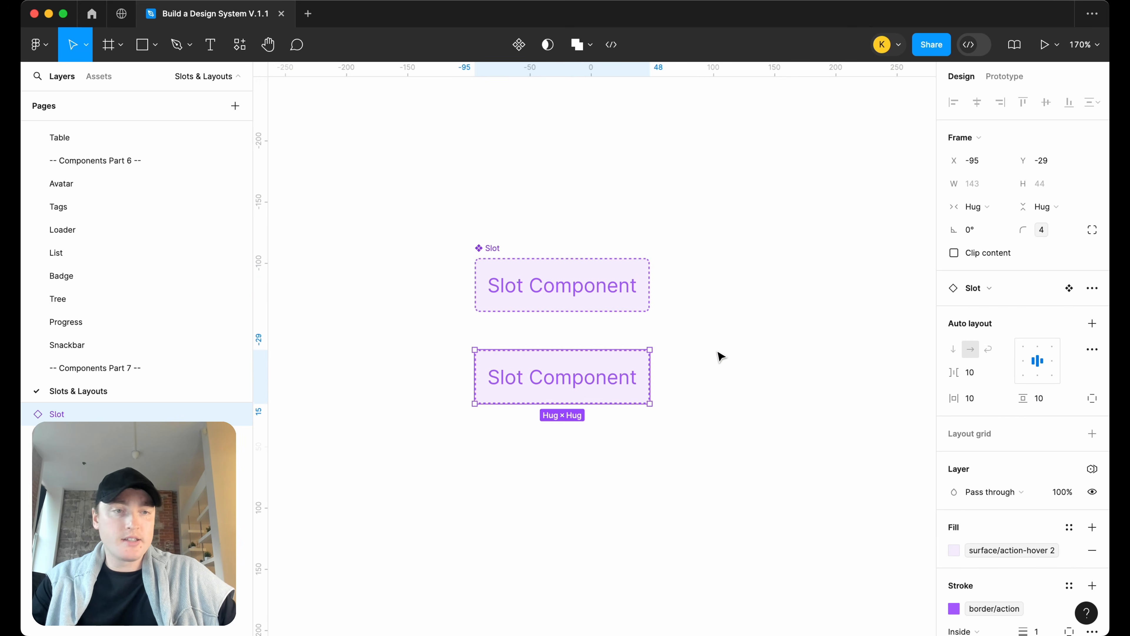
pyautogui.hscroll(2, 718, 353)
pyautogui.scroll(1, 719, 352)
pyautogui.click(718, 352)
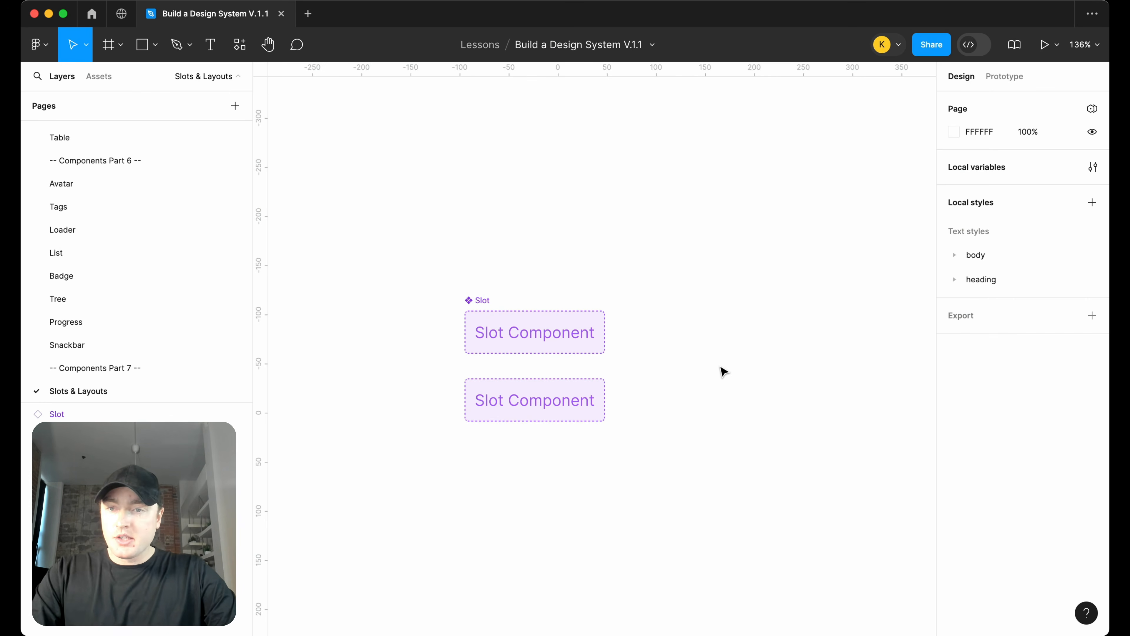
pyautogui.hscroll(1, 628, 398)
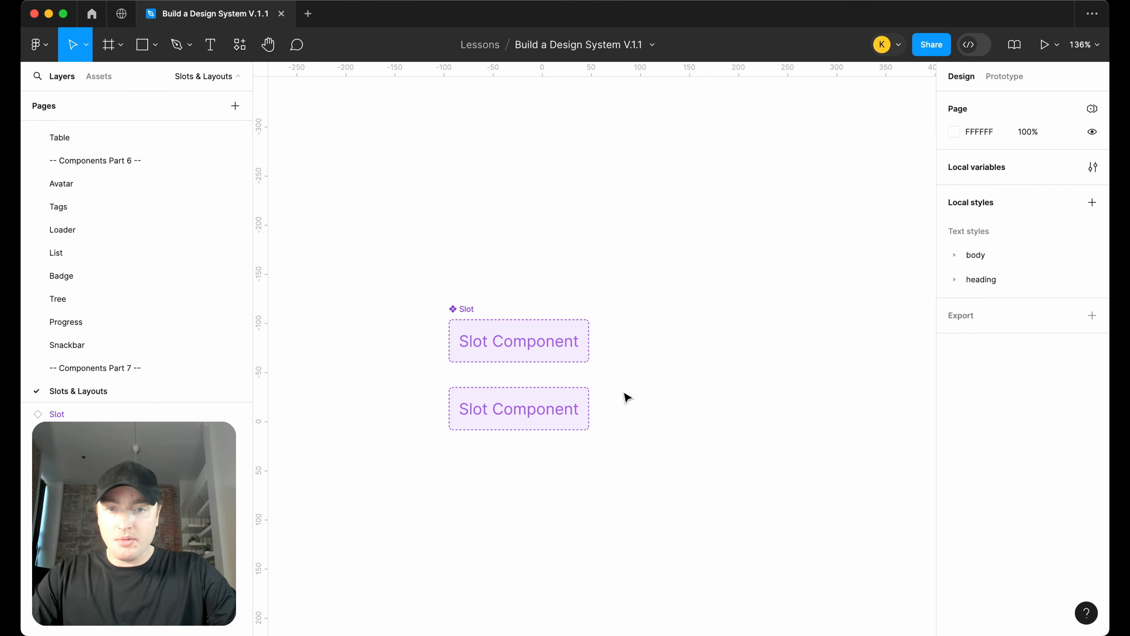
# Move the Slot instance off to the side and wrap it in a new component
pyautogui.click(546, 426)
pyautogui.scroll(-2, 545, 424)
pyautogui.moveTo(532, 420); pyautogui.dragTo(825, 375)
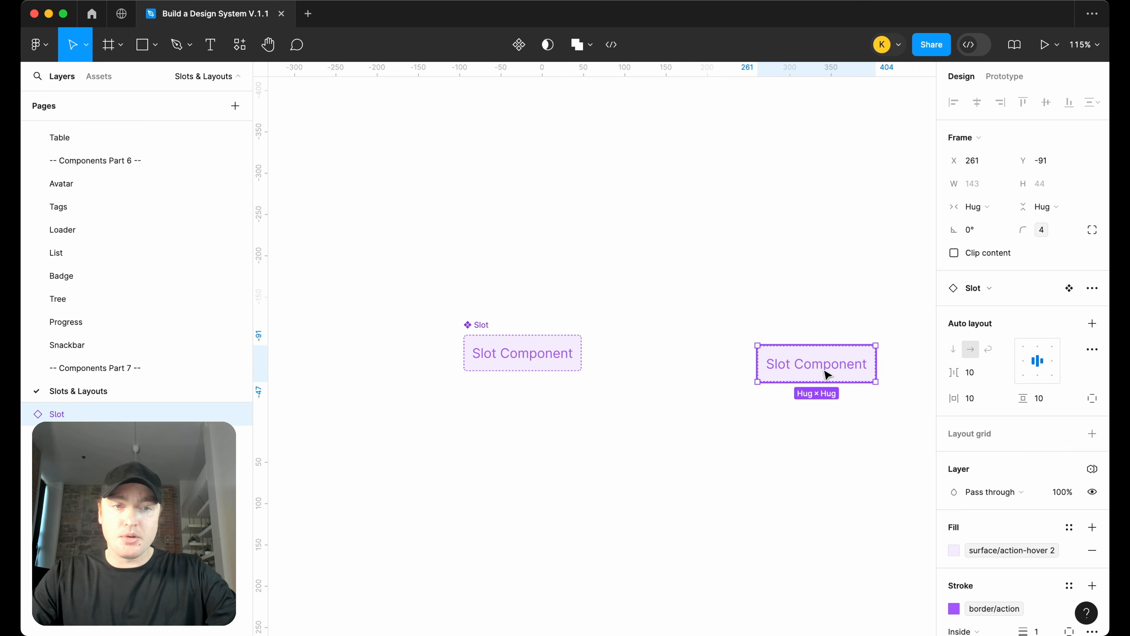
pyautogui.hscroll(5, 825, 374)
pyautogui.moveTo(565, 372); pyautogui.dragTo(590, 360)
pyautogui.hscroll(3, 590, 361)
pyautogui.scroll(-1, 590, 361)
pyautogui.scroll(3, 590, 360)
pyautogui.hscroll(-1, 590, 361)
pyautogui.hscroll(-3, 592, 365)
pyautogui.scroll(2, 592, 366)
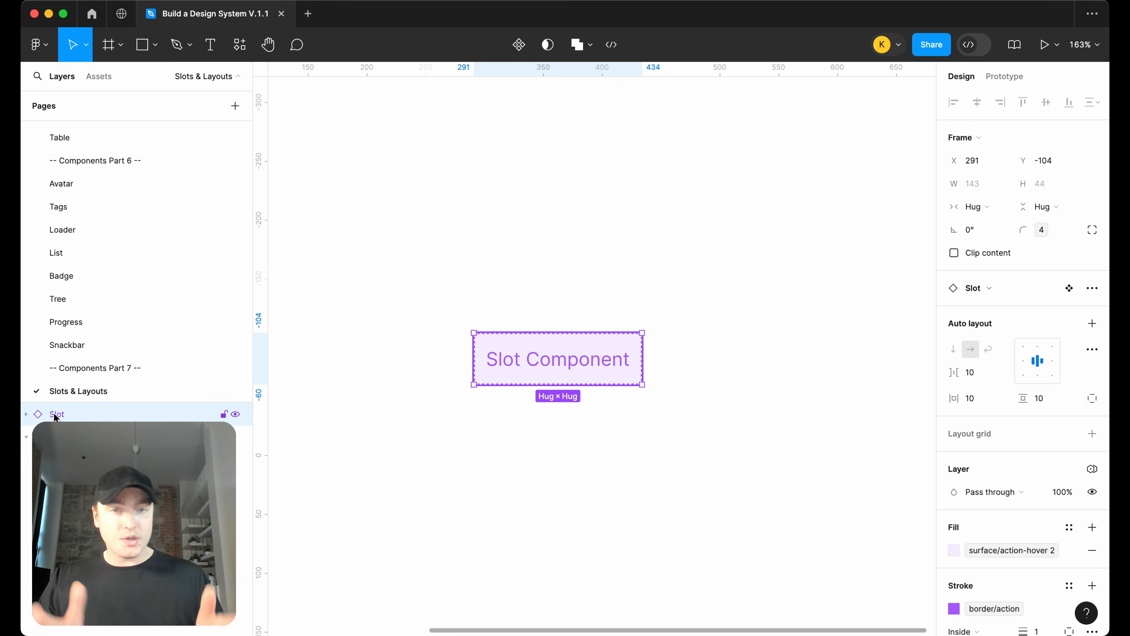
pyautogui.rightClick(553, 364)
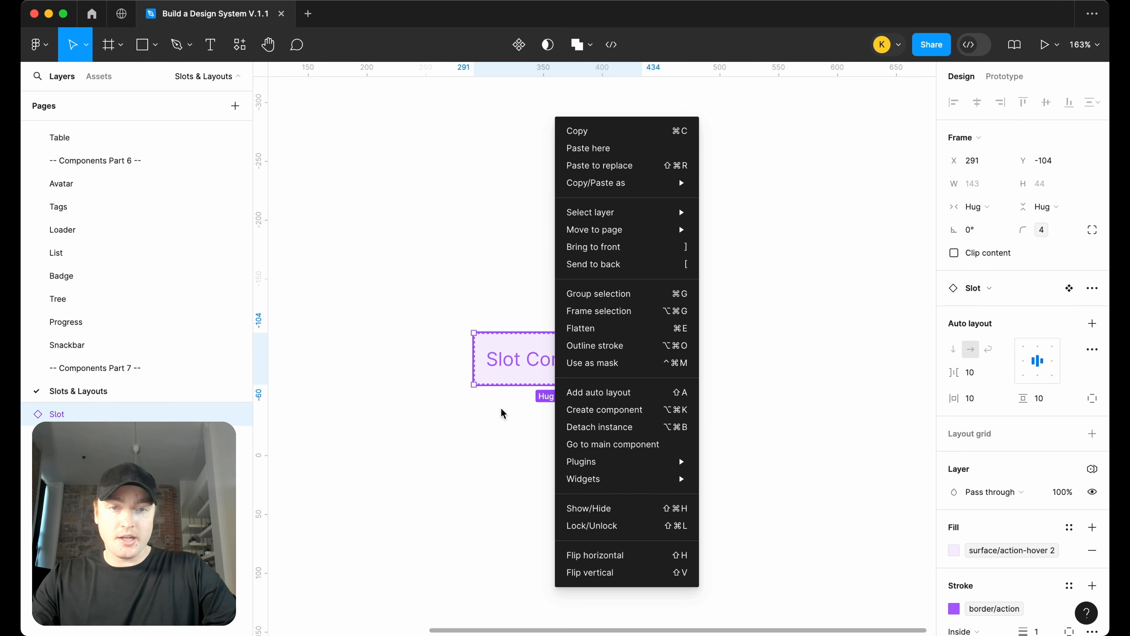
pyautogui.click(583, 410)
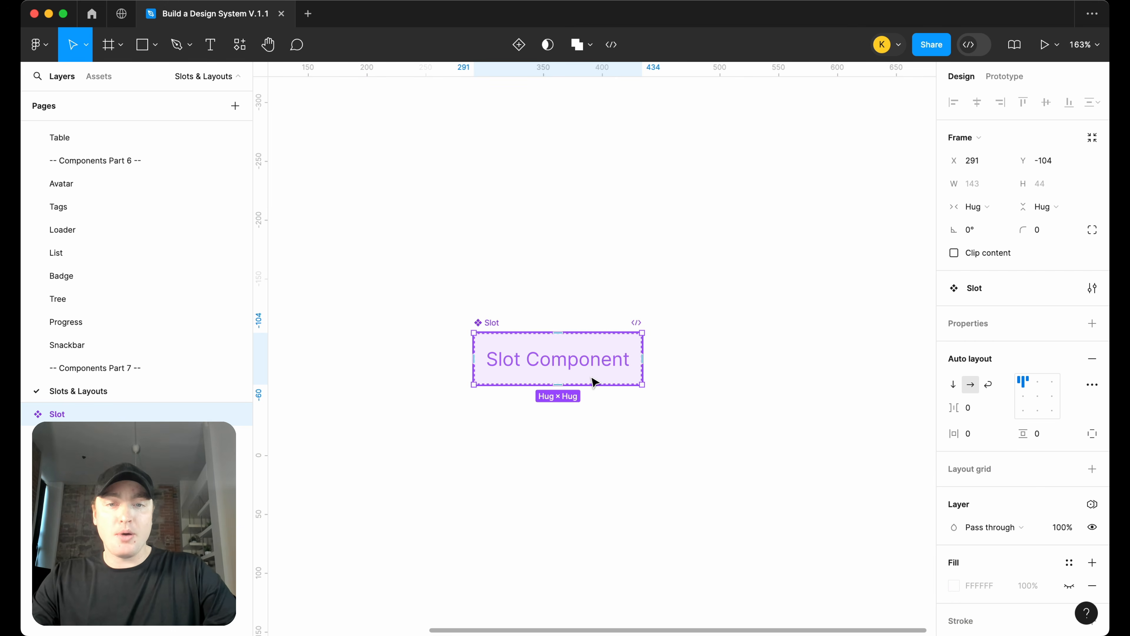
# Rename the new component to Column
pyautogui.click(26, 414)
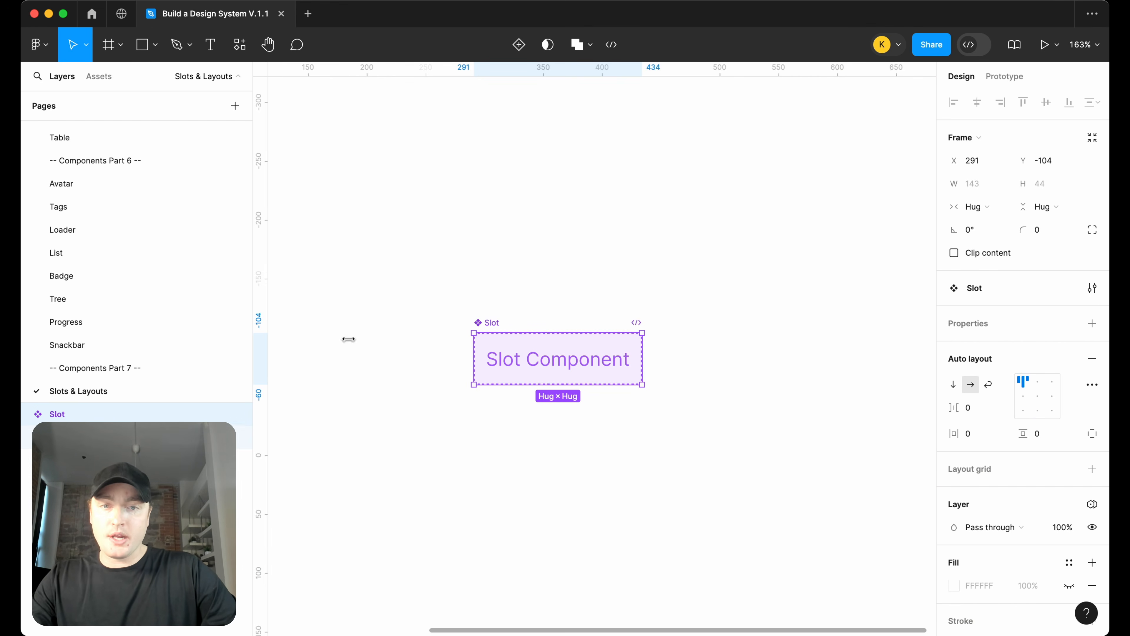
pyautogui.doubleClick(493, 325)
pyautogui.write('Column')
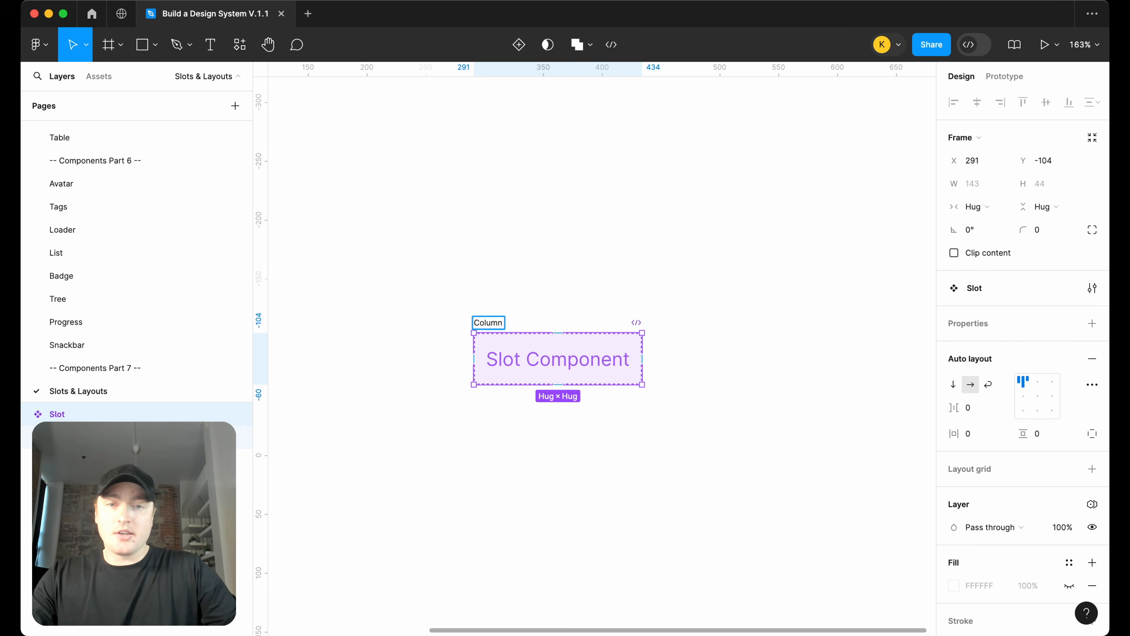
pyautogui.press('Return')
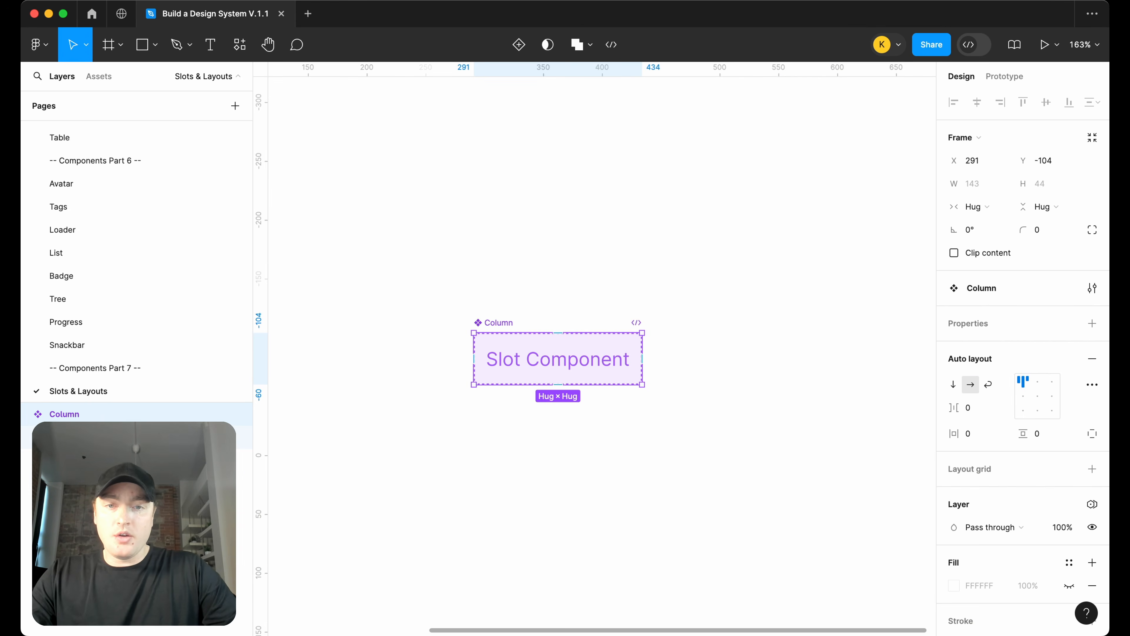
# Reposition the Column component and add a second variant to it
pyautogui.moveTo(505, 323); pyautogui.dragTo(585, 323)
pyautogui.hscroll(3, 585, 322)
pyautogui.scroll(-2, 585, 322)
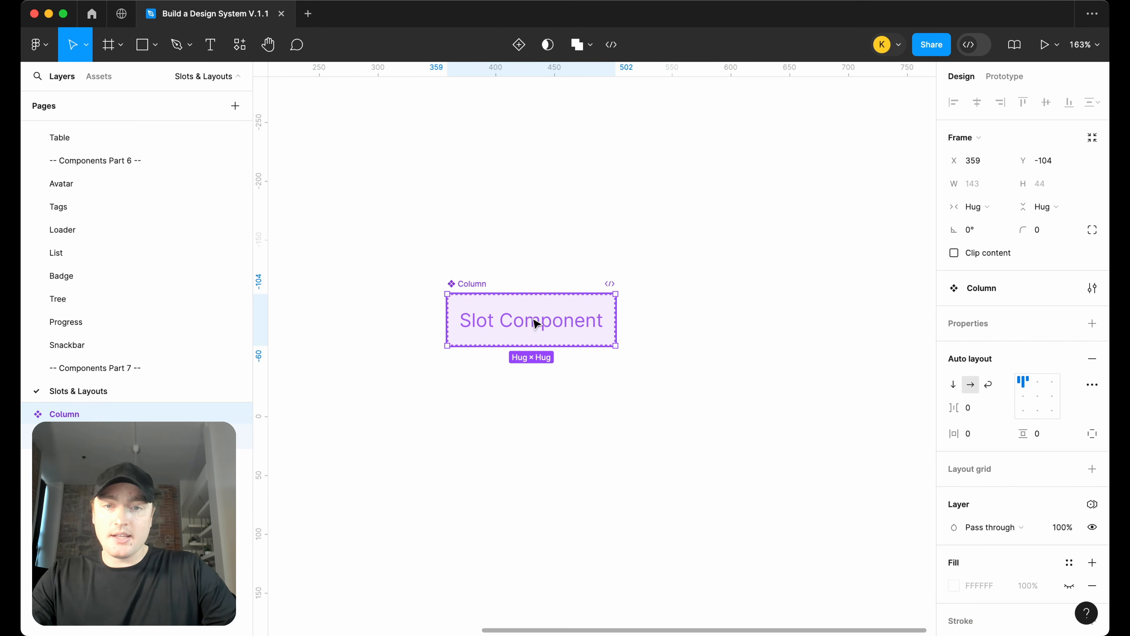
pyautogui.rightClick(475, 294)
pyautogui.moveTo(578, 444)
pyautogui.click(697, 465)
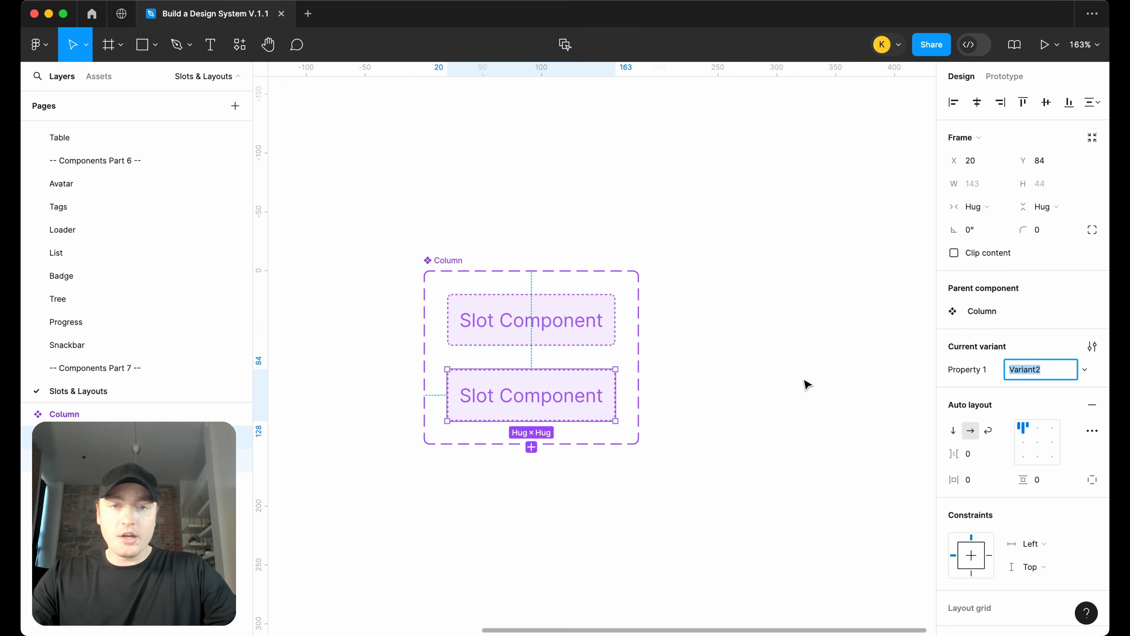
# Rename the variant property to columns
pyautogui.doubleClick(971, 370)
pyautogui.write('columns')
pyautogui.press('Return')
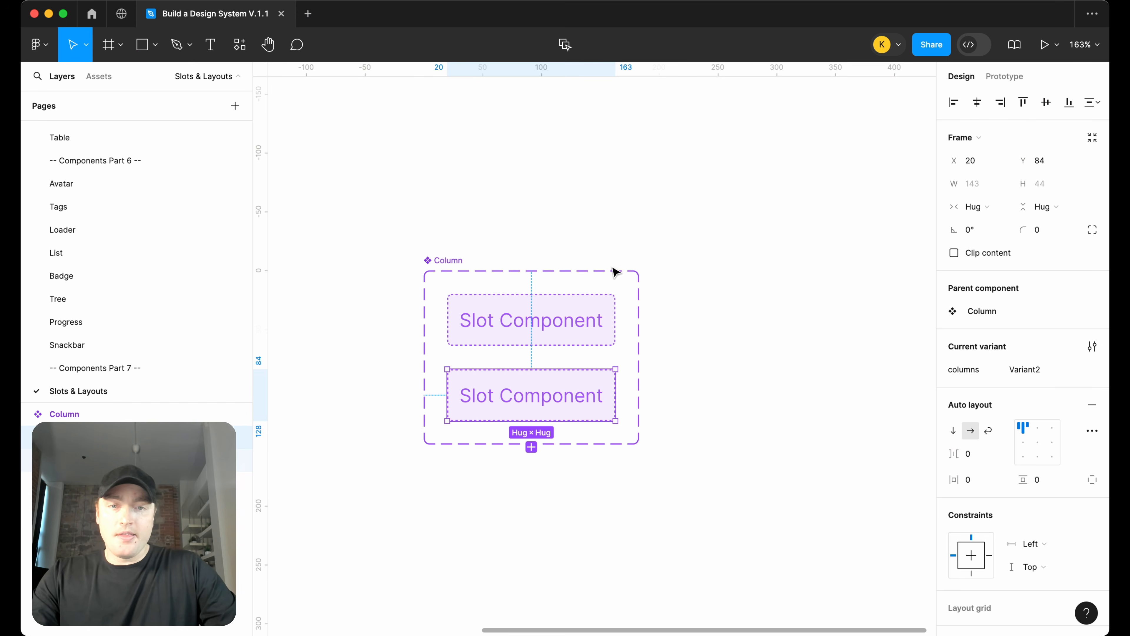
pyautogui.click(590, 307)
pyautogui.click(1035, 374)
pyautogui.click(714, 379)
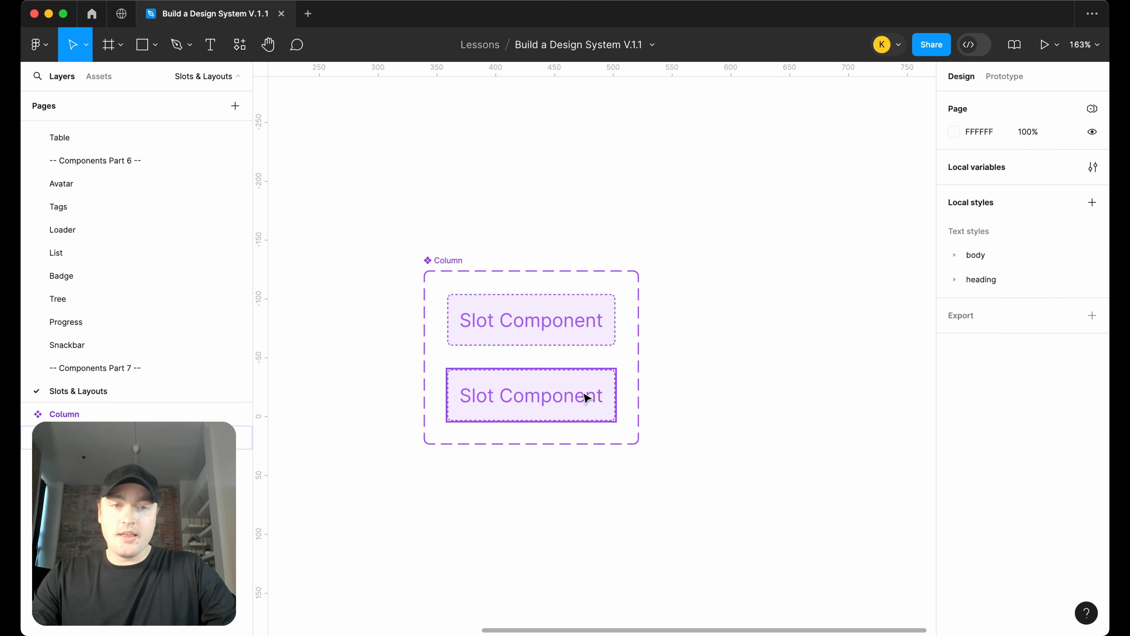
# Set the second variant's columns value to 2
pyautogui.click(585, 396)
pyautogui.click(1045, 370)
pyautogui.write('2')
pyautogui.press('Return')
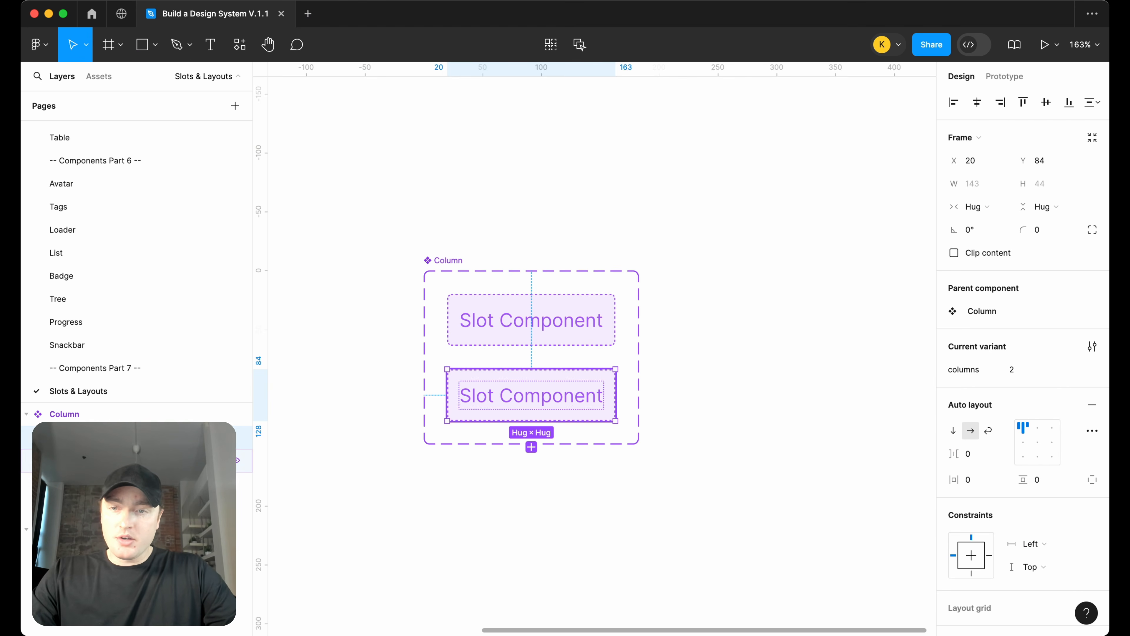
# Duplicate the Slot instance inside the second variant and set that variant's item gap to 24
pyautogui.click(134, 460)
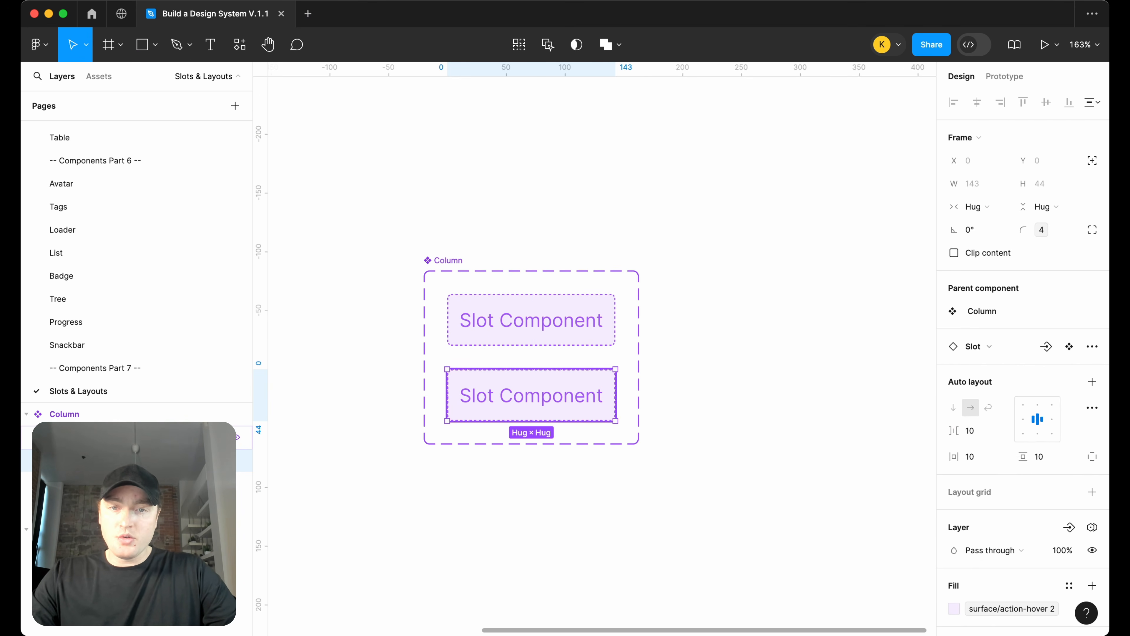
pyautogui.press('super+d')
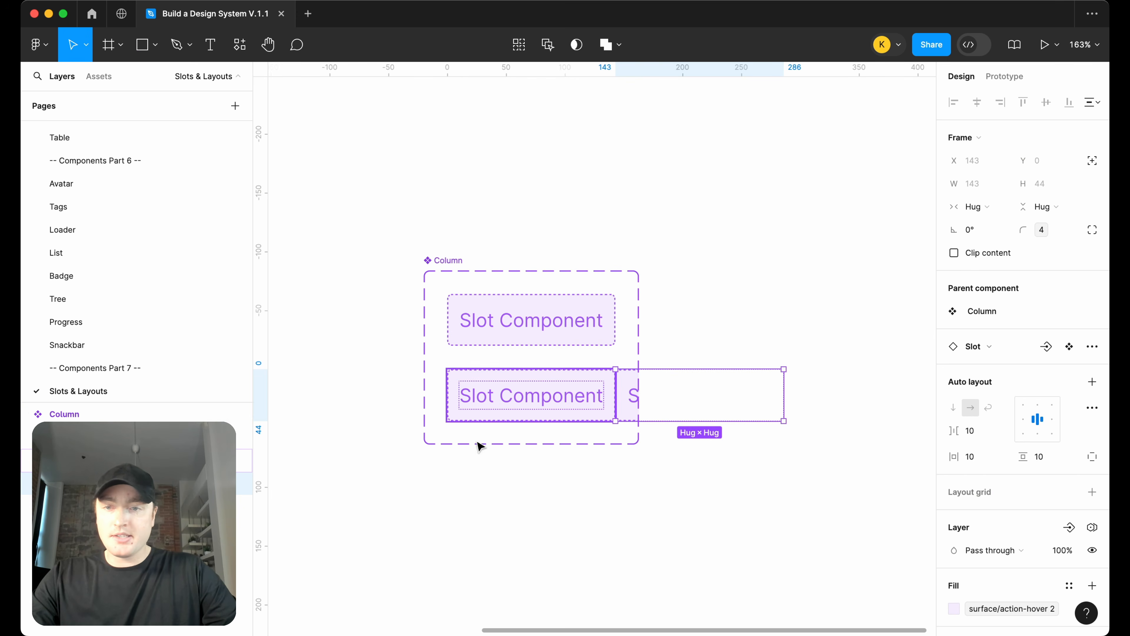
pyautogui.click(133, 437)
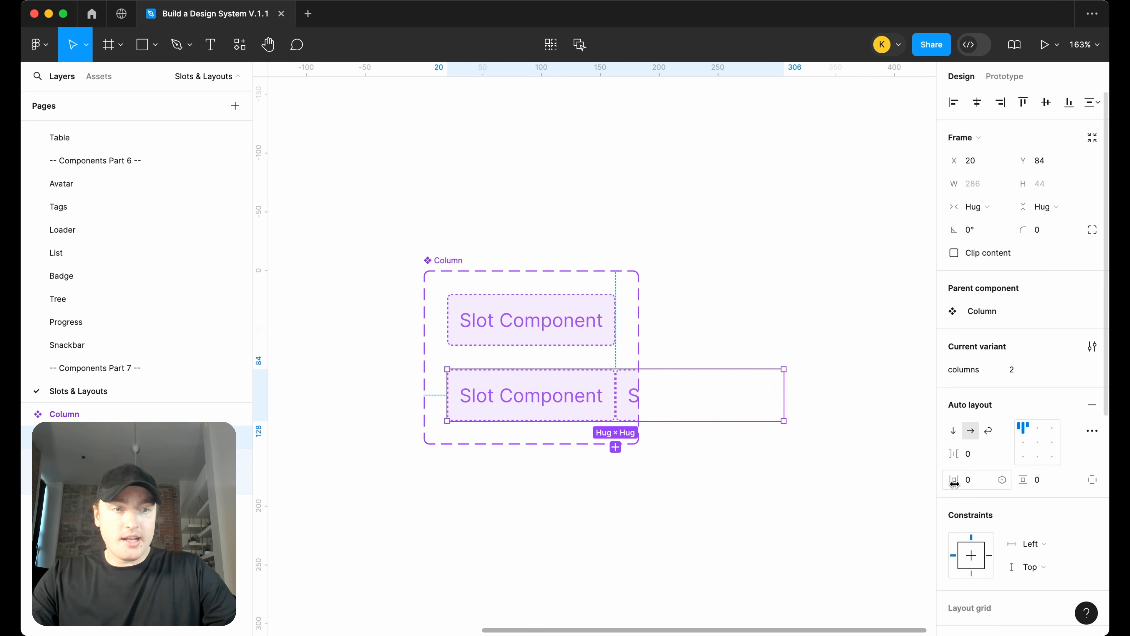
pyautogui.click(971, 458)
pyautogui.write('24')
pyautogui.press('Return')
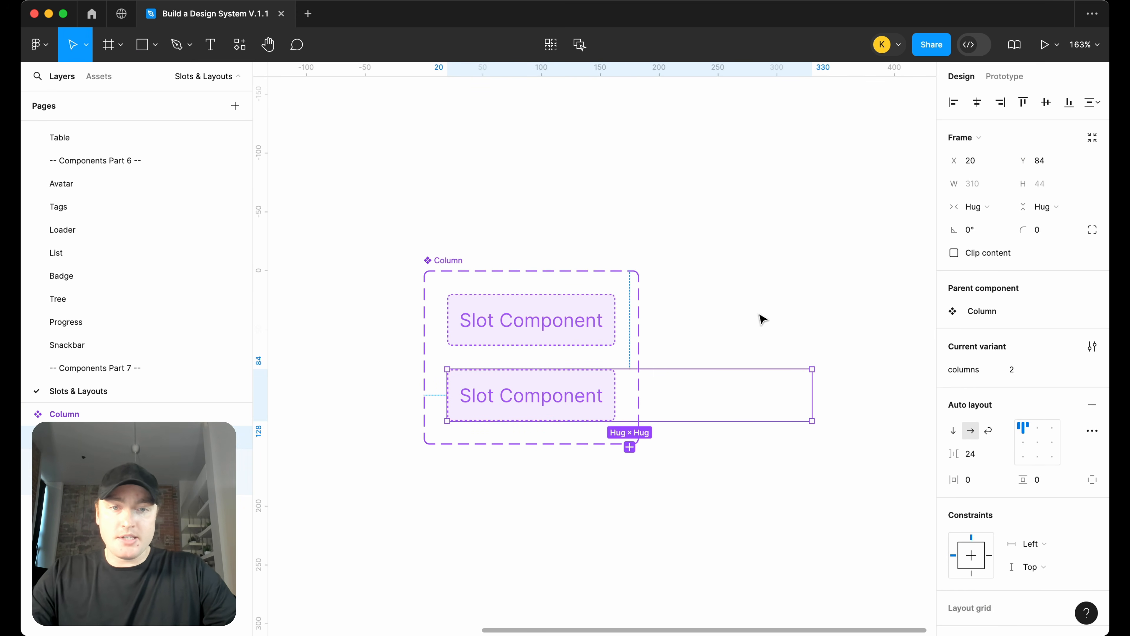
# Enlarge the Column component set's frame to give the variants more room
pyautogui.scroll(-2, 762, 315)
pyautogui.click(517, 269)
pyautogui.moveTo(662, 307); pyautogui.dragTo(892, 307)
pyautogui.moveTo(810, 420); pyautogui.dragTo(810, 523)
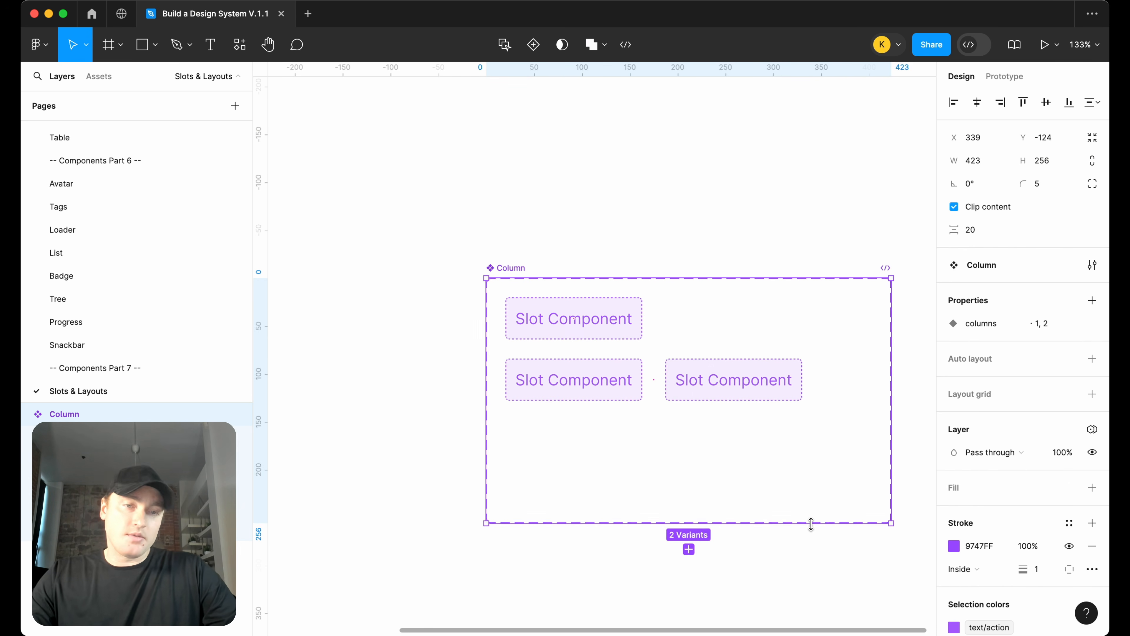
pyautogui.hscroll(3, 820, 452)
pyautogui.scroll(-3, 783, 419)
pyautogui.moveTo(786, 409); pyautogui.dragTo(921, 405)
# Place a Column instance above the component set and switch its columns property to 2
pyautogui.click(467, 373)
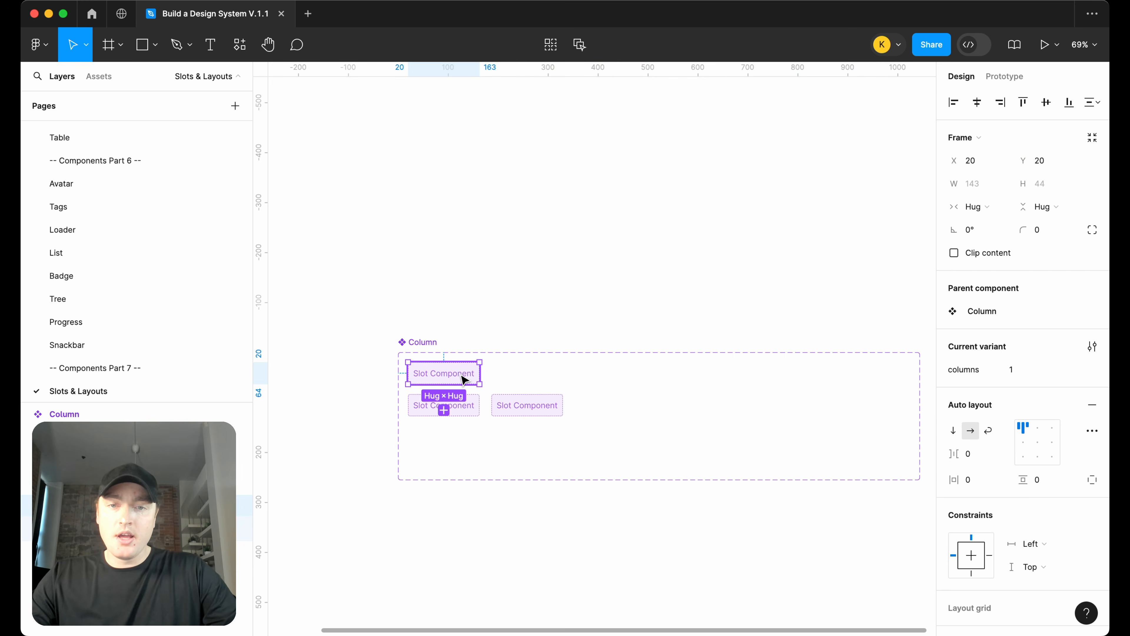
pyautogui.keyDown('alt'); pyautogui.moveTo(467, 374); pyautogui.dragTo(463, 281); pyautogui.keyUp('alt')
pyautogui.hscroll(-2, 576, 313)
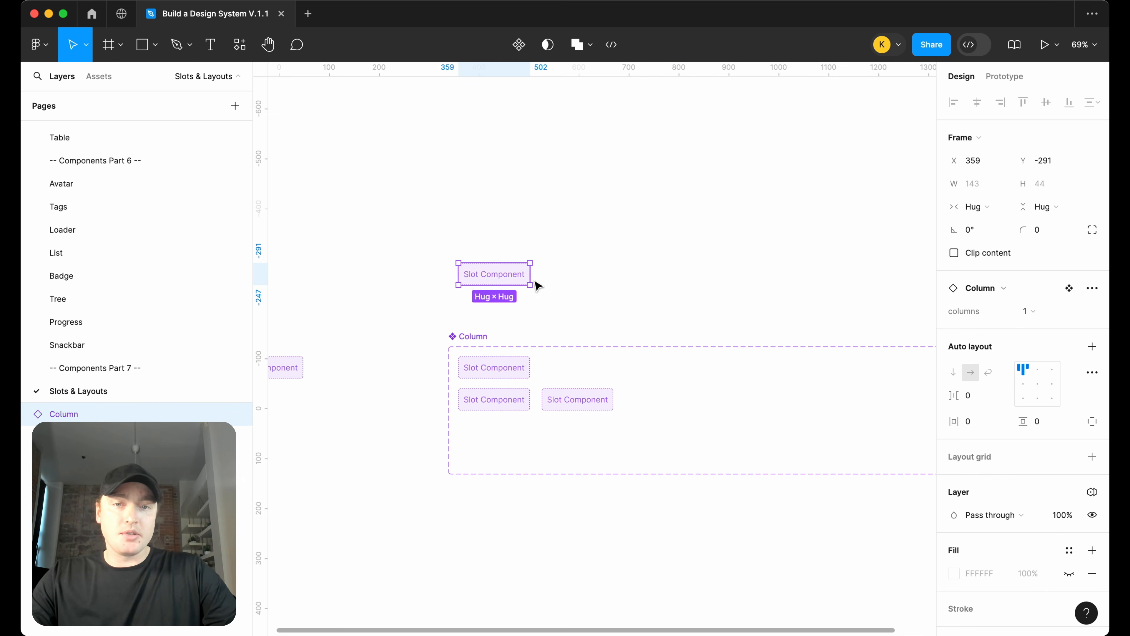
pyautogui.moveTo(500, 276); pyautogui.dragTo(610, 257)
pyautogui.scroll(2, 609, 252)
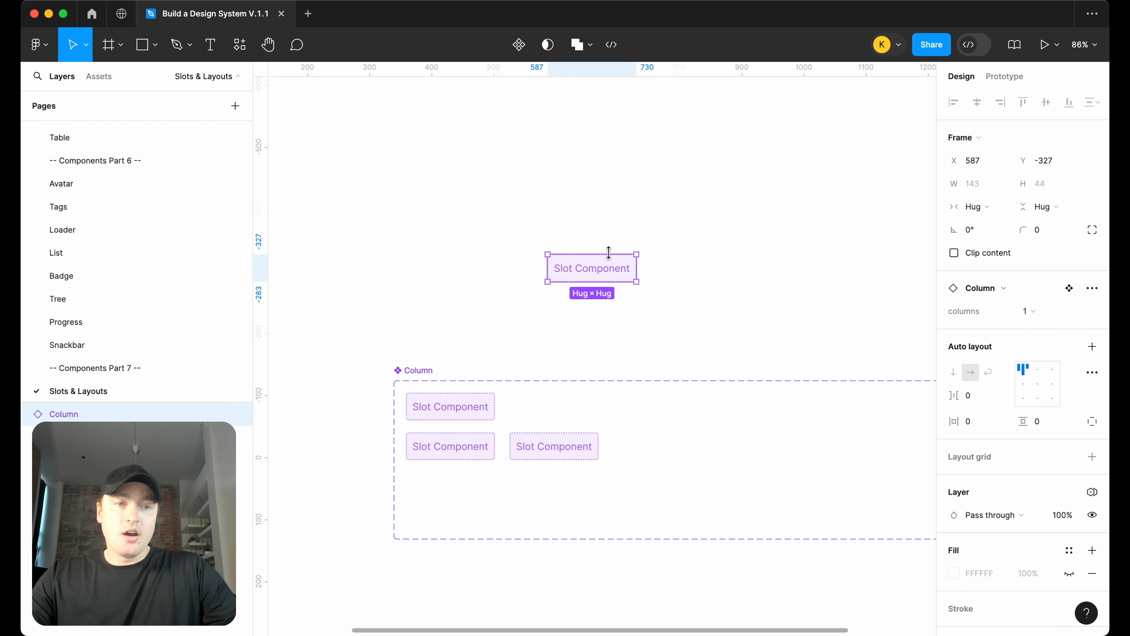
pyautogui.click(1043, 311)
pyautogui.click(1036, 328)
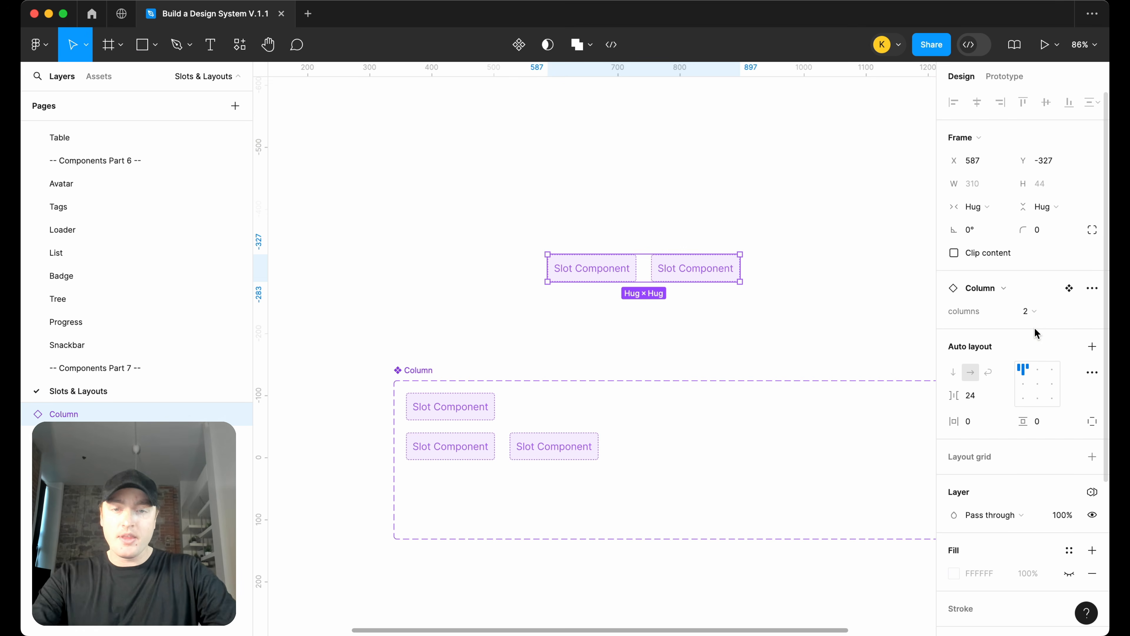
# Create an instance swap property named slot 1 for the Slot instance in the first variant
pyautogui.click(459, 419)
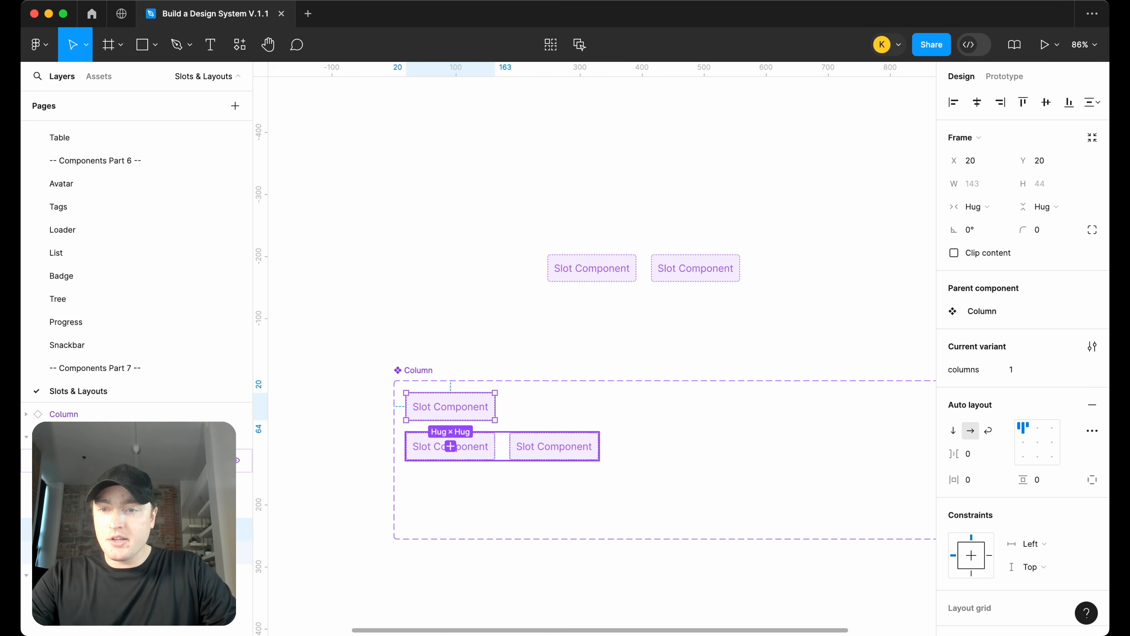
pyautogui.press('Return')
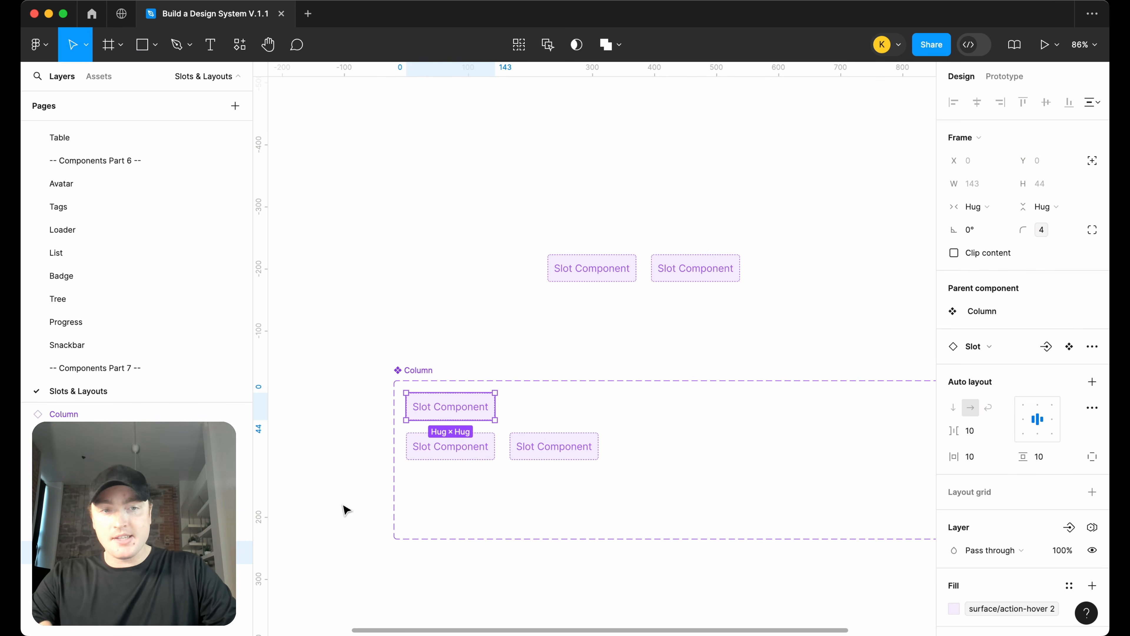
pyautogui.click(1047, 347)
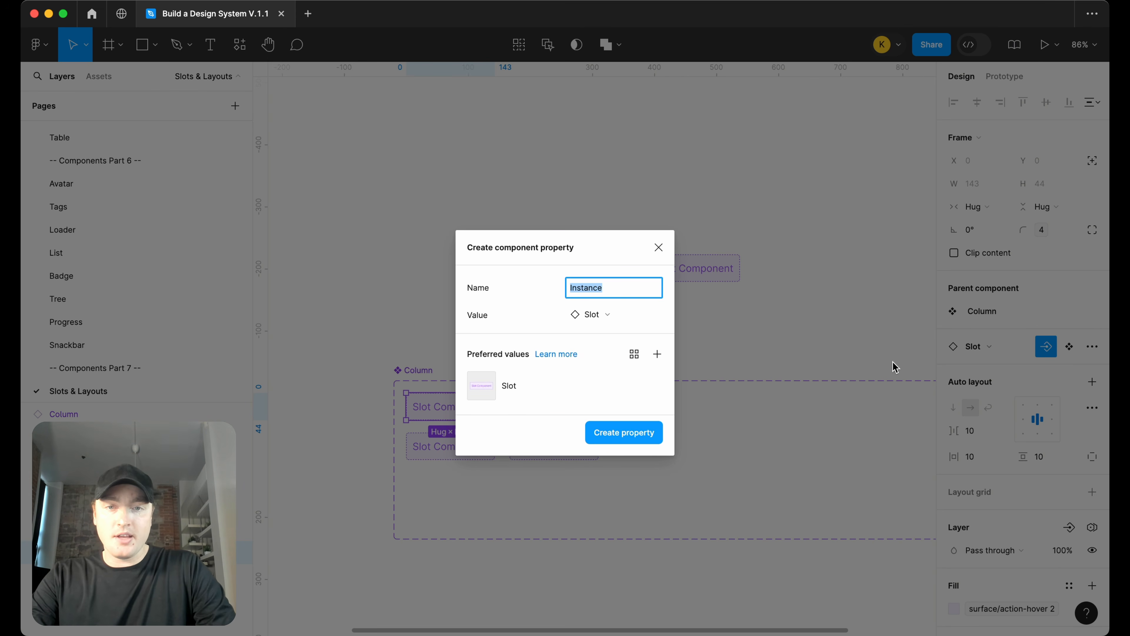
pyautogui.write('slot 1')
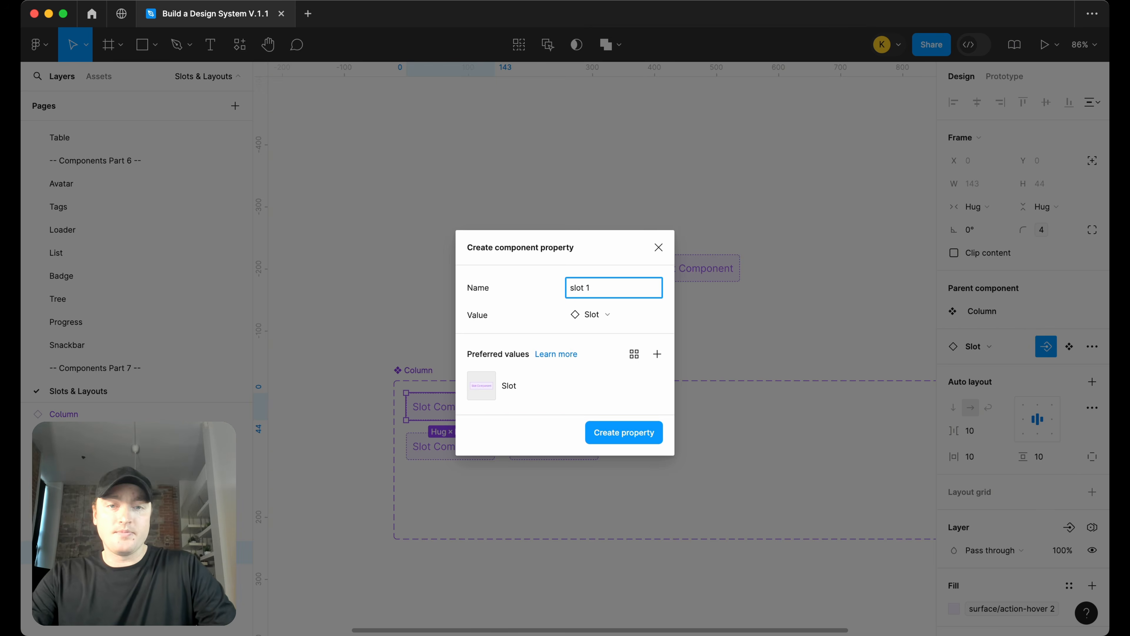
pyautogui.press('Return')
# Link the first Slot instance in the second variant to the slot 1 property
pyautogui.click(451, 454)
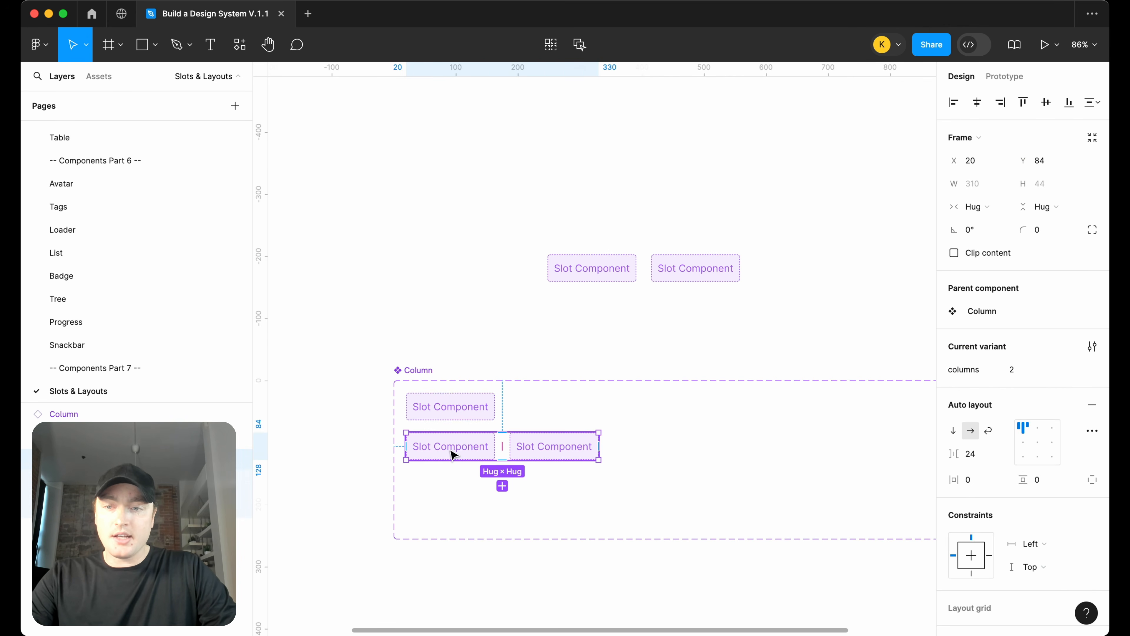
pyautogui.click(452, 455)
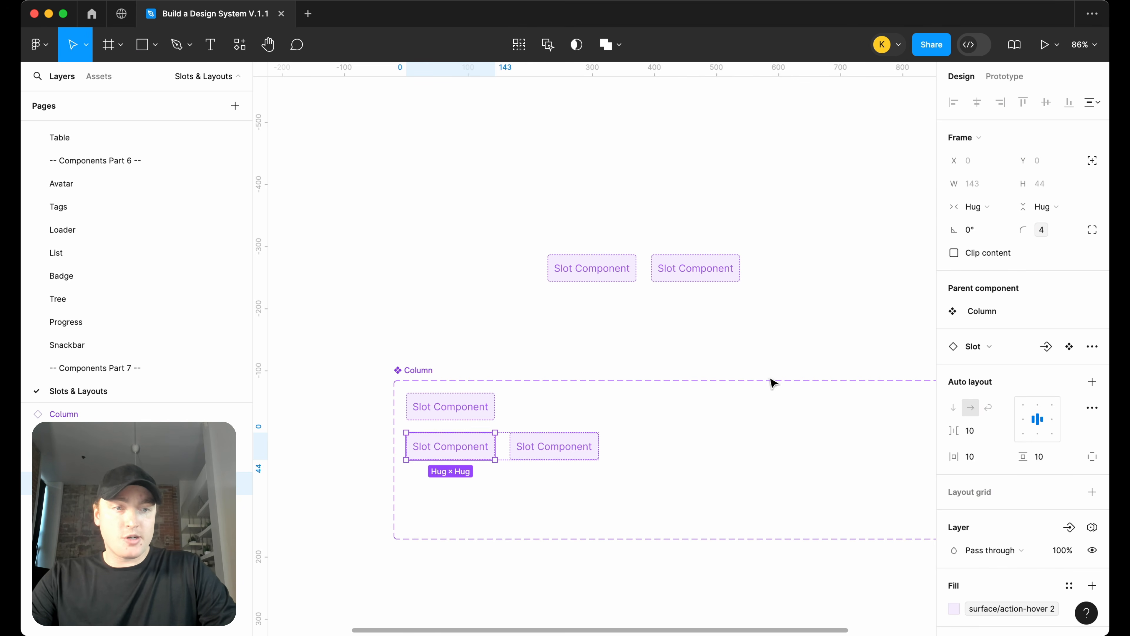
pyautogui.scroll(5, 585, 396)
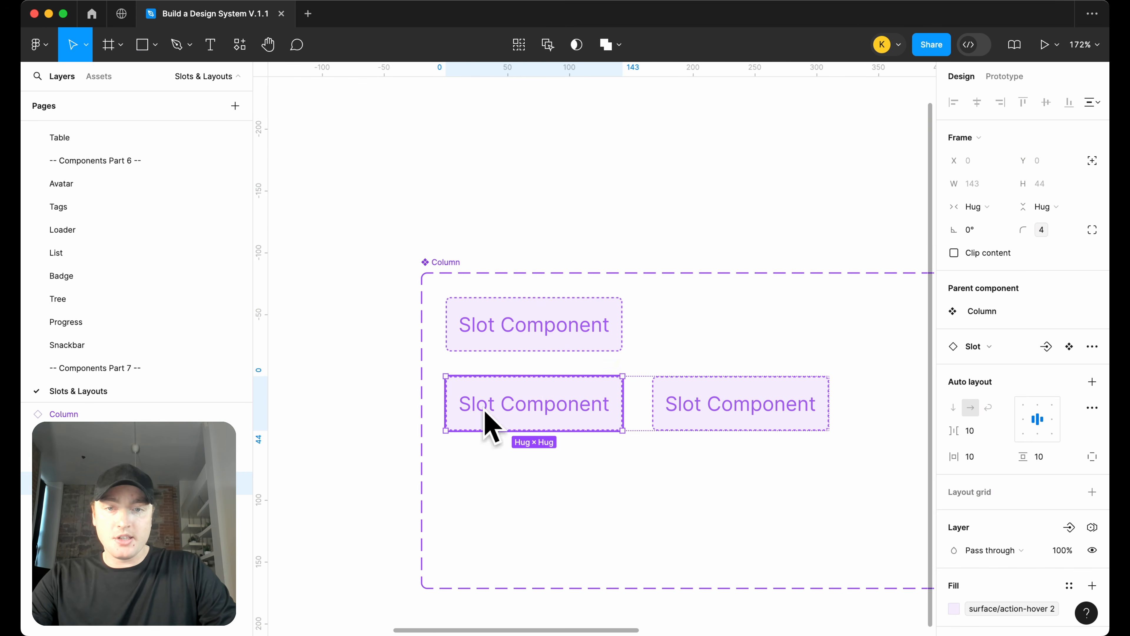
pyautogui.hotkey('shift', 'Return')
pyautogui.click(530, 403)
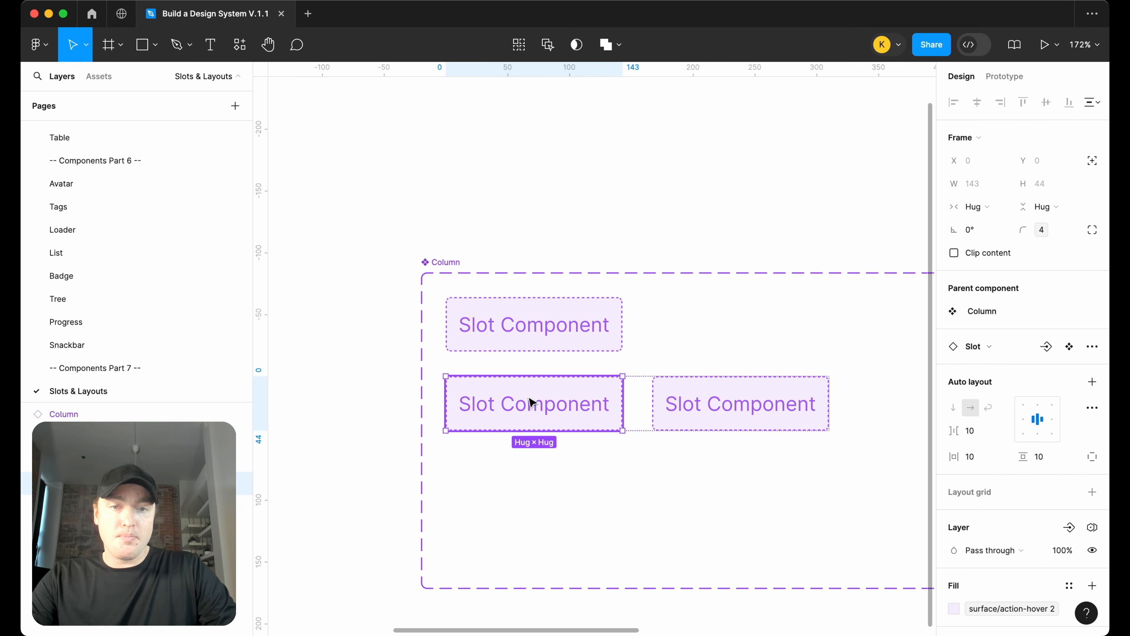
pyautogui.click(1047, 347)
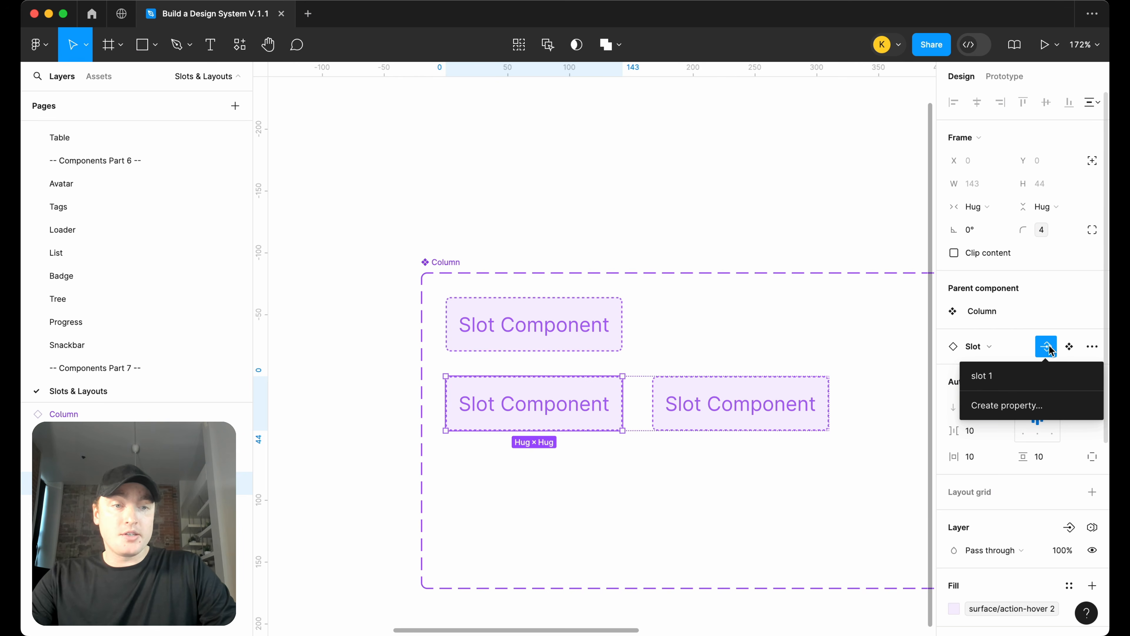
pyautogui.click(1021, 381)
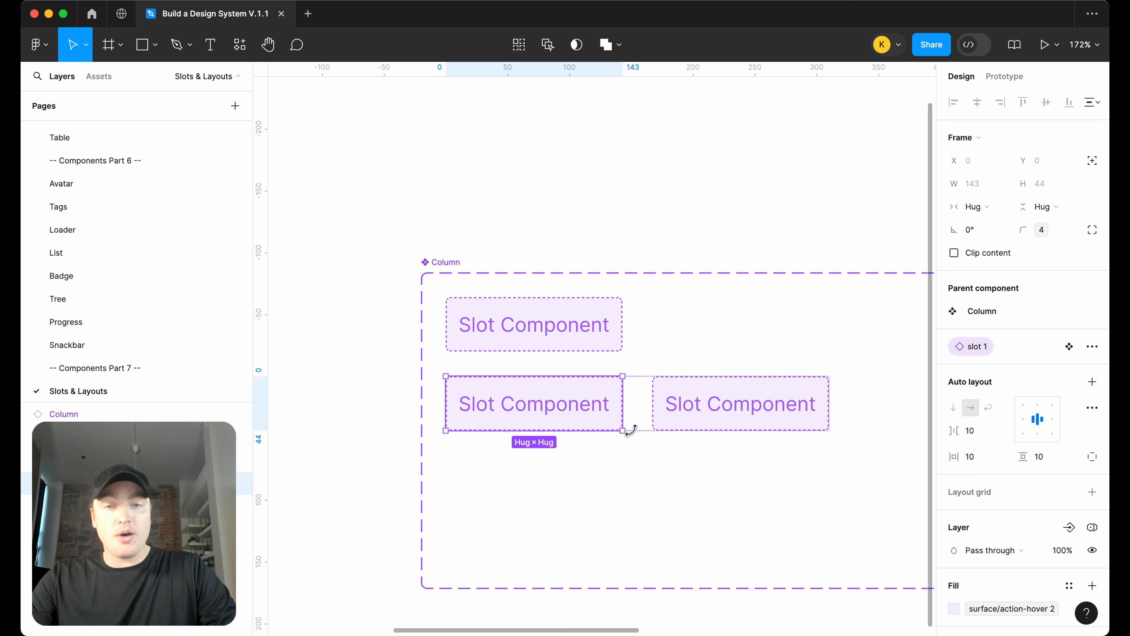
# Create an instance swap property named slot 2 for the second Slot instance in the second variant
pyautogui.click(690, 428)
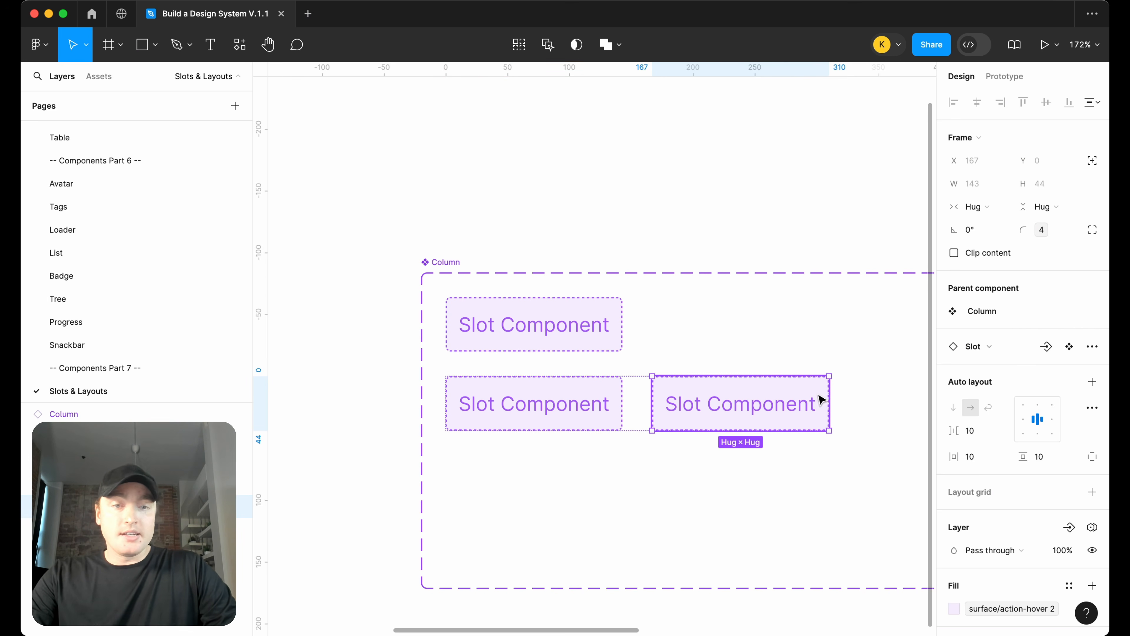
pyautogui.click(1046, 347)
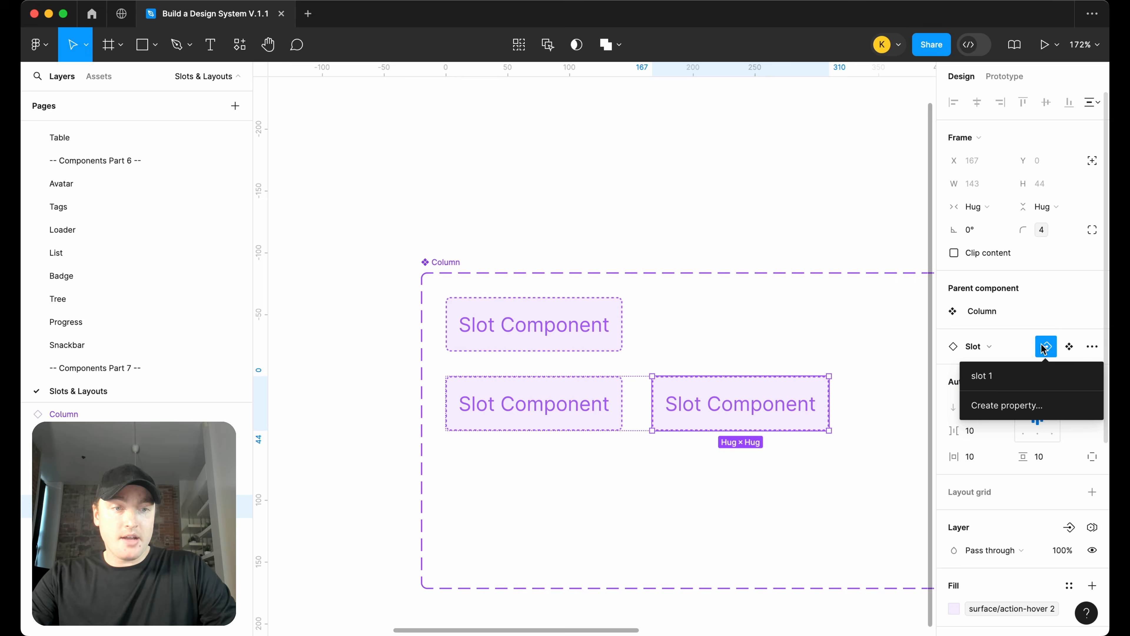
pyautogui.click(1001, 405)
pyautogui.write('slot 2')
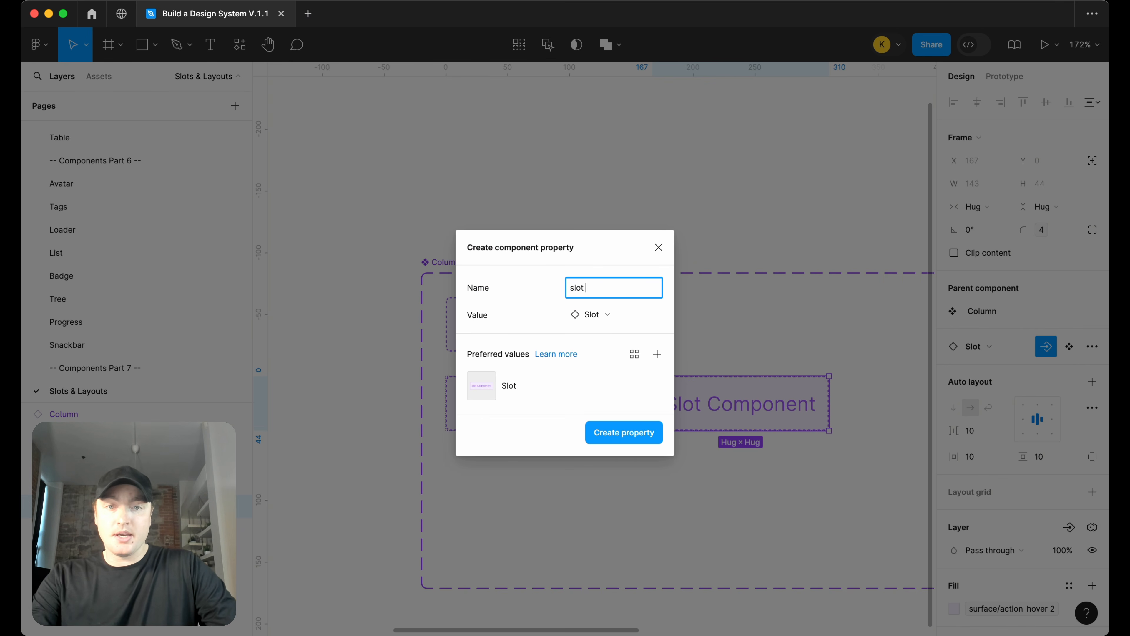
pyautogui.press('Return')
pyautogui.click(646, 212)
pyautogui.scroll(-5, 646, 212)
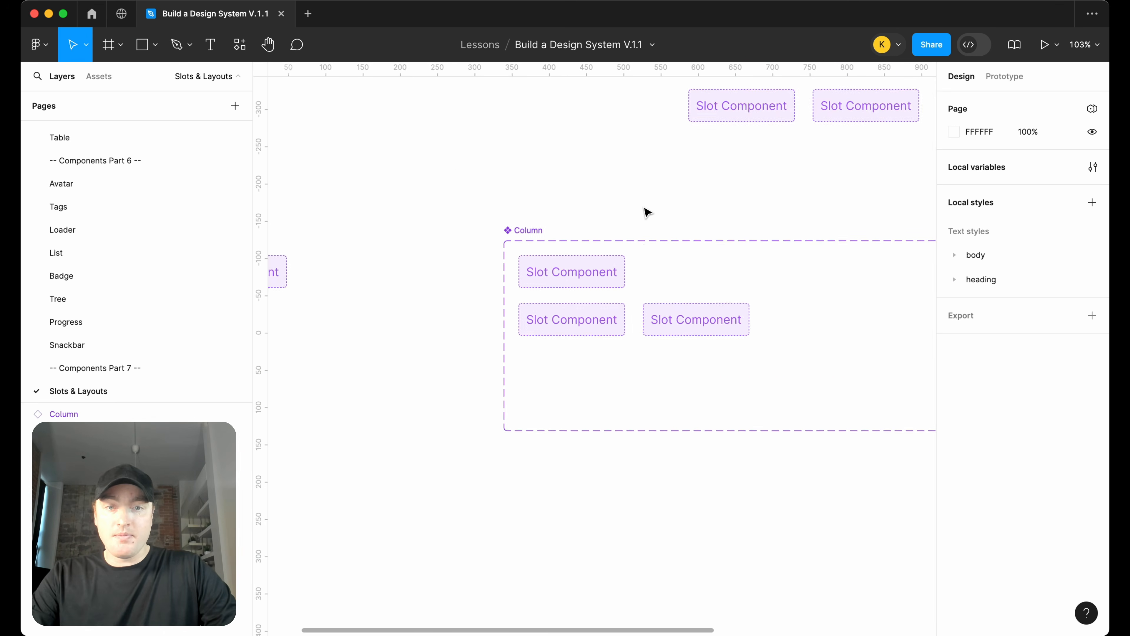
# Duplicate the two-column variant inside the Column component set and enlarge the set downward to fit it
pyautogui.scroll(-2, 646, 212)
pyautogui.hscroll(2, 646, 212)
pyautogui.click(624, 272)
pyautogui.press('super+d')
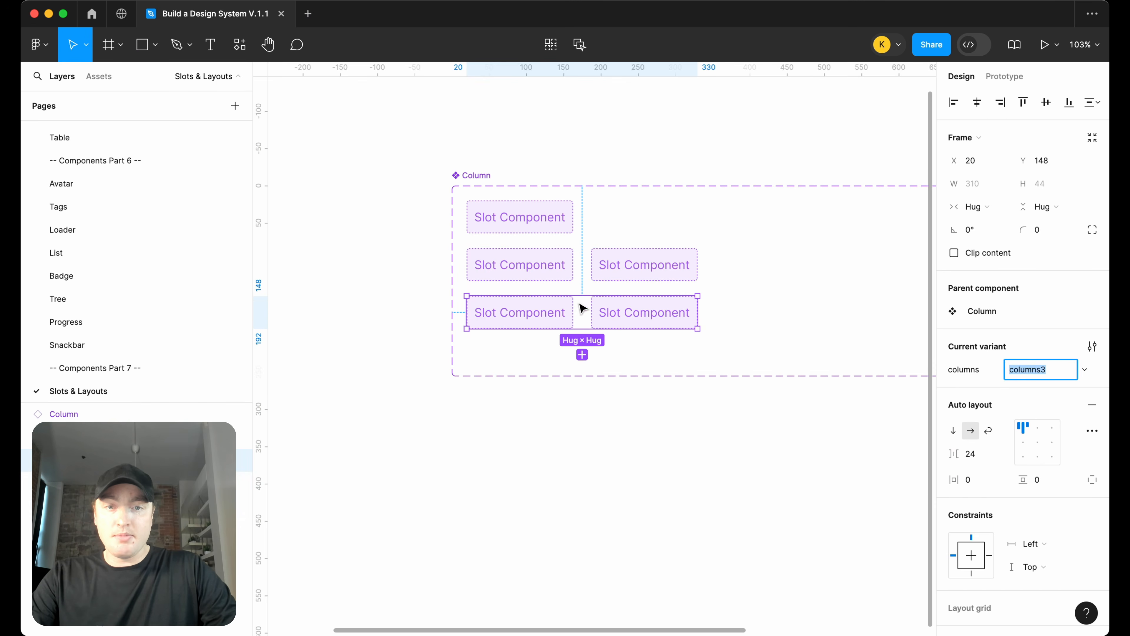
pyautogui.click(486, 185)
pyautogui.moveTo(598, 377); pyautogui.dragTo(600, 503)
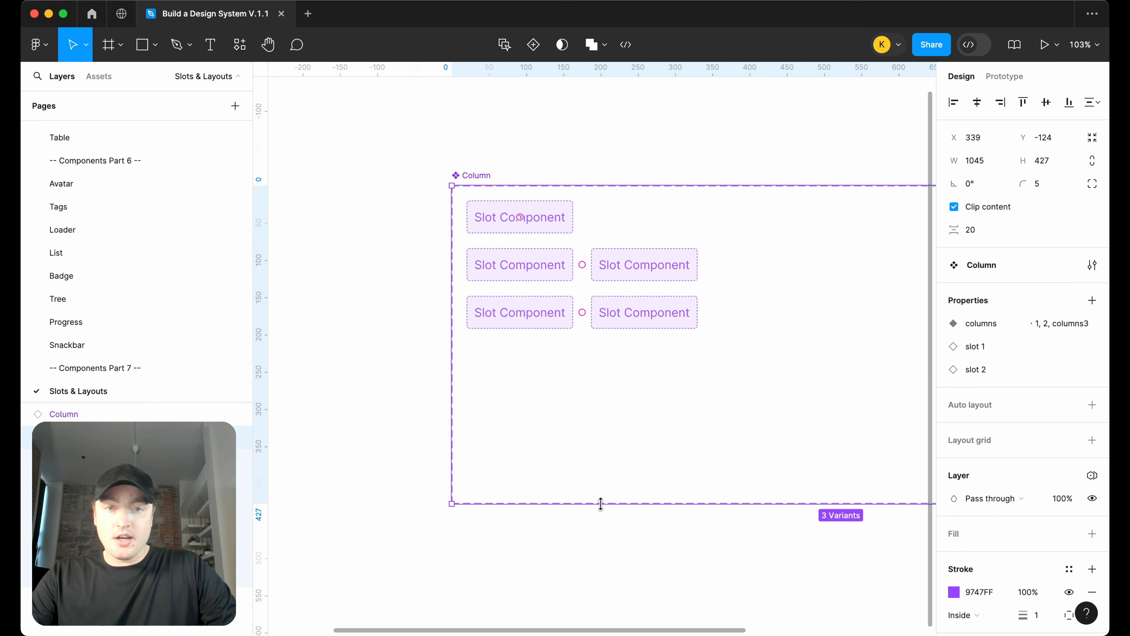
# Duplicate a Slot instance in the three-column variant and detach the copy from the slot 2 property
pyautogui.click(649, 322)
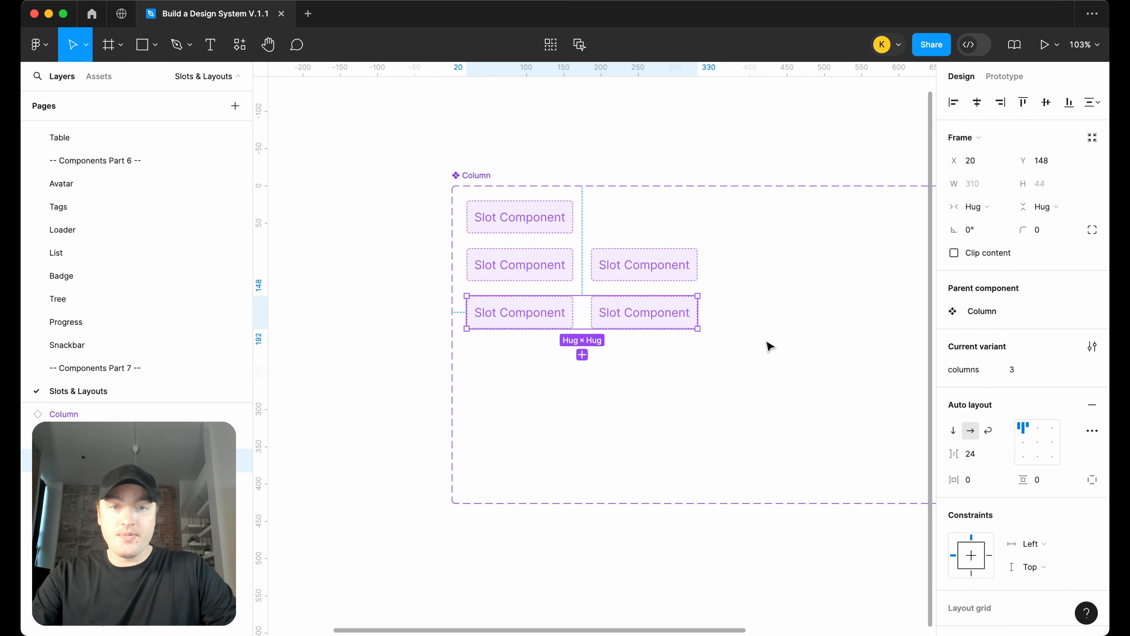
pyautogui.click(648, 307)
pyautogui.press('super+d')
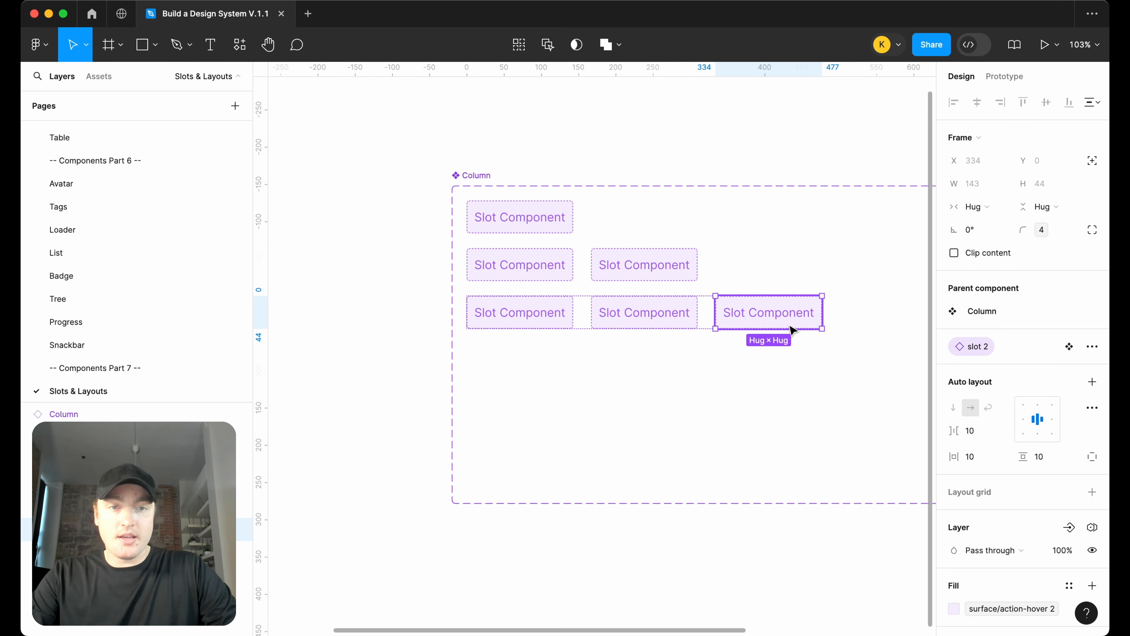
pyautogui.hscroll(2, 828, 330)
pyautogui.moveTo(992, 354)
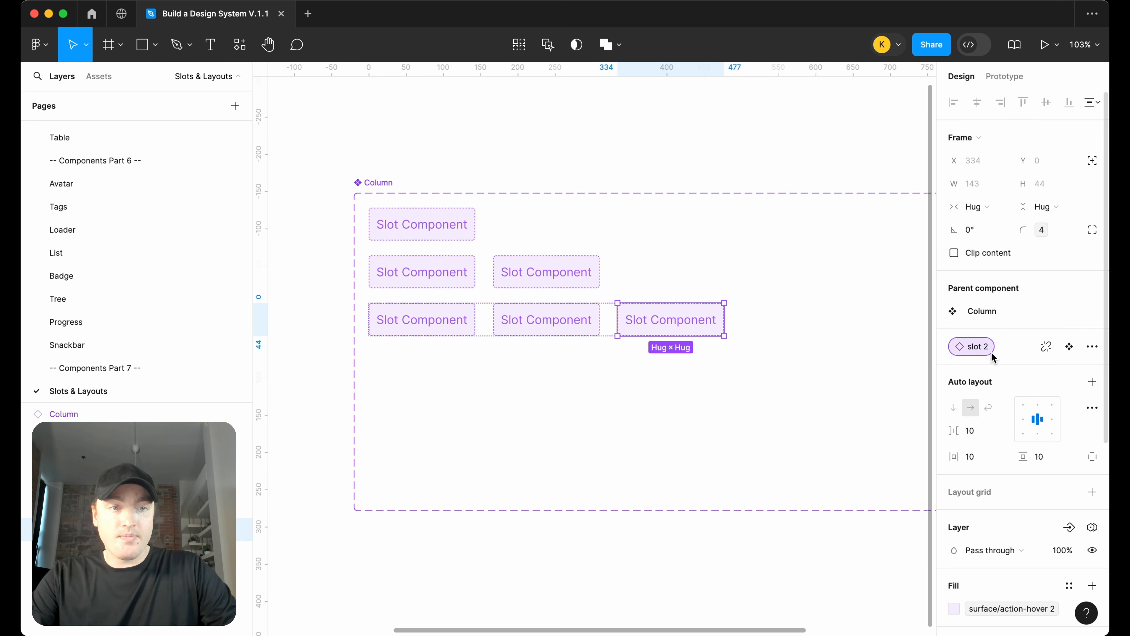
pyautogui.click(1046, 348)
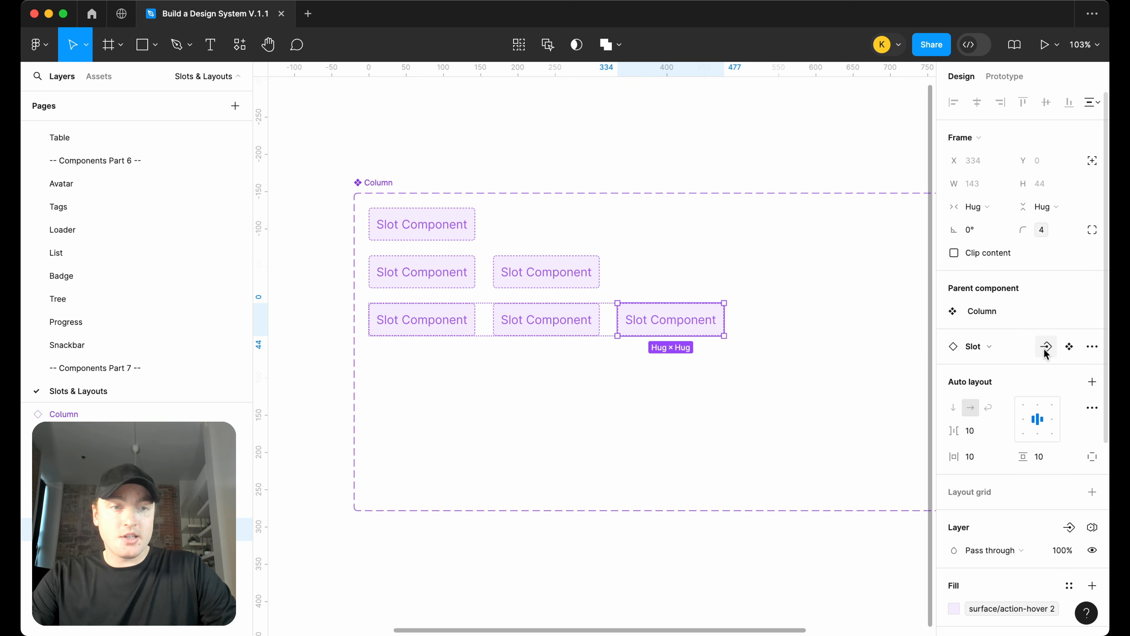
# Create an instance swap property named slot 3 for the new third Slot instance
pyautogui.click(1046, 347)
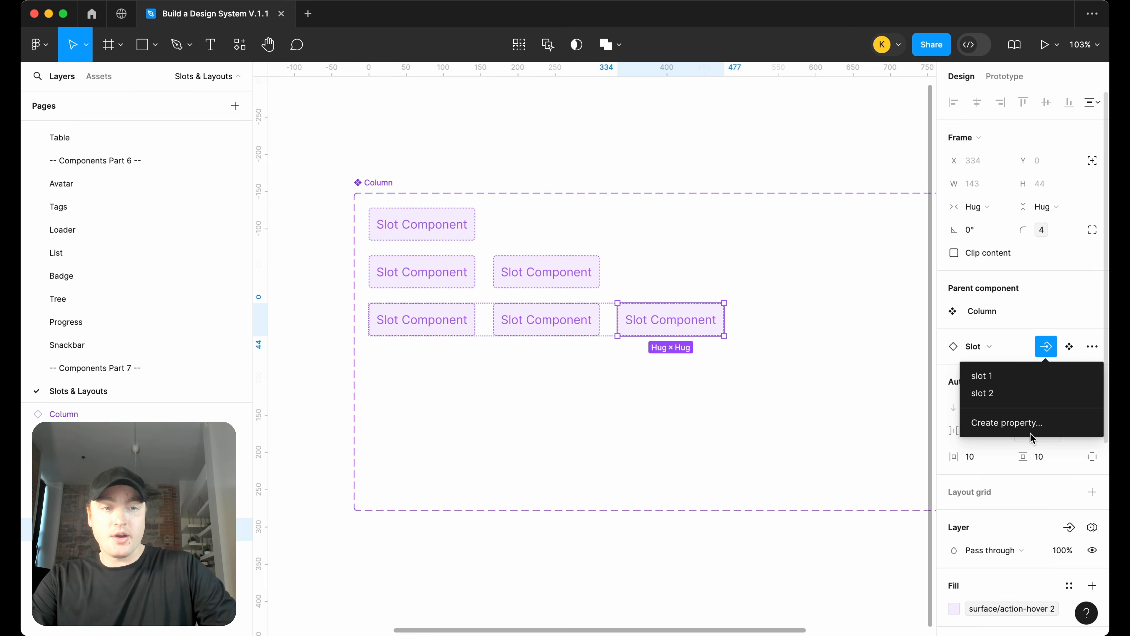
pyautogui.click(1037, 424)
pyautogui.write('slot 3')
pyautogui.press('Return')
pyautogui.click(717, 542)
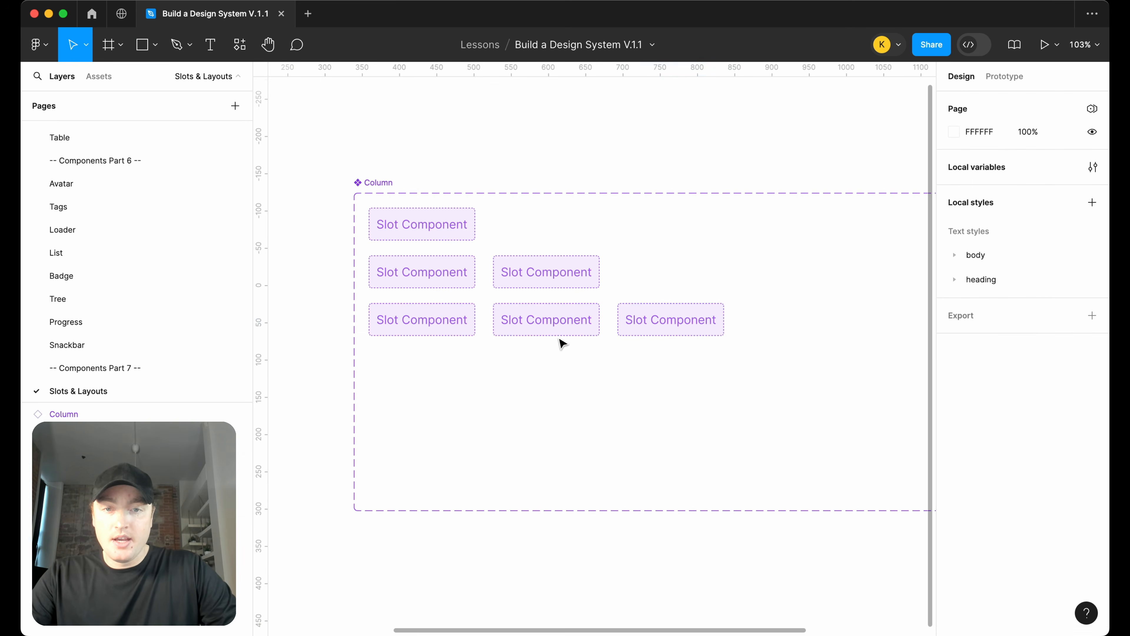
# Duplicate the three-column variant to add a fourth variant row to the component set
pyautogui.click(545, 329)
pyautogui.click(546, 361)
pyautogui.press('Return')
pyautogui.click(641, 378)
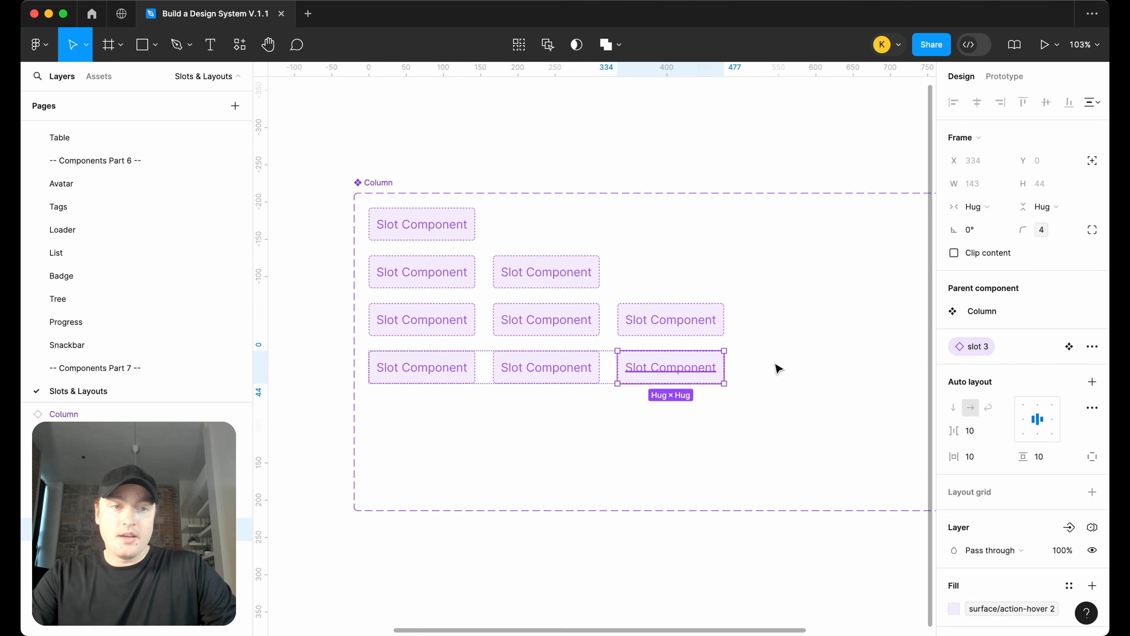
# Add a fourth Slot instance to the new variant and create an instance swap property named slot 4 for it
pyautogui.press('super+d')
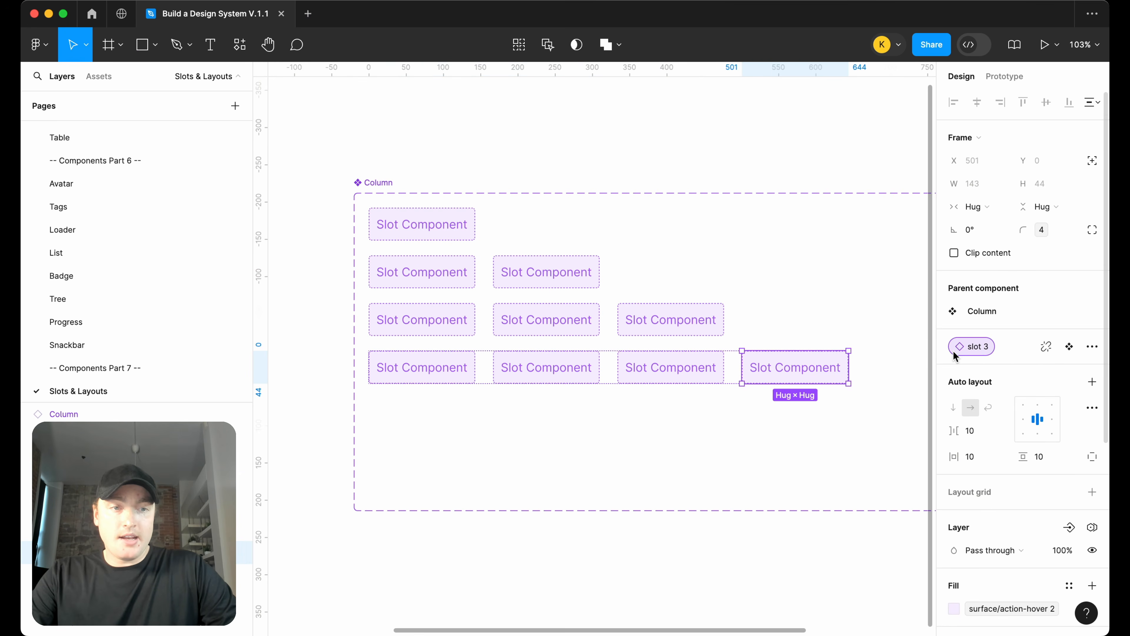
pyautogui.click(1046, 346)
pyautogui.click(1020, 437)
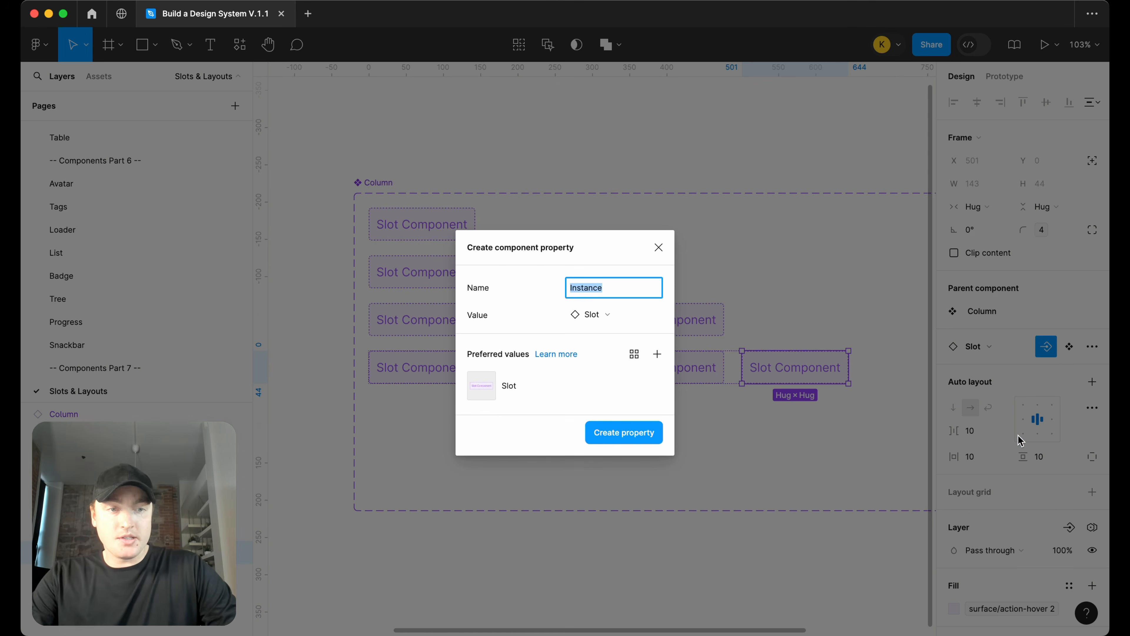
pyautogui.write('slot 4')
pyautogui.press('Return')
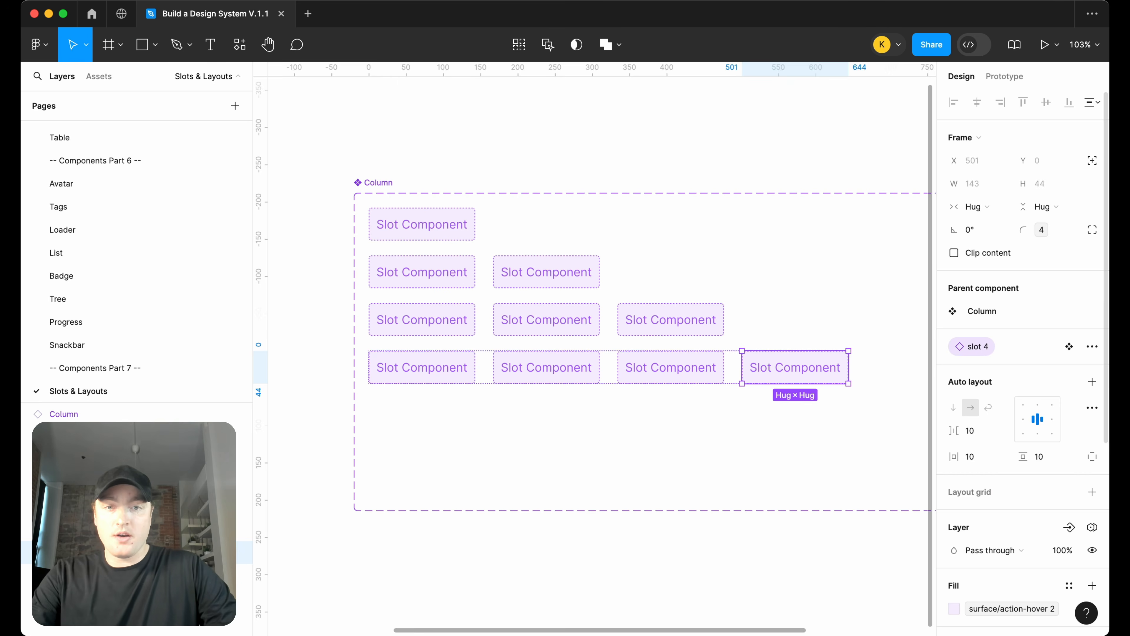
pyautogui.press('Escape')
# Duplicate the four-column variant and set its columns value to 5
pyautogui.click(601, 374)
pyautogui.press('super+d')
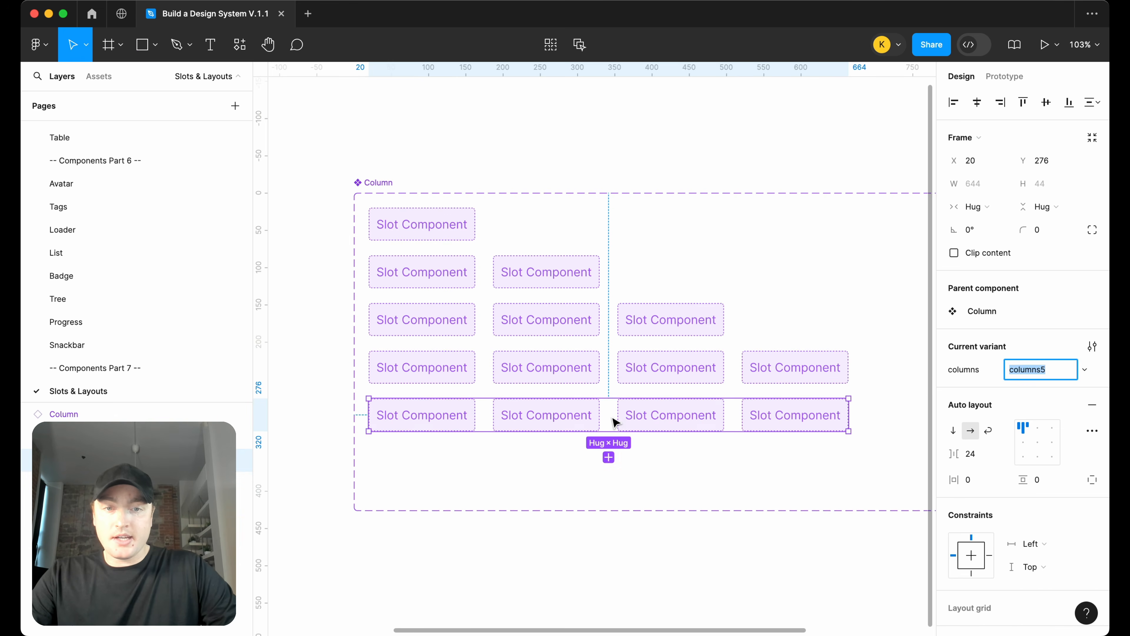
pyautogui.write('5')
pyautogui.press('Return')
# Add a fifth Slot instance to the five-column variant and create an instance swap property named slot 5 for it
pyautogui.click(810, 410)
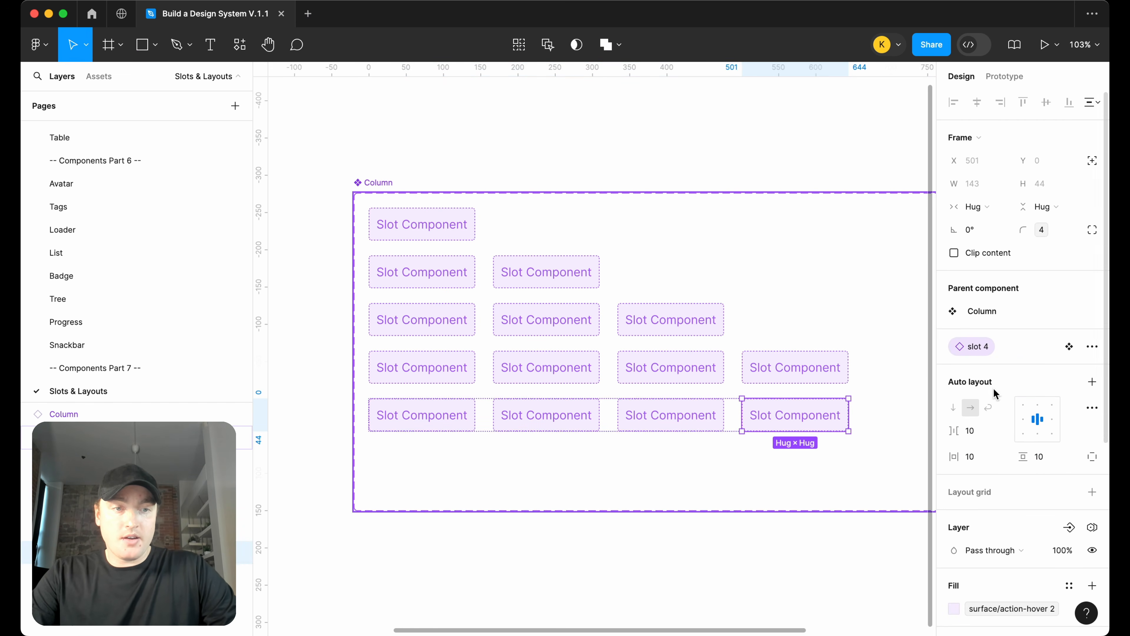
pyautogui.press('super+d')
pyautogui.hscroll(5, 692, 446)
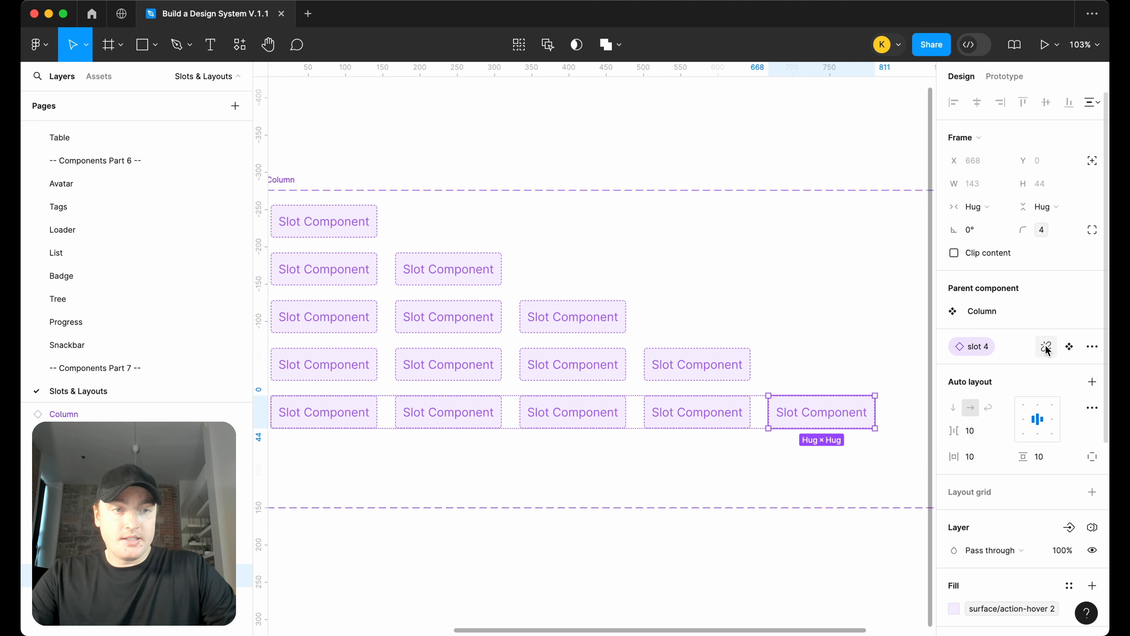
pyautogui.hscroll(5, 794, 394)
pyautogui.click(1046, 347)
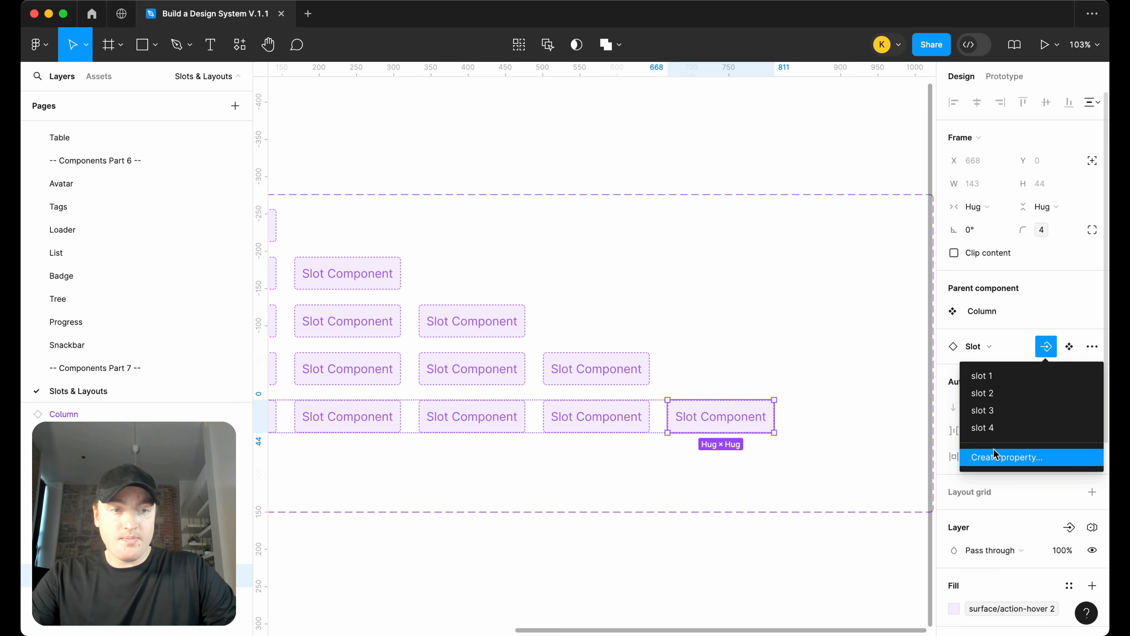
pyautogui.click(997, 458)
pyautogui.write('slot ')
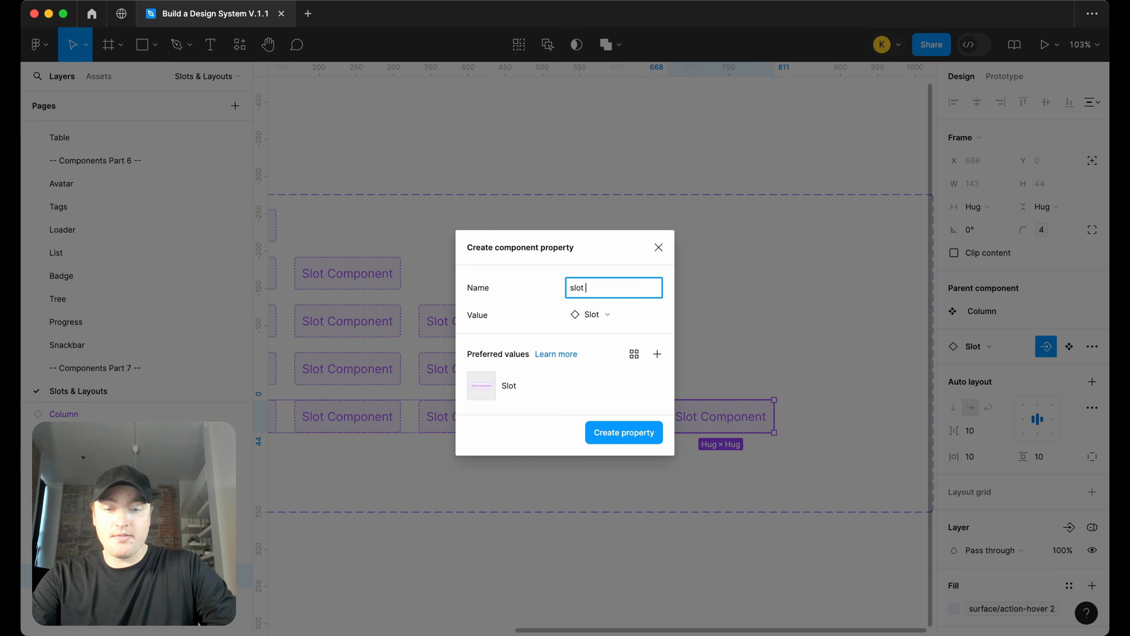
pyautogui.write('5')
pyautogui.press('Return')
pyautogui.click(808, 535)
# Duplicate the five-column variant and set its columns value to 6
pyautogui.scroll(-2, 808, 536)
pyautogui.scroll(-4, 808, 535)
pyautogui.hscroll(-3, 808, 535)
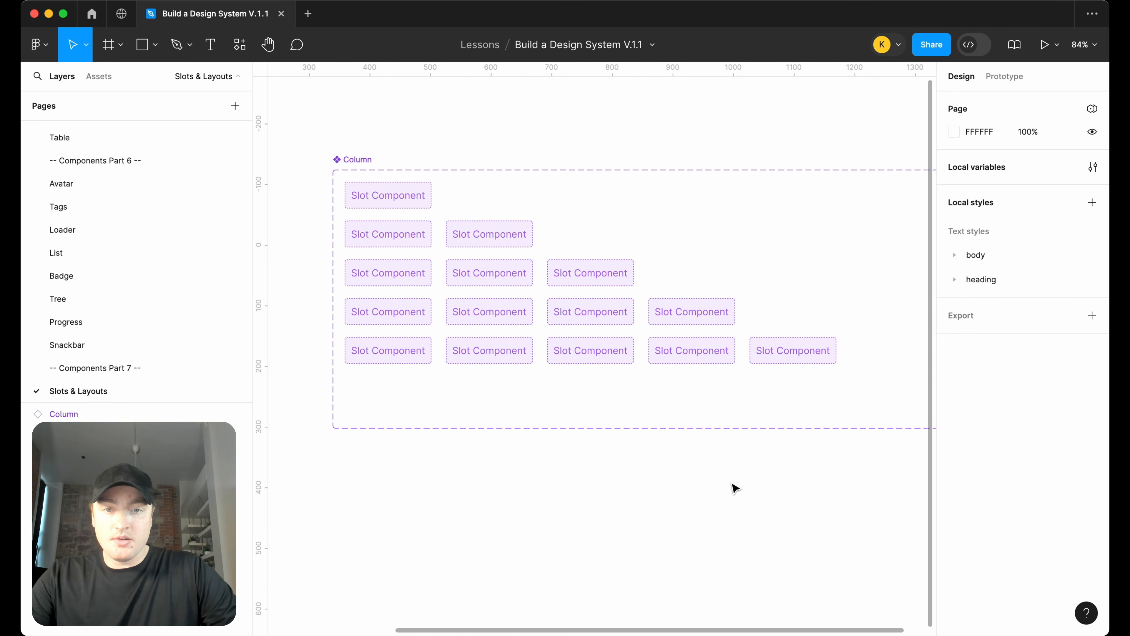
pyautogui.click(543, 343)
pyautogui.click(589, 389)
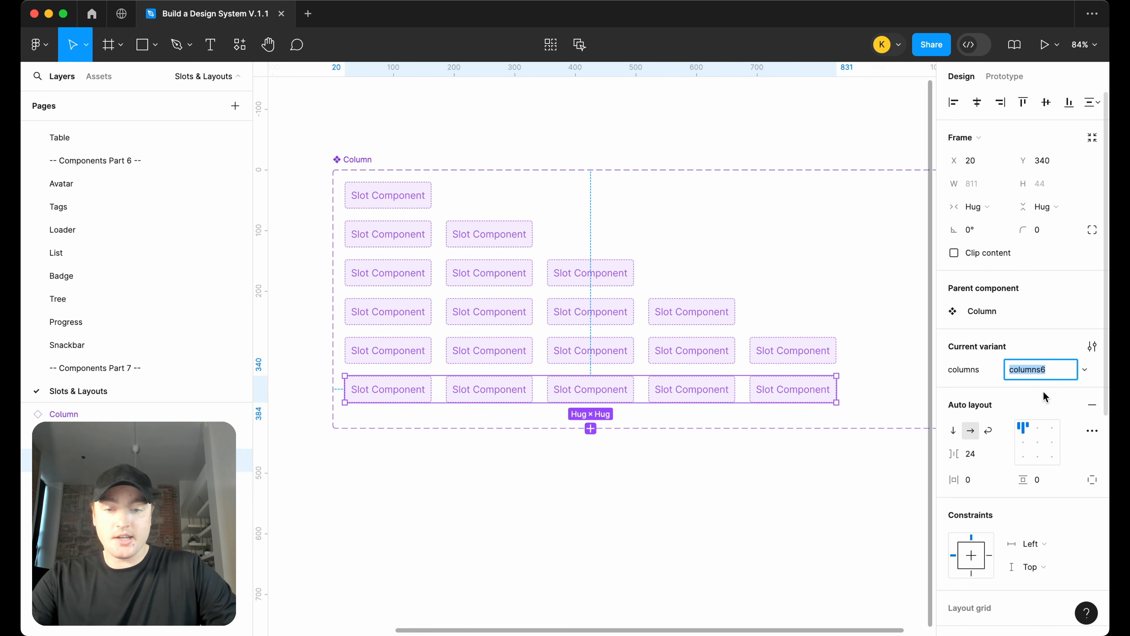
pyautogui.write('6')
pyautogui.press('Return')
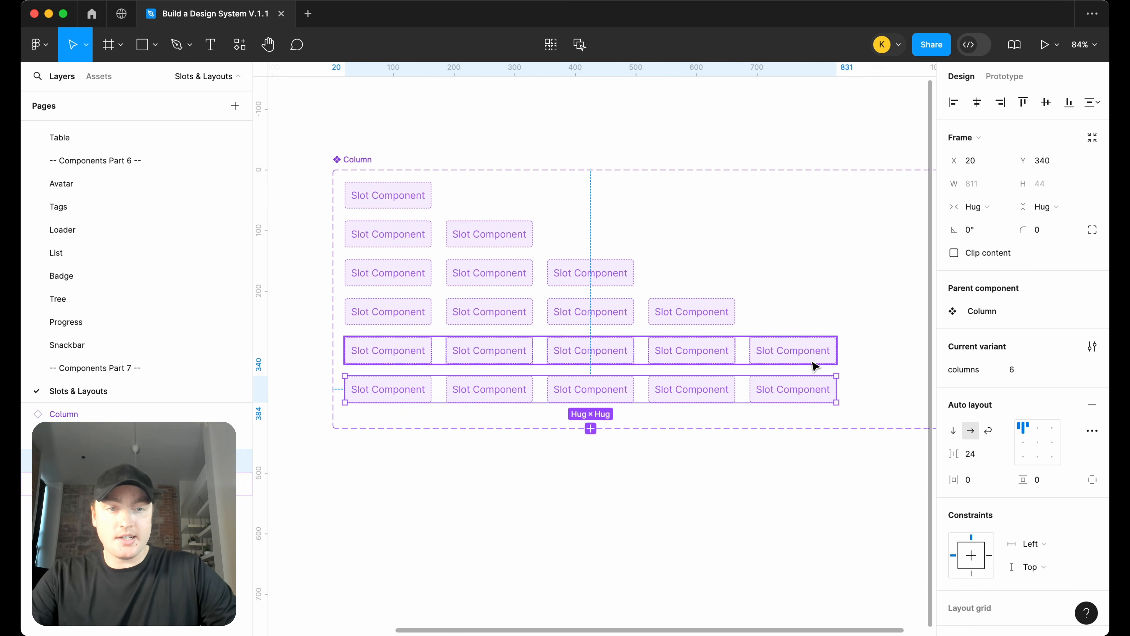
# Add a sixth Slot instance to the six-column variant and create an instance swap property named slot 6 for it
pyautogui.click(794, 390)
pyautogui.hotkey('ctrl', 'd')
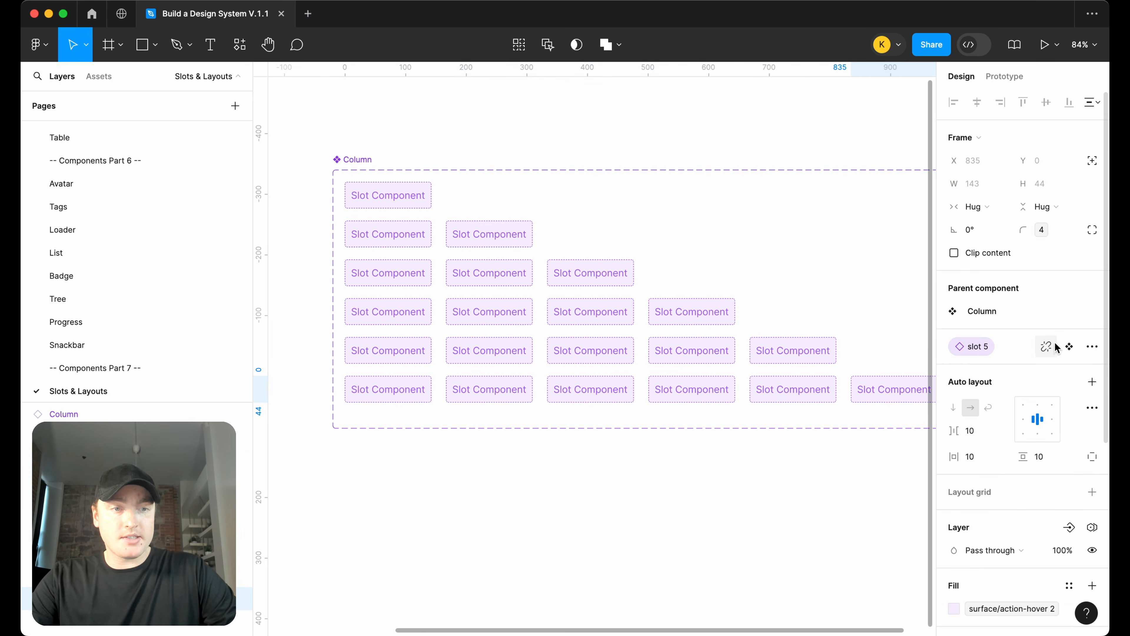
pyautogui.hscroll(5, 802, 404)
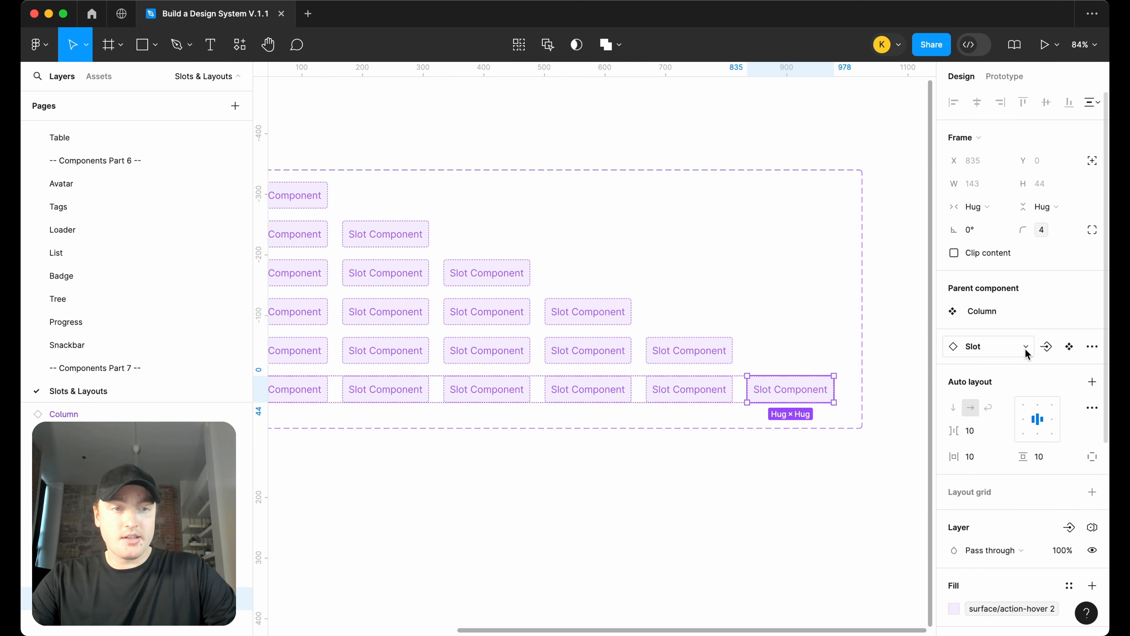
pyautogui.click(1046, 347)
pyautogui.click(1012, 473)
pyautogui.write('slot 6')
pyautogui.press('Return')
pyautogui.click(838, 520)
# Drag a two-column Column instance out below the component set
pyautogui.scroll(-2, 838, 520)
pyautogui.click(481, 298)
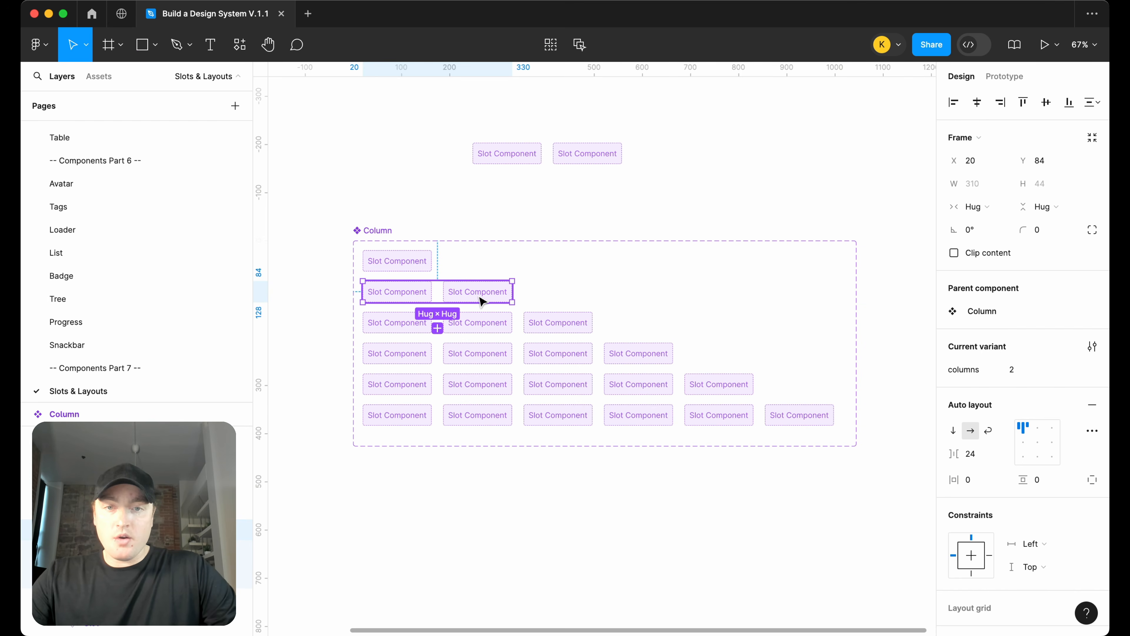
pyautogui.moveTo(484, 299); pyautogui.dragTo(482, 530)
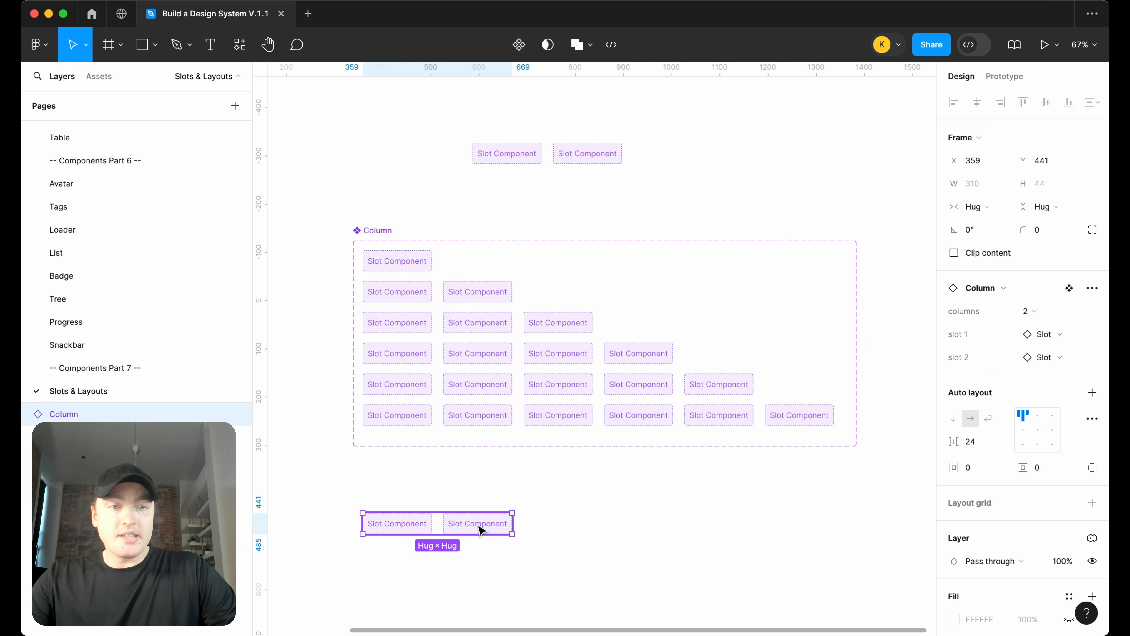
# Switch the test instance's columns property through 3, 4 and 5, then back to 2
pyautogui.scroll(-3, 482, 530)
pyautogui.hscroll(-1, 481, 530)
pyautogui.hscroll(-2, 526, 476)
pyautogui.scroll(-1, 526, 476)
pyautogui.scroll(3, 526, 477)
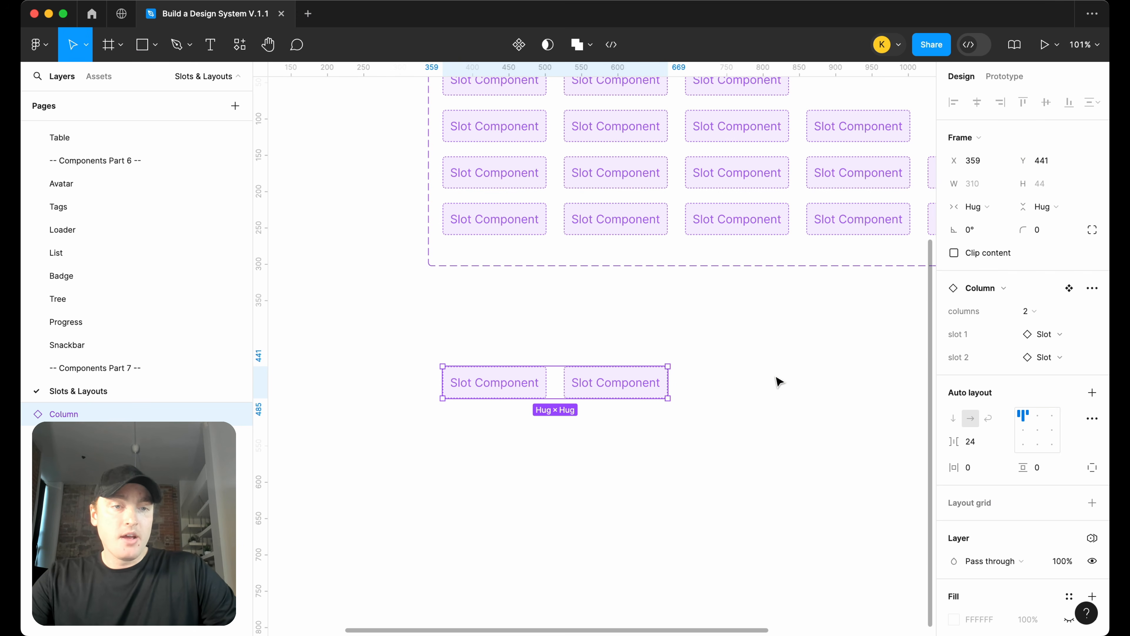
pyautogui.click(1030, 313)
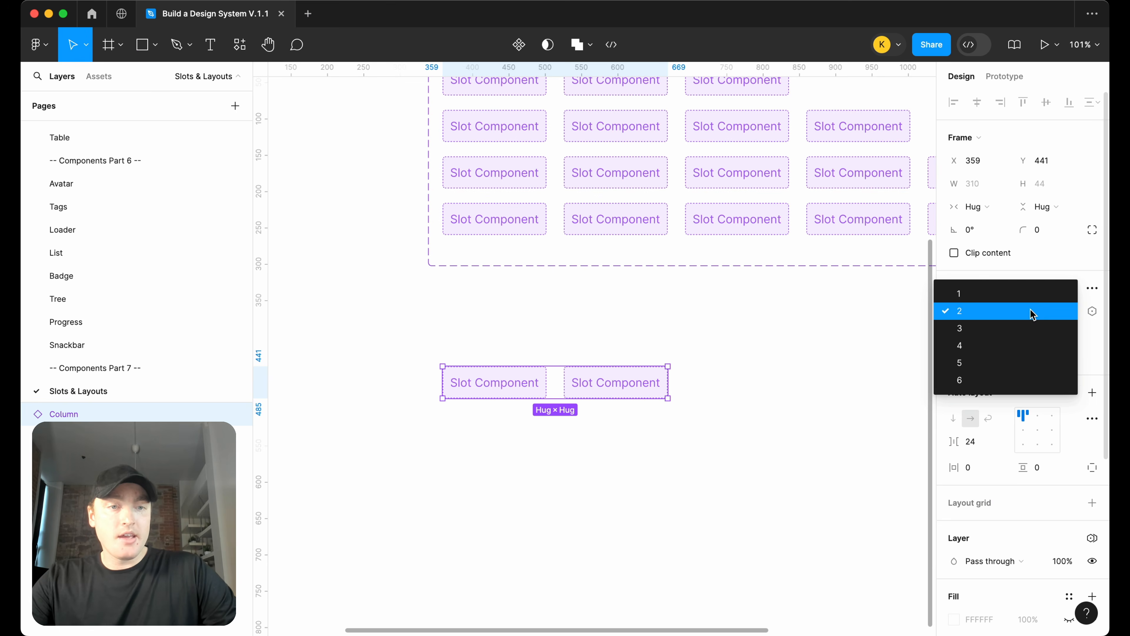
pyautogui.click(1017, 332)
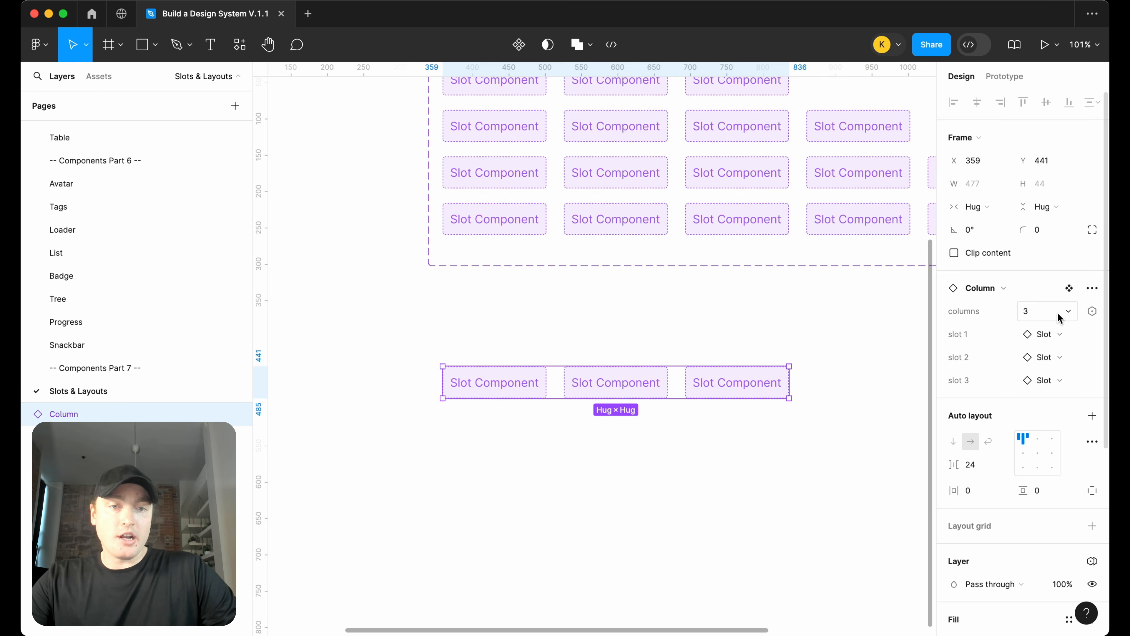
pyautogui.click(1060, 317)
pyautogui.click(1056, 329)
pyautogui.click(1054, 313)
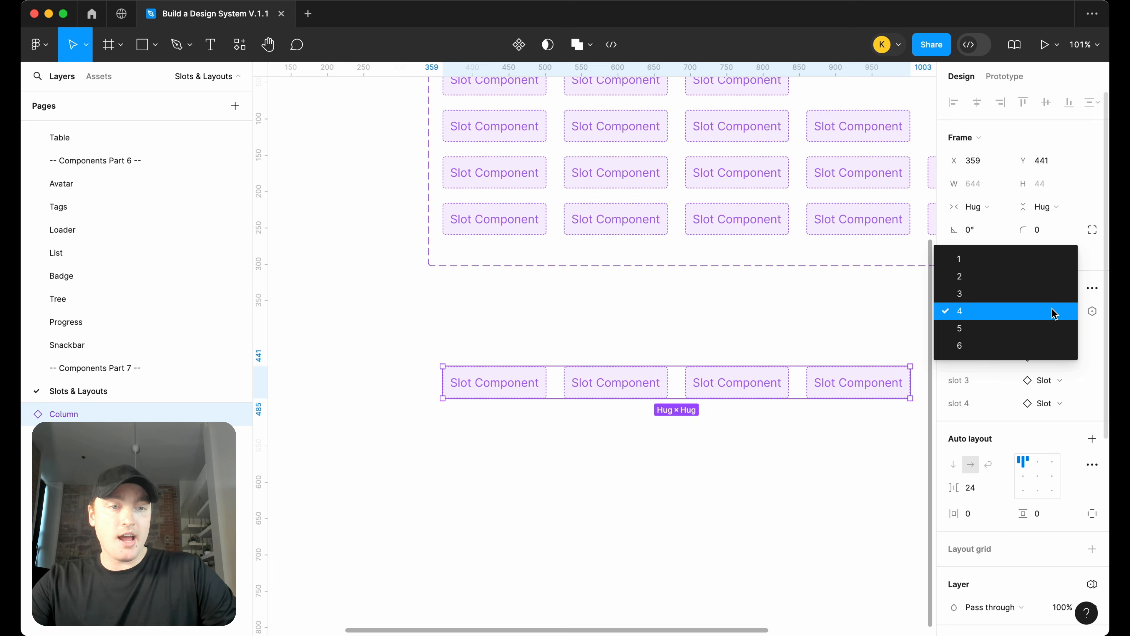
pyautogui.click(1048, 328)
pyautogui.hscroll(2, 775, 373)
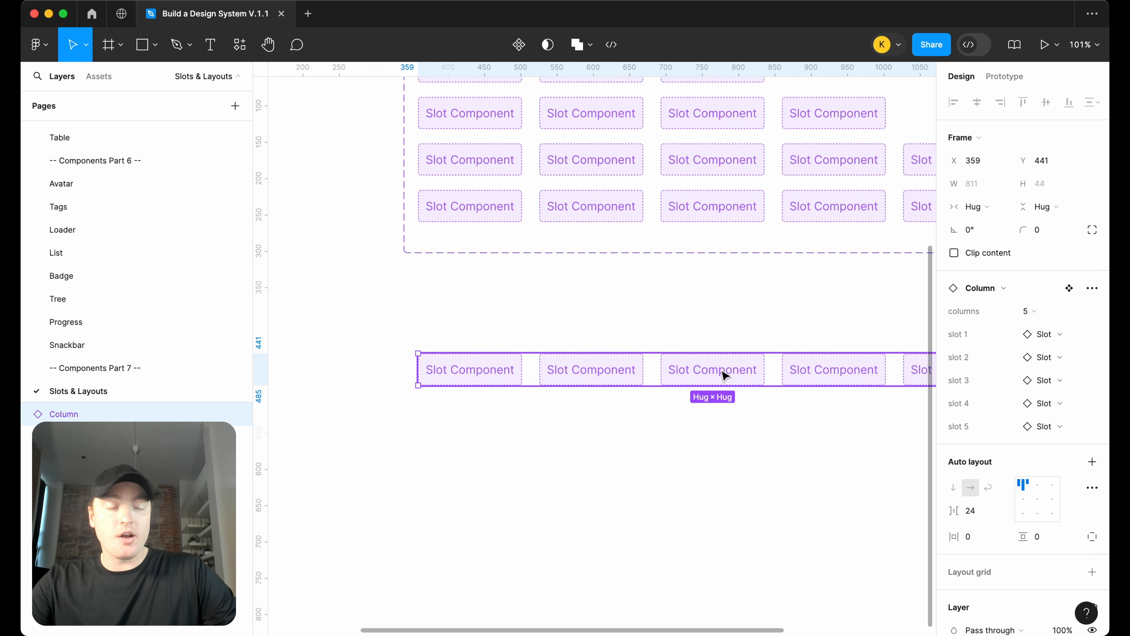
pyautogui.hscroll(3, 730, 377)
pyautogui.click(1032, 312)
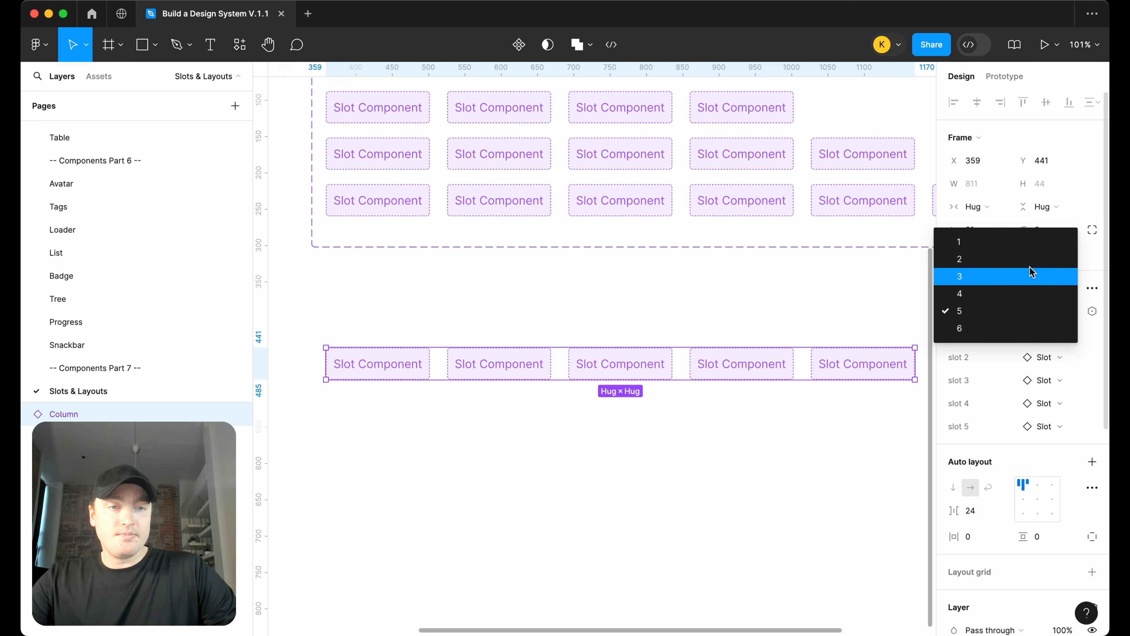
pyautogui.click(1029, 259)
# Swap the test instance's slot 1 to the Button component
pyautogui.hscroll(-3, 731, 415)
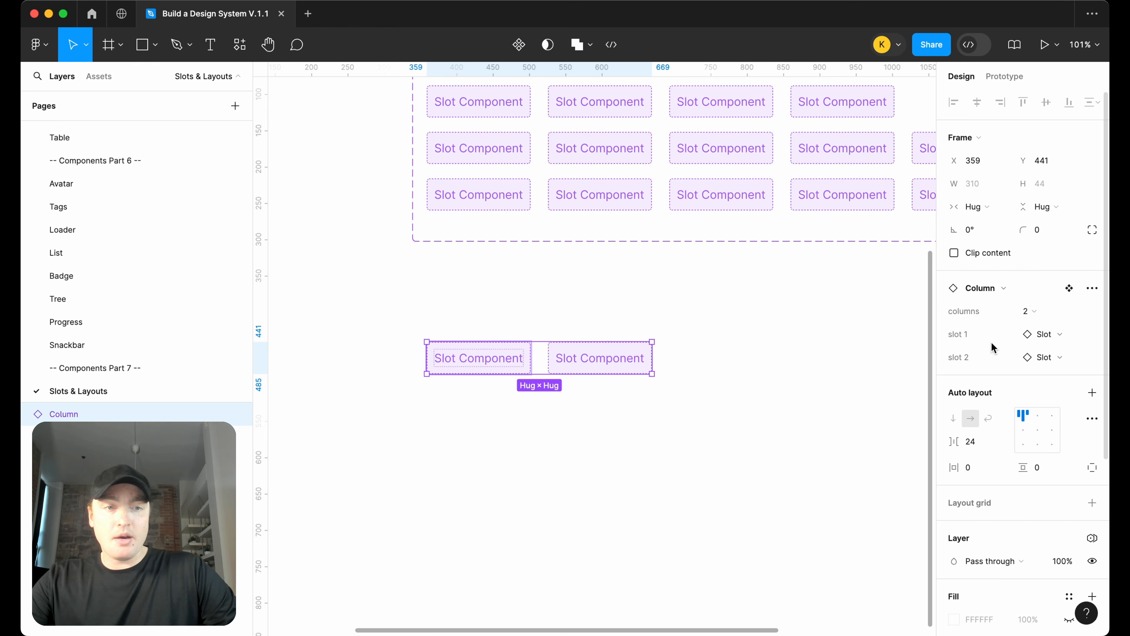
pyautogui.click(1059, 337)
pyautogui.write('button')
pyautogui.click(978, 405)
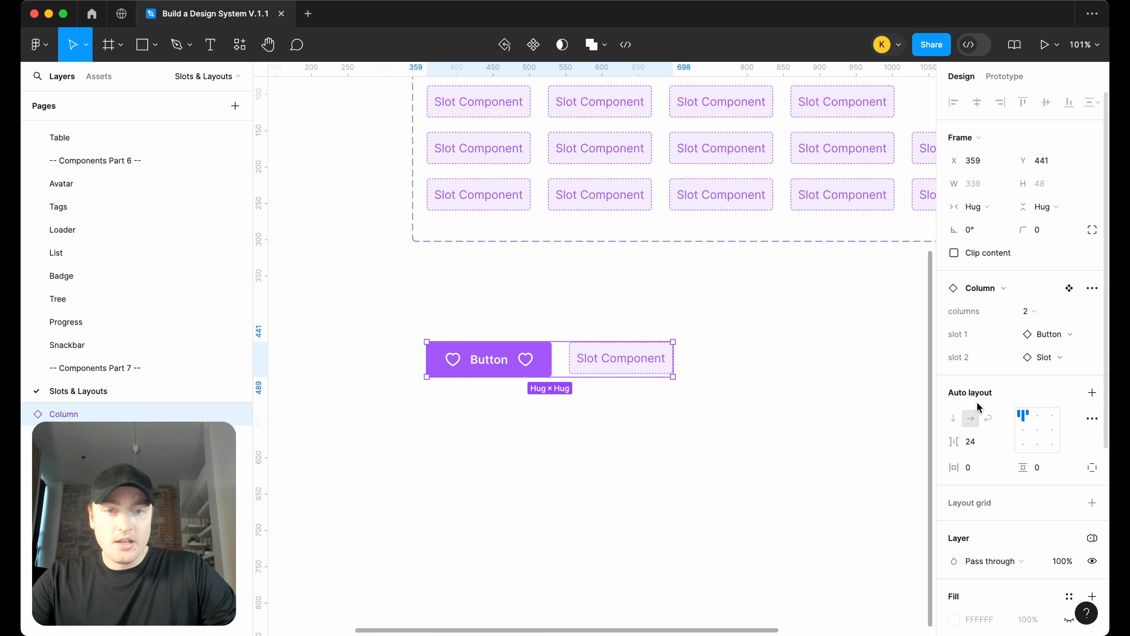
pyautogui.click(722, 417)
# Delete the test Column instance
pyautogui.scroll(2, 664, 395)
pyautogui.hscroll(1, 663, 394)
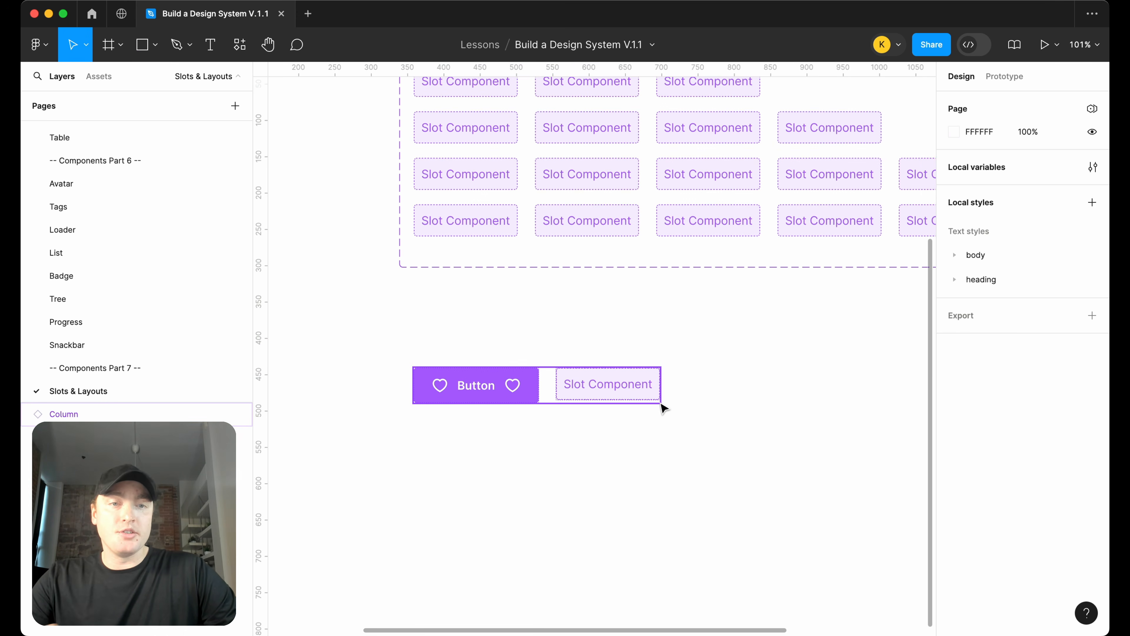
pyautogui.click(606, 397)
pyautogui.press('Delete')
pyautogui.scroll(-4, 606, 412)
pyautogui.hscroll(3, 606, 421)
pyautogui.scroll(1, 605, 421)
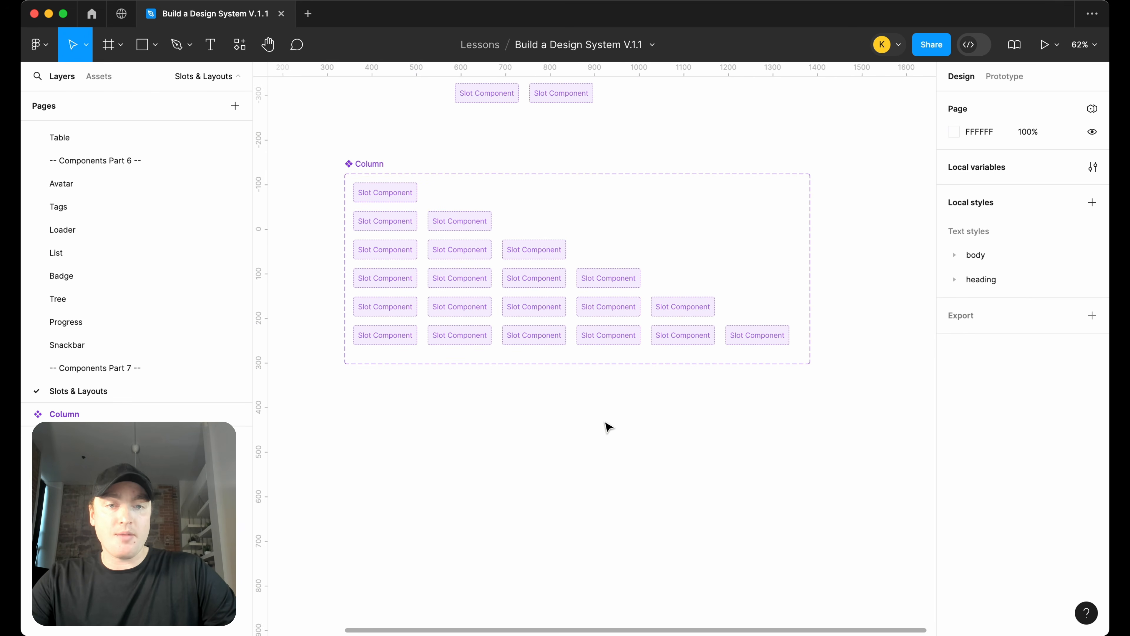
pyautogui.scroll(1, 596, 439)
pyautogui.hscroll(1, 596, 439)
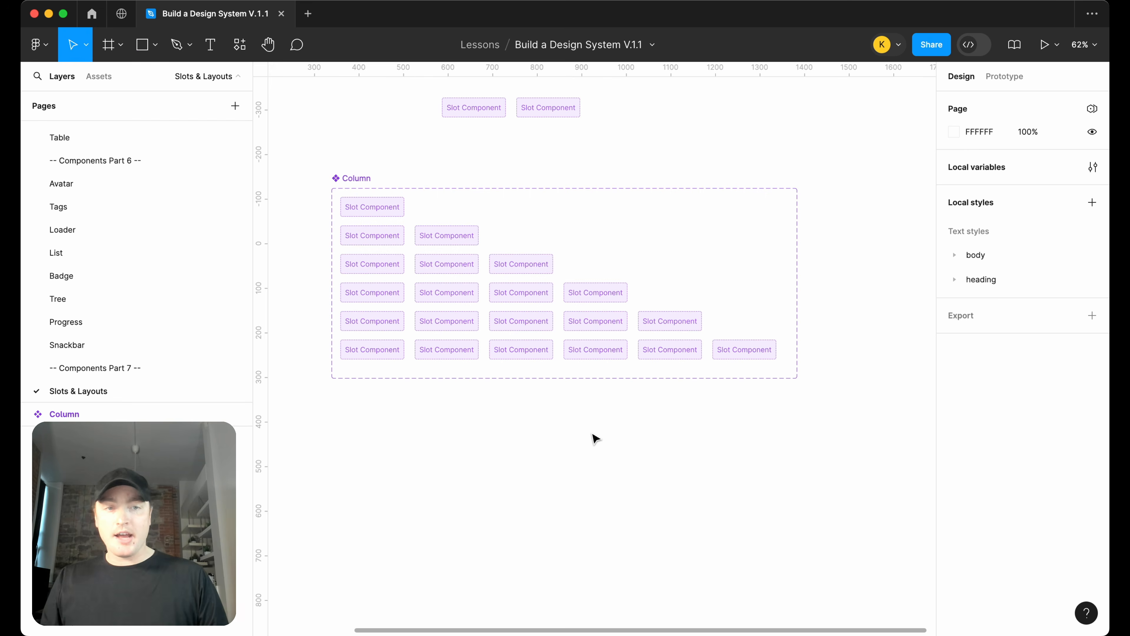
# Duplicate the Column component set and place the copy to its right
pyautogui.scroll(-3, 595, 438)
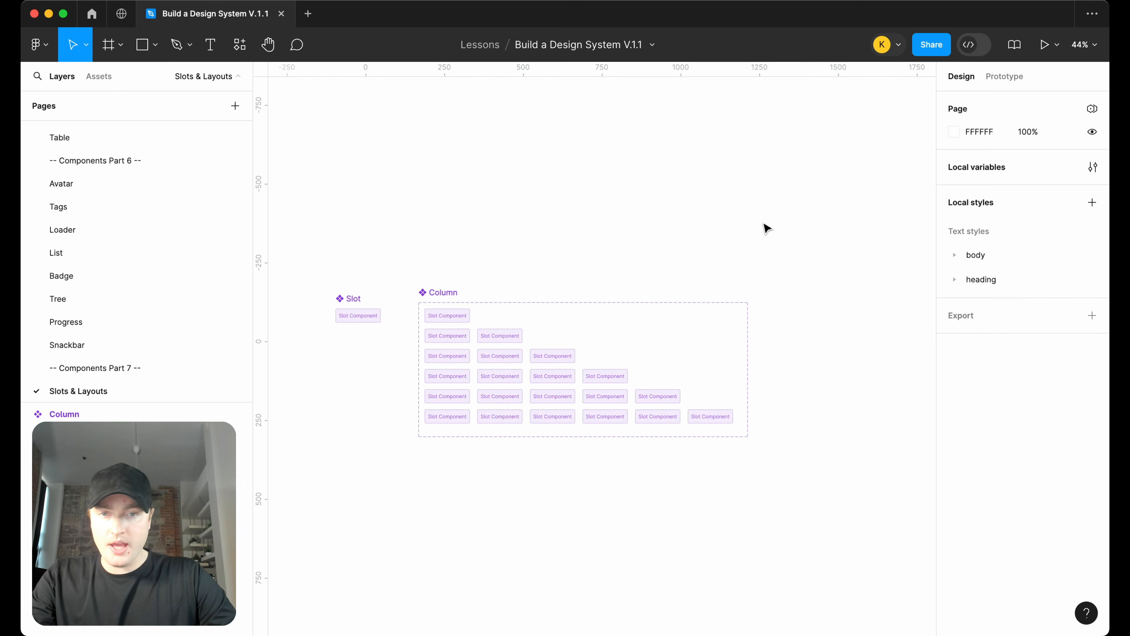
pyautogui.scroll(-1, 568, 275)
pyautogui.hscroll(-1, 568, 275)
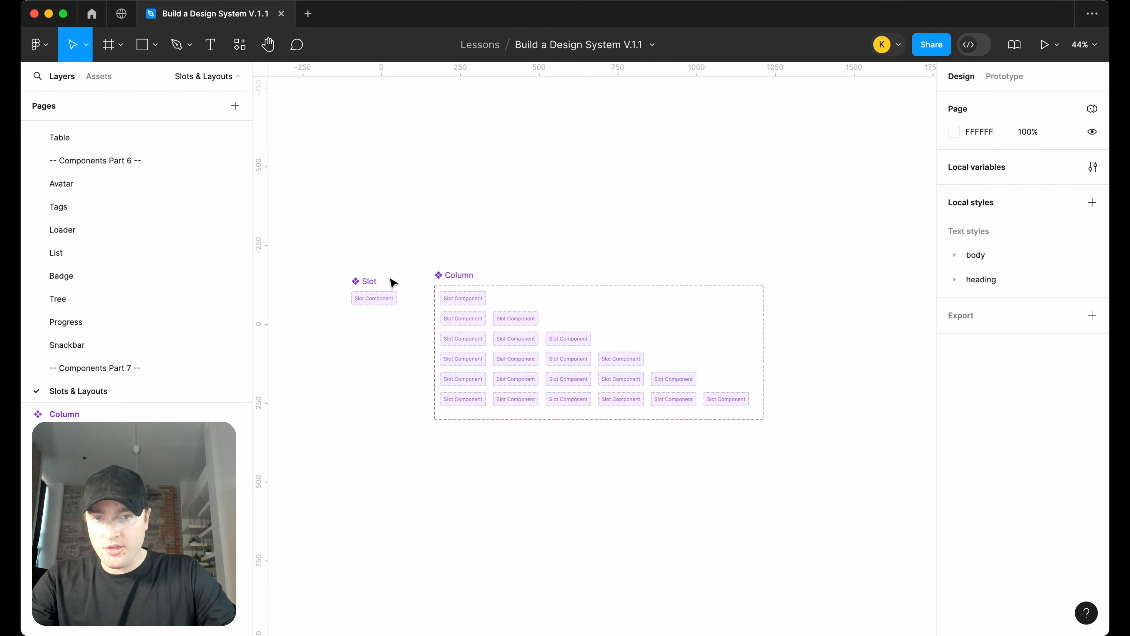
pyautogui.click(369, 282)
pyautogui.scroll(5, 445, 285)
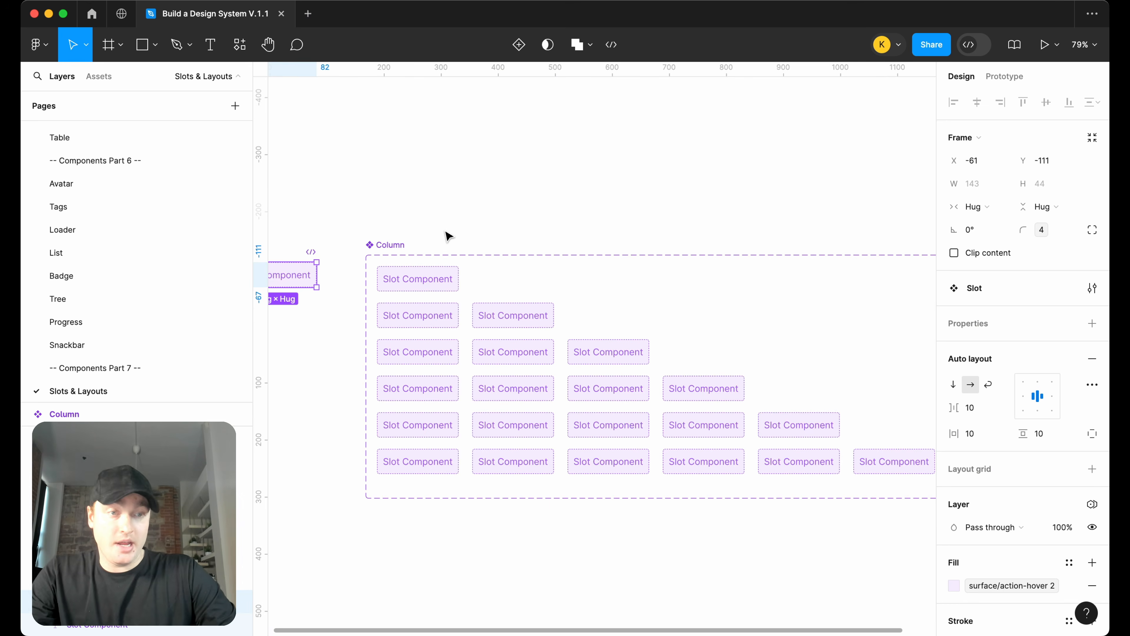
pyautogui.scroll(-2, 447, 236)
pyautogui.click(338, 277)
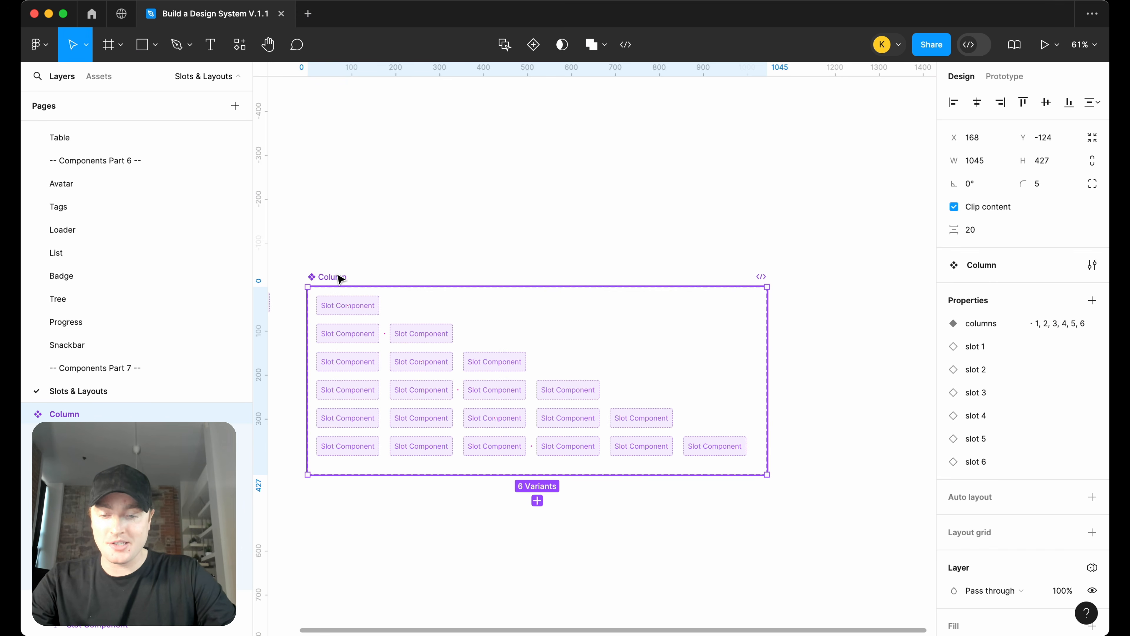
pyautogui.moveTo(340, 280); pyautogui.dragTo(833, 278)
pyautogui.scroll(3, 808, 288)
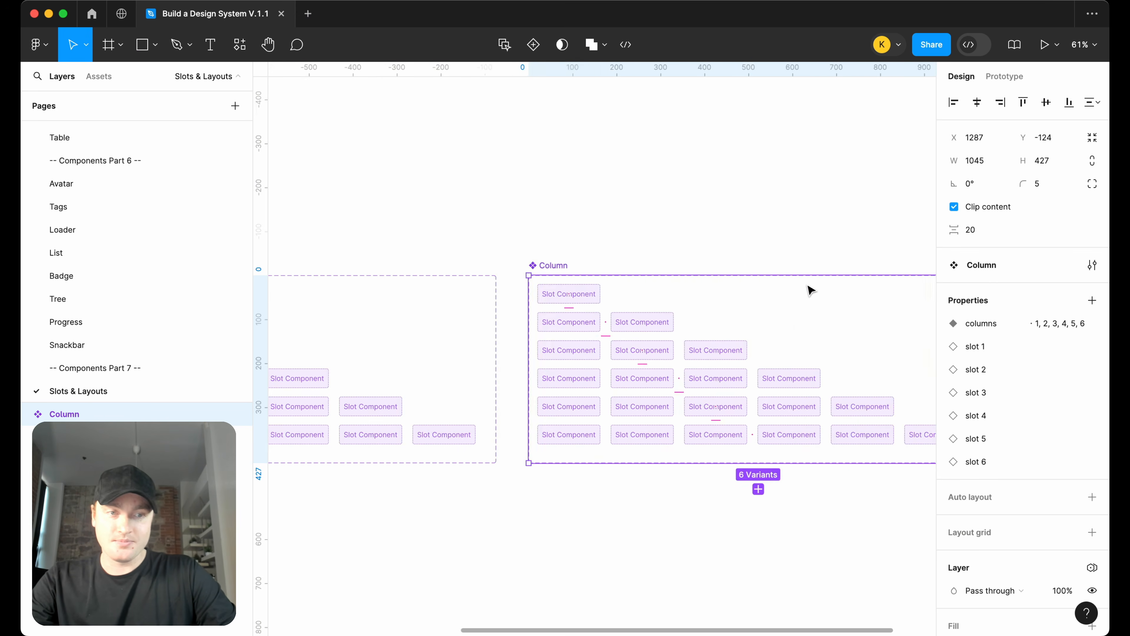
pyautogui.hscroll(2, 809, 287)
pyautogui.moveTo(379, 268); pyautogui.dragTo(460, 269)
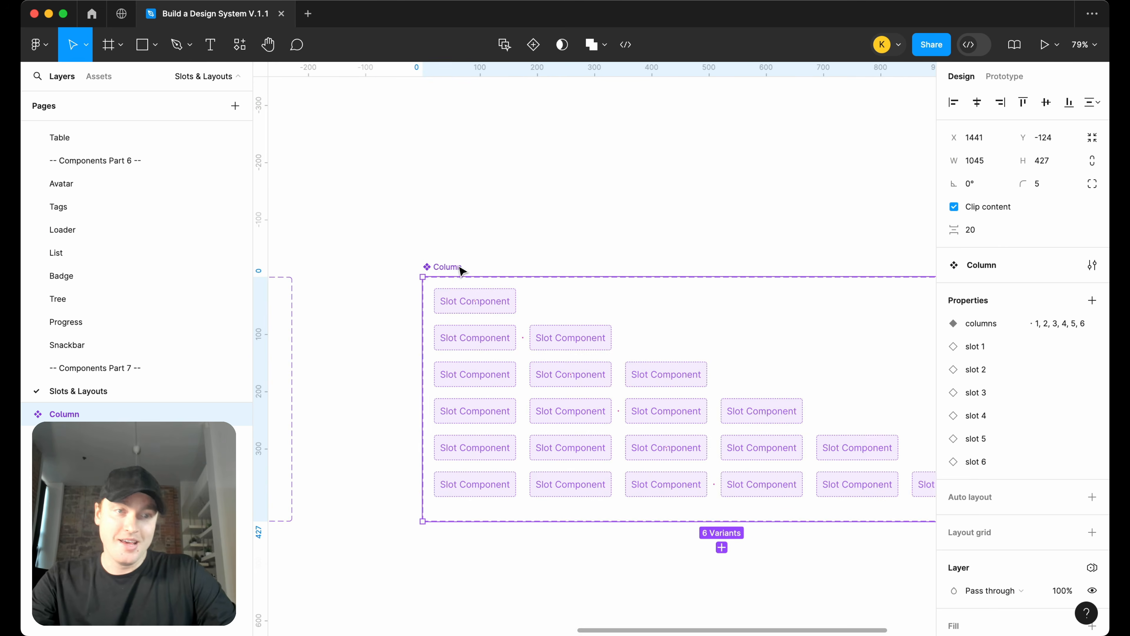
# Rename the duplicated component set to Row
pyautogui.hscroll(3, 460, 268)
pyautogui.doubleClick(347, 266)
pyautogui.write('Row')
pyautogui.press('Return')
# Enlarge the Row component set's frame to make room for taller variants
pyautogui.hscroll(1, 441, 253)
pyautogui.scroll(-1, 440, 252)
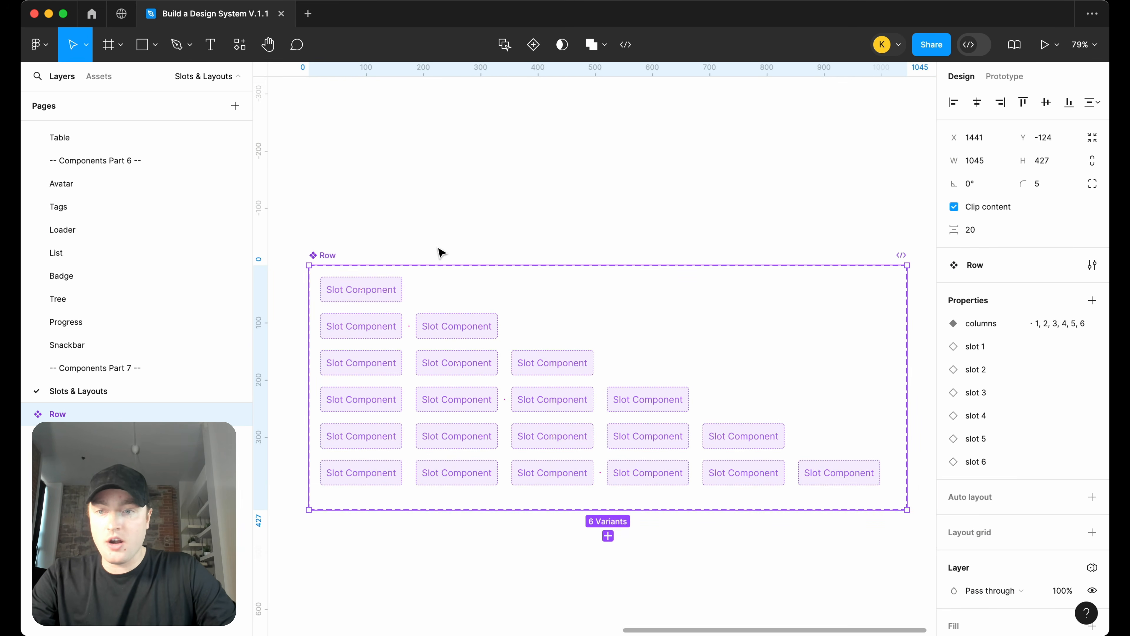
pyautogui.keyDown('ctrl'); pyautogui.scroll(-3, 476, 249); pyautogui.keyUp('ctrl')
pyautogui.moveTo(773, 330); pyautogui.dragTo(933, 330)
pyautogui.moveTo(704, 431); pyautogui.dragTo(704, 551)
pyautogui.click(601, 219)
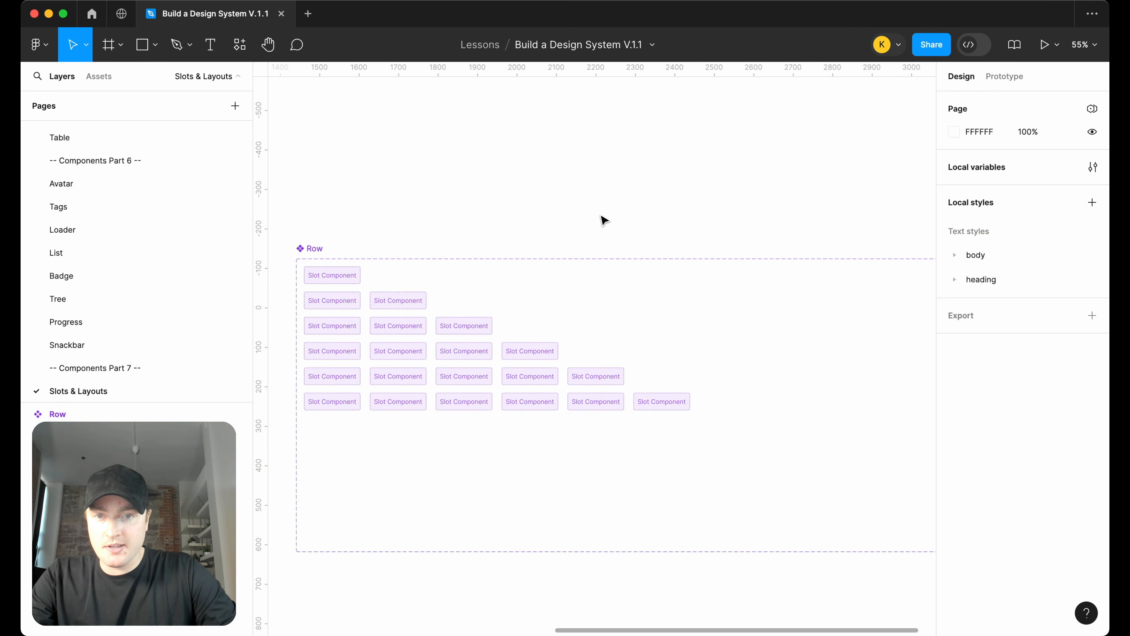
# Select all six Row variants and switch their auto layout direction to vertical
pyautogui.click(347, 284)
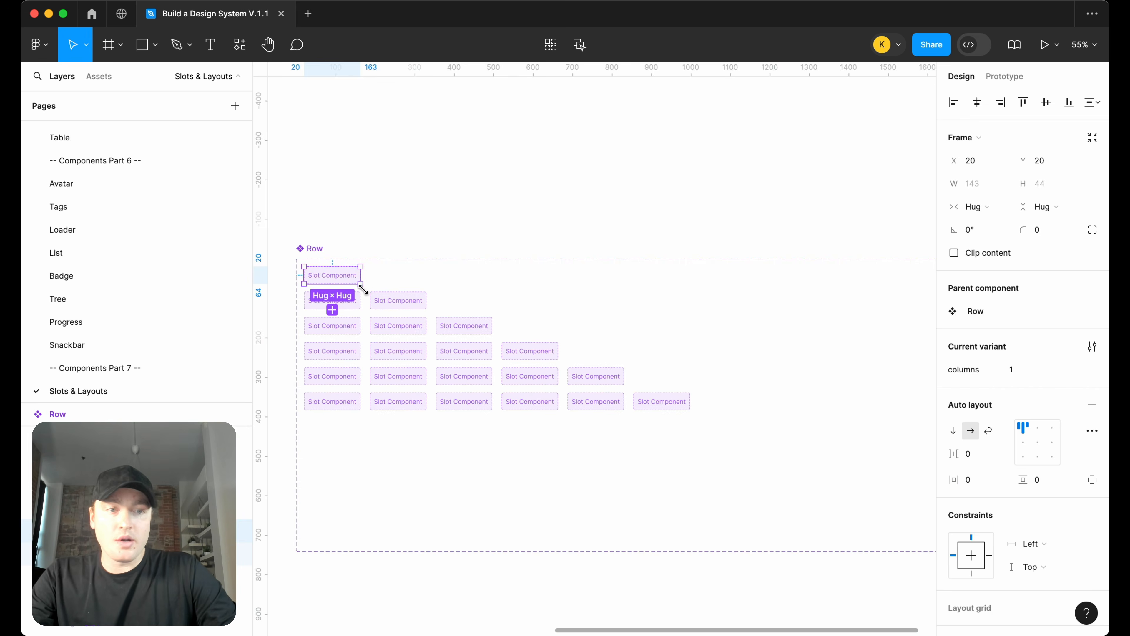
pyautogui.keyDown('shift'); pyautogui.click(378, 308); pyautogui.keyUp('shift')
pyautogui.keyDown('shift'); pyautogui.click(366, 332); pyautogui.keyUp('shift')
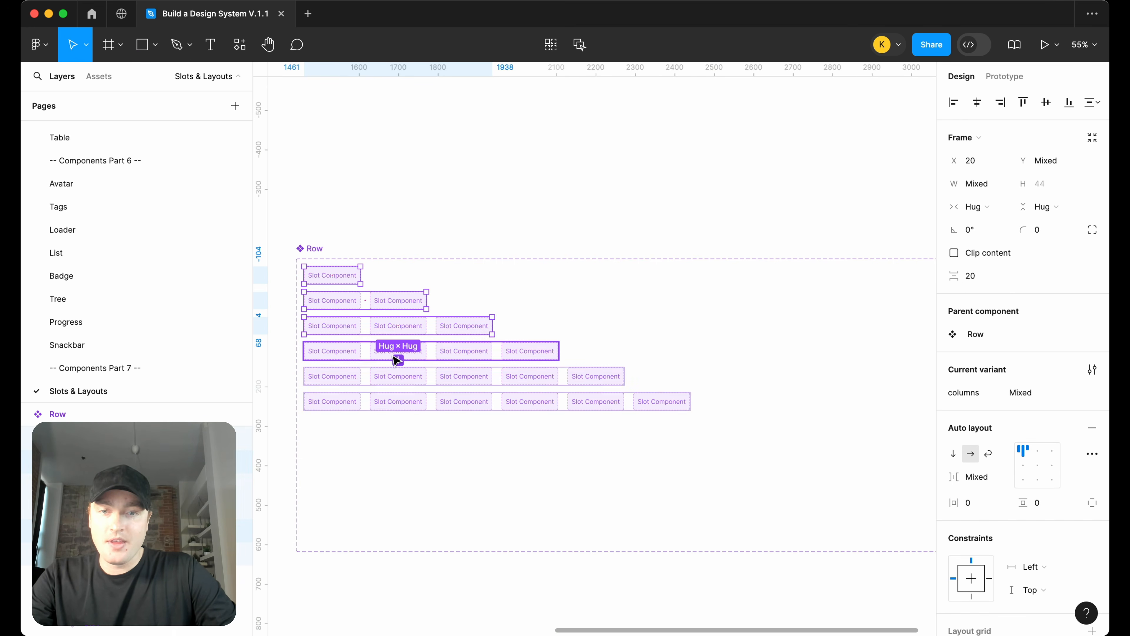
pyautogui.press('super+d')
pyautogui.press('super+z')
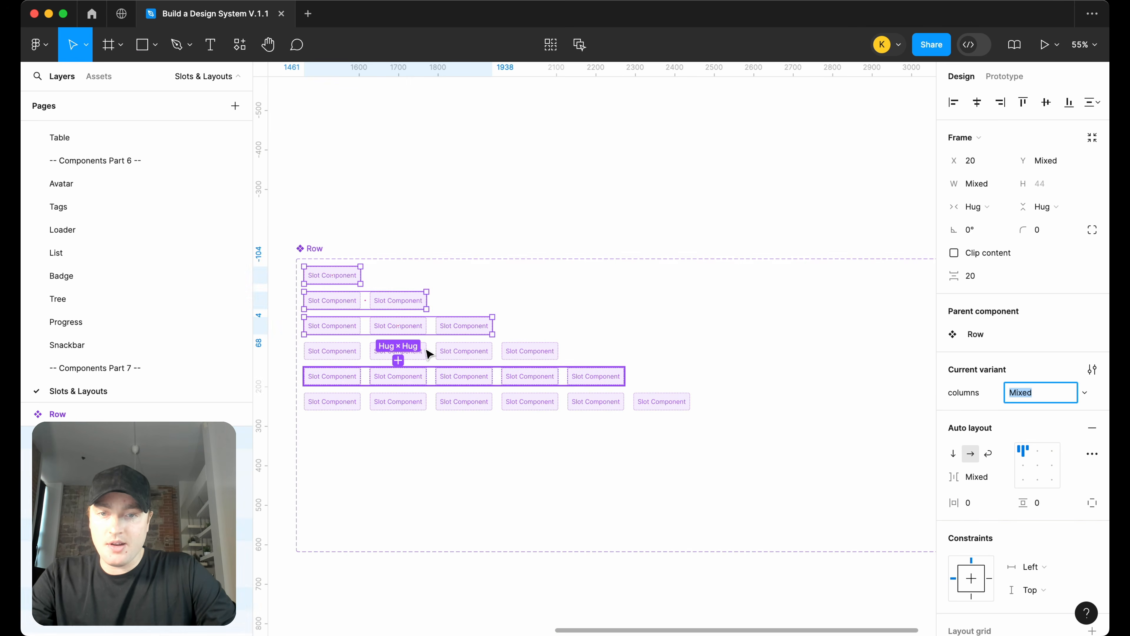
pyautogui.click(409, 399)
pyautogui.keyDown('shift'); pyautogui.click(408, 380); pyautogui.keyUp('shift')
pyautogui.keyDown('shift'); pyautogui.click(409, 356); pyautogui.keyUp('shift')
pyautogui.keyDown('shift'); pyautogui.click(409, 329); pyautogui.keyUp('shift')
pyautogui.keyDown('shift'); pyautogui.click(399, 304); pyautogui.keyUp('shift')
pyautogui.keyDown('shift'); pyautogui.click(346, 281); pyautogui.keyUp('shift')
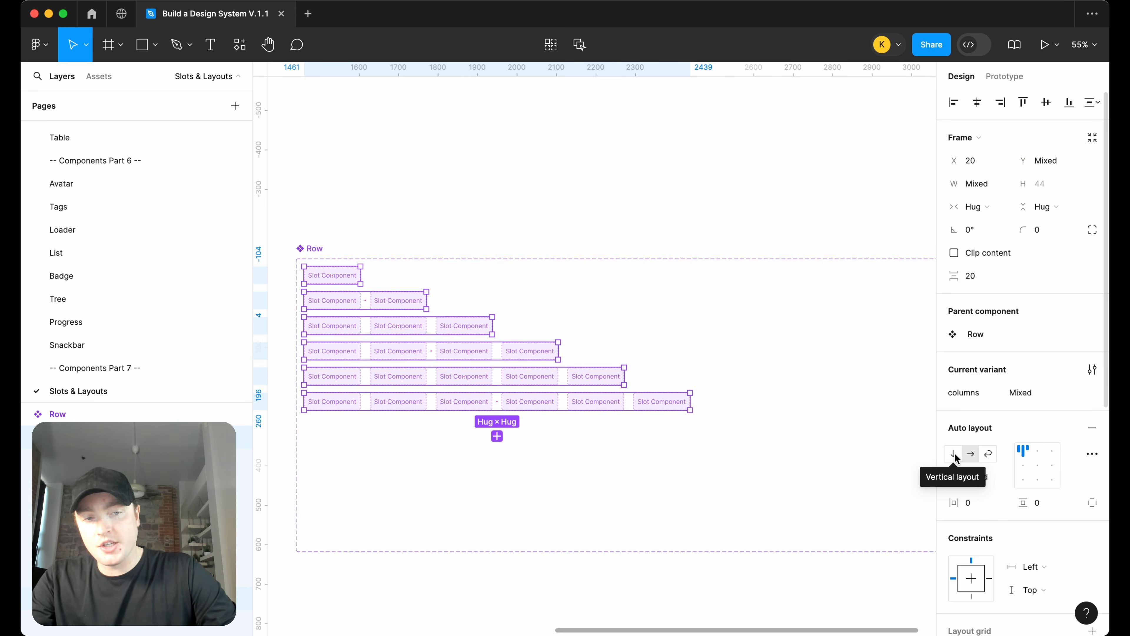
pyautogui.click(954, 454)
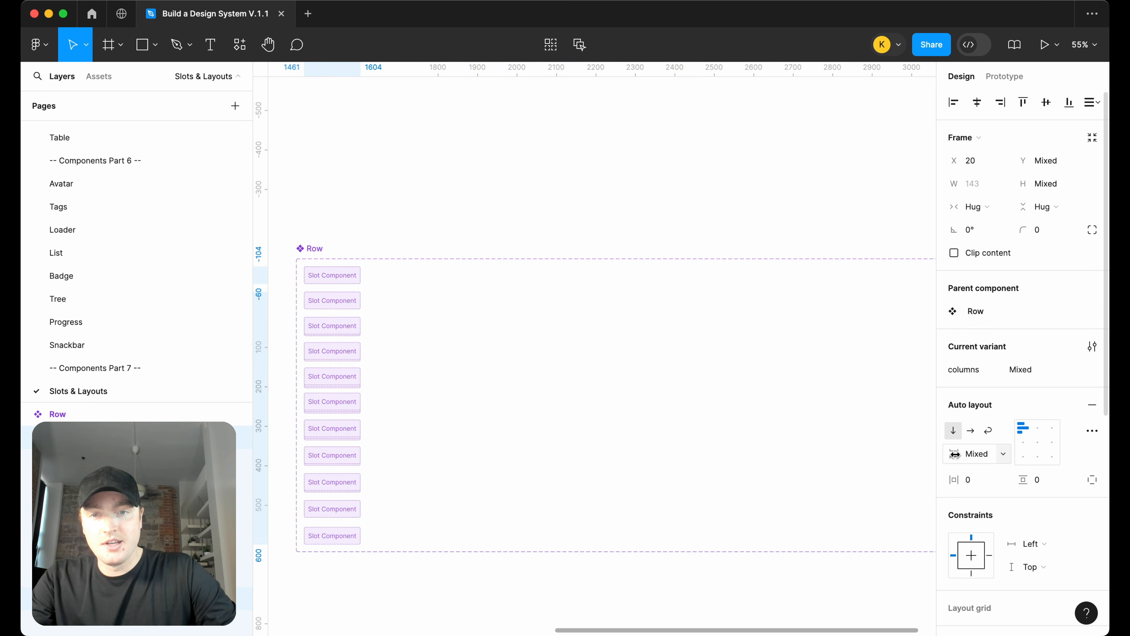
# Move the two- and three-slot Row variants up into a row beside the one-slot variant
pyautogui.click(659, 177)
pyautogui.click(326, 316)
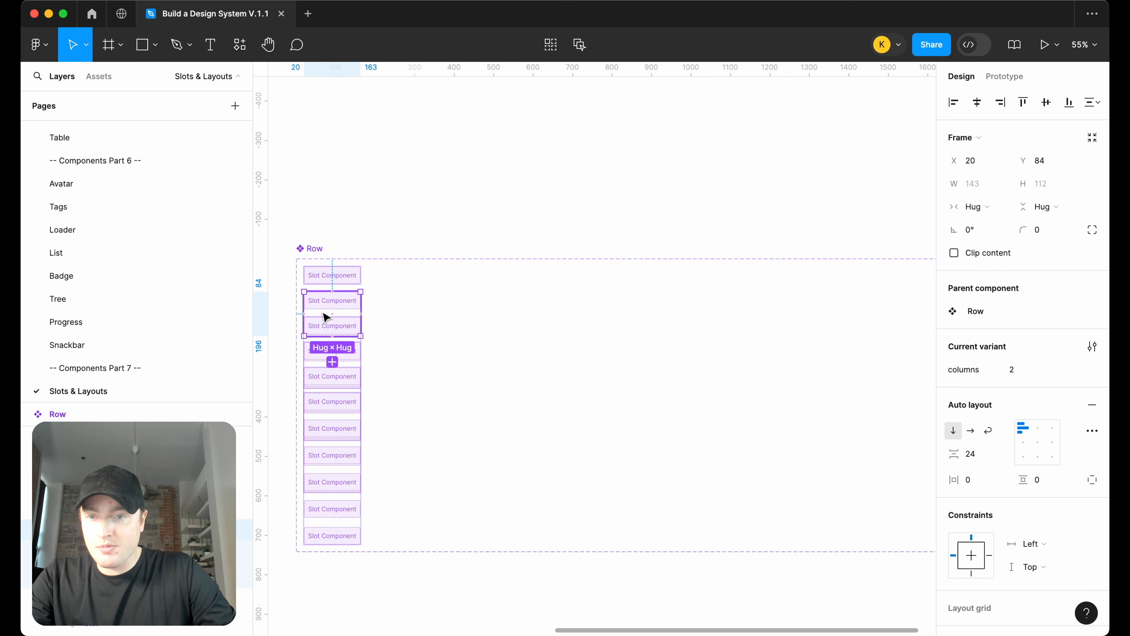
pyautogui.hotkey('shift', 'Right')
pyautogui.hotkey('shift', 'Right')
pyautogui.hotkey('shift', 'Right')
pyautogui.hotkey('shift', 'Right')
pyautogui.hotkey('shift', 'Right')
pyautogui.hotkey('shift', 'Right')
pyautogui.hotkey('shift', 'Right')
pyautogui.hotkey('shift', 'Right')
pyautogui.hotkey('shift', 'Right')
pyautogui.hotkey('shift', 'Right')
pyautogui.hotkey('shift', 'Right')
pyautogui.hotkey('shift', 'Right')
pyautogui.hotkey('shift', 'Right')
pyautogui.hotkey('shift', 'Right')
pyautogui.hotkey('shift', 'Right')
pyautogui.hotkey('shift', 'Right')
pyautogui.hotkey('shift', 'Right')
pyautogui.hotkey('shift', 'Up')
pyautogui.hotkey('shift', 'Up')
pyautogui.hotkey('shift', 'Up')
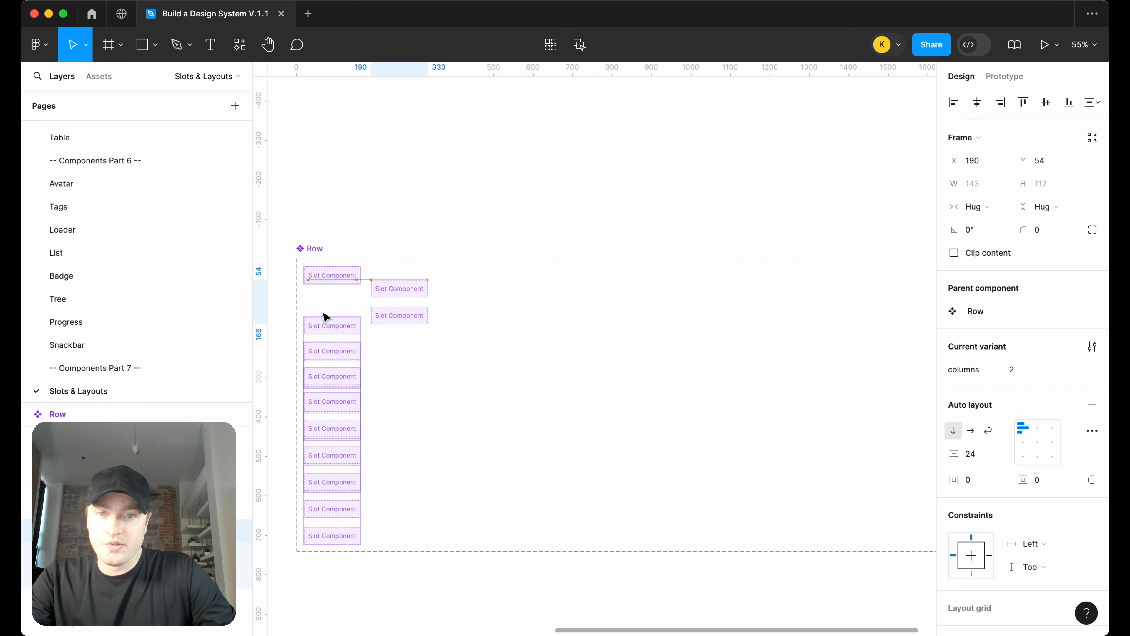
pyautogui.hotkey('shift', 'Up')
pyautogui.hotkey('shift', 'Up')
pyautogui.hotkey('shift', 'Up')
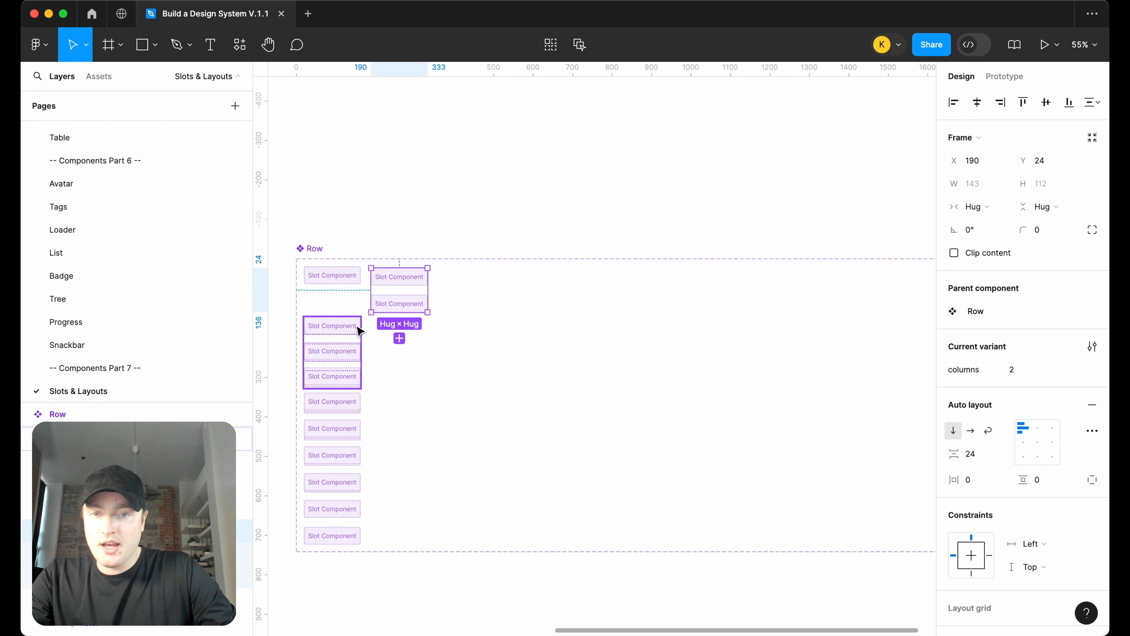
pyautogui.click(360, 331)
pyautogui.hotkey('shift', 'Right')
pyautogui.hotkey('shift', 'Right')
pyautogui.hotkey('shift', 'Right')
pyautogui.hotkey('shift', 'Right')
pyautogui.hotkey('shift', 'Right')
pyautogui.hotkey('shift', 'Right')
pyautogui.hotkey('shift', 'Right')
pyautogui.hotkey('shift', 'Right')
pyautogui.hotkey('shift', 'Right')
pyautogui.hotkey('shift', 'Right')
pyautogui.hotkey('shift', 'Right')
pyautogui.hotkey('shift', 'Right')
pyautogui.hotkey('shift', 'Right')
pyautogui.hotkey('shift', 'Right')
pyautogui.hotkey('shift', 'Right')
pyautogui.hotkey('shift', 'Right')
pyautogui.hotkey('shift', 'Right')
pyautogui.hotkey('shift', 'Right')
pyautogui.hotkey('shift', 'Right')
pyautogui.hotkey('shift', 'Right')
pyautogui.hotkey('shift', 'Up')
# Move the four-, five- and six-slot variants into the same row, side by side
pyautogui.hotkey('shift', 'Up')
pyautogui.hotkey('shift', 'Up')
pyautogui.hotkey('shift', 'Up')
pyautogui.hotkey('shift', 'Up')
pyautogui.hotkey('shift', 'Up')
pyautogui.hotkey('shift', 'Up')
pyautogui.hotkey('shift', 'Up')
pyautogui.hotkey('shift', 'Up')
pyautogui.hotkey('shift', 'Up')
pyautogui.hotkey('shift', 'Up')
pyautogui.hotkey('shift', 'Up')
pyautogui.hotkey('shift', 'Left')
pyautogui.hotkey('shift', 'Left')
pyautogui.click(349, 355)
pyautogui.hotkey('shift', 'Right')
pyautogui.hotkey('shift', 'Right')
pyautogui.hotkey('shift', 'Right')
pyautogui.hotkey('shift', 'Right')
pyautogui.hotkey('shift', 'Right')
pyautogui.hotkey('shift', 'Right')
pyautogui.hotkey('shift', 'Right')
pyautogui.hotkey('shift', 'Right')
pyautogui.hotkey('shift', 'Right')
pyautogui.hotkey('shift', 'Right')
pyautogui.hotkey('shift', 'Right')
pyautogui.hotkey('shift', 'Right')
pyautogui.hotkey('shift', 'Right')
pyautogui.hotkey('shift', 'Right')
pyautogui.hotkey('shift', 'Right')
pyautogui.hotkey('shift', 'Right')
pyautogui.hotkey('shift', 'Right')
pyautogui.hotkey('shift', 'Right')
pyautogui.hotkey('shift', 'Right')
pyautogui.hotkey('shift', 'Right')
pyautogui.hotkey('shift', 'Right')
pyautogui.hotkey('shift', 'Right')
pyautogui.hotkey('shift', 'Right')
pyautogui.hotkey('shift', 'Right')
pyautogui.hotkey('shift', 'Right')
pyautogui.hotkey('shift', 'Right')
pyautogui.hotkey('shift', 'Right')
pyautogui.hotkey('shift', 'Right')
pyautogui.hotkey('shift', 'Right')
pyautogui.hotkey('shift', 'Right')
pyautogui.hotkey('shift', 'Right')
pyautogui.hotkey('shift', 'Right')
pyautogui.hotkey('shift', 'Right')
pyautogui.hotkey('shift', 'Right')
pyautogui.hotkey('shift', 'Right')
pyautogui.hotkey('shift', 'Right')
pyautogui.hotkey('shift', 'Right')
pyautogui.hotkey('shift', 'Right')
pyautogui.hotkey('shift', 'Right')
pyautogui.hotkey('shift', 'Right')
pyautogui.hotkey('shift', 'Up')
pyautogui.hotkey('shift', 'Up')
pyautogui.hotkey('shift', 'Up')
pyautogui.hotkey('shift', 'Up')
pyautogui.hotkey('shift', 'Up')
pyautogui.hotkey('shift', 'Up')
pyautogui.hotkey('shift', 'Up')
pyautogui.hotkey('shift', 'Up')
pyautogui.hotkey('shift', 'Up')
pyautogui.hotkey('shift', 'Up')
pyautogui.hotkey('shift', 'Up')
pyautogui.hotkey('shift', 'Up')
pyautogui.hotkey('shift', 'Up')
pyautogui.hotkey('shift', 'Up')
pyautogui.hotkey('shift', 'Up')
pyautogui.hotkey('shift', 'Up')
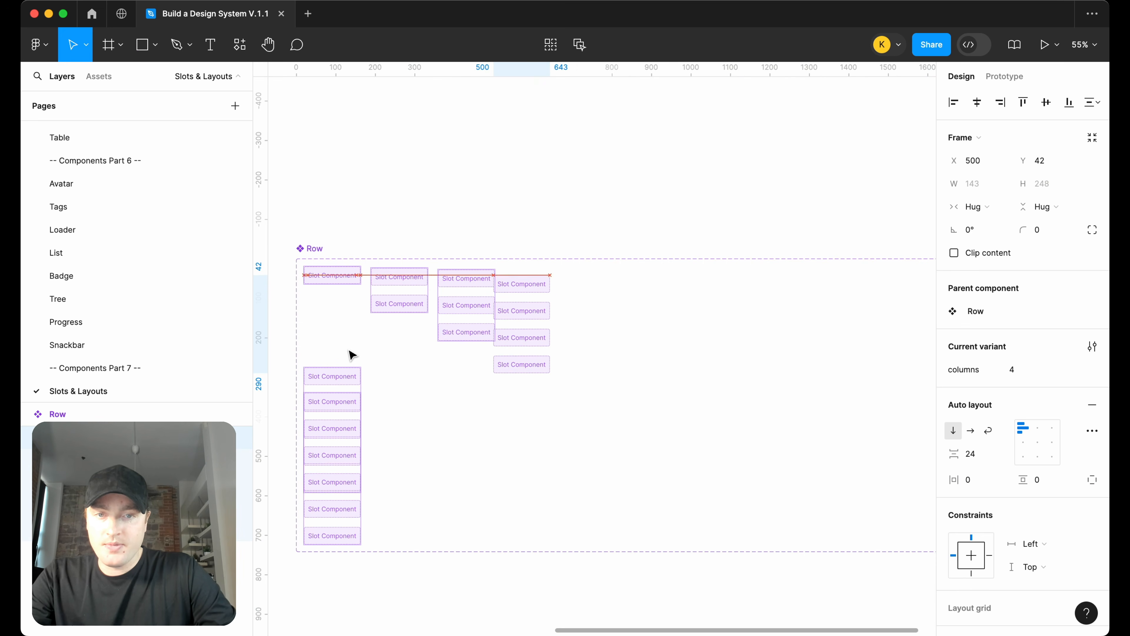
pyautogui.hotkey('shift', 'Right')
pyautogui.hotkey('shift', 'Right')
pyautogui.hotkey('shift', 'Up')
pyautogui.hotkey('shift', 'Up')
pyautogui.hotkey('shift', 'Right')
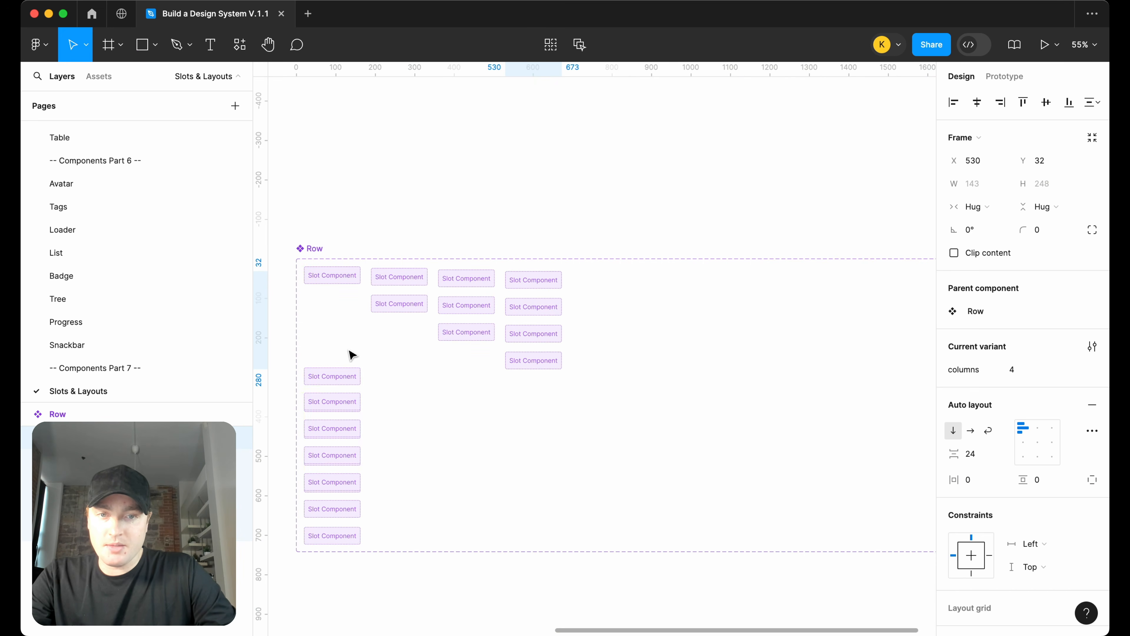
pyautogui.moveTo(303, 404); pyautogui.dragTo(658, 301)
# Shrink the Row component set's frame to fit the rearranged variants
pyautogui.click(302, 250)
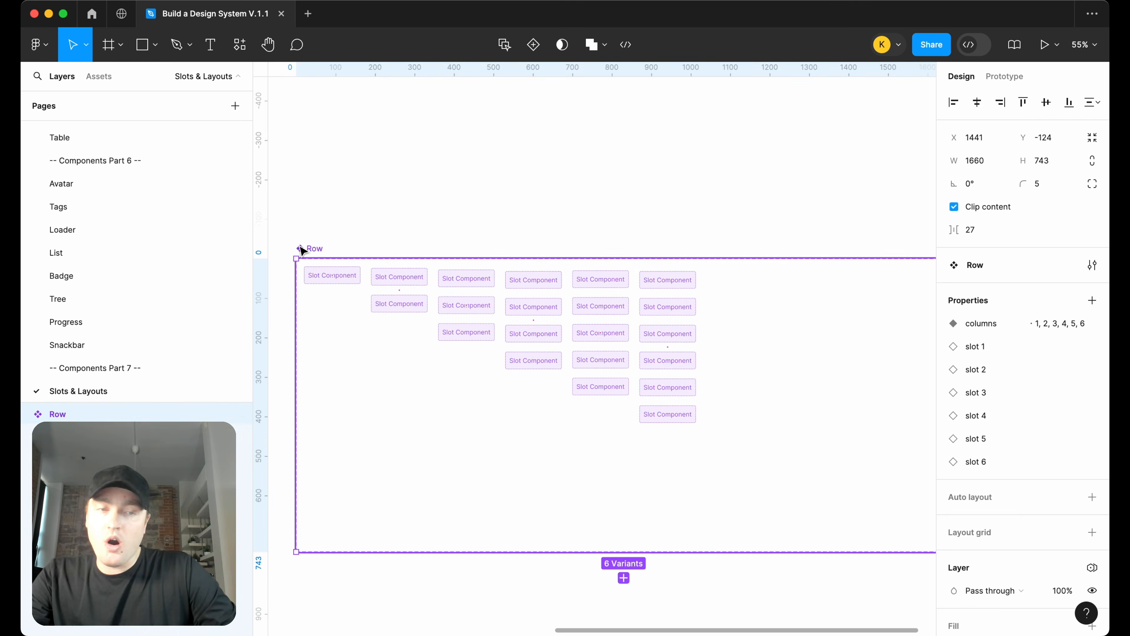
pyautogui.scroll(-3, 443, 254)
pyautogui.moveTo(812, 322); pyautogui.dragTo(646, 339)
pyautogui.moveTo(596, 470); pyautogui.dragTo(601, 395)
# Position the Row component set next to the Column component set
pyautogui.hscroll(-5, 411, 280)
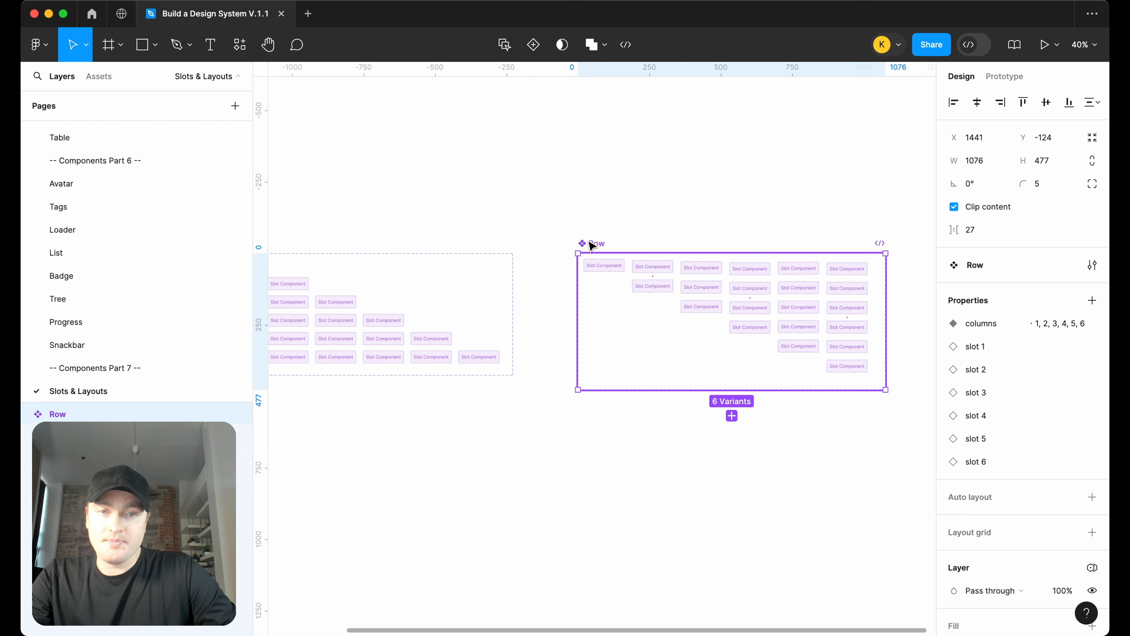
pyautogui.moveTo(591, 245); pyautogui.dragTo(563, 245)
pyautogui.hscroll(-4, 429, 250)
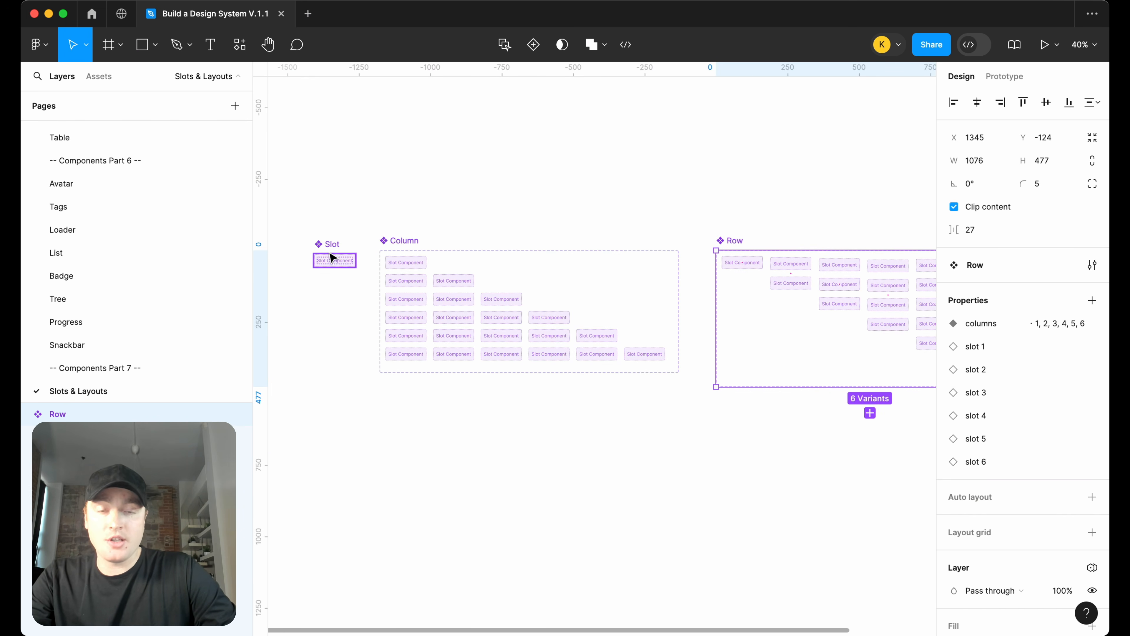
pyautogui.hscroll(2, 399, 253)
pyautogui.moveTo(641, 240); pyautogui.dragTo(631, 244)
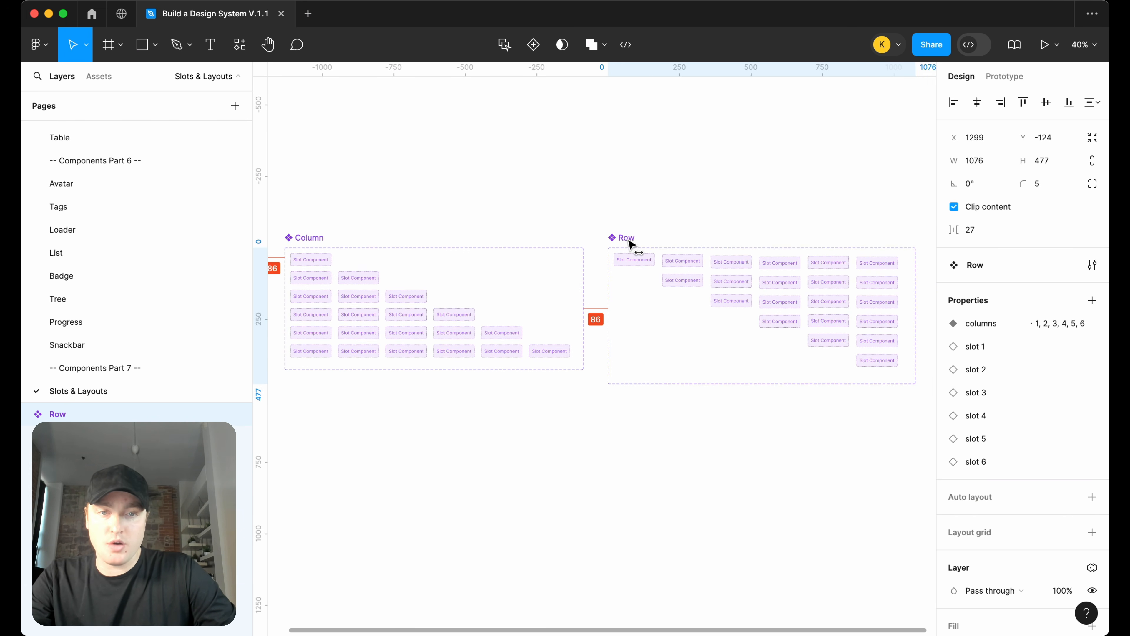
pyautogui.click(644, 222)
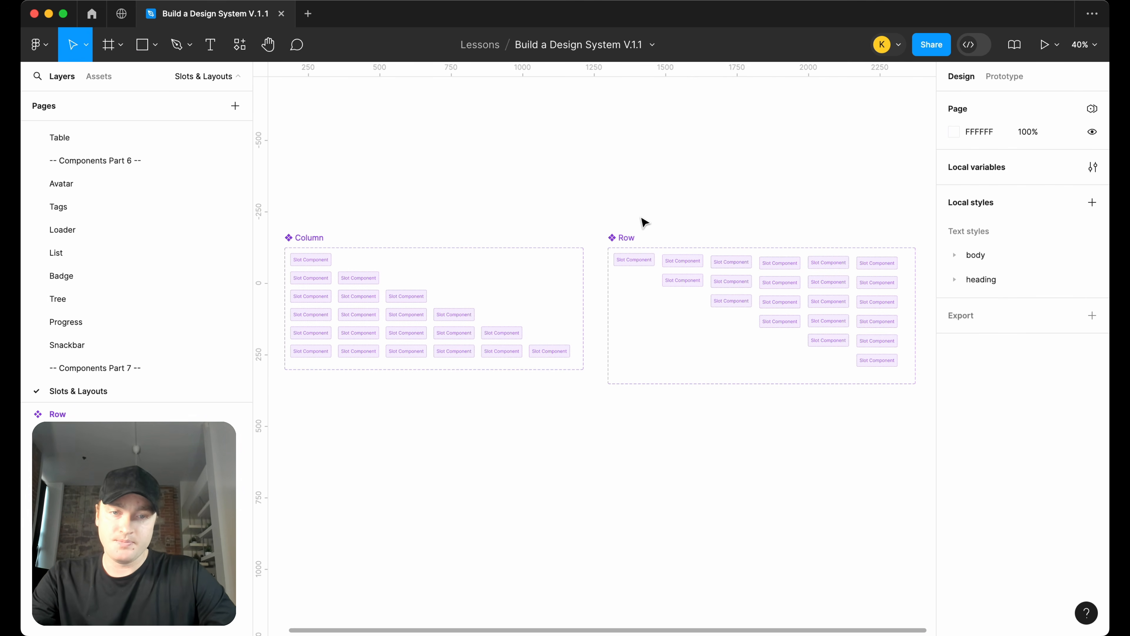
# On the Placeholder page, create a text box reading "Headline medium length"
pyautogui.press('pagedown')
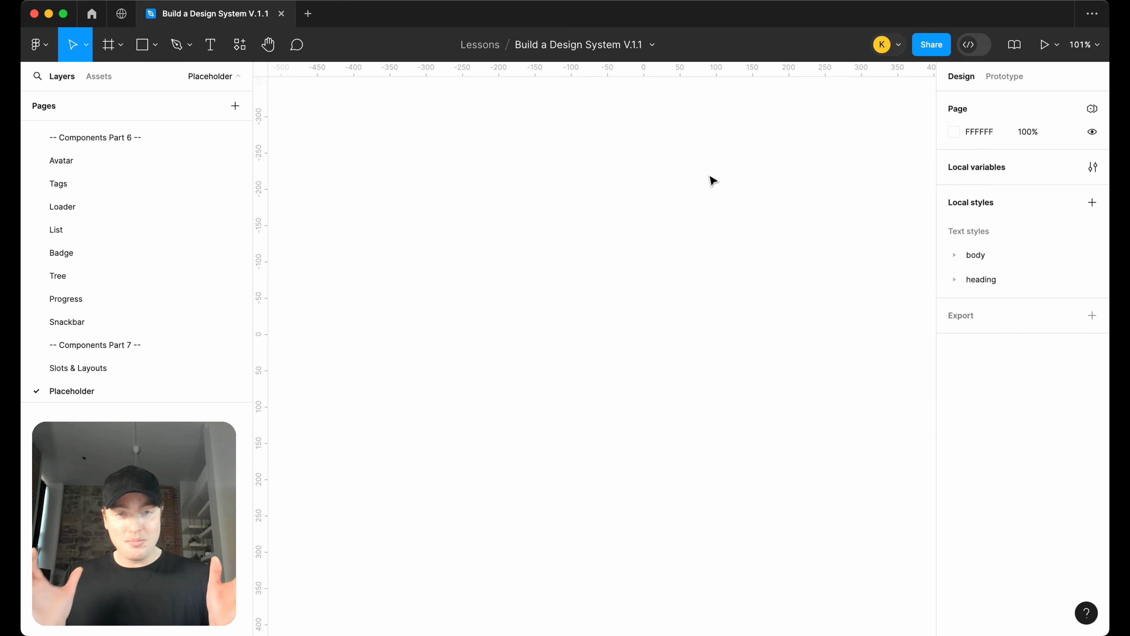
pyautogui.click(211, 49)
pyautogui.moveTo(551, 311); pyautogui.dragTo(705, 363)
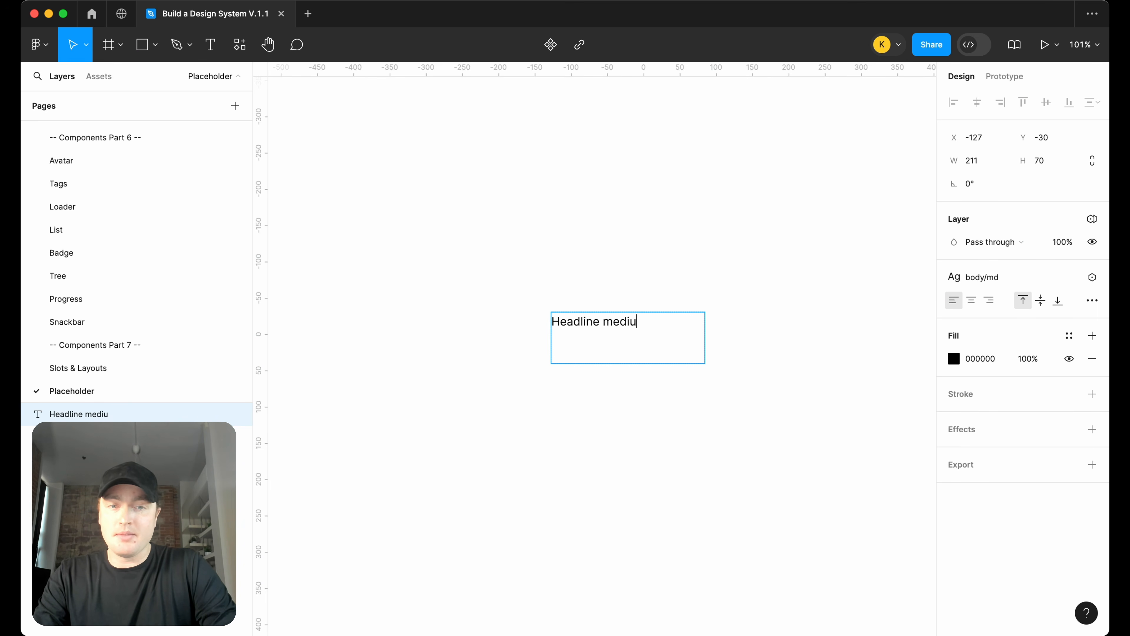
pyautogui.write('Headline medium length')
# Apply the heading h6 text style and the text/headings color to the text
pyautogui.press('super+a')
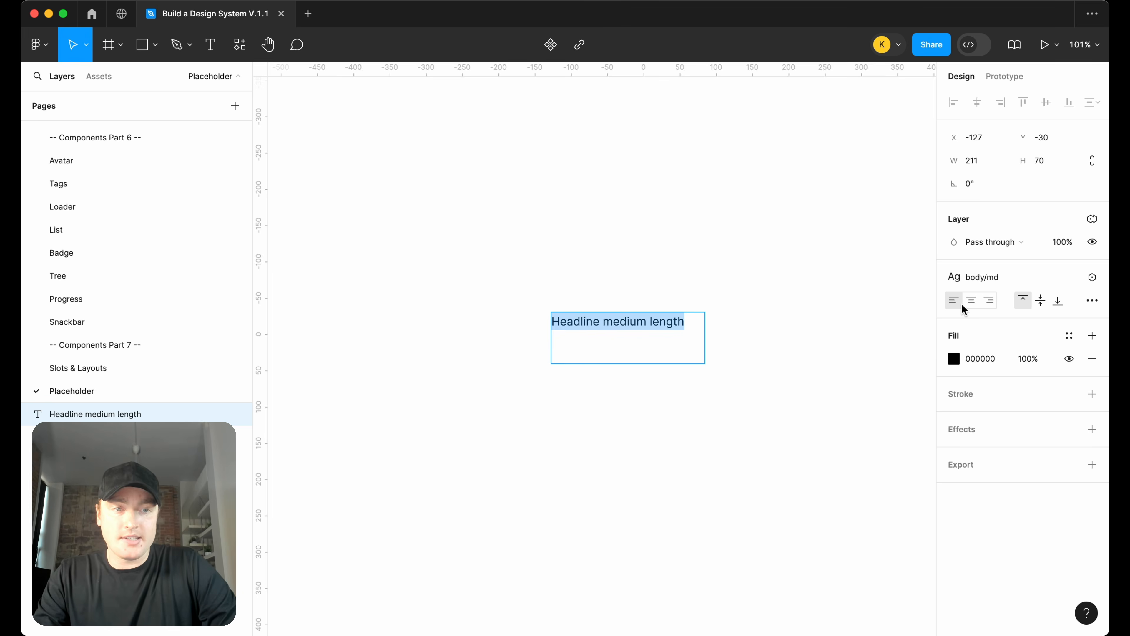
pyautogui.click(986, 286)
pyautogui.write('head')
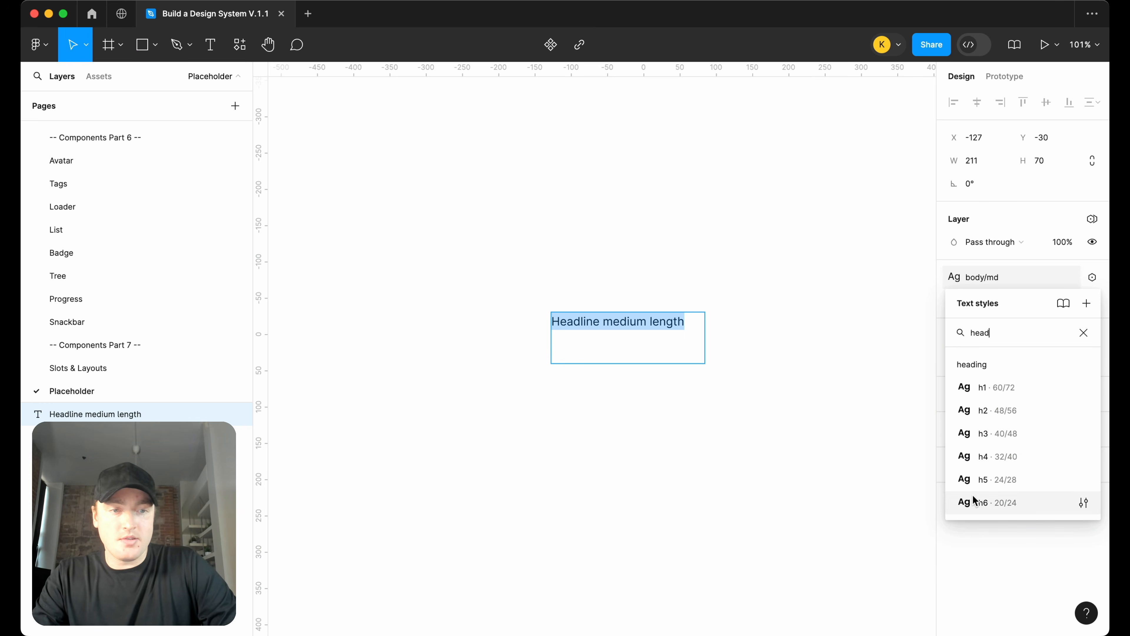
pyautogui.click(988, 501)
pyautogui.click(1069, 337)
pyautogui.write('head')
pyautogui.click(879, 451)
pyautogui.press('Escape')
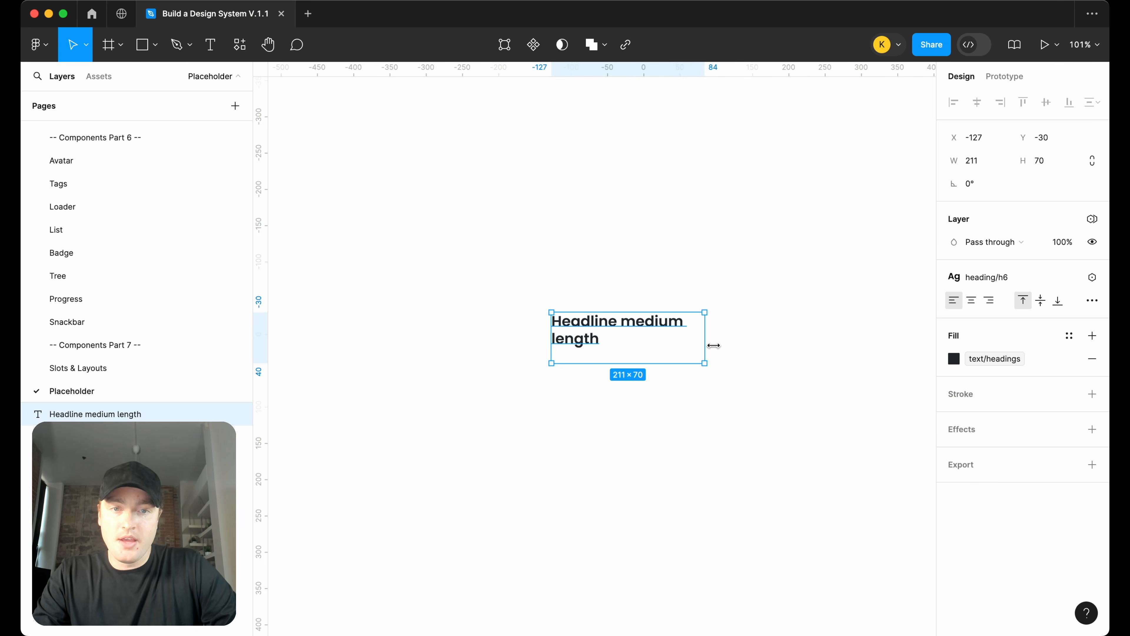
# Widen the text onto one line and wrap it in an auto layout frame with zero padding, aligned left
pyautogui.moveTo(707, 345); pyautogui.dragTo(769, 346)
pyautogui.hotkey('shift', 'a')
pyautogui.click(972, 340)
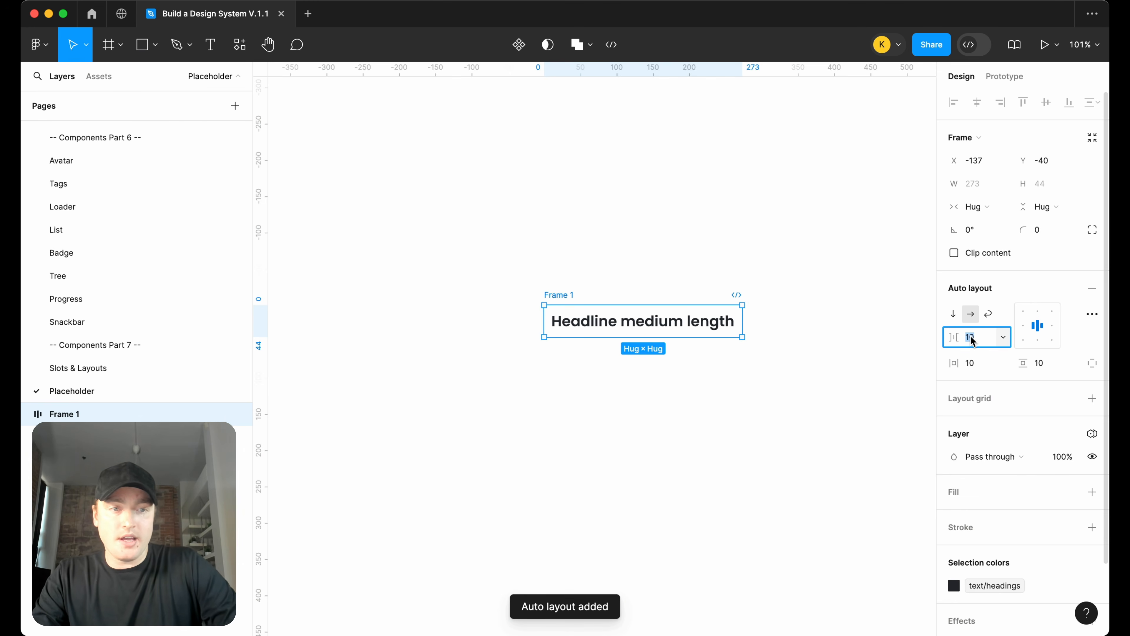
pyautogui.press('Tab')
pyautogui.write('0')
pyautogui.press('Return')
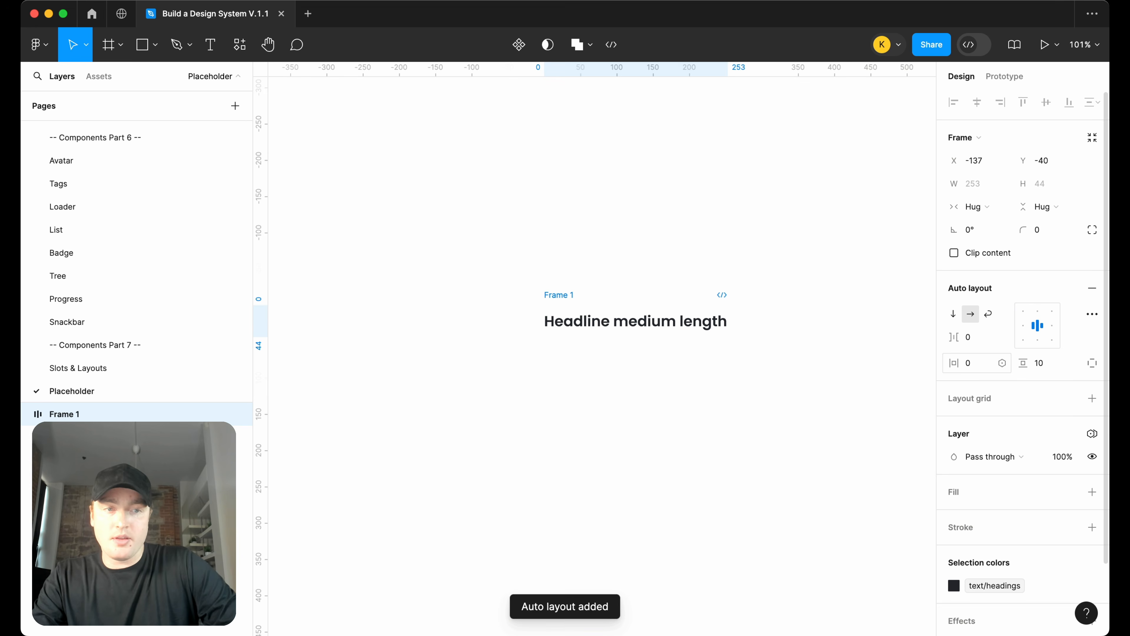
pyautogui.click(1044, 366)
pyautogui.write('0')
pyautogui.press('Return')
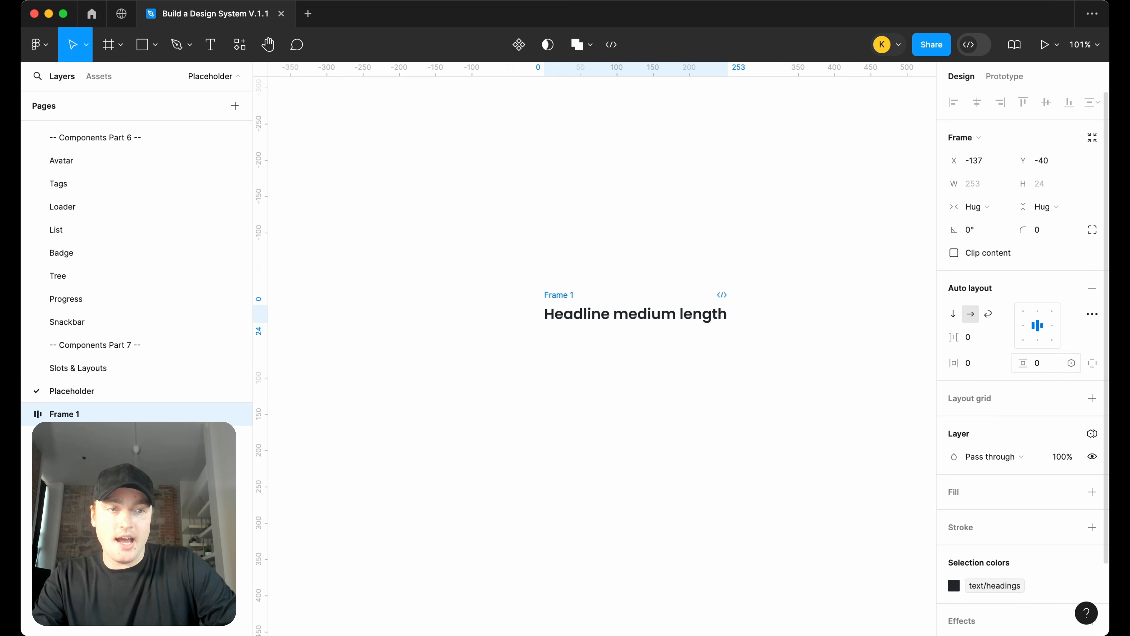
pyautogui.click(1024, 329)
# Rename the frame to Copy and turn it into a component
pyautogui.doubleClick(554, 294)
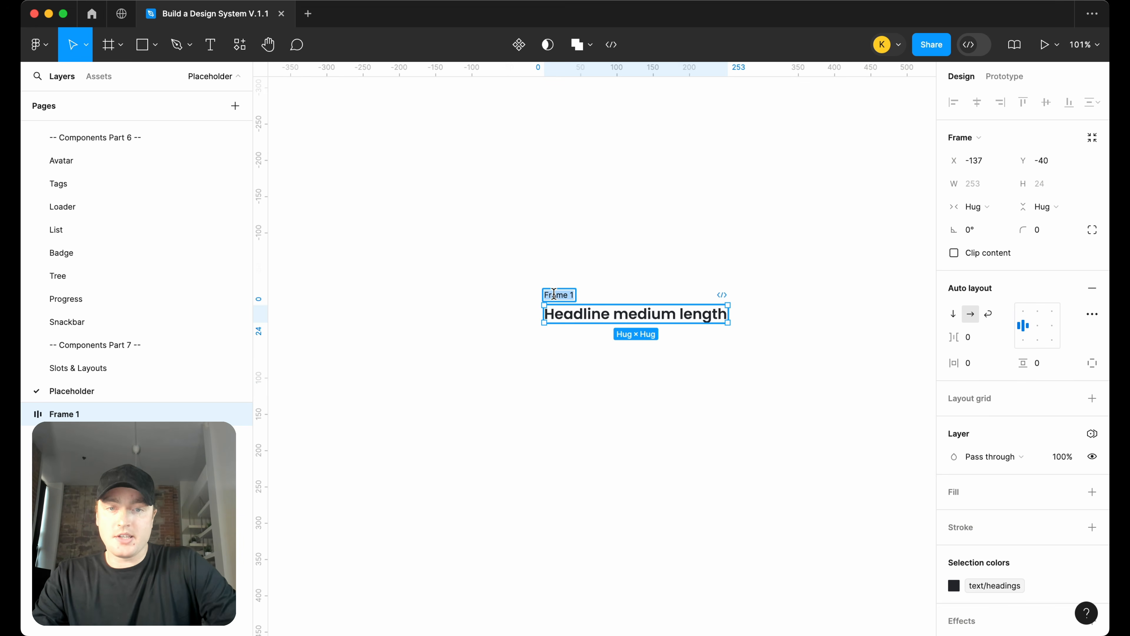
pyautogui.write('Copy')
pyautogui.press('Return')
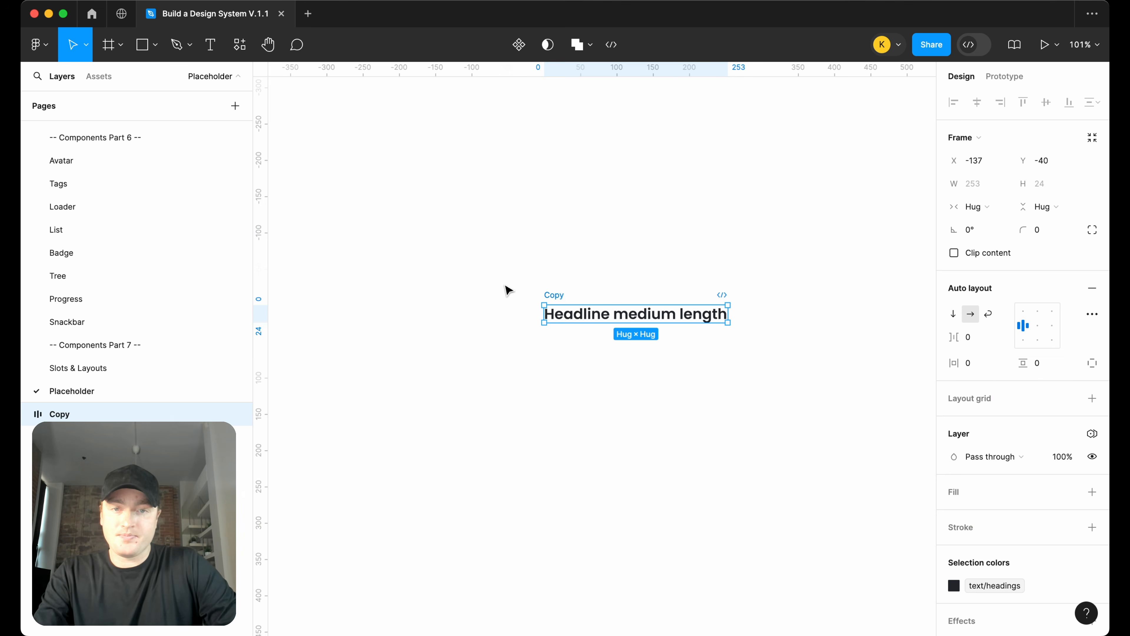
pyautogui.rightClick(552, 297)
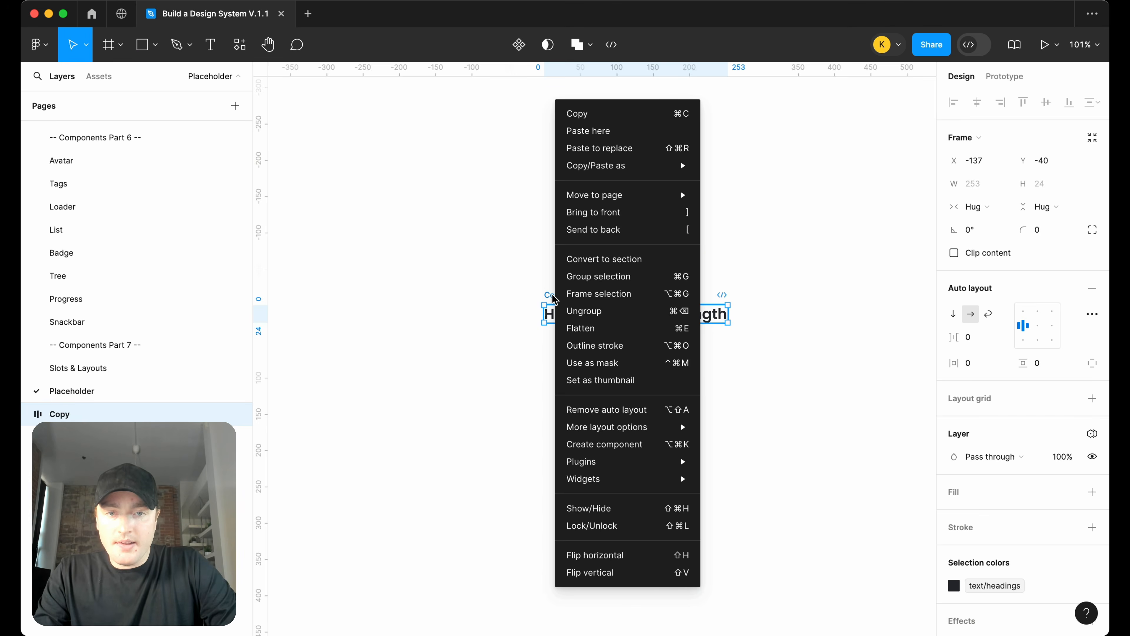
pyautogui.click(606, 444)
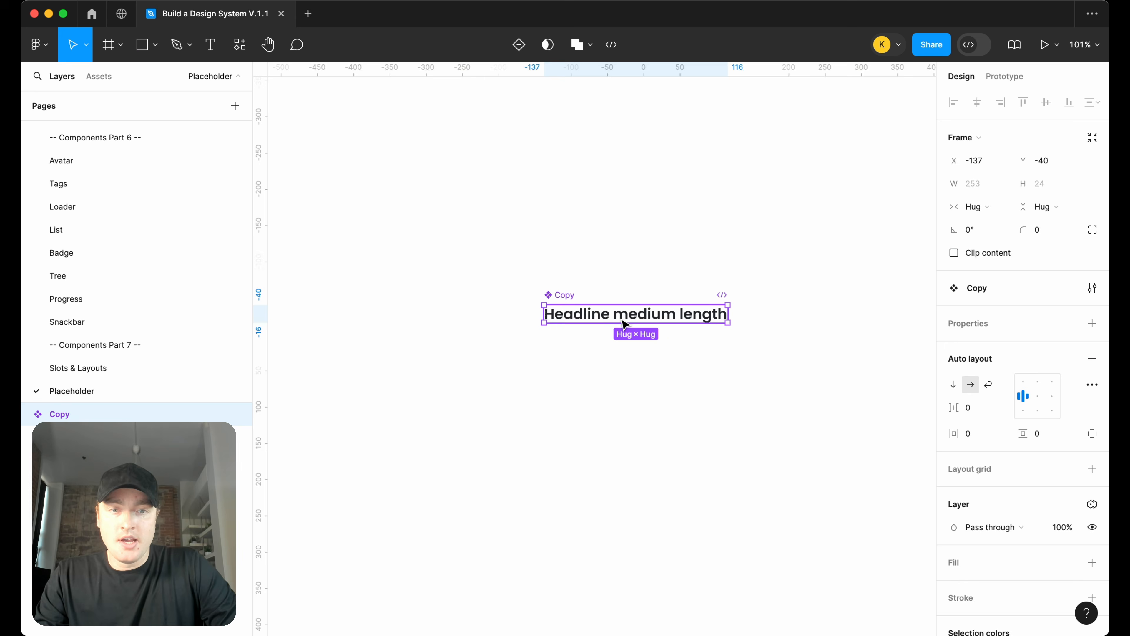
# Create a text component property named Heading for the copy text
pyautogui.click(618, 317)
pyautogui.click(1090, 405)
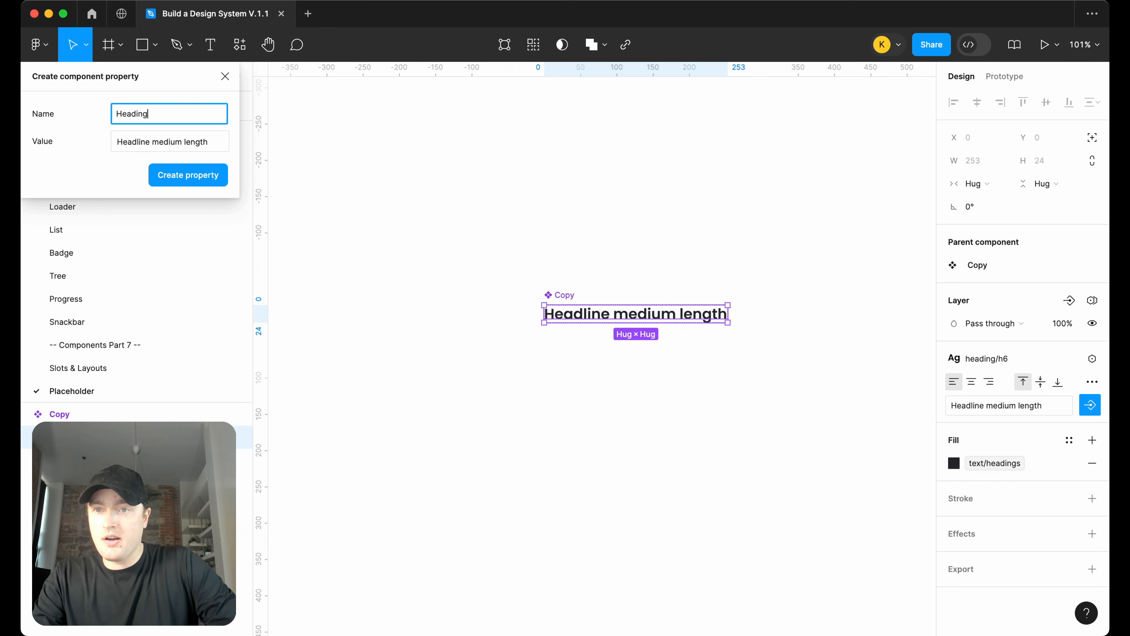
pyautogui.press('Return')
# Add a variant to the Copy component
pyautogui.click(588, 365)
pyautogui.click(571, 311)
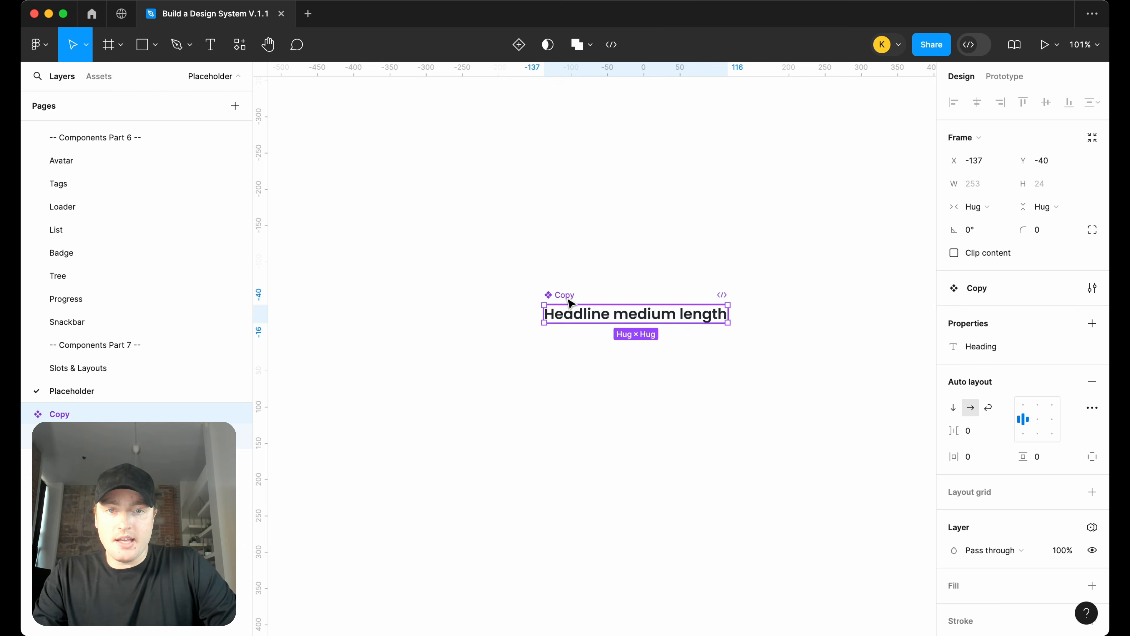
pyautogui.rightClick(570, 312)
pyautogui.moveTo(650, 455)
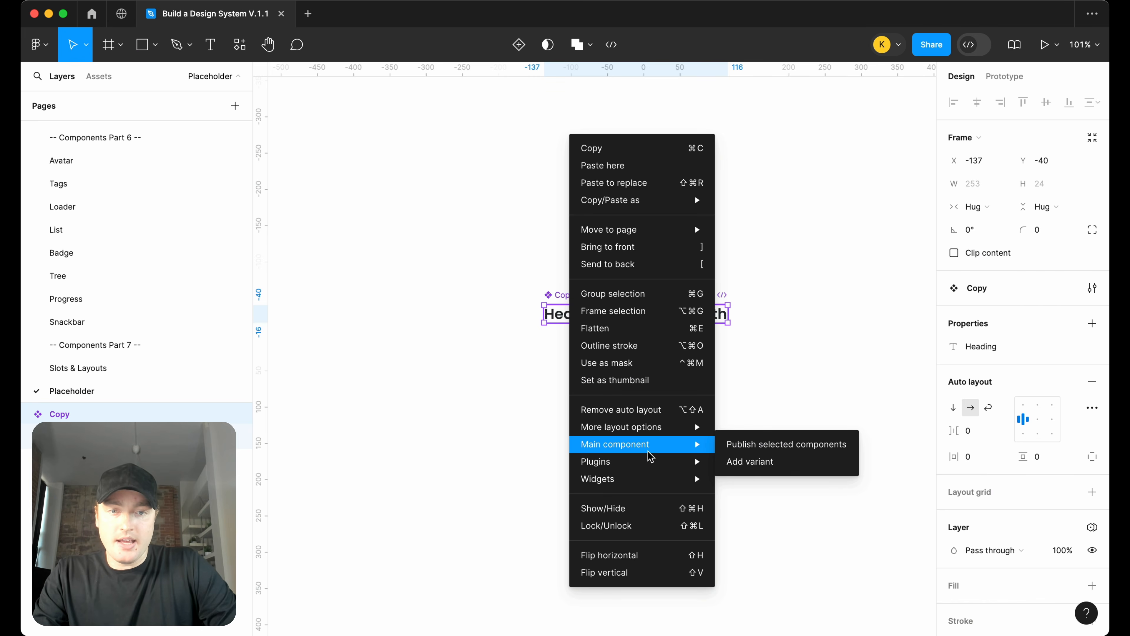
pyautogui.click(772, 463)
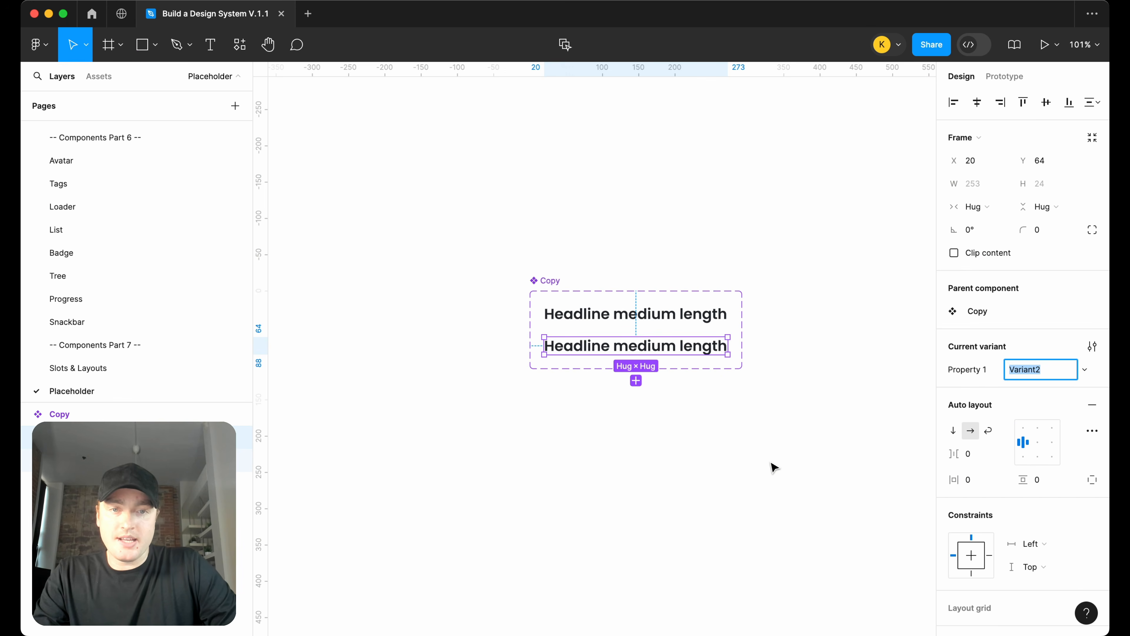
# Rename the variant property of the Copy component set to Type
pyautogui.click(549, 281)
pyautogui.doubleClick(987, 325)
pyautogui.write('Ty')
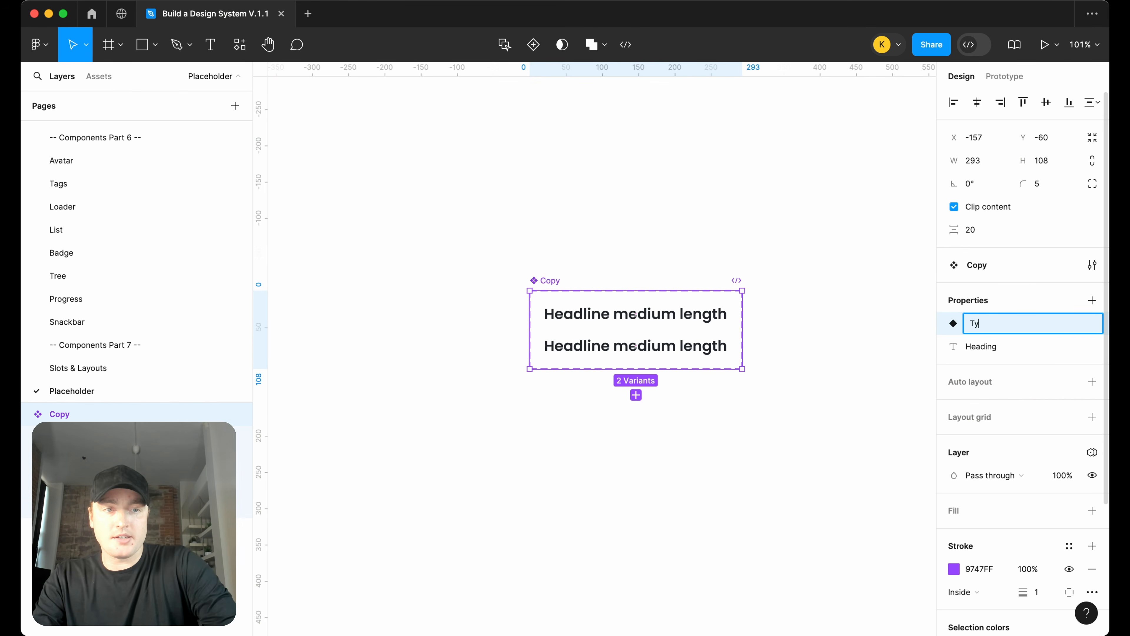
pyautogui.write('pe')
pyautogui.press('Return')
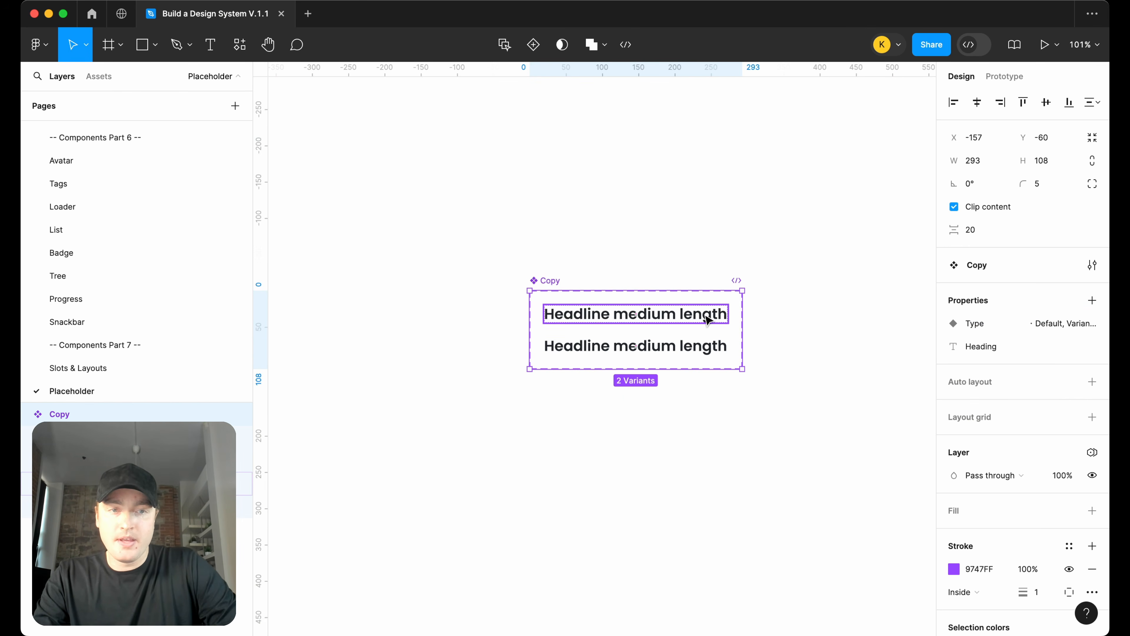
# Set the first variant's Type value to h6
pyautogui.click(636, 313)
pyautogui.click(1031, 373)
pyautogui.write('h6')
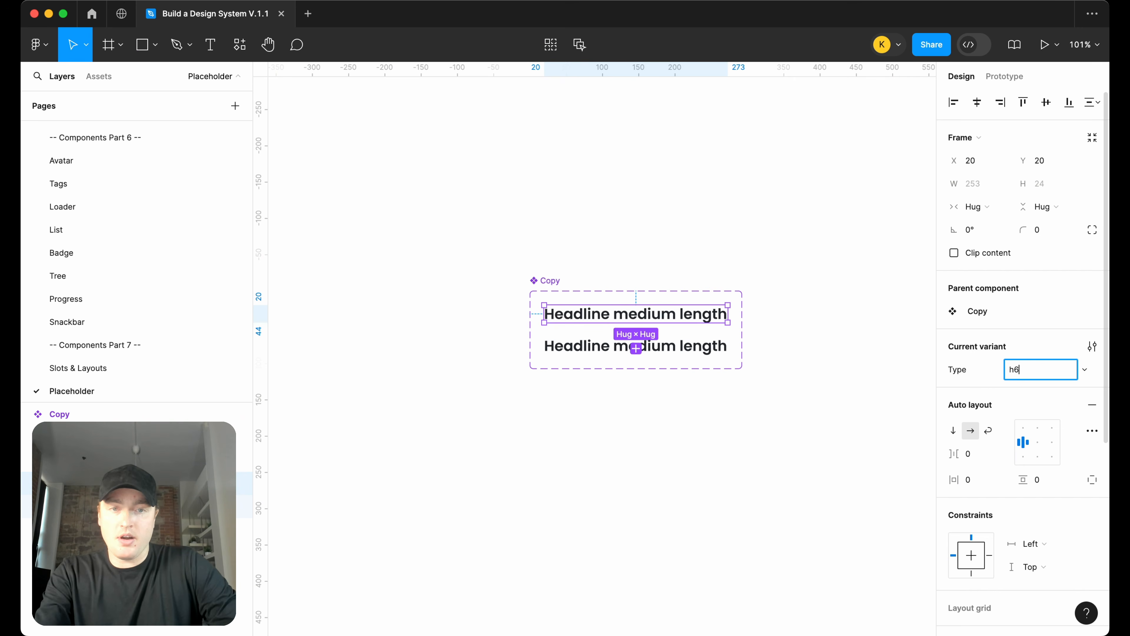
pyautogui.press('Return')
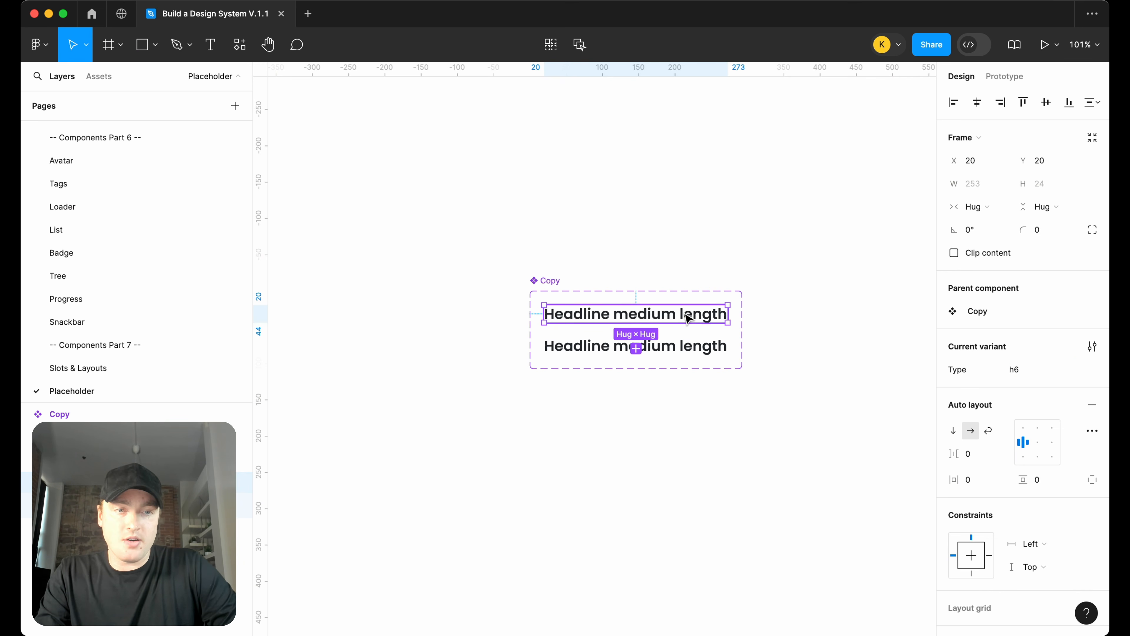
# Apply the heading h5 text style to the second variant's text
pyautogui.doubleClick(691, 319)
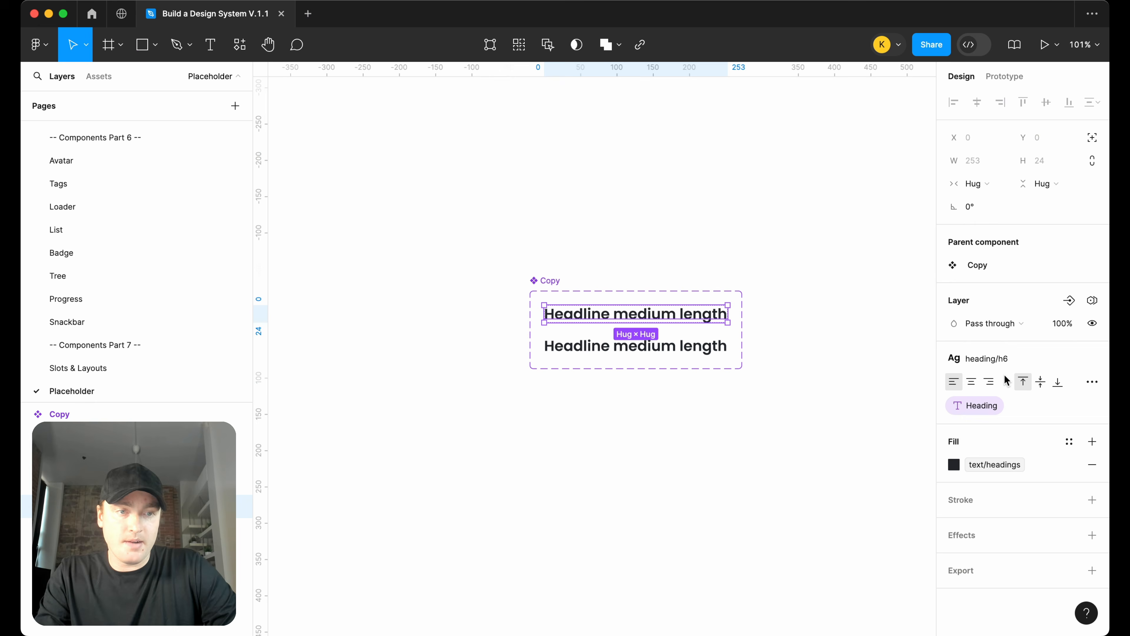
pyautogui.click(685, 350)
pyautogui.click(687, 353)
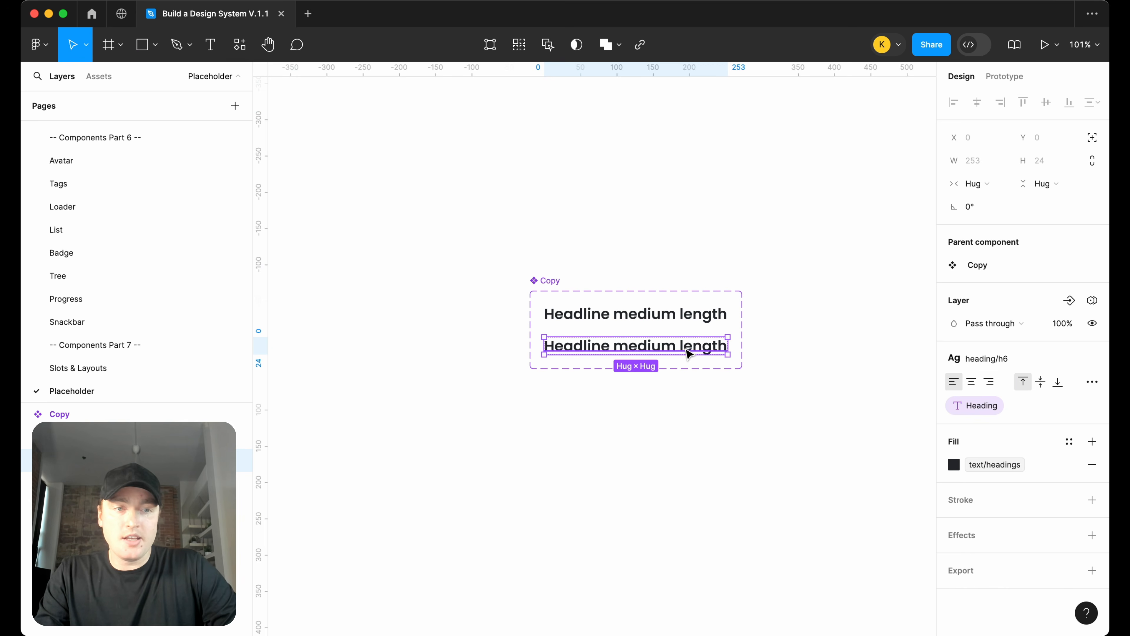
pyautogui.click(1006, 362)
pyautogui.click(1012, 594)
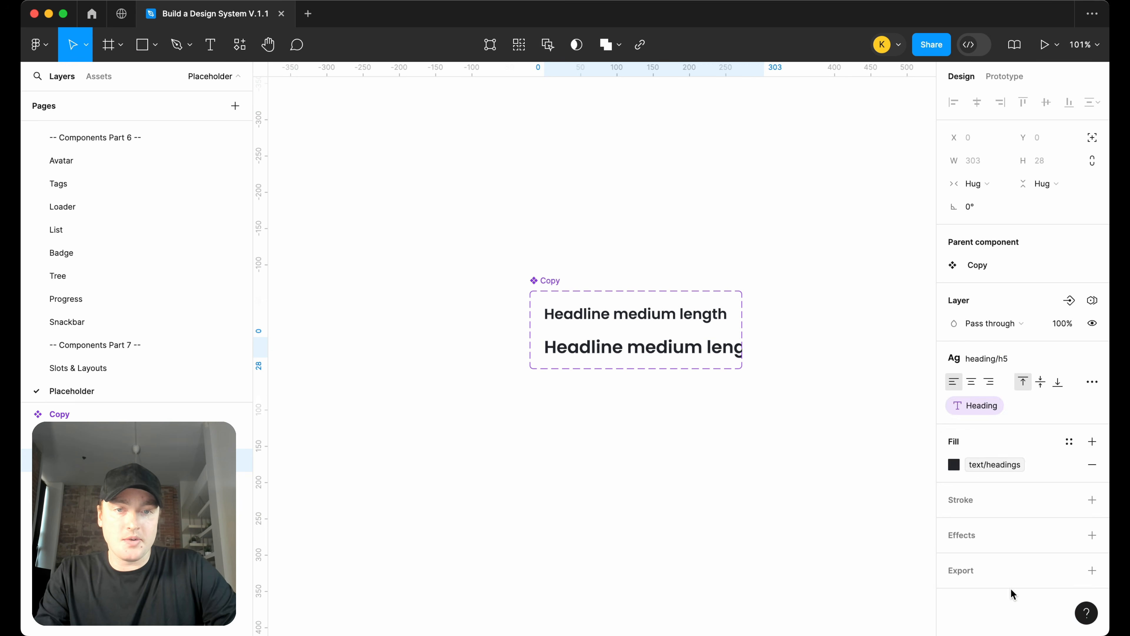
# Enlarge the Copy component set frame downward and to the right
pyautogui.click(728, 400)
pyautogui.click(536, 281)
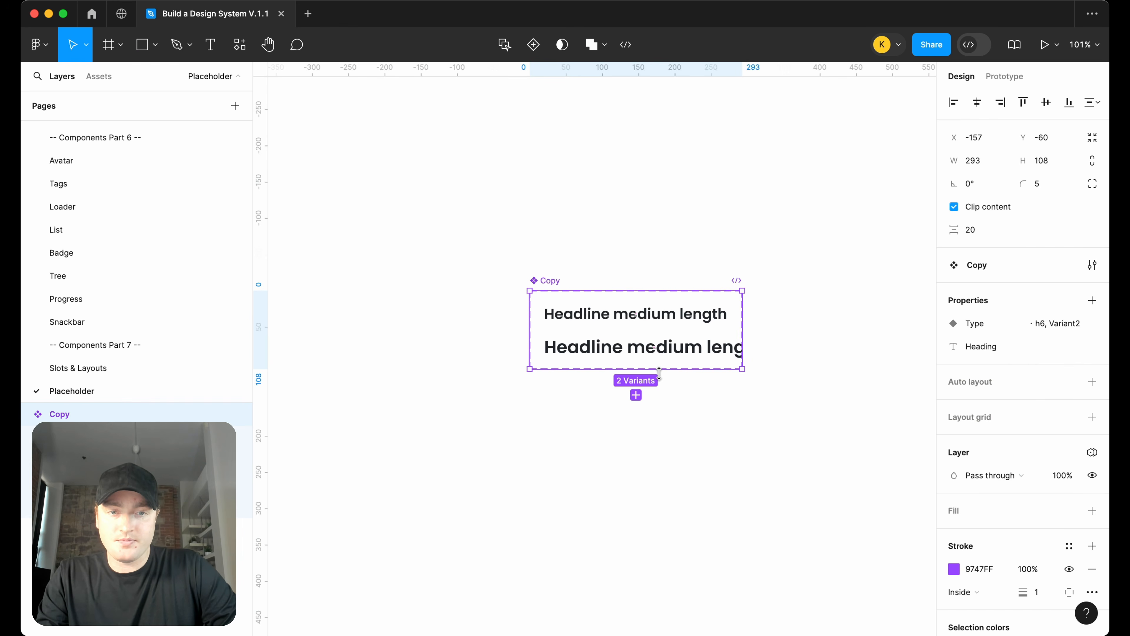
pyautogui.moveTo(659, 373); pyautogui.dragTo(659, 392)
pyautogui.moveTo(743, 342); pyautogui.dragTo(927, 342)
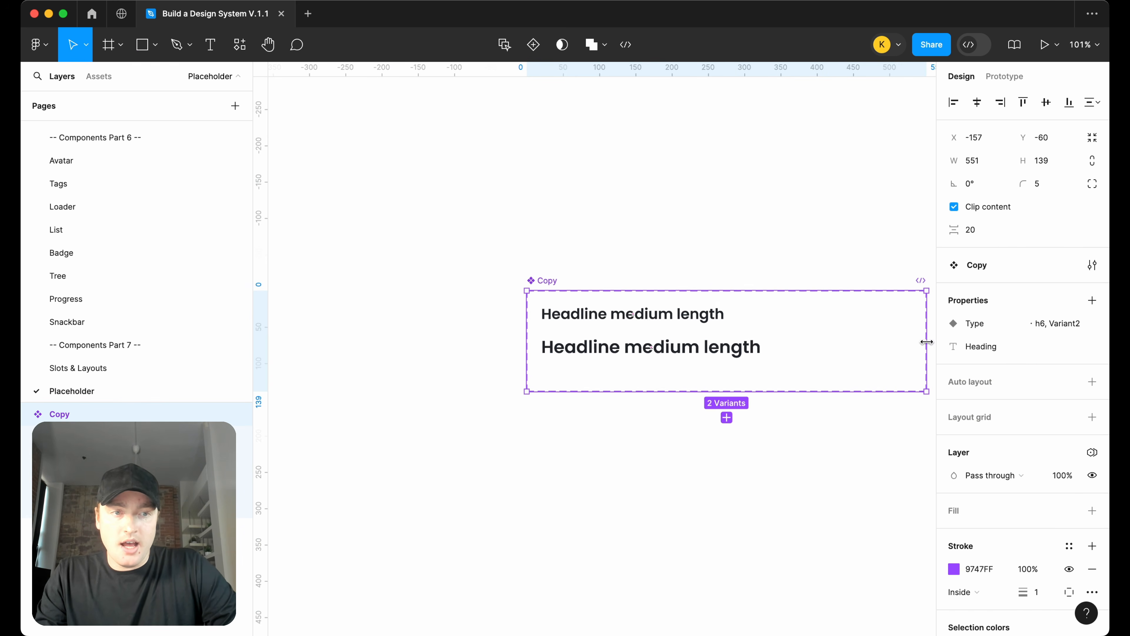
# Set the second variant's Type value to h5
pyautogui.click(691, 346)
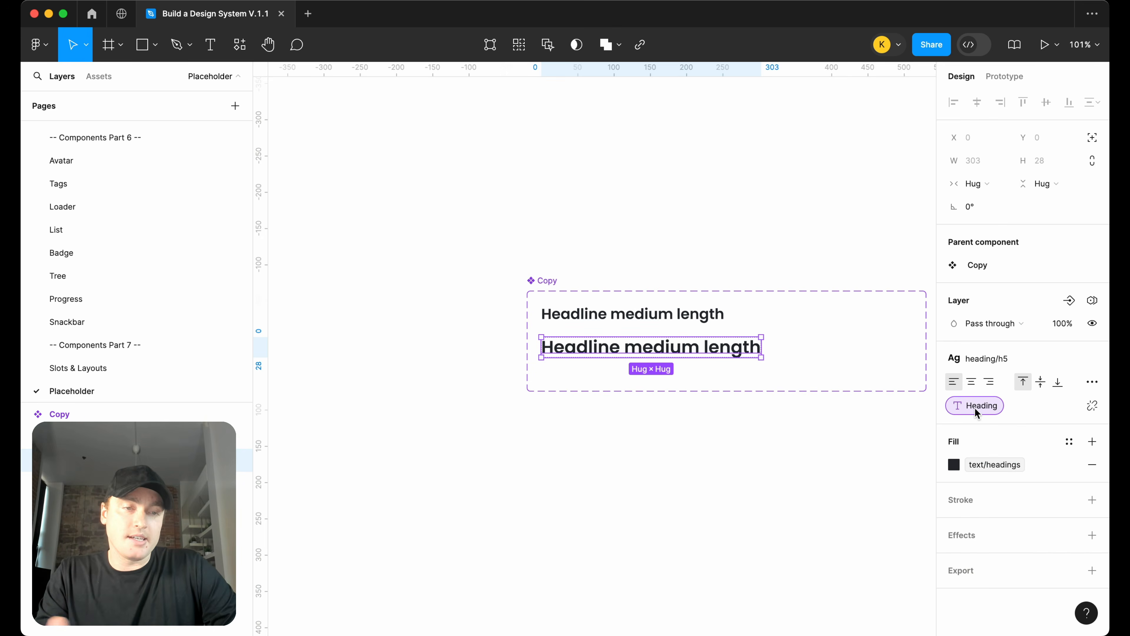
pyautogui.click(753, 399)
pyautogui.click(729, 353)
pyautogui.hotkey('shift', 'a')
pyautogui.click(1037, 369)
pyautogui.write('h5')
pyautogui.press('Return')
# Widen the component set frame on both the left and right sides
pyautogui.click(542, 281)
pyautogui.moveTo(524, 324); pyautogui.dragTo(428, 322)
pyautogui.hscroll(5, 801, 390)
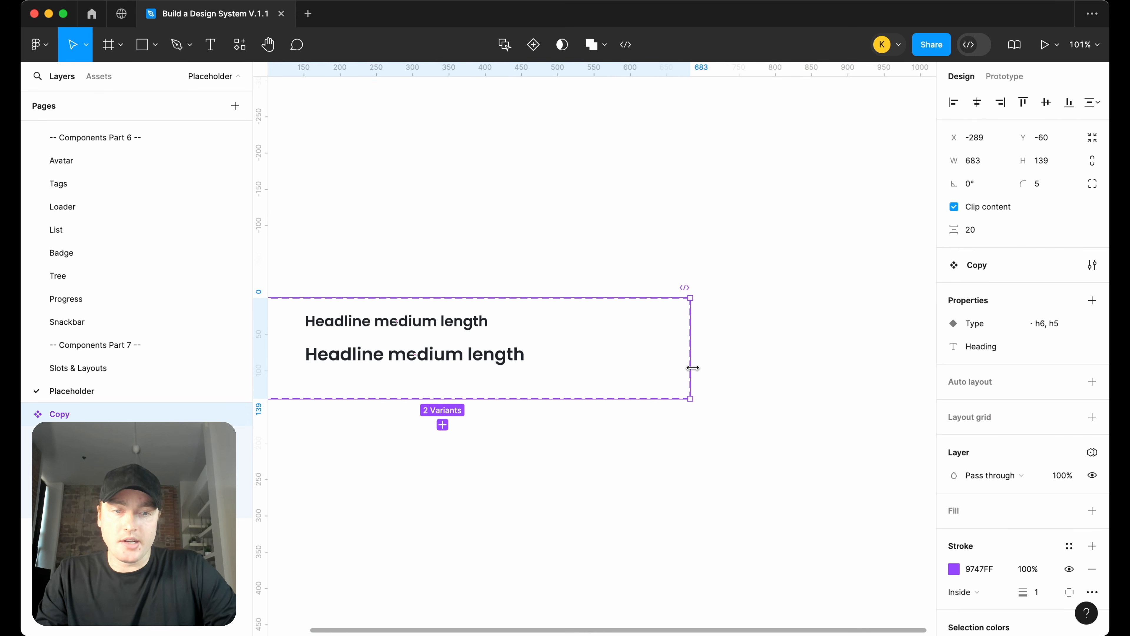
pyautogui.moveTo(693, 368); pyautogui.dragTo(821, 368)
# Select both variants and nudge them left inside the component set
pyautogui.hscroll(-8, 821, 368)
pyautogui.click(792, 331)
pyautogui.keyDown('shift'); pyautogui.click(796, 369); pyautogui.keyUp('shift')
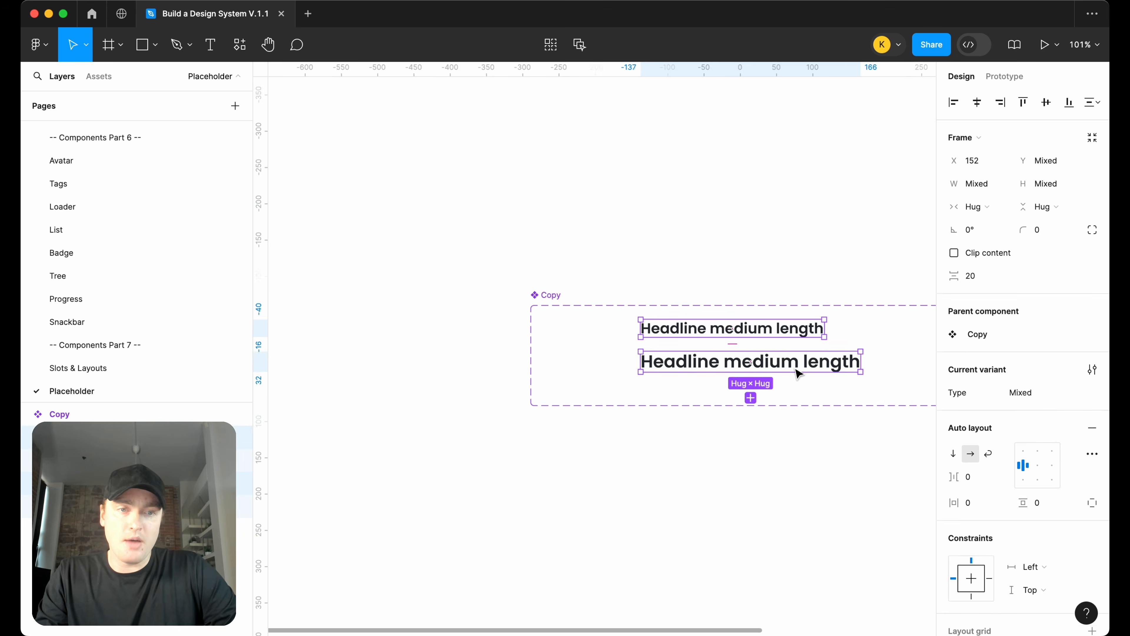
pyautogui.hotkey('shift', 'Left')
pyautogui.hotkey('shift', 'Left')
pyautogui.hotkey('shift', 'Left')
pyautogui.hotkey('shift', 'Left')
pyautogui.hotkey('shift', 'Left')
pyautogui.hotkey('shift', 'Left')
pyautogui.hotkey('shift', 'Left')
pyautogui.hotkey('shift', 'Left')
pyautogui.hotkey('shift', 'Left')
pyautogui.hotkey('shift', 'Left')
pyautogui.hotkey('shift', 'Left')
pyautogui.hotkey('shift', 'Left')
pyautogui.press('Escape')
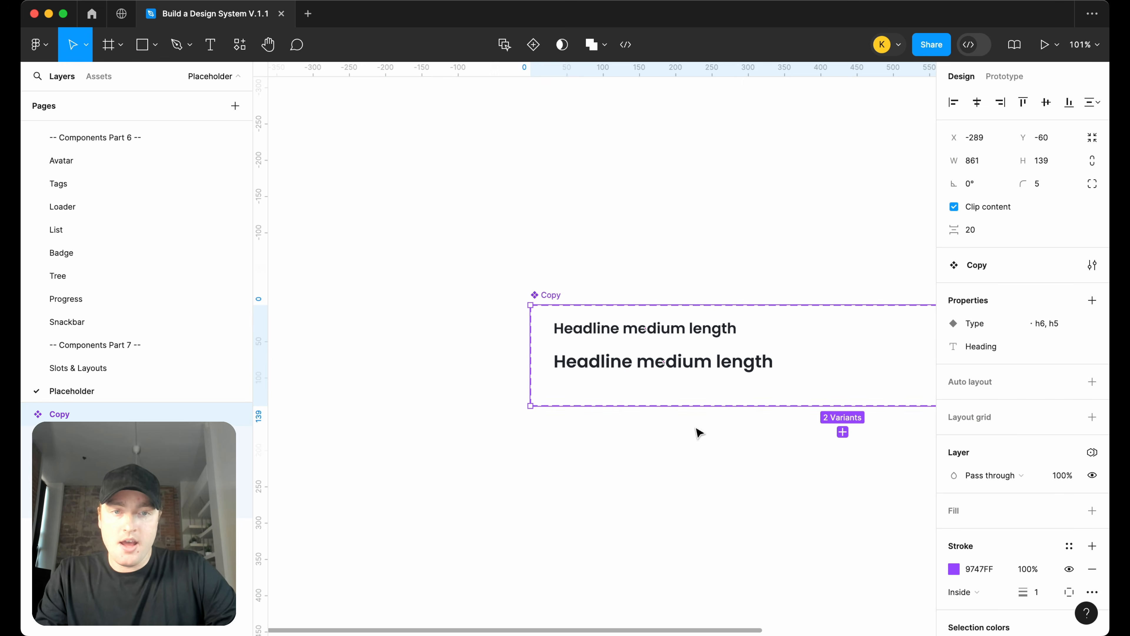
# Extend the component set's height to about 332
pyautogui.moveTo(709, 404); pyautogui.dragTo(708, 545)
pyautogui.hscroll(10, 701, 397)
pyautogui.scroll(-2, 701, 396)
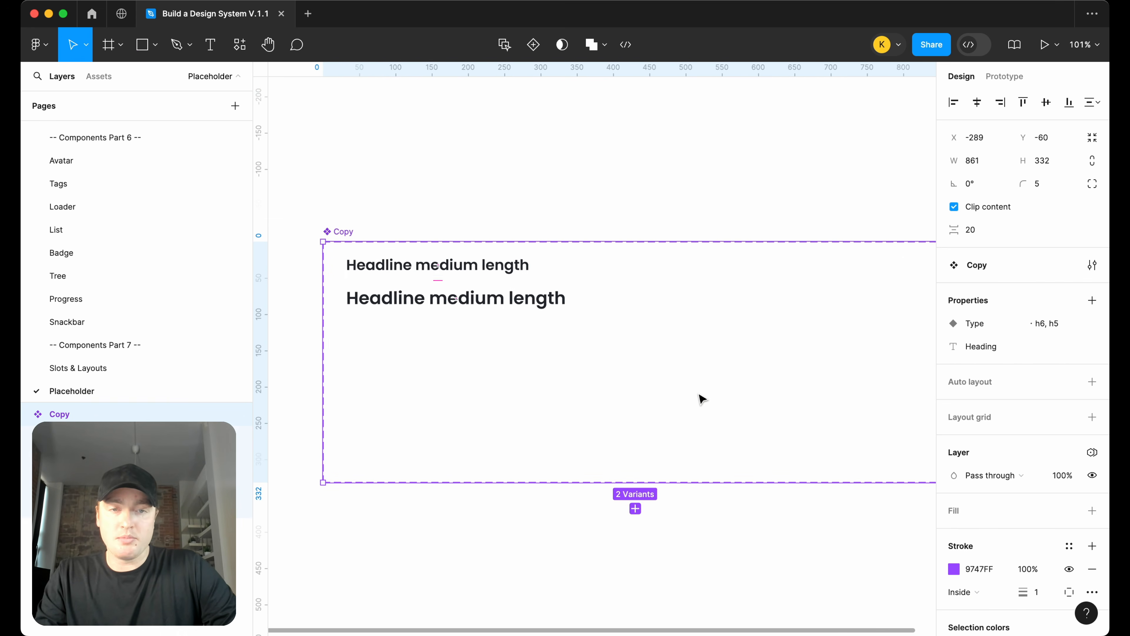
# Add a third variant below the h5 variant and set its Type value to h4
pyautogui.click(494, 321)
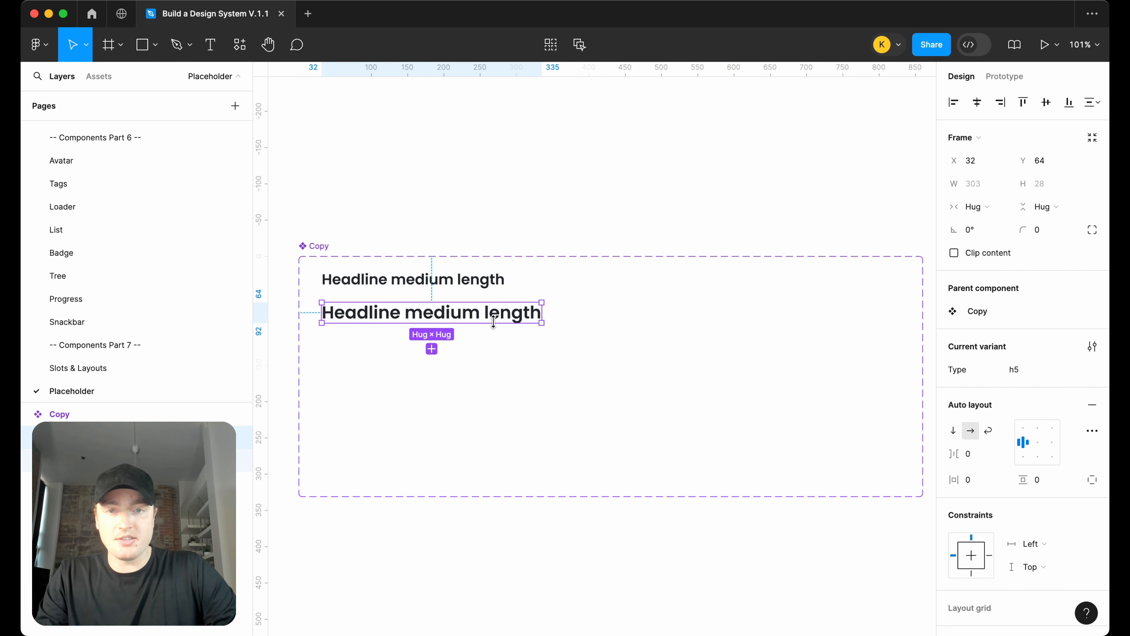
pyautogui.click(431, 348)
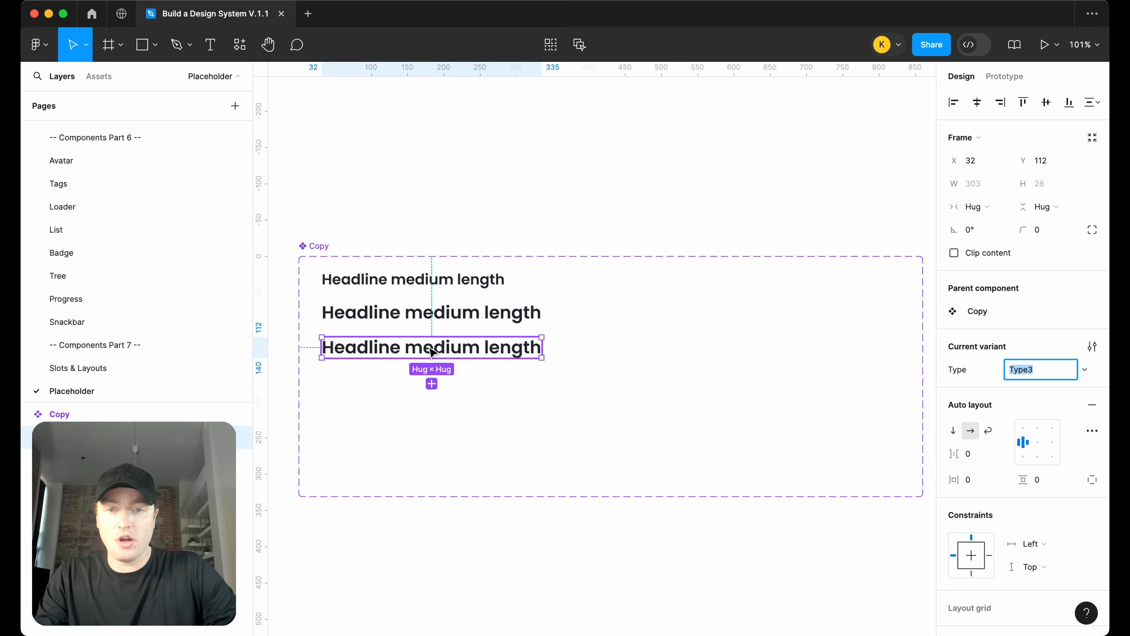
pyautogui.write('h6')
pyautogui.press('Return')
# Apply the heading h4 text style to the third variant's text
pyautogui.click(489, 351)
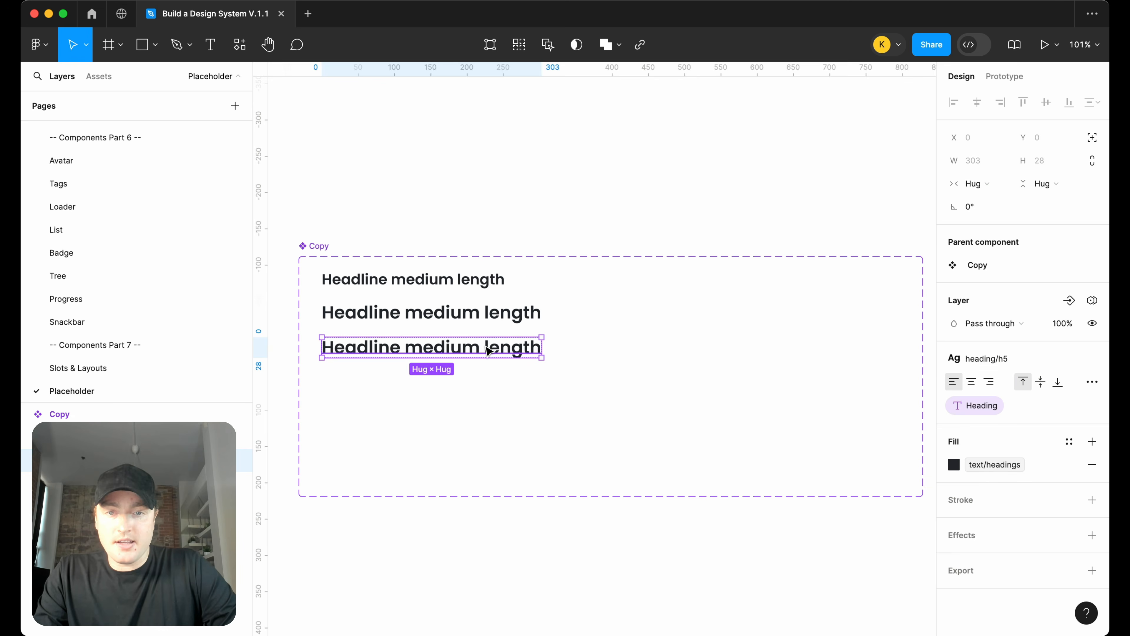
pyautogui.click(987, 359)
pyautogui.click(1010, 572)
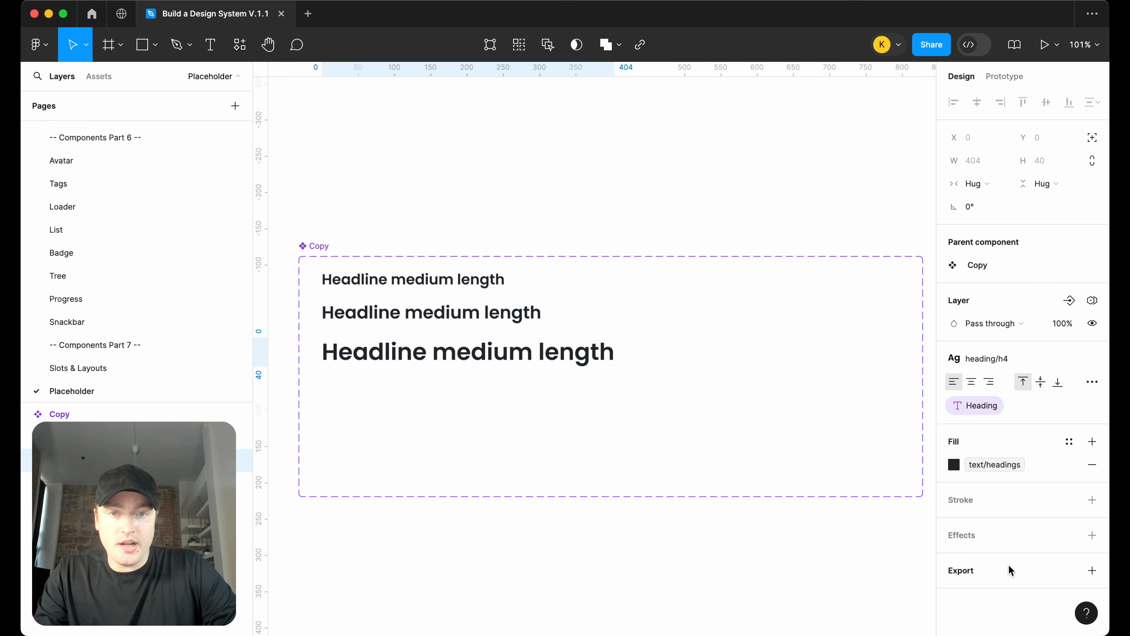
# Place an instance of the Copy component above the component set
pyautogui.click(644, 245)
pyautogui.click(431, 283)
pyautogui.moveTo(431, 283); pyautogui.dragTo(434, 162)
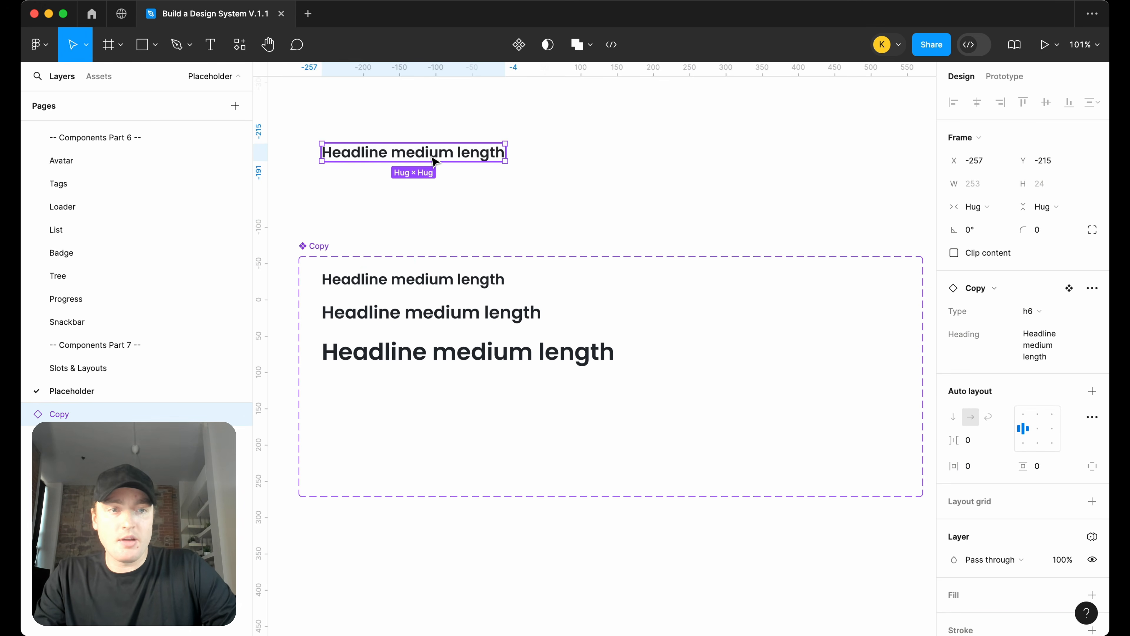
# Switch the instance's Type property to h4
pyautogui.hscroll(-5, 626, 242)
pyautogui.click(1028, 311)
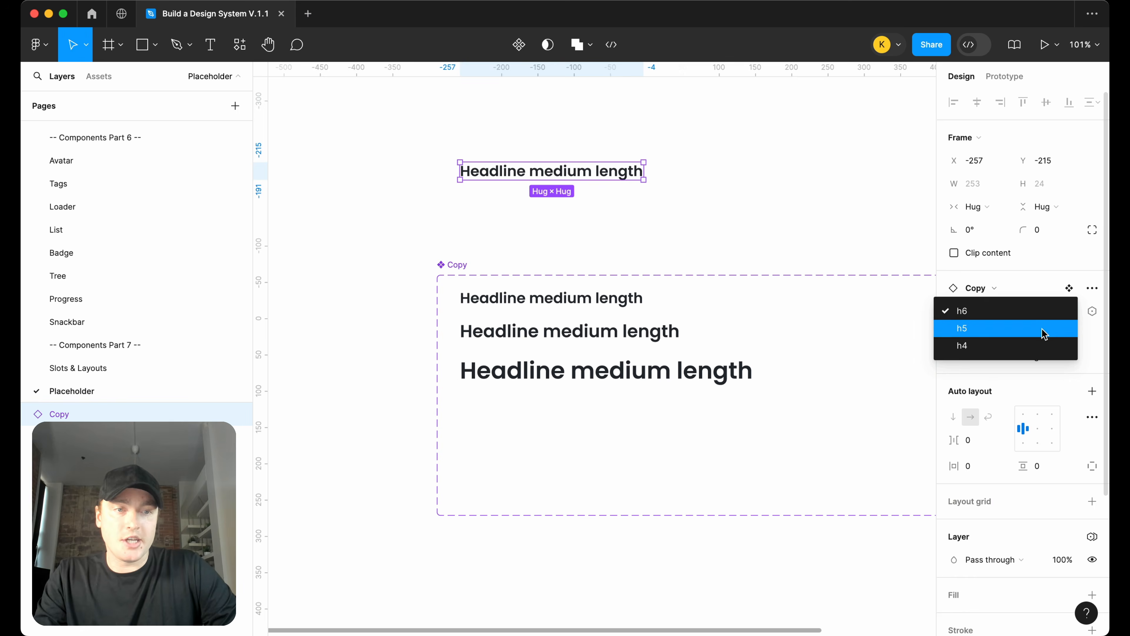
pyautogui.click(1043, 331)
pyautogui.click(1030, 311)
pyautogui.click(1043, 327)
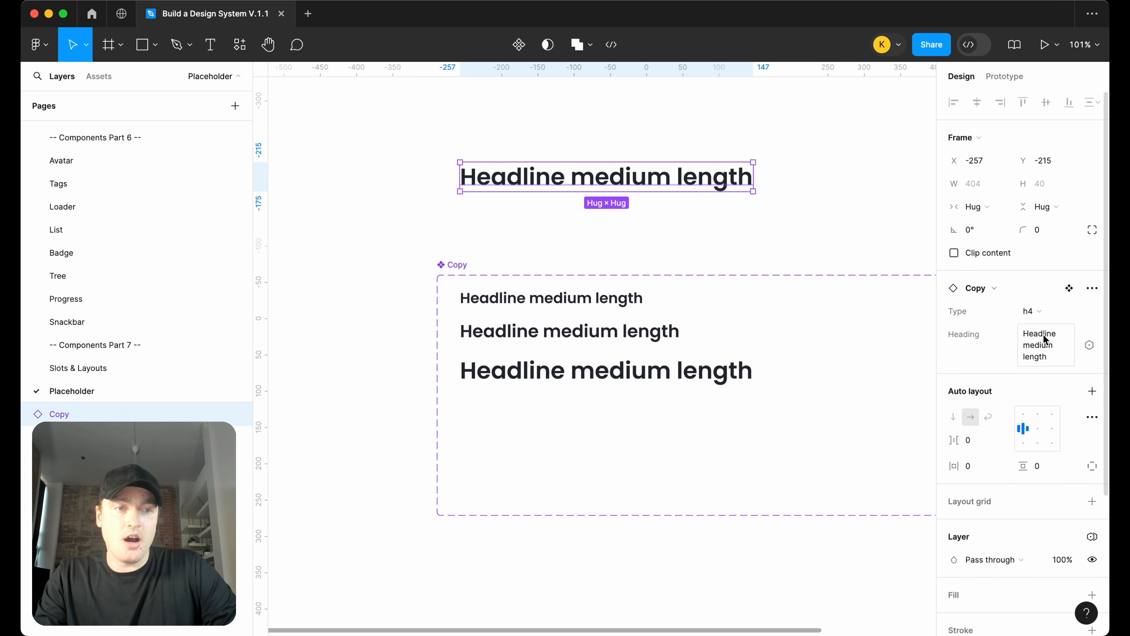
# Change the instance's Heading text to Hello
pyautogui.click(1051, 348)
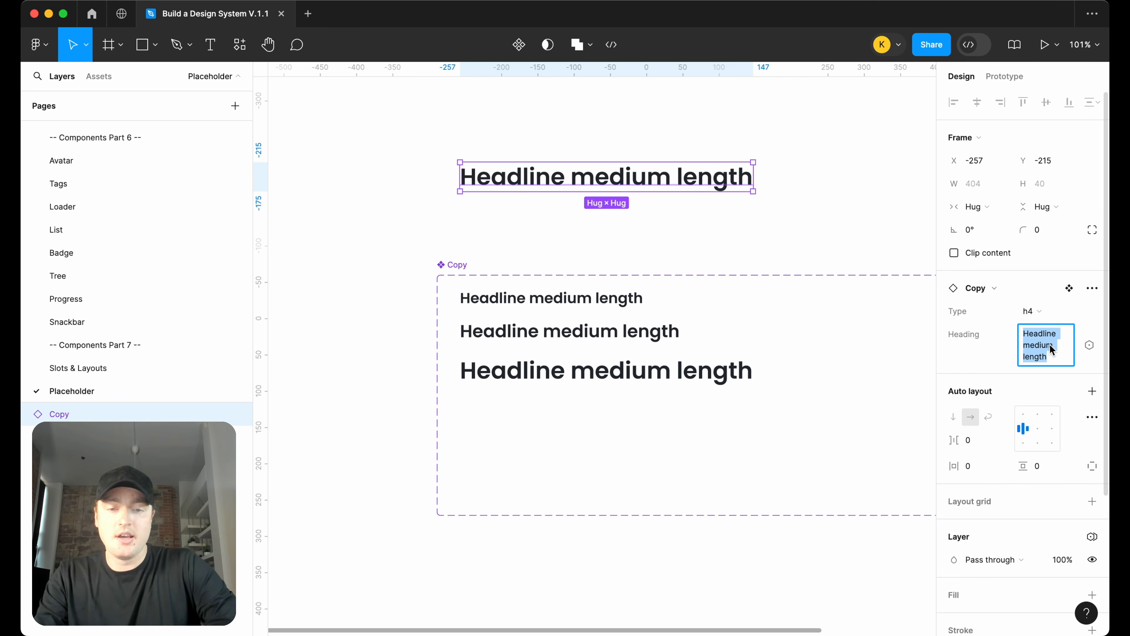
pyautogui.write('Hellpo')
pyautogui.press('BackSpace')
pyautogui.write('o')
pyautogui.press('Return')
# Set the text layers of the h6, h5 and h4 variants to fill container width
pyautogui.doubleClick(541, 303)
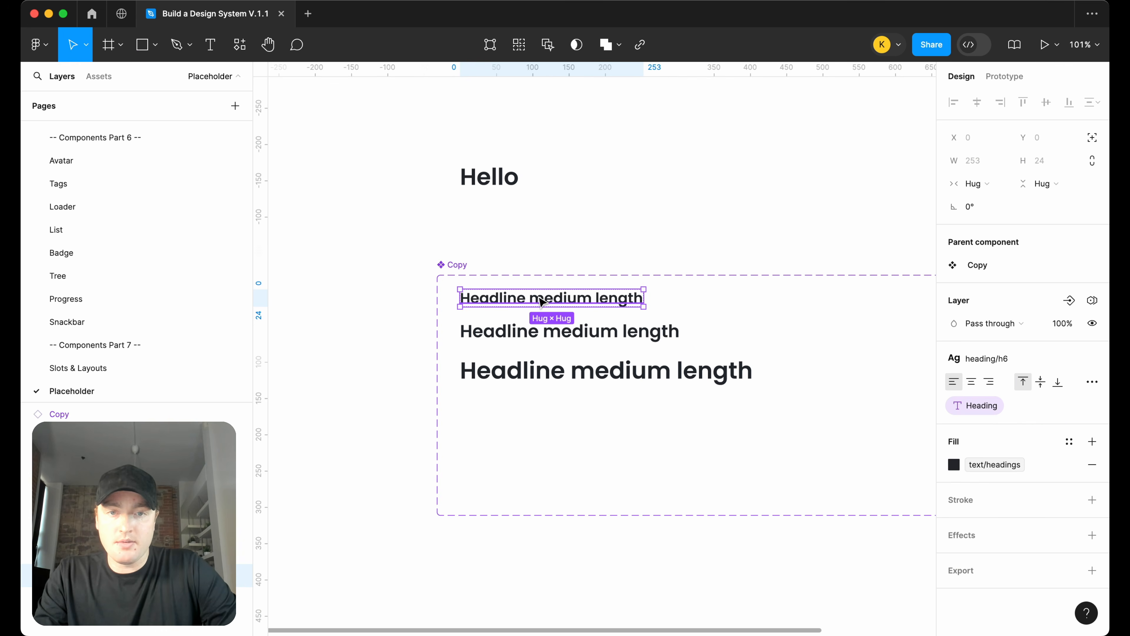
pyautogui.click(975, 183)
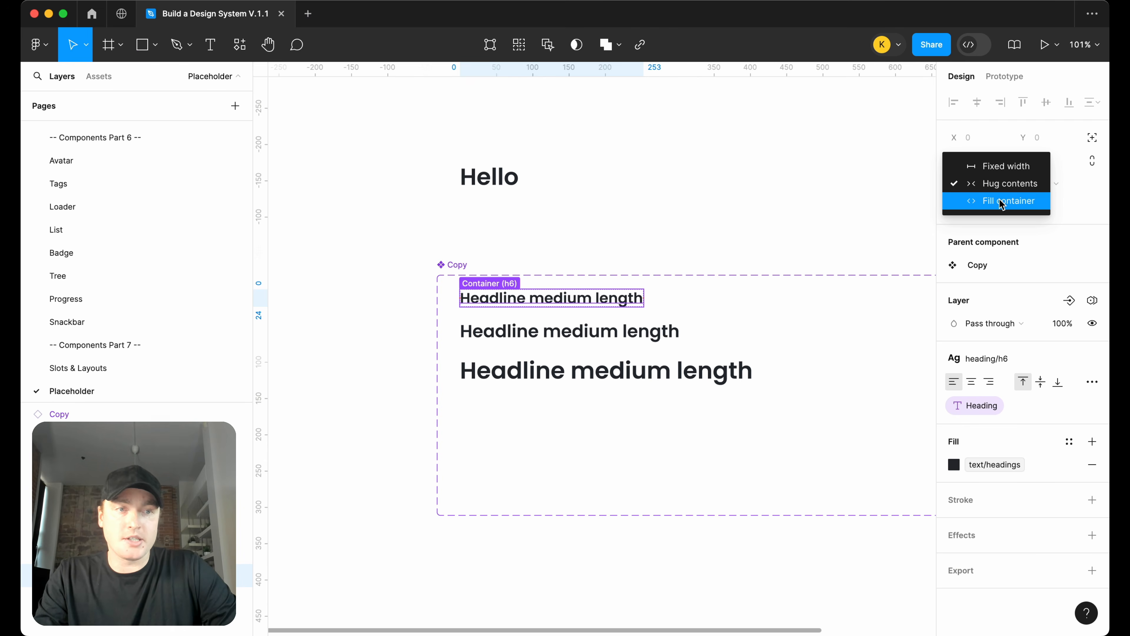
pyautogui.click(1002, 201)
pyautogui.click(577, 331)
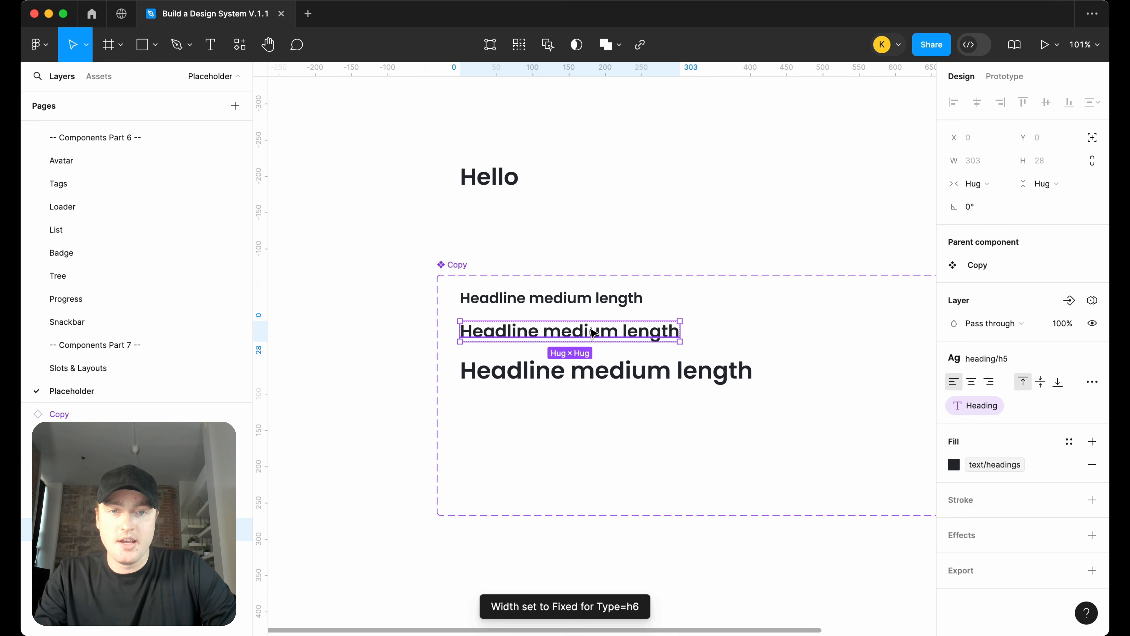
pyautogui.click(976, 183)
pyautogui.click(1001, 201)
pyautogui.click(676, 376)
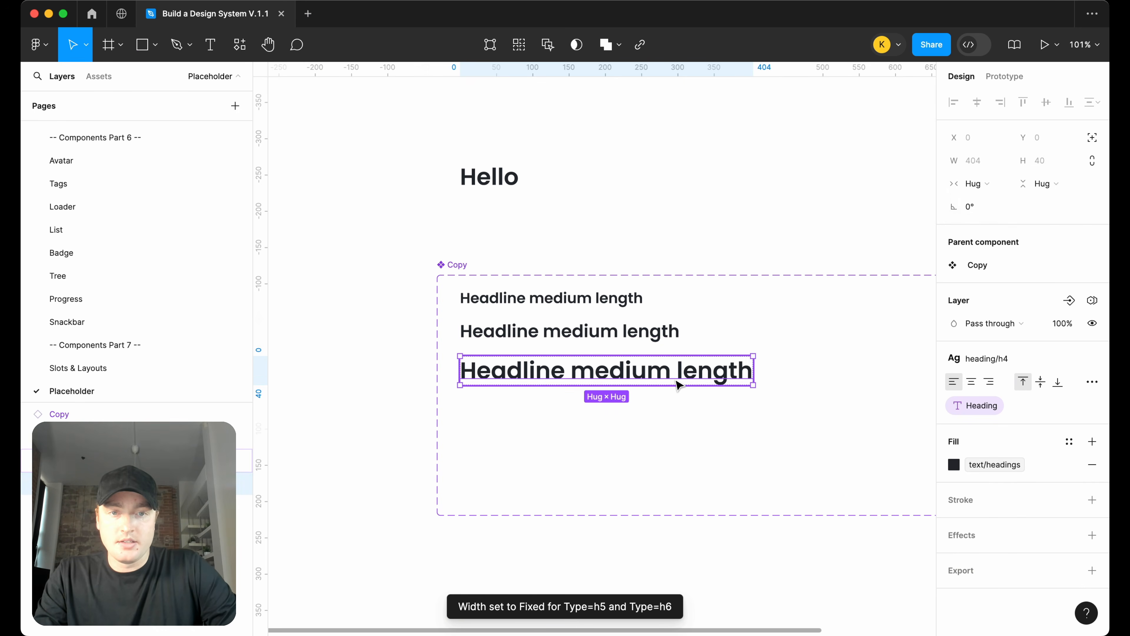
pyautogui.click(976, 184)
pyautogui.click(1002, 201)
pyautogui.click(739, 205)
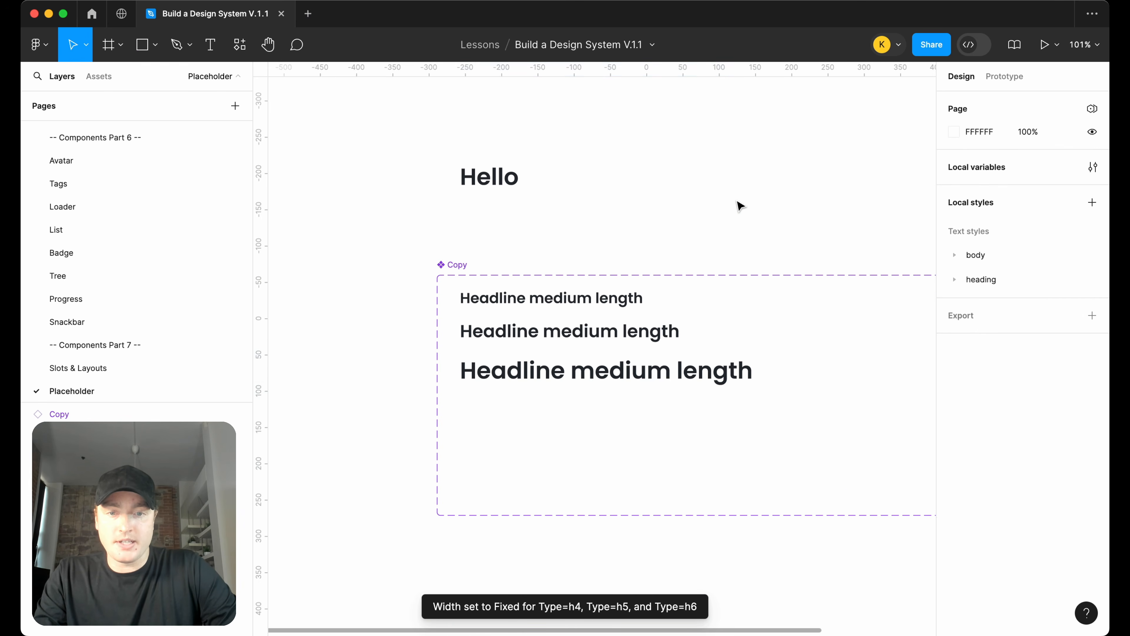
# Add a new variant below the h4 variant in the Copy component set
pyautogui.hotkey('shift', '1')
pyautogui.hscroll(5, 739, 205)
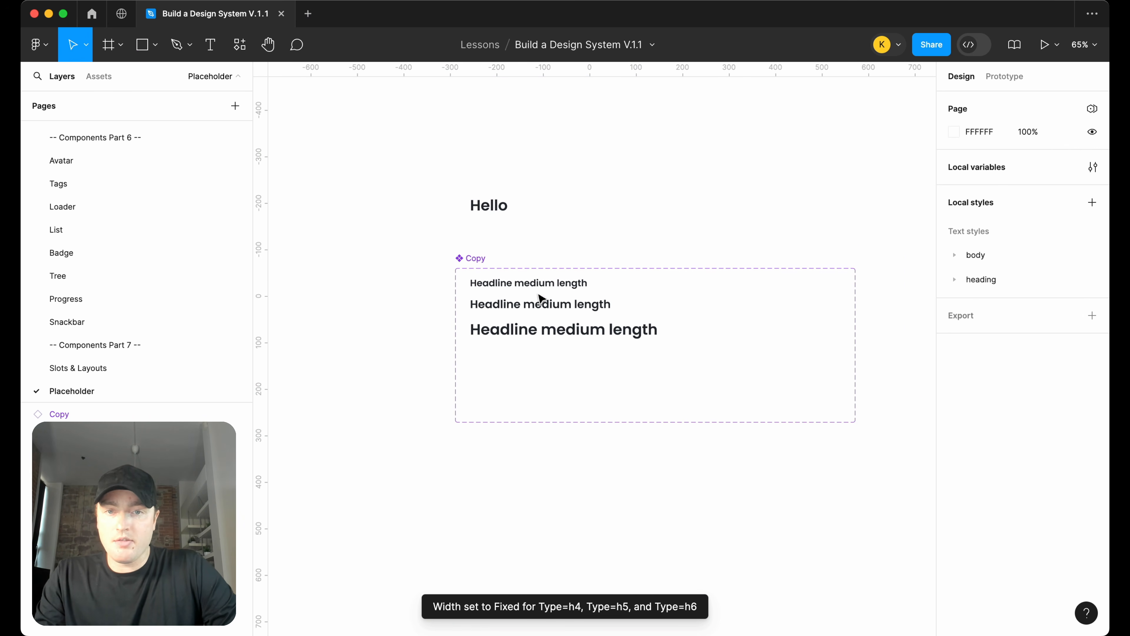
pyautogui.click(572, 334)
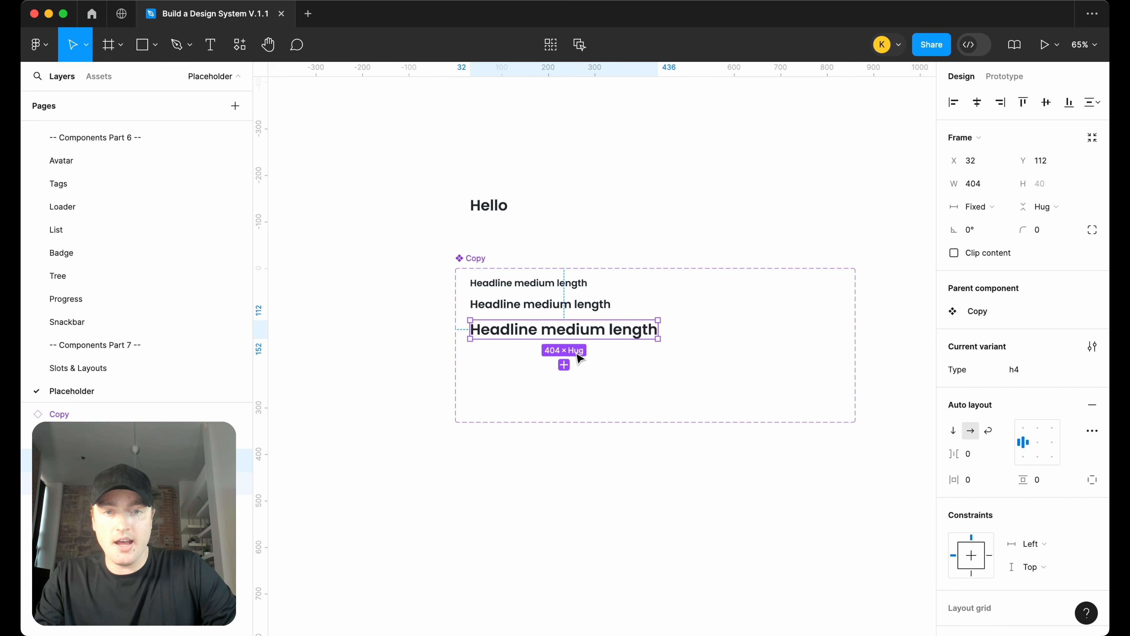
pyautogui.click(564, 365)
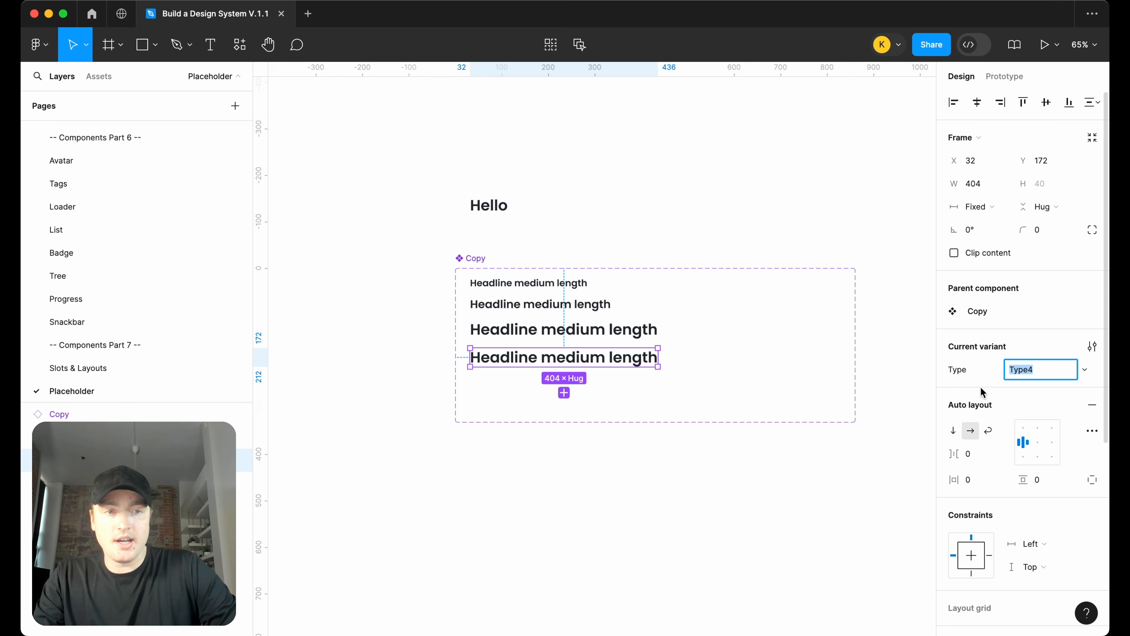
# Apply the body/sm text style to the new variant's text layer
pyautogui.doubleClick(610, 362)
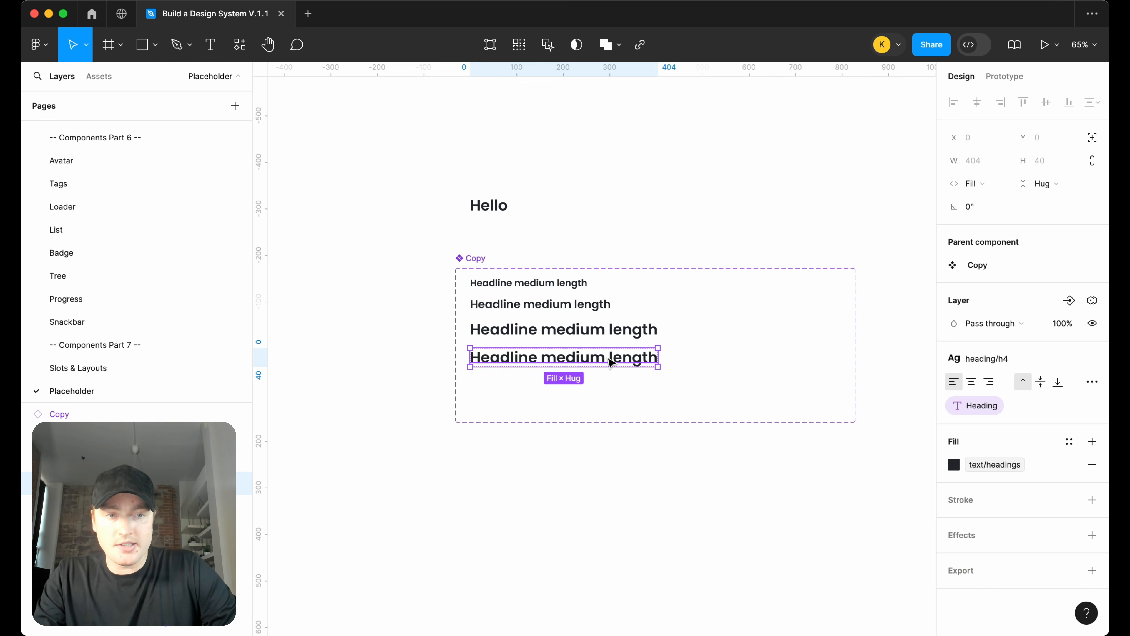
pyautogui.click(1013, 358)
pyautogui.write('bod')
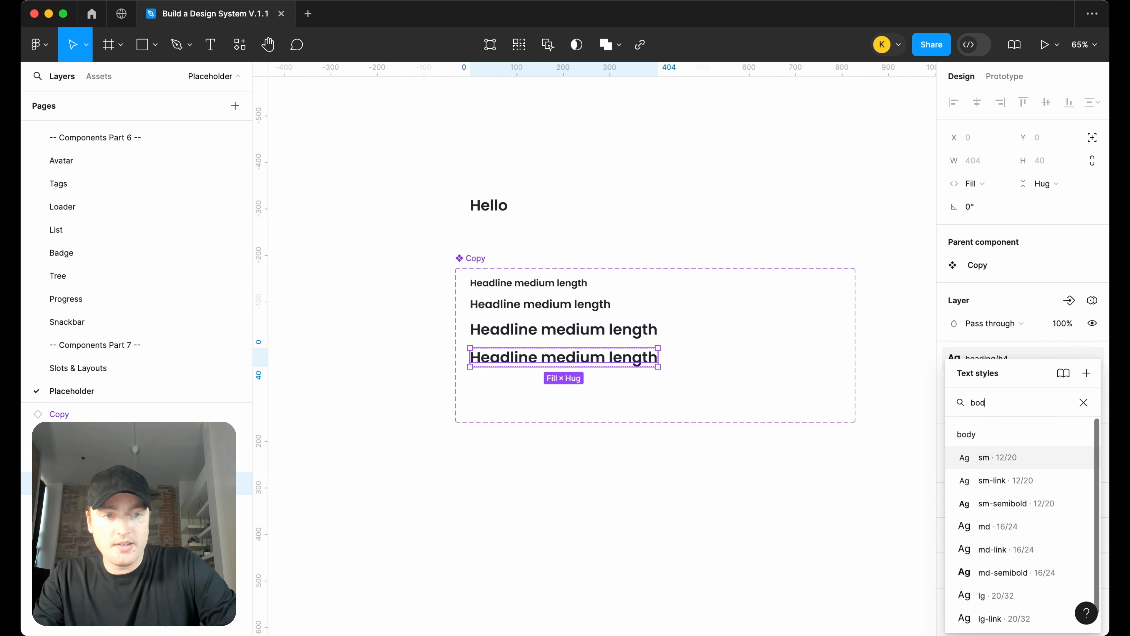
pyautogui.scroll(-2, 1015, 526)
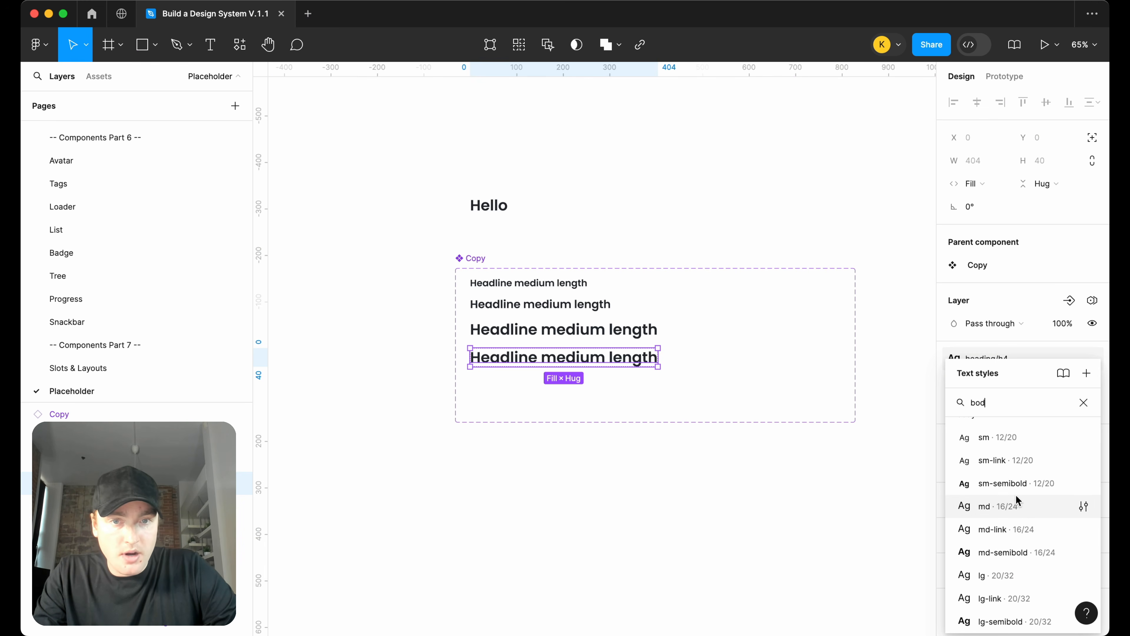
pyautogui.click(1002, 437)
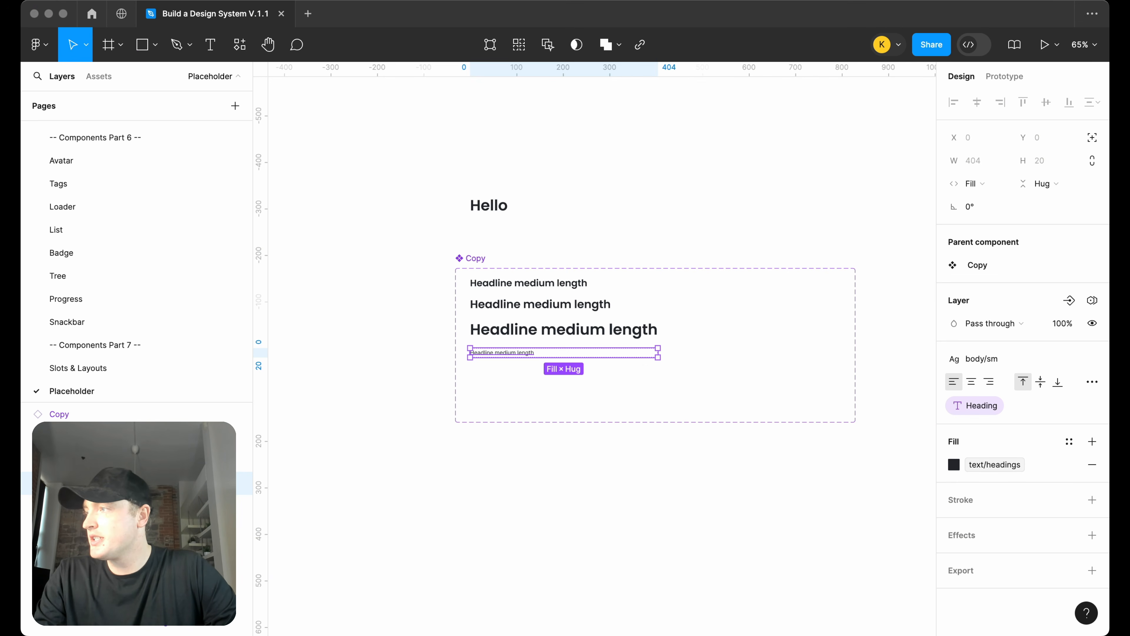
pyautogui.doubleClick(533, 354)
pyautogui.write("Lorem Ipsum is simply dummy text of the printing and typesetting industry. Lorem Ipsum has been the industry's standard dummy text ever since the 1500s, when an unknown printer took a galley of type and scrambled it to make a type specimen book.")
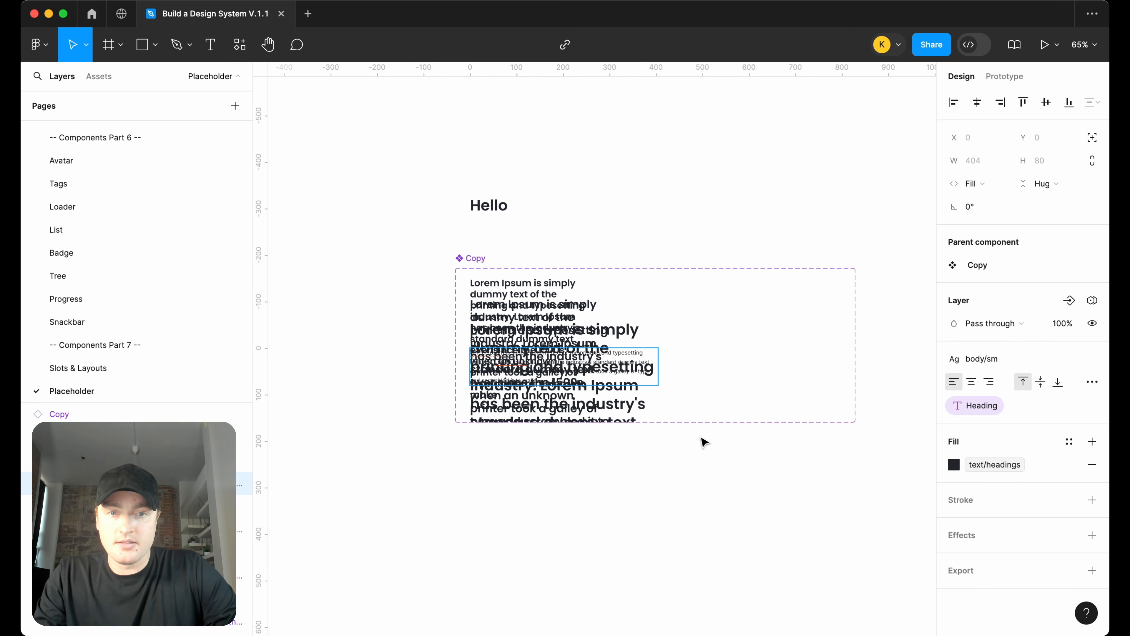
pyautogui.press('Escape')
pyautogui.moveTo(659, 371); pyautogui.dragTo(806, 371)
pyautogui.press('super+z')
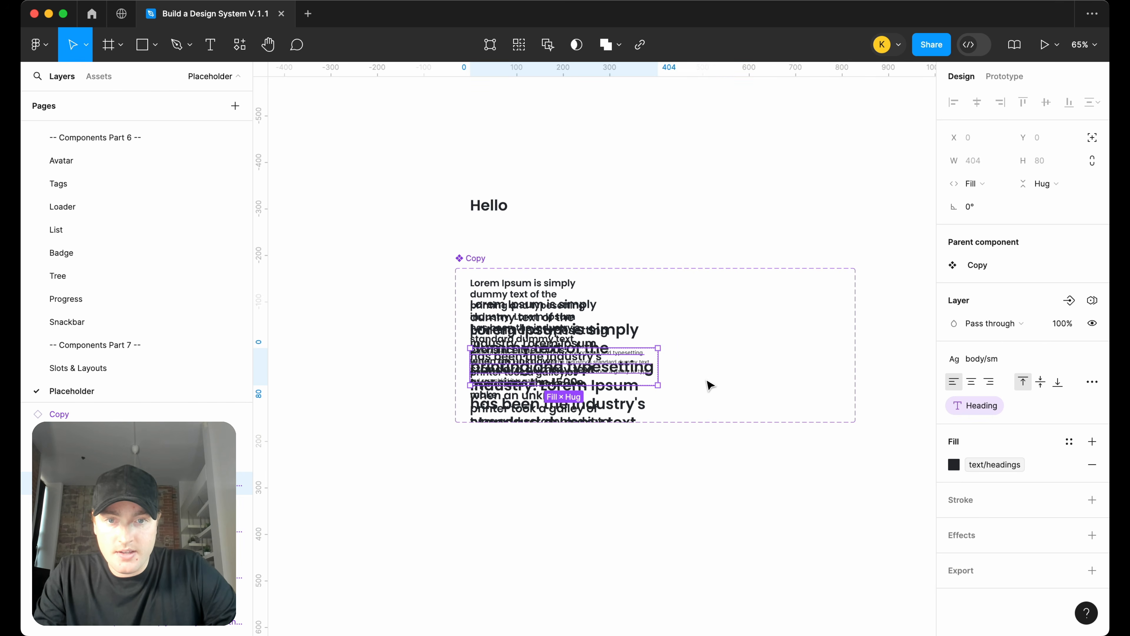
pyautogui.press('super+z')
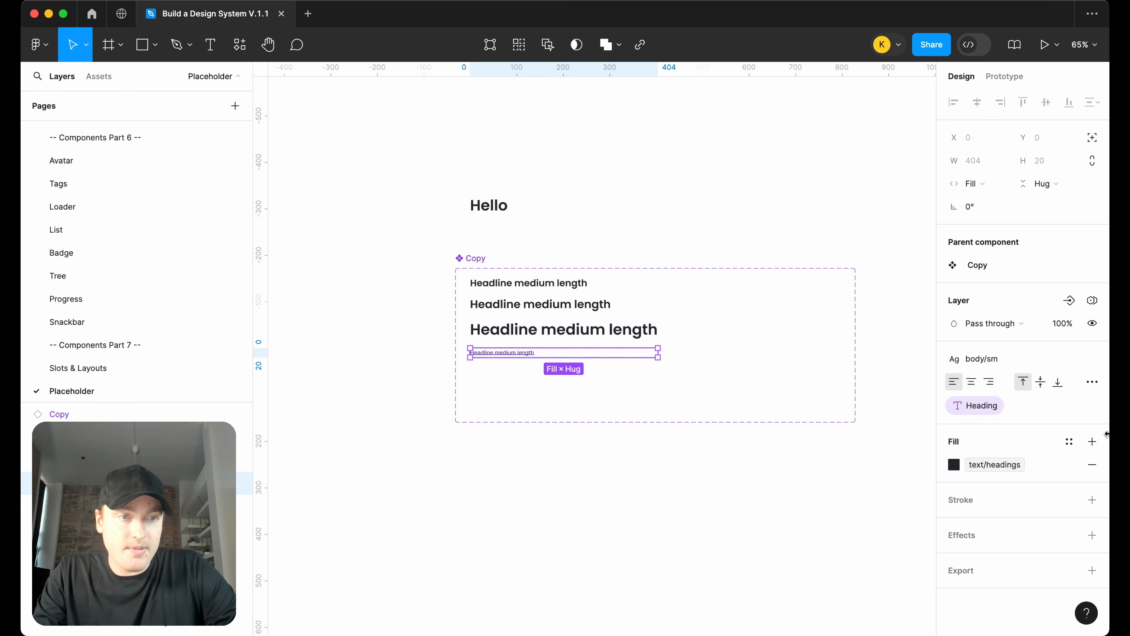
# Paste the Lorem Ipsum paragraph into the new variant's text layer
pyautogui.click(1091, 406)
pyautogui.doubleClick(470, 355)
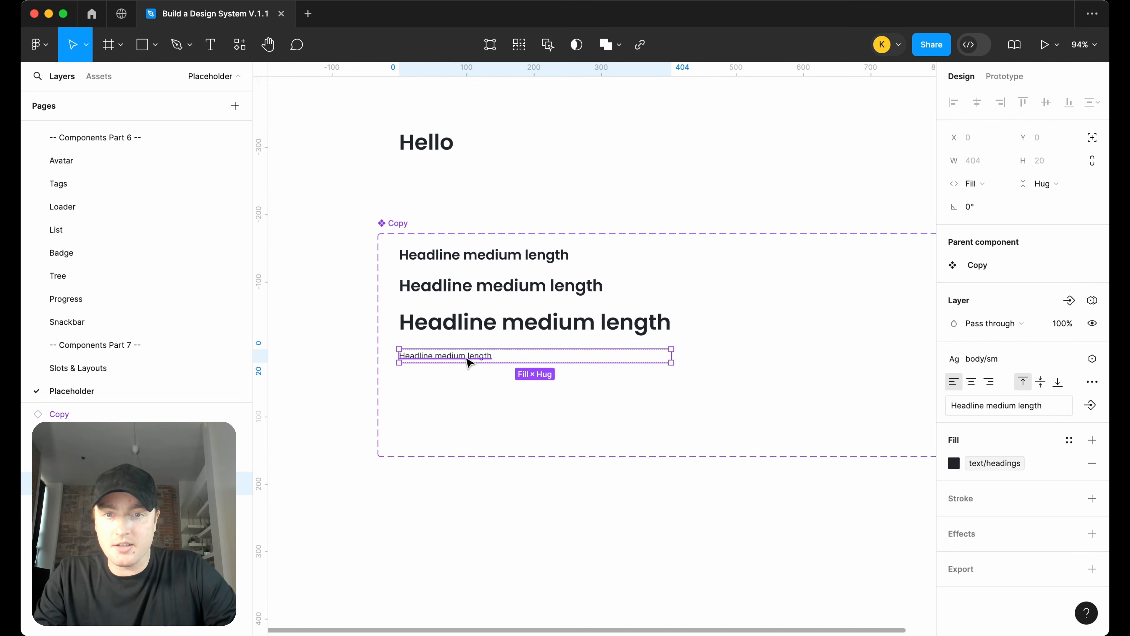
pyautogui.write("Lorem Ipsum is simply dummy text of the printing and typesetting industry. Lorem Ipsum has been the industry's standard dummy text ever since the 1500s, when an unknown printer took a galley of type and scrambled it to make")
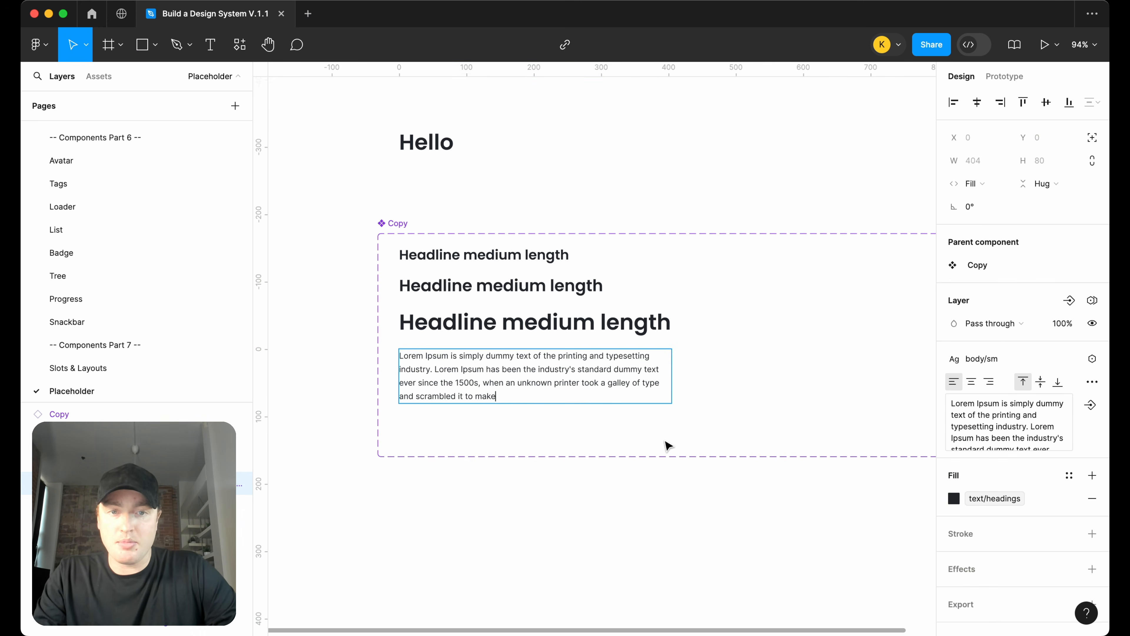
pyautogui.press('Escape')
pyautogui.press('Escape')
# Rename the new variant's Type value to body-sm
pyautogui.click(543, 415)
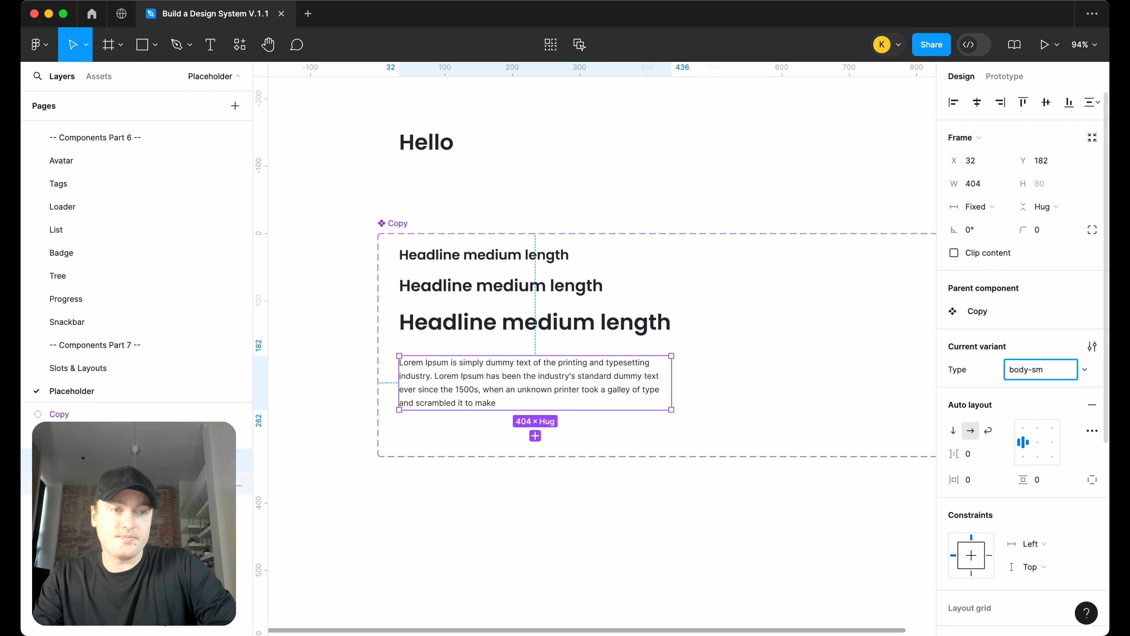
pyautogui.press('Return')
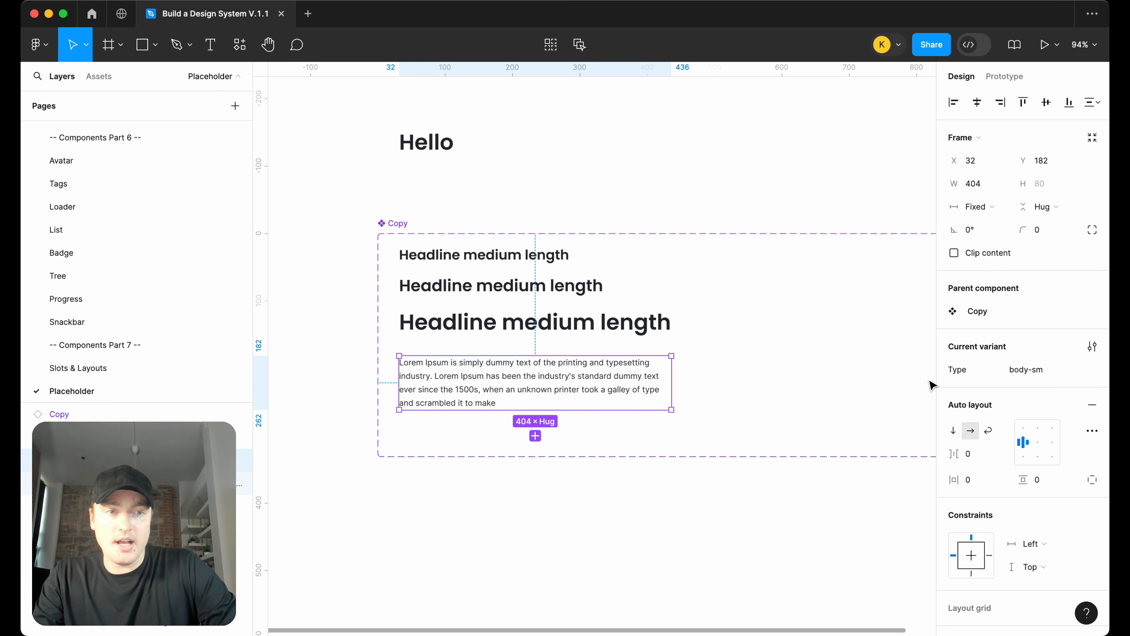
# Create a text component property named Copy for the body text layer
pyautogui.doubleClick(609, 369)
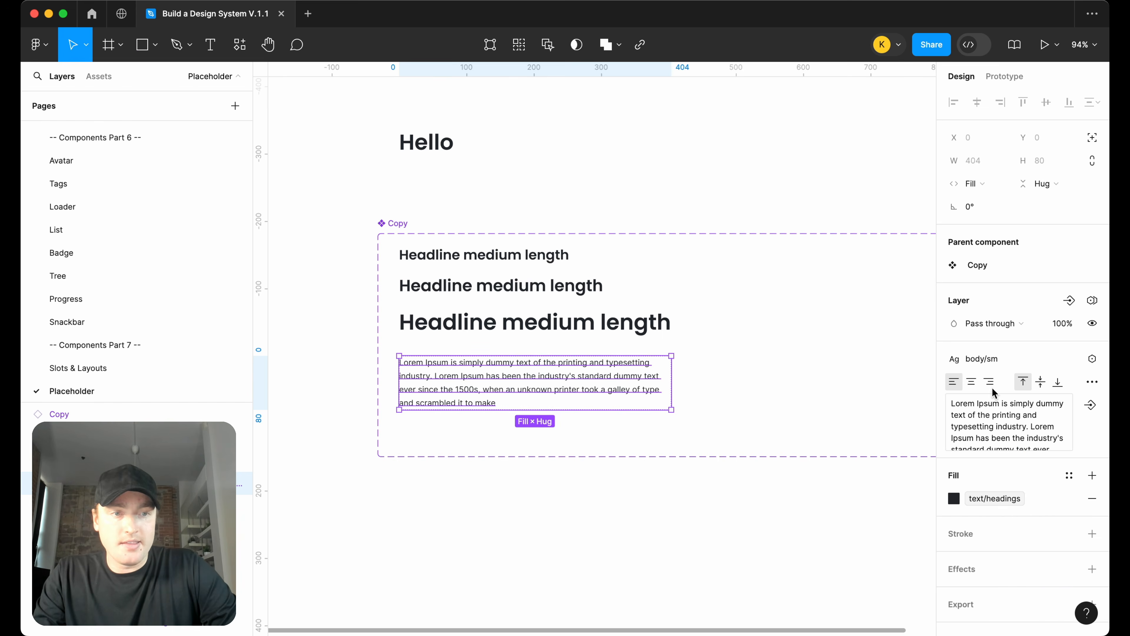
pyautogui.click(1090, 405)
pyautogui.click(1052, 462)
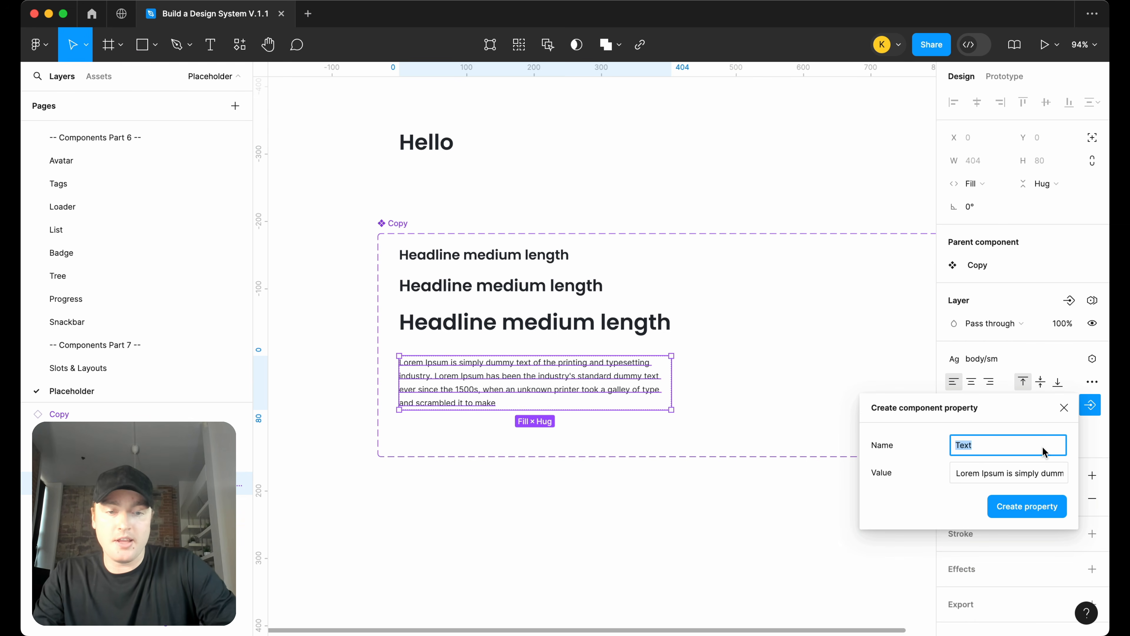
pyautogui.write('cop')
pyautogui.press('BackSpace')
pyautogui.press('BackSpace')
pyautogui.press('BackSpace')
pyautogui.write('Co')
pyautogui.press('Return')
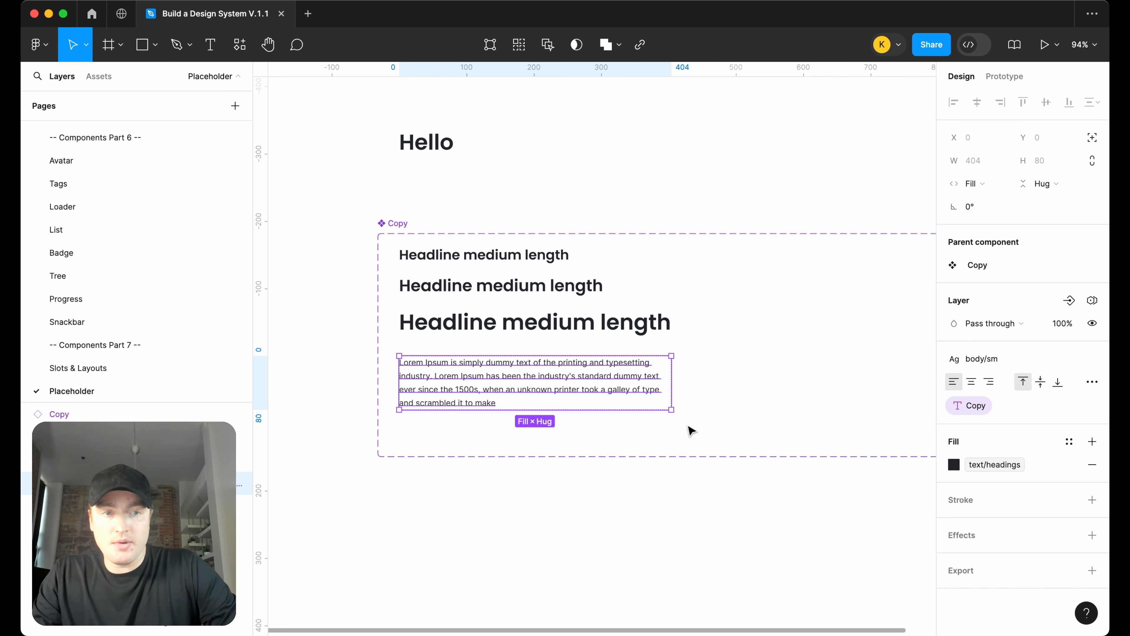
# Place a test instance of the body-sm variant, switch its Type to h4, and delete it
pyautogui.click(651, 524)
pyautogui.click(539, 383)
pyautogui.keyDown('alt'); pyautogui.moveTo(529, 376); pyautogui.dragTo(521, 523); pyautogui.keyUp('alt')
pyautogui.scroll(-4, 645, 425)
pyautogui.scroll(2, 658, 431)
pyautogui.hscroll(2, 658, 431)
pyautogui.scroll(1, 657, 431)
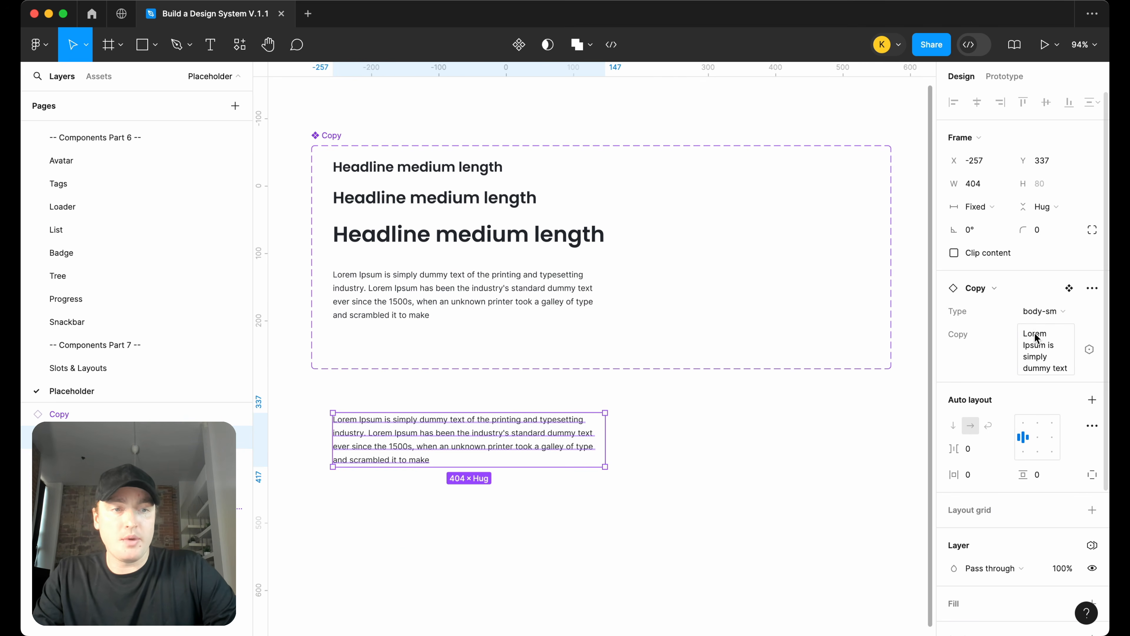
pyautogui.click(1042, 311)
pyautogui.click(971, 293)
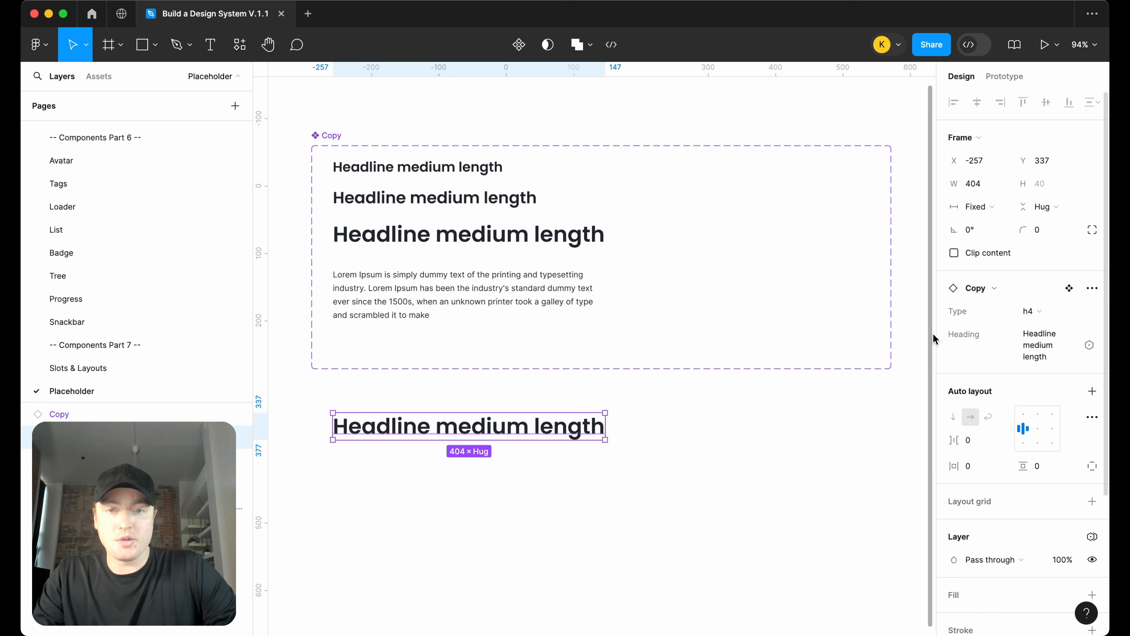
pyautogui.hscroll(-1, 651, 392)
pyautogui.press('BackSpace')
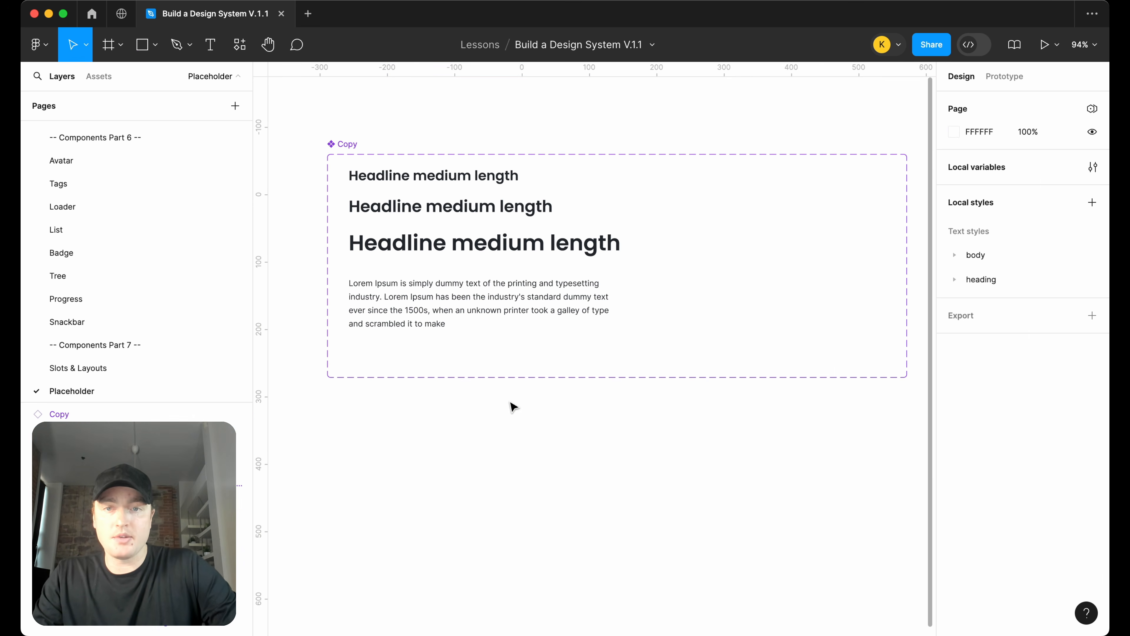
# Enlarge the height of the Copy component set
pyautogui.click(364, 150)
pyautogui.moveTo(526, 392); pyautogui.dragTo(537, 530)
pyautogui.scroll(3, 537, 391)
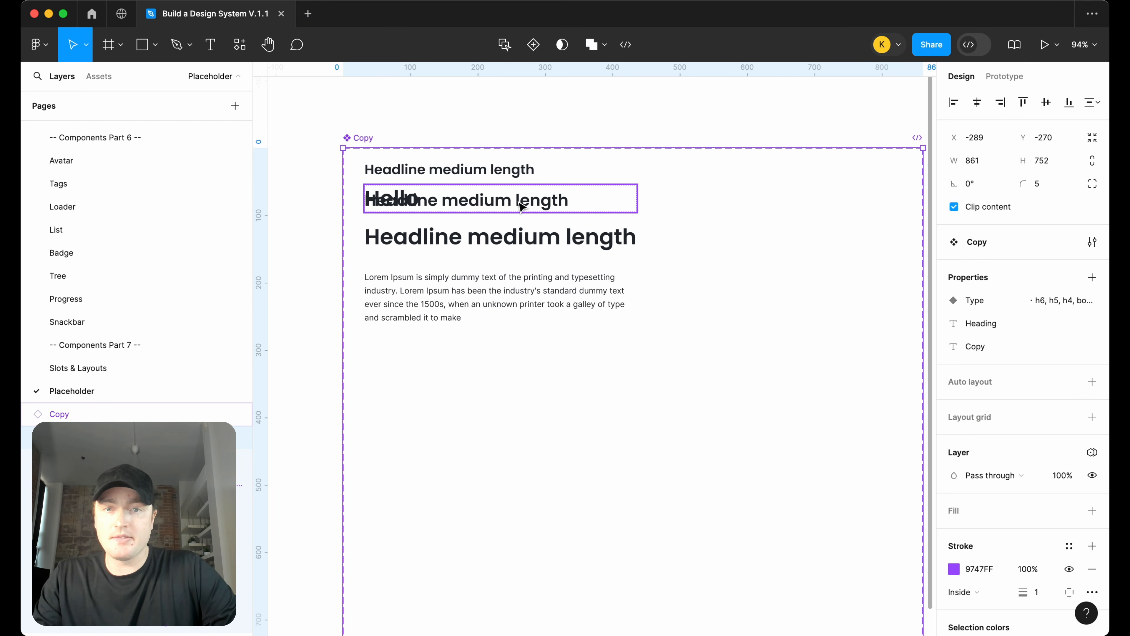
# Delete the Hello test instance overlapping the component set
pyautogui.moveTo(499, 205); pyautogui.dragTo(559, 205)
pyautogui.moveTo(379, 198); pyautogui.dragTo(498, 96)
pyautogui.scroll(1, 498, 102)
pyautogui.hscroll(1, 497, 101)
pyautogui.press('Delete')
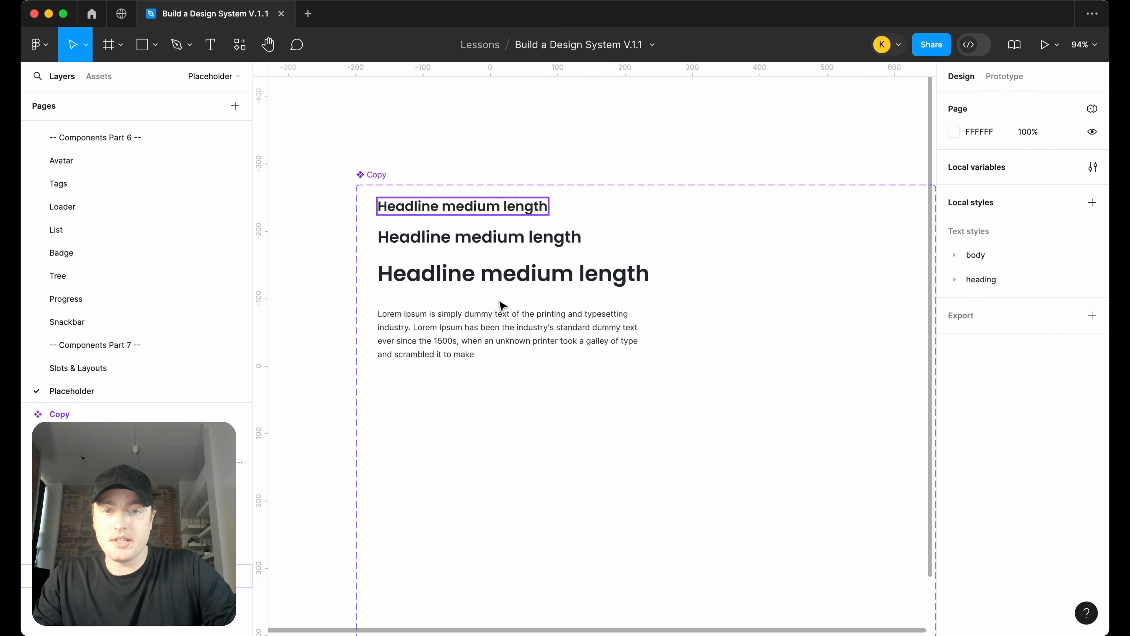
# Duplicate the body-sm variant as a body-md variant placed below it
pyautogui.click(519, 341)
pyautogui.click(514, 387)
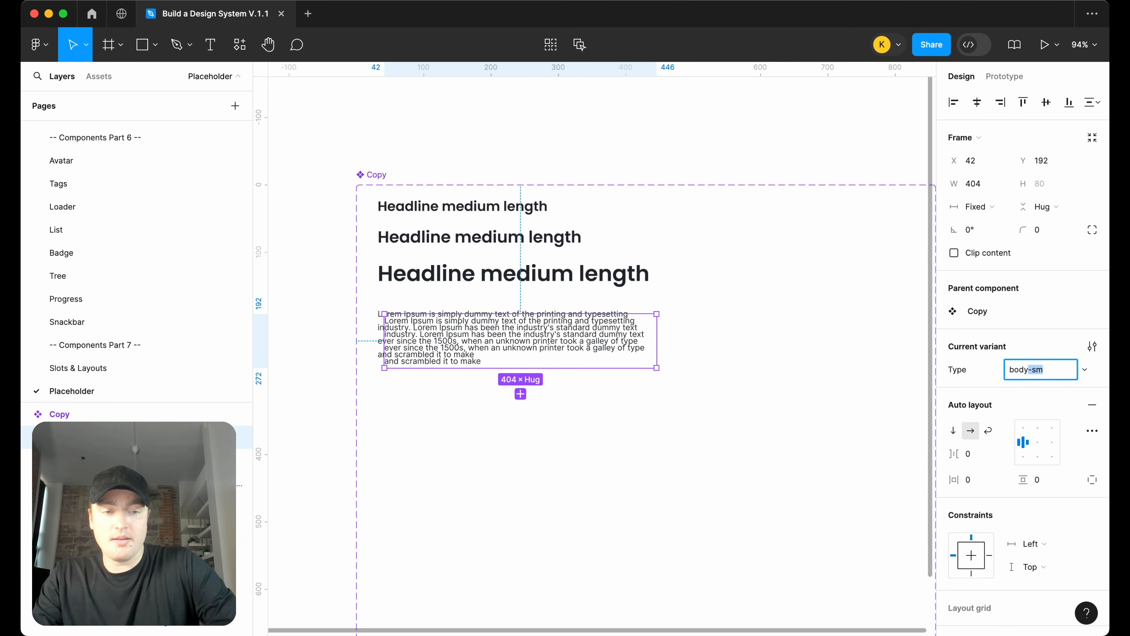
pyautogui.click(321, 473)
pyautogui.moveTo(499, 353); pyautogui.dragTo(492, 423)
# Apply the body/md text style to the body-md variant's text layer
pyautogui.doubleClick(491, 422)
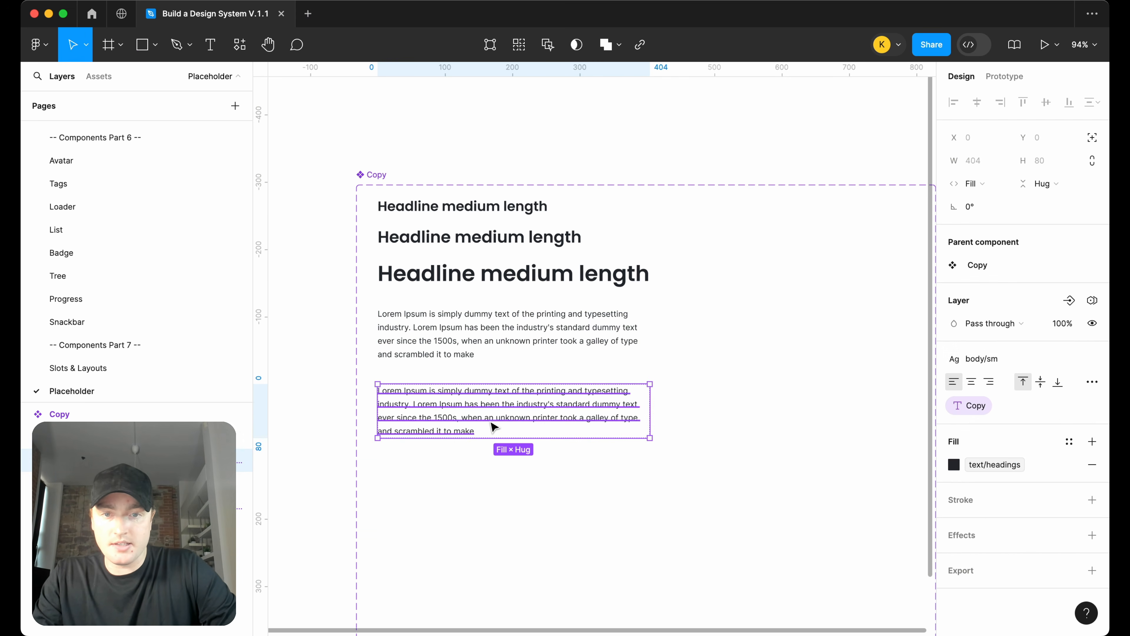
pyautogui.click(1012, 358)
pyautogui.click(1014, 526)
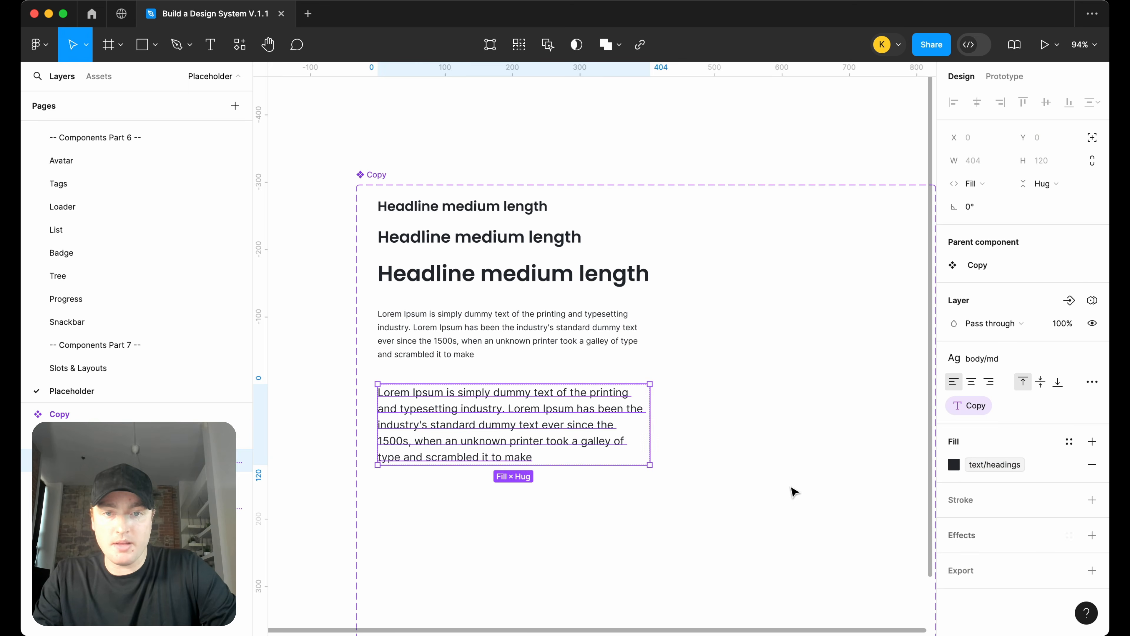
# Duplicate the body-md variant as a body-lg variant placed below it
pyautogui.scroll(-3, 784, 468)
pyautogui.click(651, 371)
pyautogui.click(552, 340)
pyautogui.moveTo(552, 341); pyautogui.dragTo(560, 457)
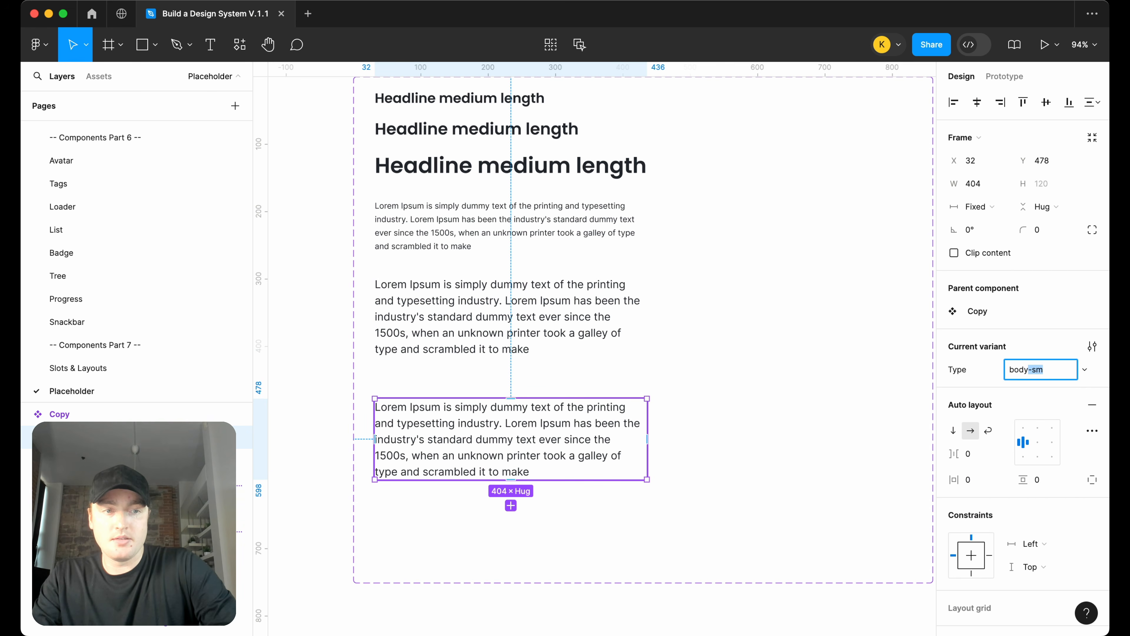
# Apply the body/lg text style to the body-lg variant's text layer
pyautogui.doubleClick(436, 437)
pyautogui.click(967, 359)
pyautogui.scroll(-1, 991, 510)
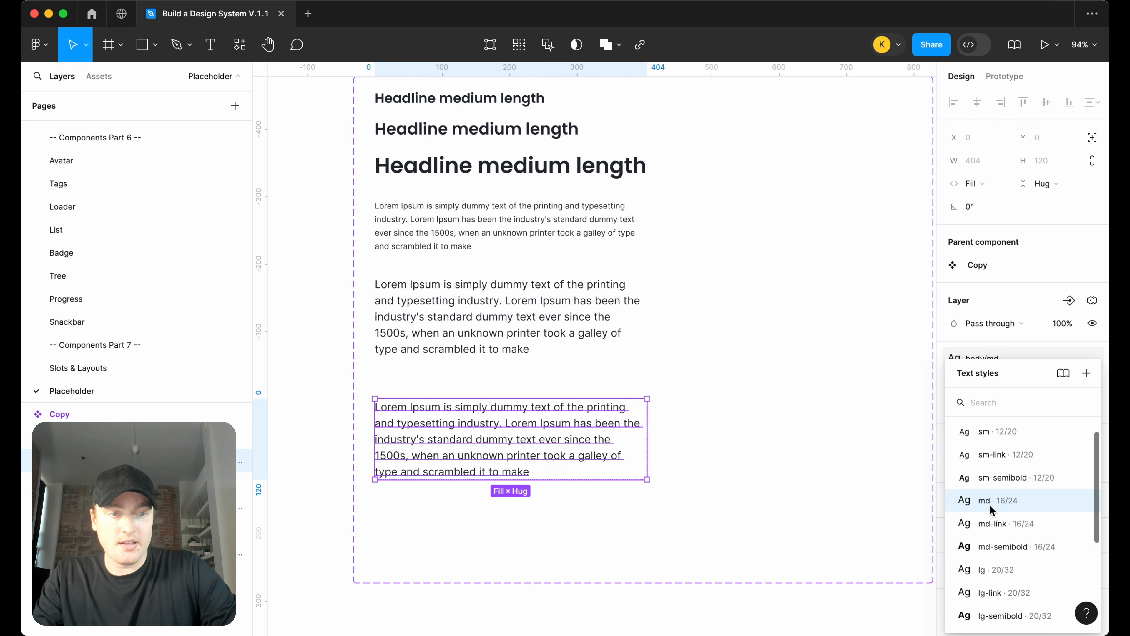
pyautogui.click(994, 572)
pyautogui.click(777, 470)
# Review the text layers of the three body variants in the component set
pyautogui.scroll(1, 598, 449)
pyautogui.scroll(-5, 599, 448)
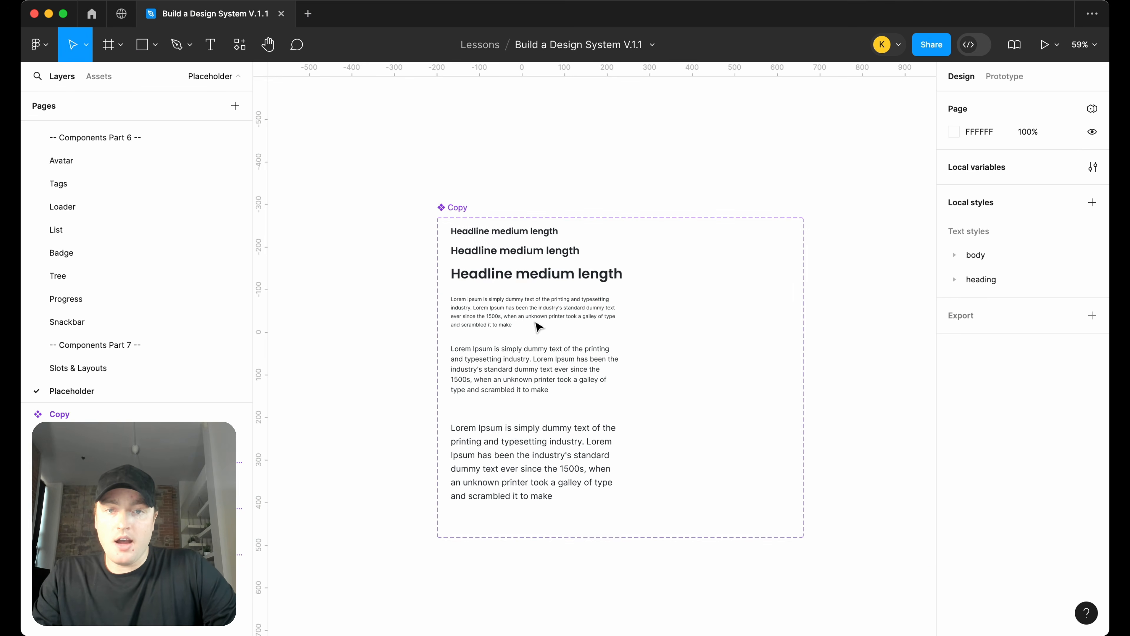
pyautogui.click(536, 314)
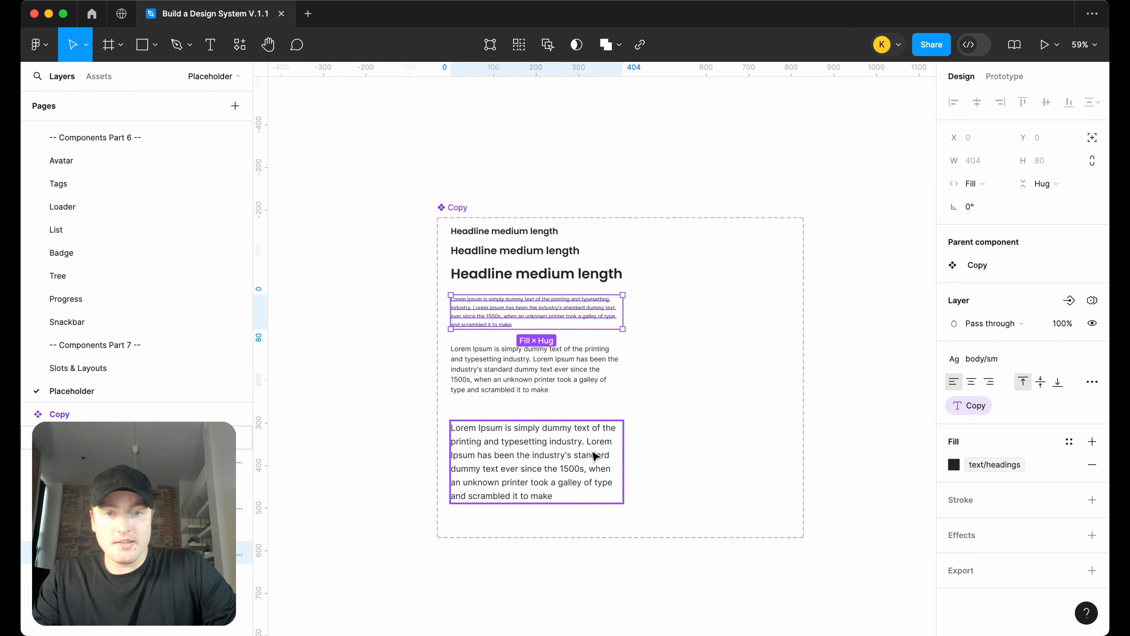
pyautogui.click(552, 378)
pyautogui.click(556, 483)
pyautogui.doubleClick(553, 480)
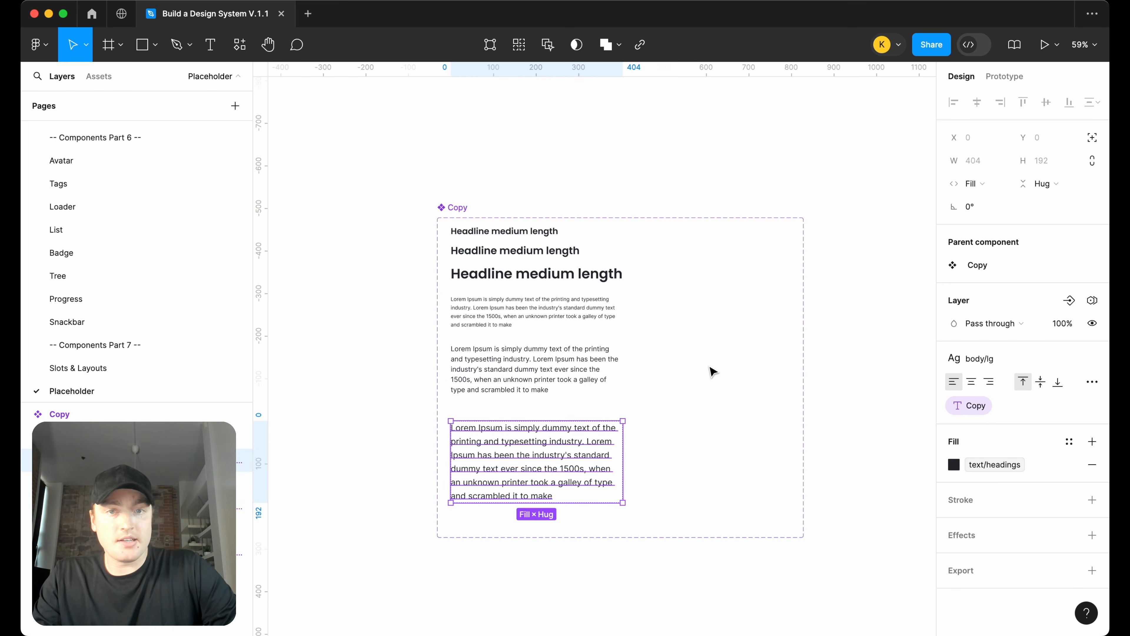
pyautogui.click(712, 370)
# Place an instance of the Copy component to the right of the component set
pyautogui.click(508, 274)
pyautogui.moveTo(508, 274); pyautogui.dragTo(990, 270)
pyautogui.click(356, 212)
pyautogui.moveTo(706, 262); pyautogui.dragTo(566, 262)
pyautogui.moveTo(890, 253); pyautogui.dragTo(701, 276)
pyautogui.scroll(5, 701, 276)
pyautogui.hscroll(2, 867, 391)
pyautogui.hscroll(-3, 868, 392)
# Cycle the instance's Type through the heading and body variants, ending on body-lg
pyautogui.click(1032, 311)
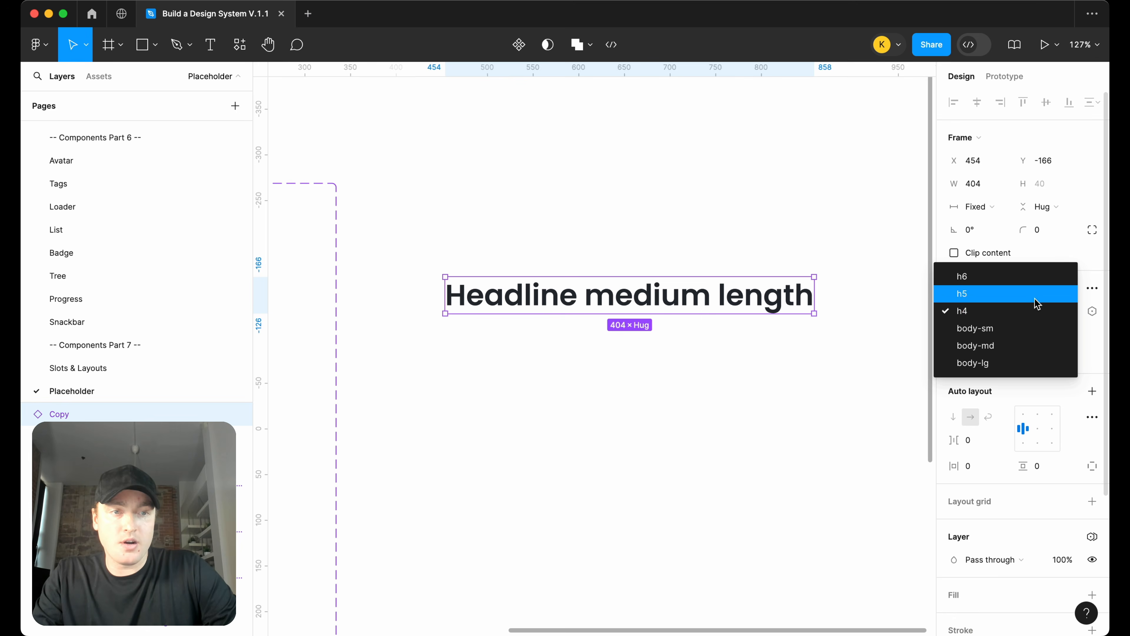
pyautogui.click(1035, 294)
pyautogui.click(1046, 311)
pyautogui.click(1041, 294)
pyautogui.click(1046, 311)
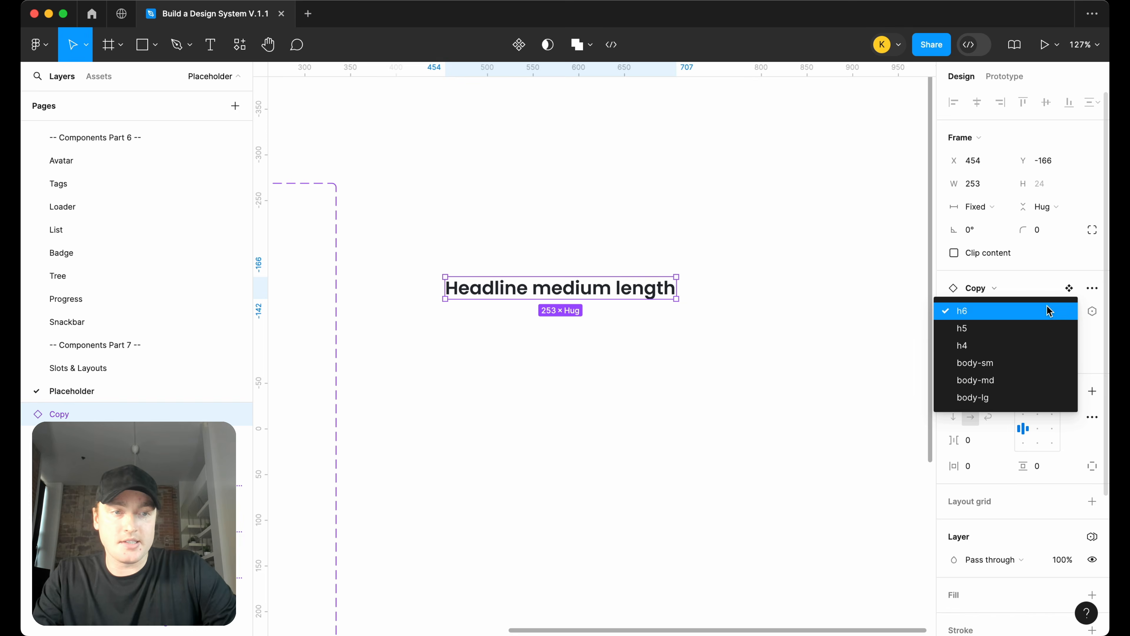
pyautogui.click(1037, 361)
pyautogui.click(1049, 314)
pyautogui.click(1049, 329)
pyautogui.click(1046, 311)
pyautogui.click(1046, 328)
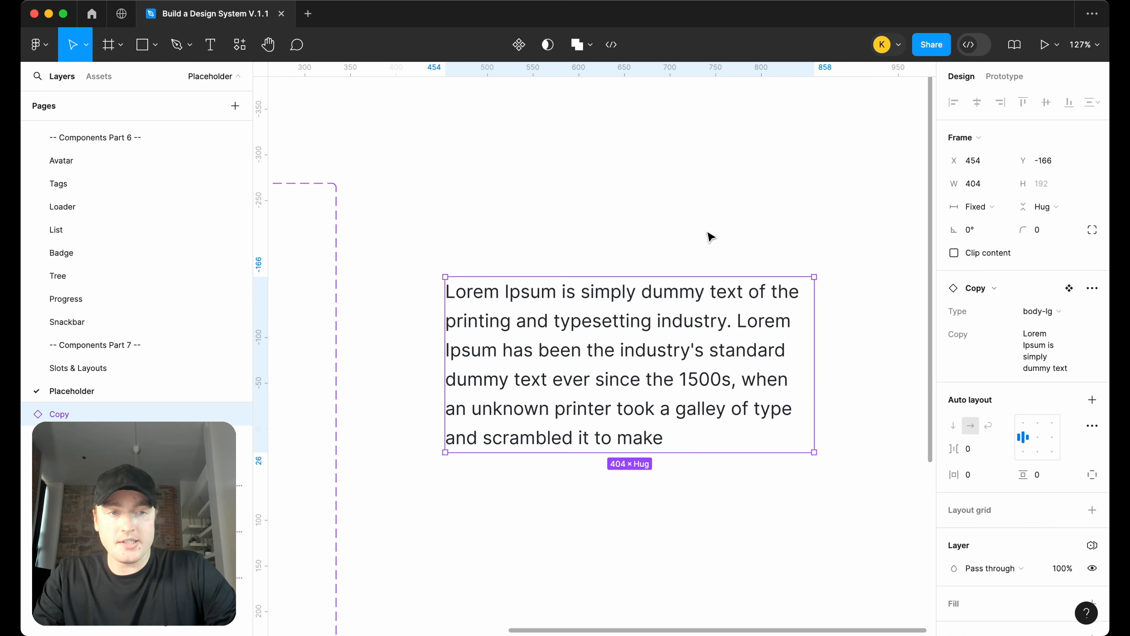
pyautogui.scroll(-3, 710, 229)
pyautogui.click(713, 222)
pyautogui.scroll(-3, 713, 222)
pyautogui.hscroll(-2, 713, 221)
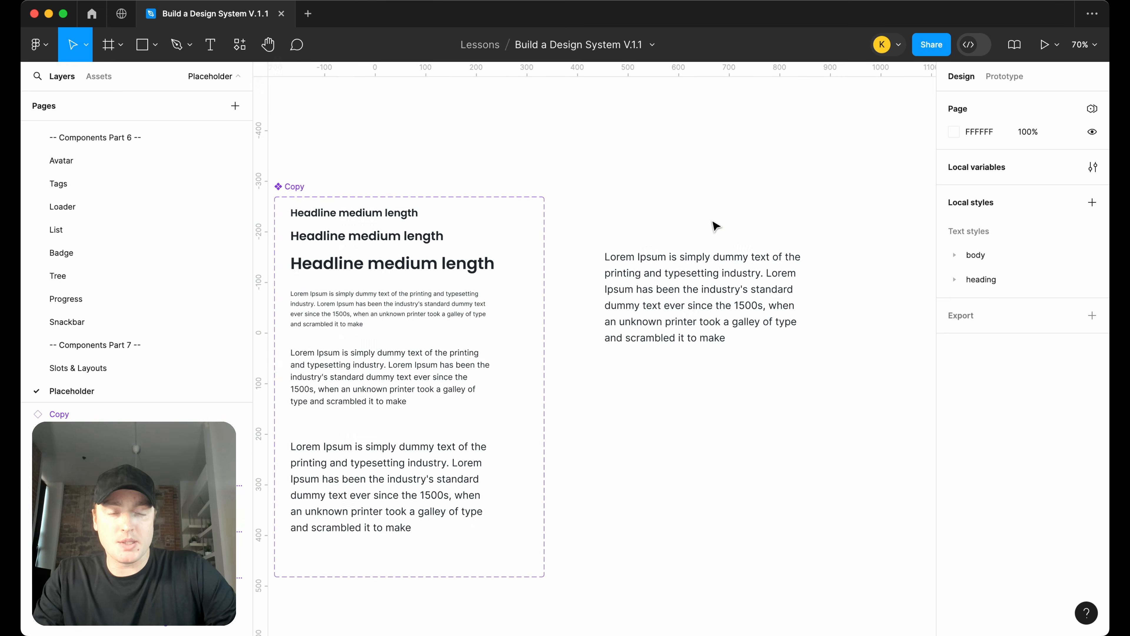
pyautogui.hscroll(-2, 715, 226)
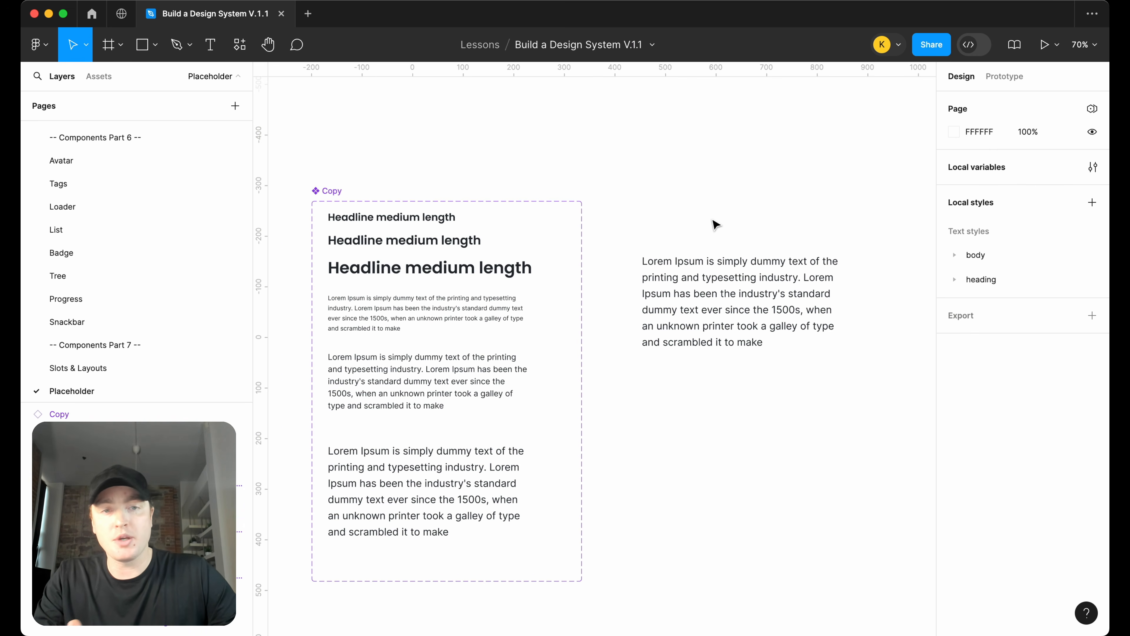
# Delete the Copy instance sitting beside the component set
pyautogui.click(728, 283)
pyautogui.press('Delete')
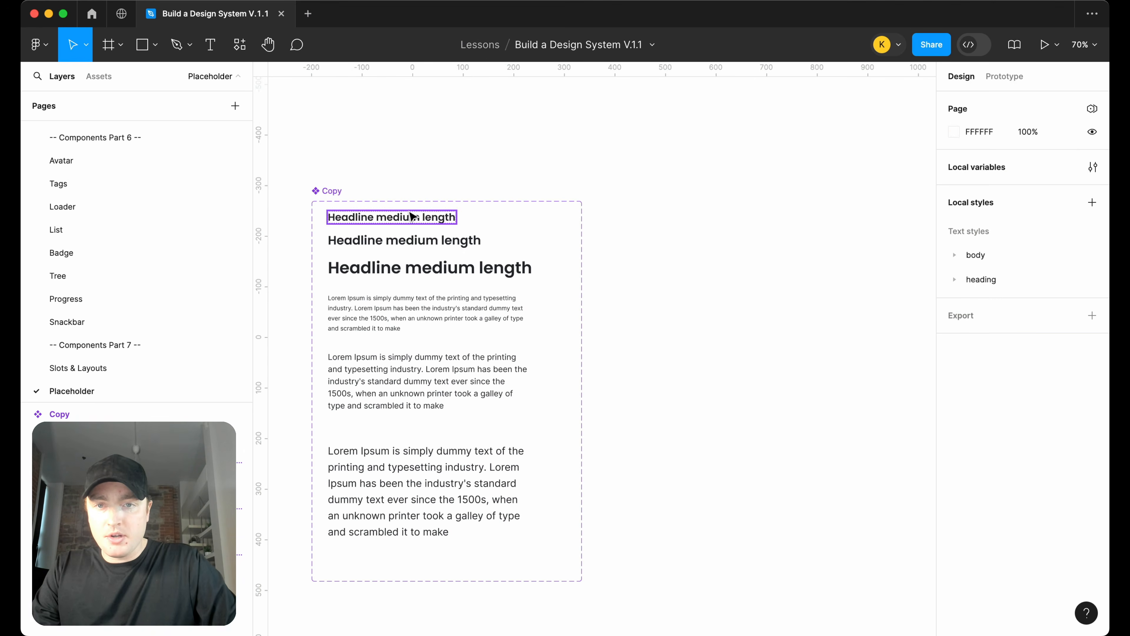
# Drag out an h5 heading instance from the Copy component set to the empty canvas on the right
pyautogui.click(403, 221)
pyautogui.moveTo(425, 241); pyautogui.dragTo(786, 259)
pyautogui.press('super+z')
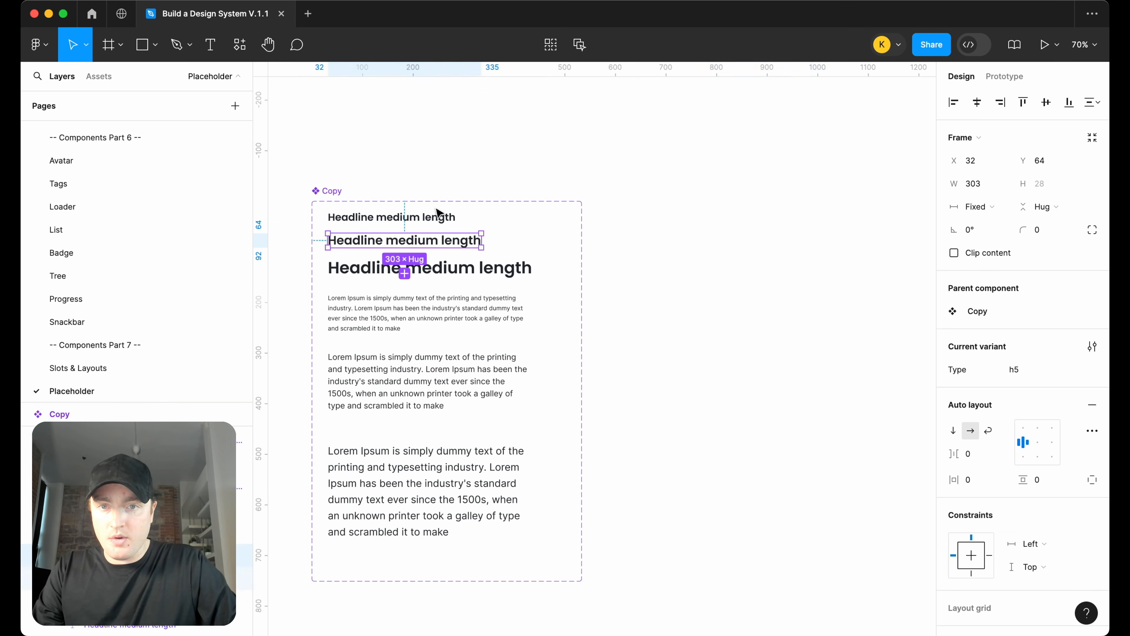
pyautogui.moveTo(450, 246); pyautogui.dragTo(794, 247)
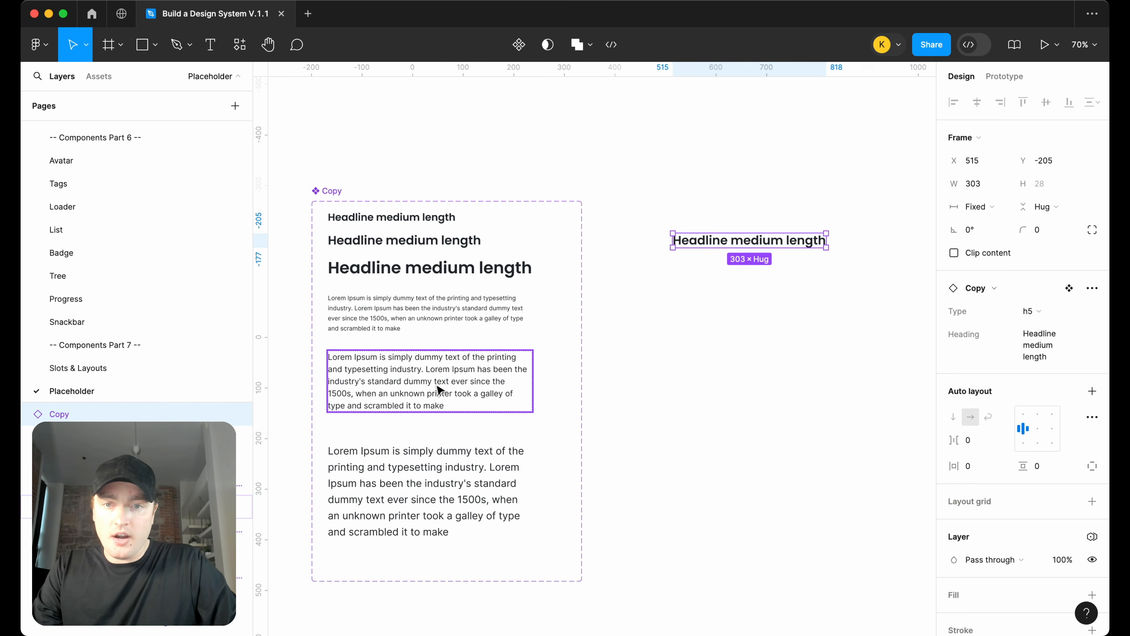
# Drag out a body-md instance and place it below the heading instance
pyautogui.click(438, 394)
pyautogui.moveTo(441, 395); pyautogui.dragTo(757, 275)
# Select both instances and wrap them in a vertical auto layout frame
pyautogui.hscroll(5, 686, 243)
pyautogui.keyDown('shift'); pyautogui.click(685, 243); pyautogui.keyUp('shift')
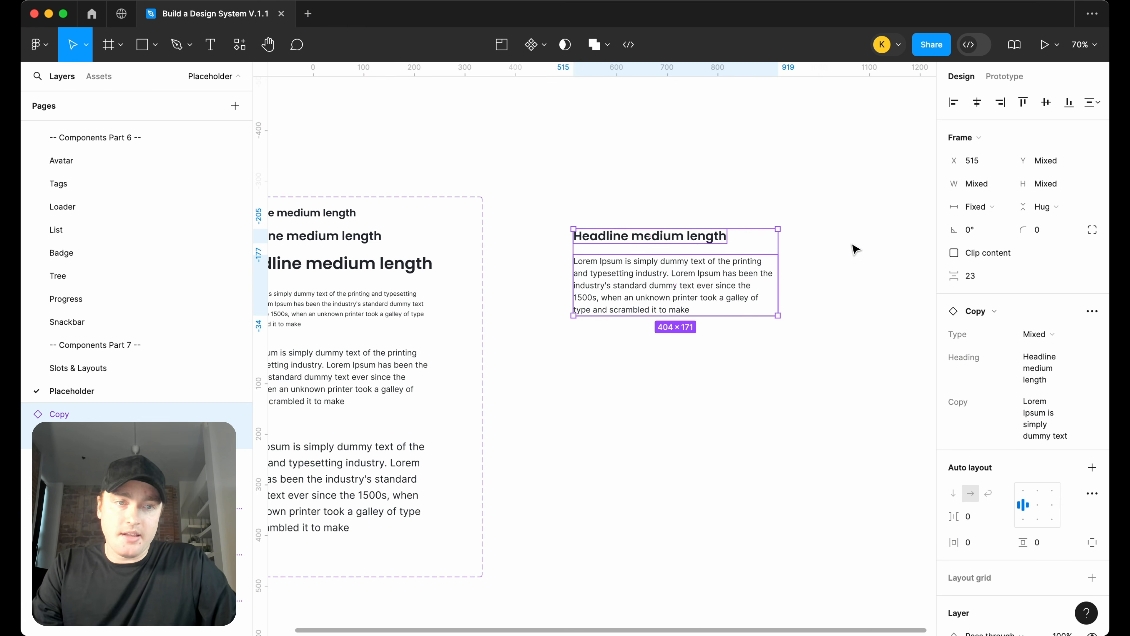
pyautogui.hotkey('shift', '2')
pyautogui.hotkey('shift', 'a')
# Set the auto layout gap between heading and body to 12
pyautogui.scroll(-2, 852, 245)
pyautogui.hscroll(3, 853, 246)
pyautogui.moveTo(410, 239); pyautogui.dragTo(499, 227)
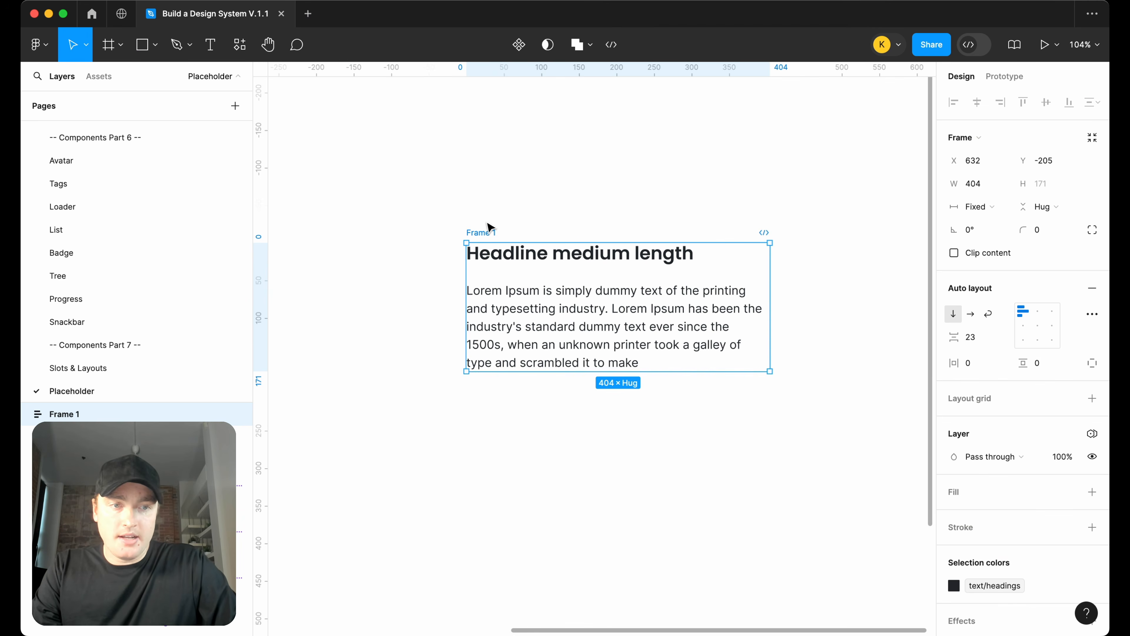
pyautogui.hscroll(1, 719, 298)
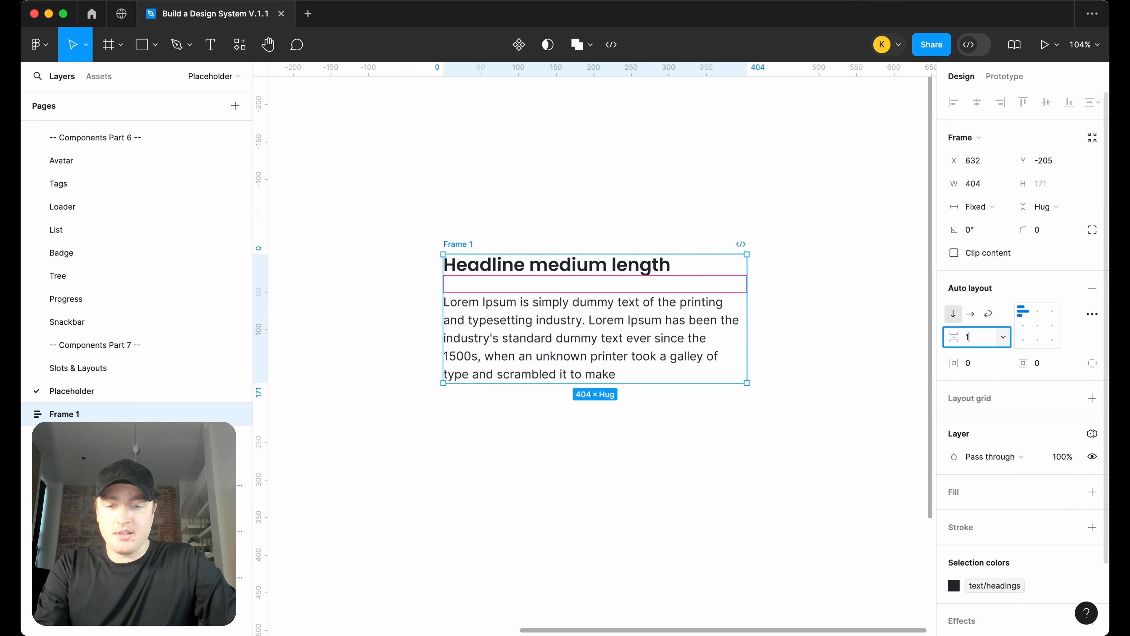
pyautogui.write('12')
pyautogui.press('Return')
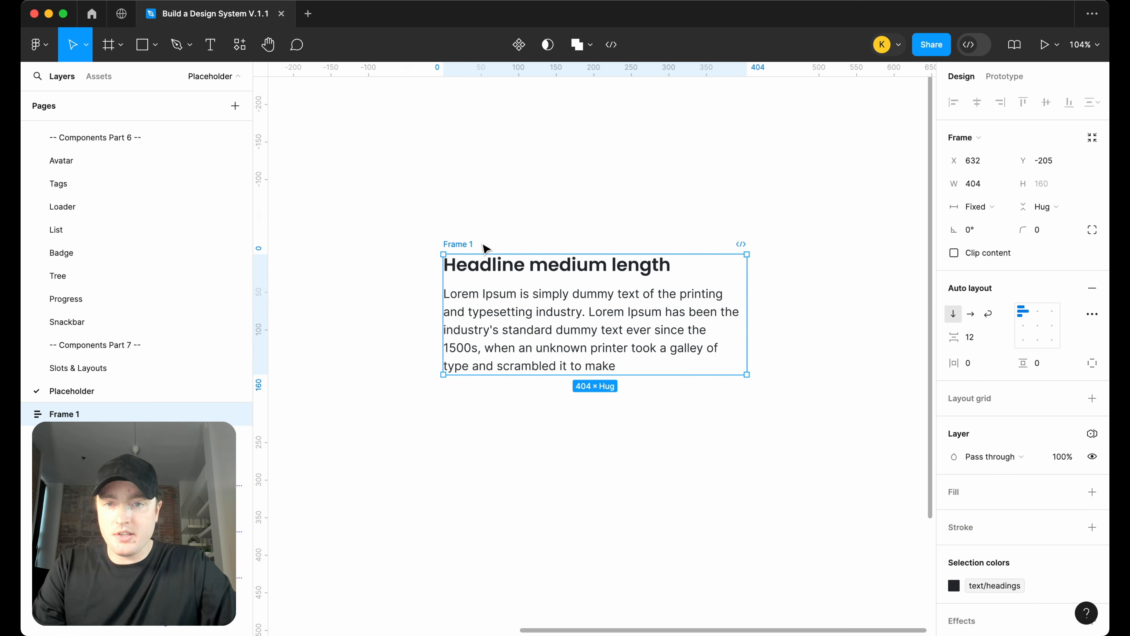
# Rename the auto layout frame to Copy Block
pyautogui.write('Copy Block')
pyautogui.press('Return')
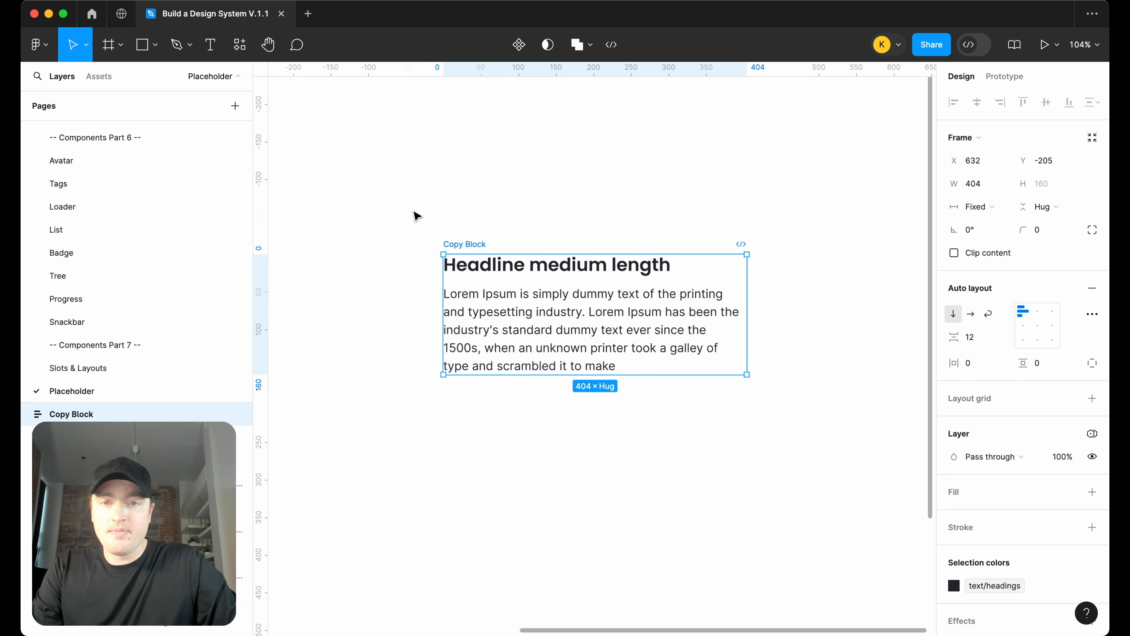
# Set the heading instance's width to fill the container
pyautogui.click(556, 266)
pyautogui.click(1004, 209)
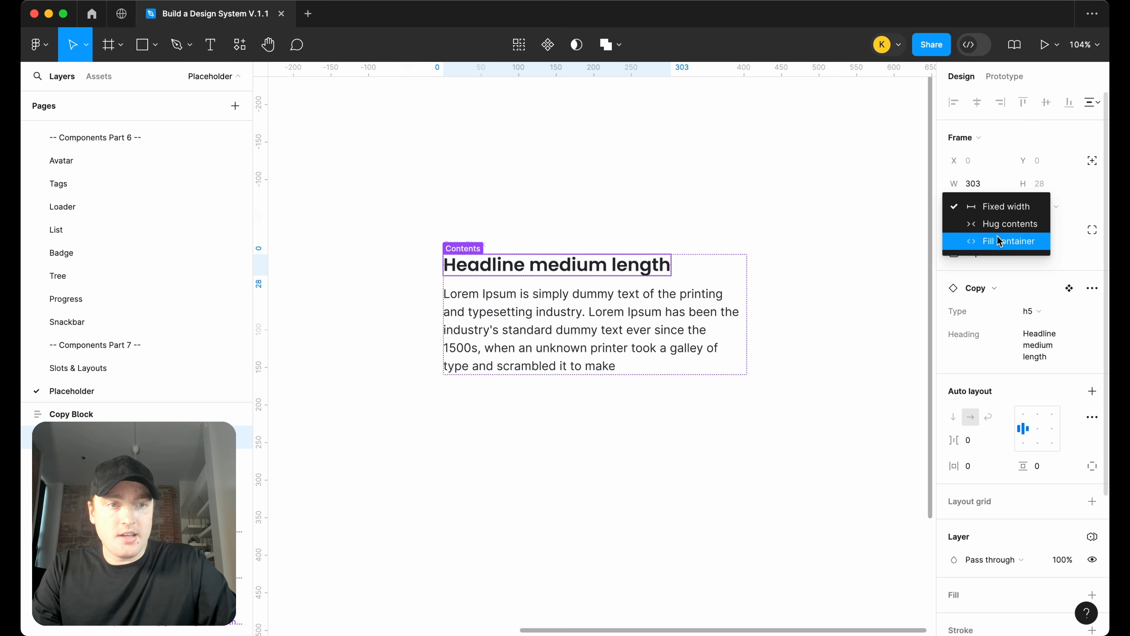
pyautogui.click(980, 240)
pyautogui.click(662, 336)
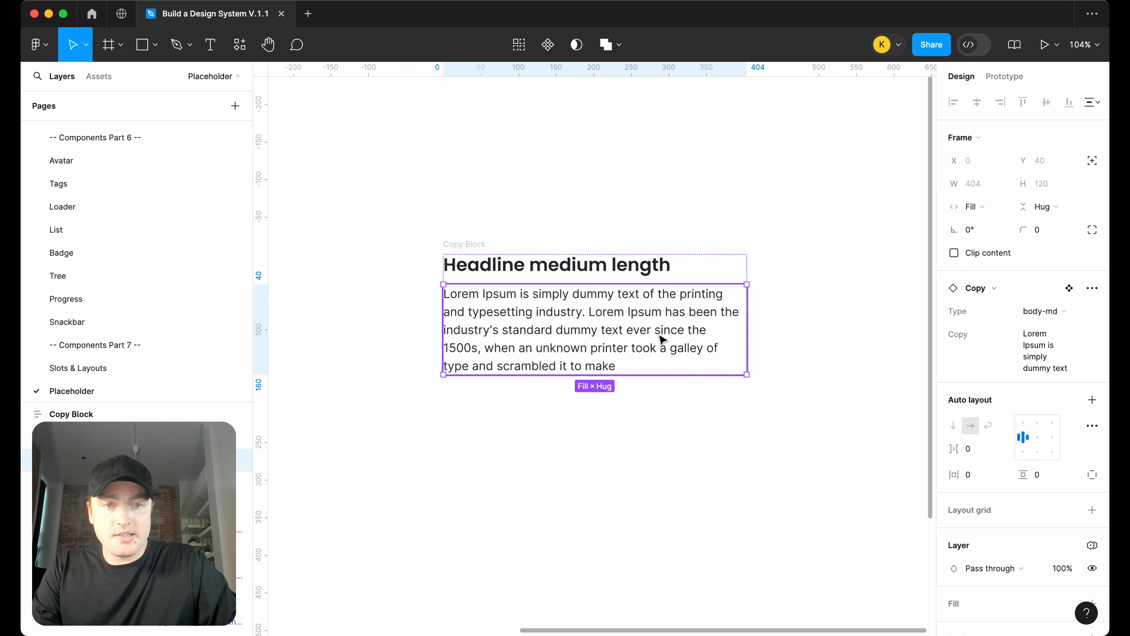
pyautogui.doubleClick(708, 331)
pyautogui.click(800, 311)
# Turn the Copy Block frame into a component
pyautogui.click(456, 244)
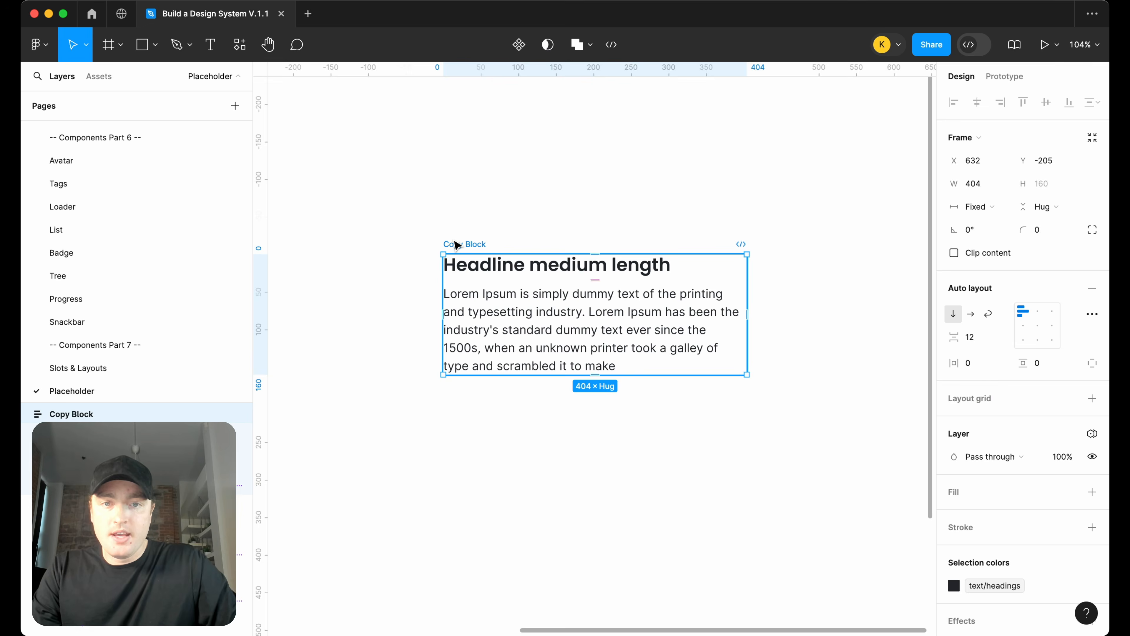
pyautogui.rightClick(452, 267)
pyautogui.click(534, 438)
# Drag out an instance of Copy Block to the right and widen it to about 574 px
pyautogui.scroll(-1, 577, 387)
pyautogui.scroll(-2, 577, 388)
pyautogui.moveTo(511, 367); pyautogui.dragTo(770, 361)
pyautogui.hscroll(3, 770, 361)
pyautogui.moveTo(717, 336); pyautogui.dragTo(741, 328)
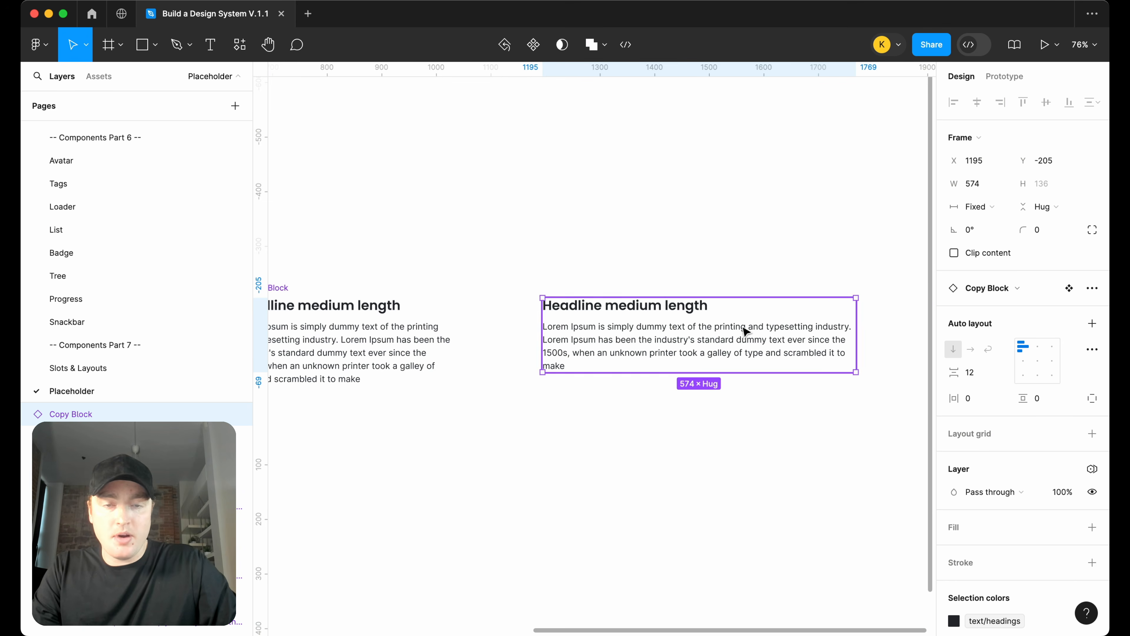
# Expose the nested instances' properties on the Copy Block main component
pyautogui.hscroll(-2, 741, 328)
pyautogui.scroll(-1, 741, 328)
pyautogui.click(368, 259)
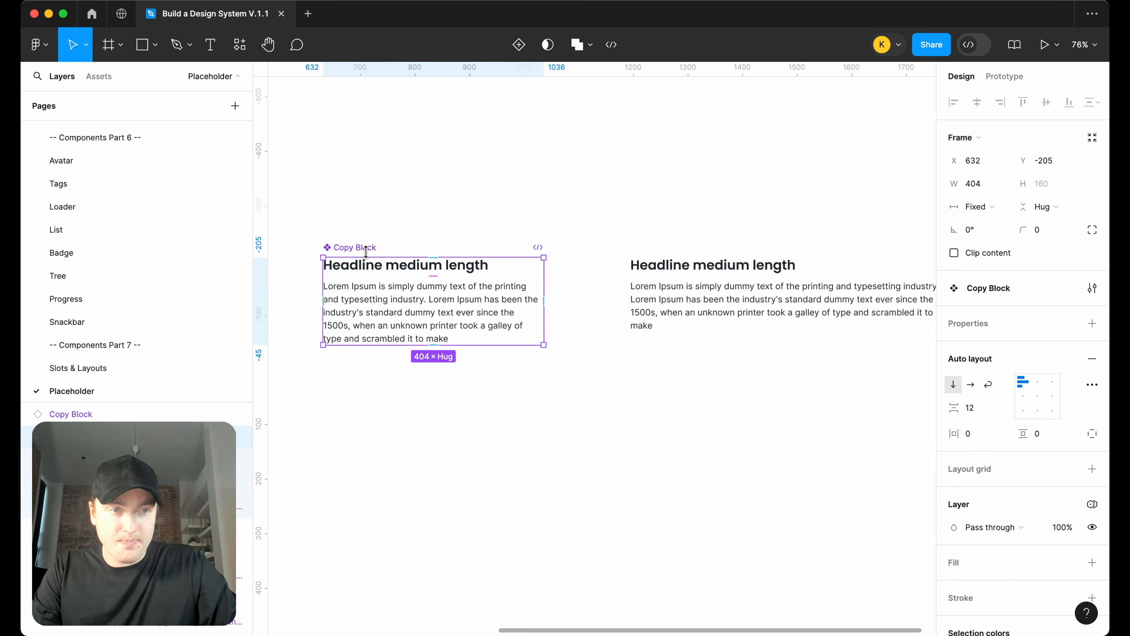
pyautogui.click(1091, 325)
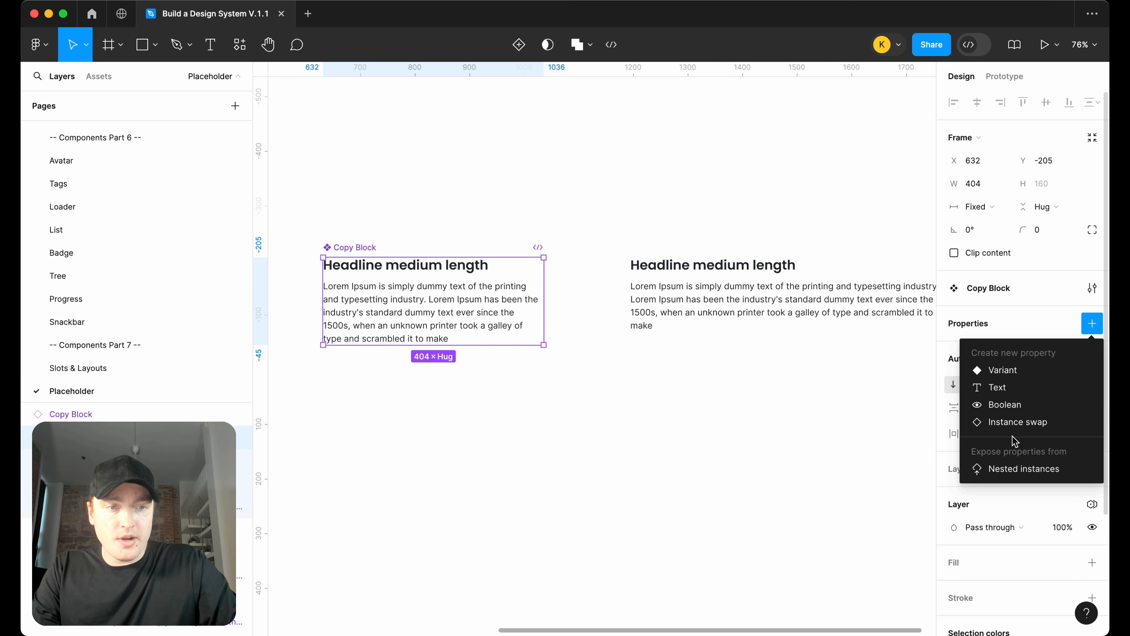
pyautogui.click(1006, 469)
# Select the Copy Block instance and set its nested body Copy type to body-sm
pyautogui.click(734, 352)
pyautogui.click(734, 374)
pyautogui.click(683, 373)
pyautogui.click(805, 290)
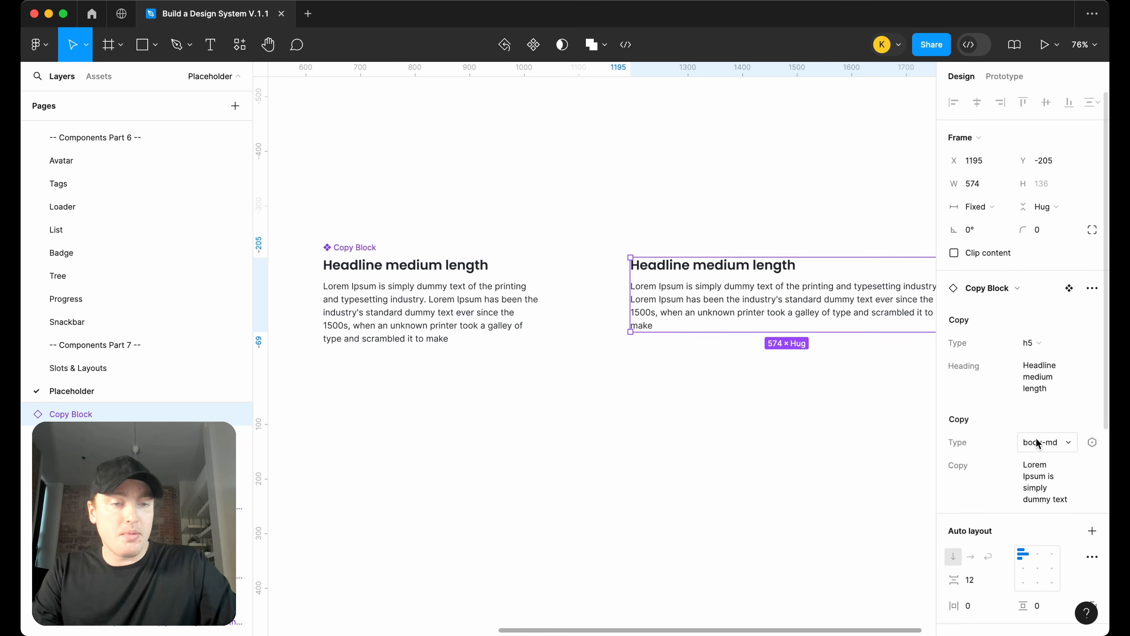
pyautogui.click(1030, 445)
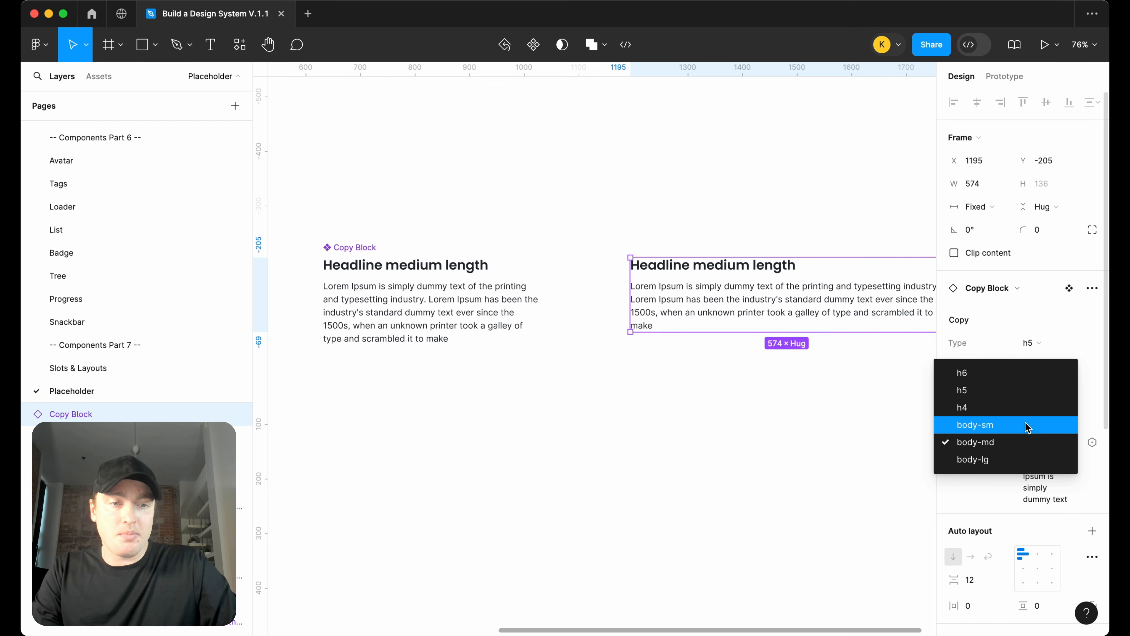
pyautogui.click(1029, 428)
pyautogui.click(1033, 447)
pyautogui.click(1027, 429)
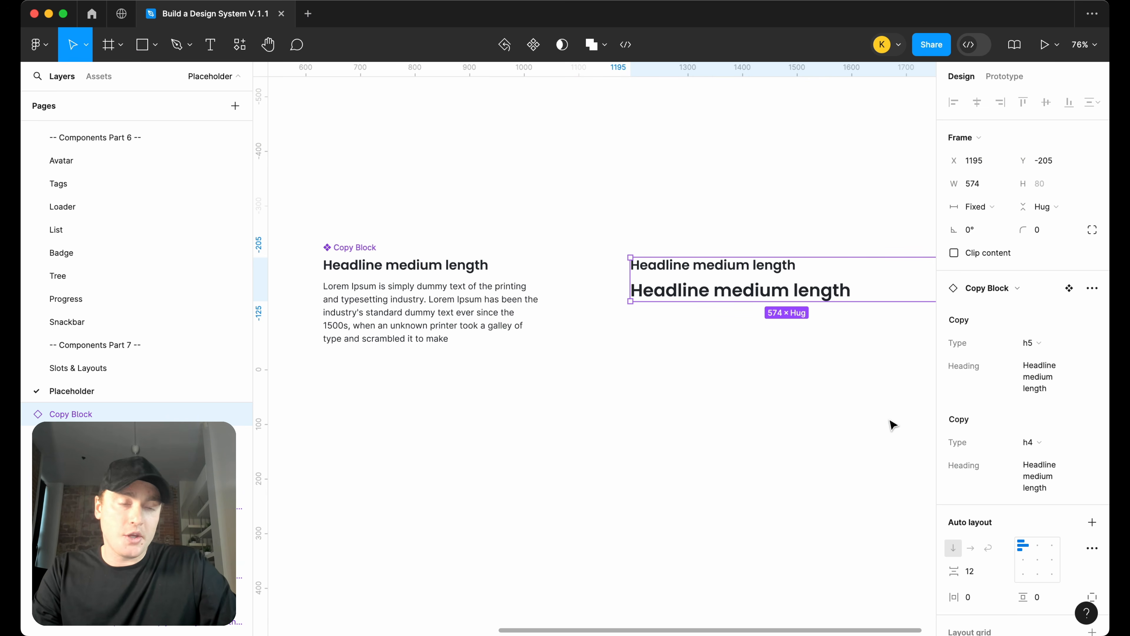
pyautogui.press('super+z')
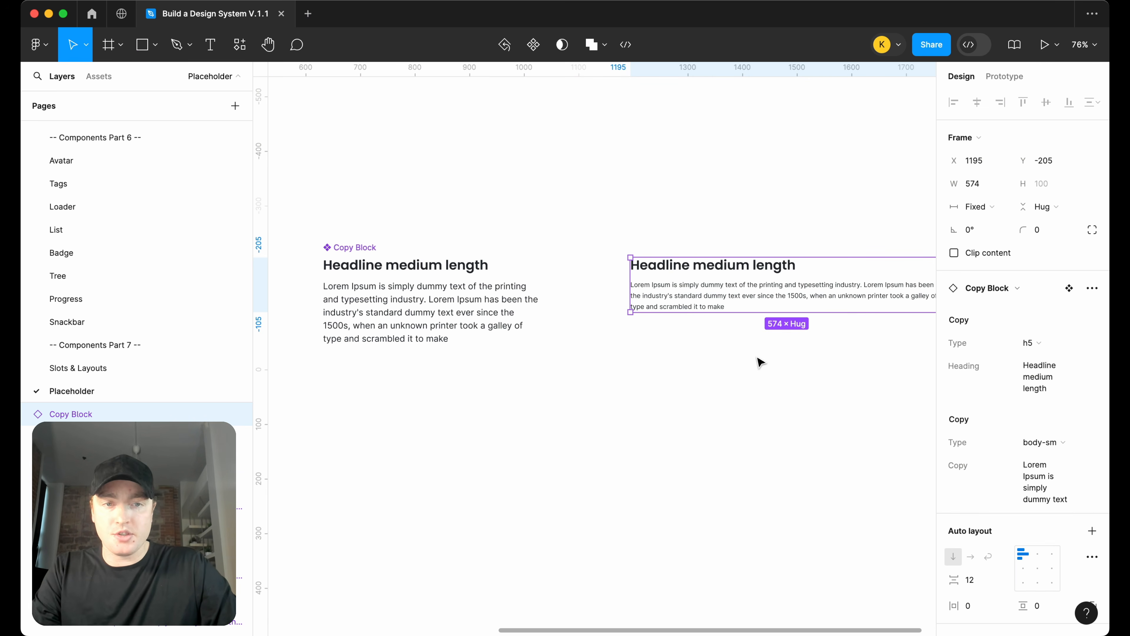
# Add a second variant to the Copy Block component below the first
pyautogui.click(379, 278)
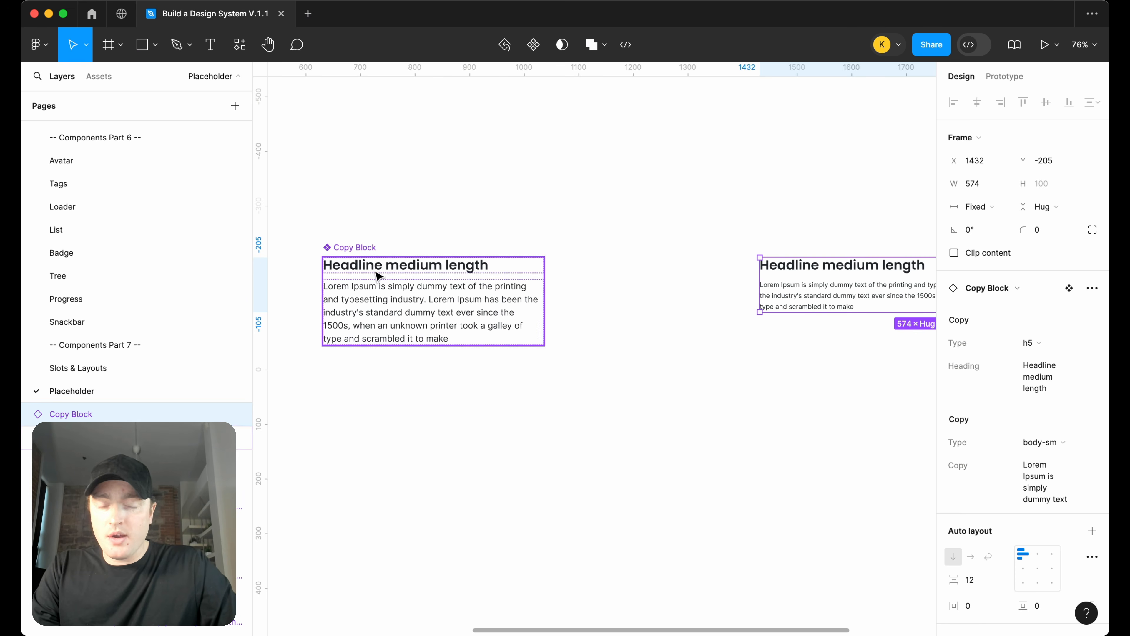
pyautogui.moveTo(359, 247); pyautogui.dragTo(486, 249)
pyautogui.hscroll(1, 505, 251)
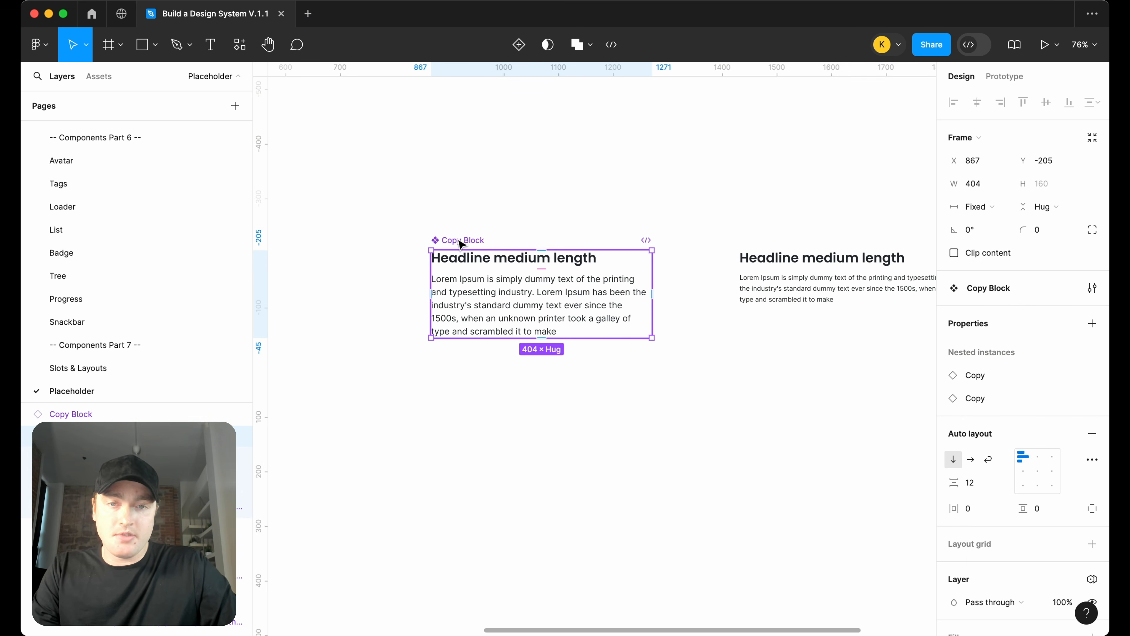
pyautogui.rightClick(460, 241)
pyautogui.moveTo(538, 442)
pyautogui.click(659, 463)
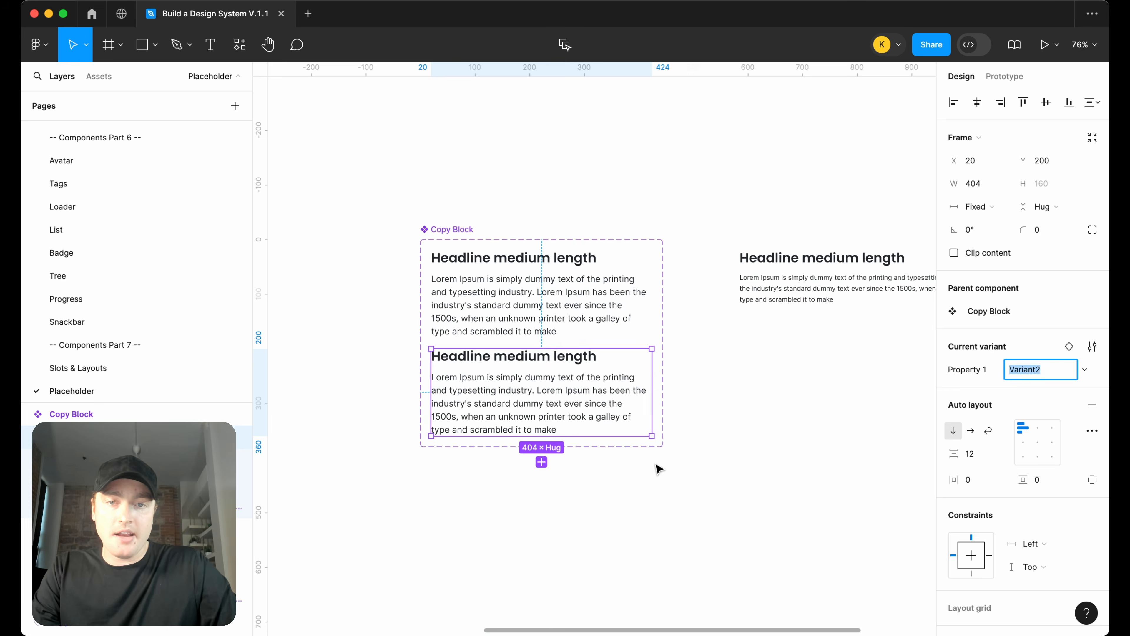
pyautogui.click(454, 228)
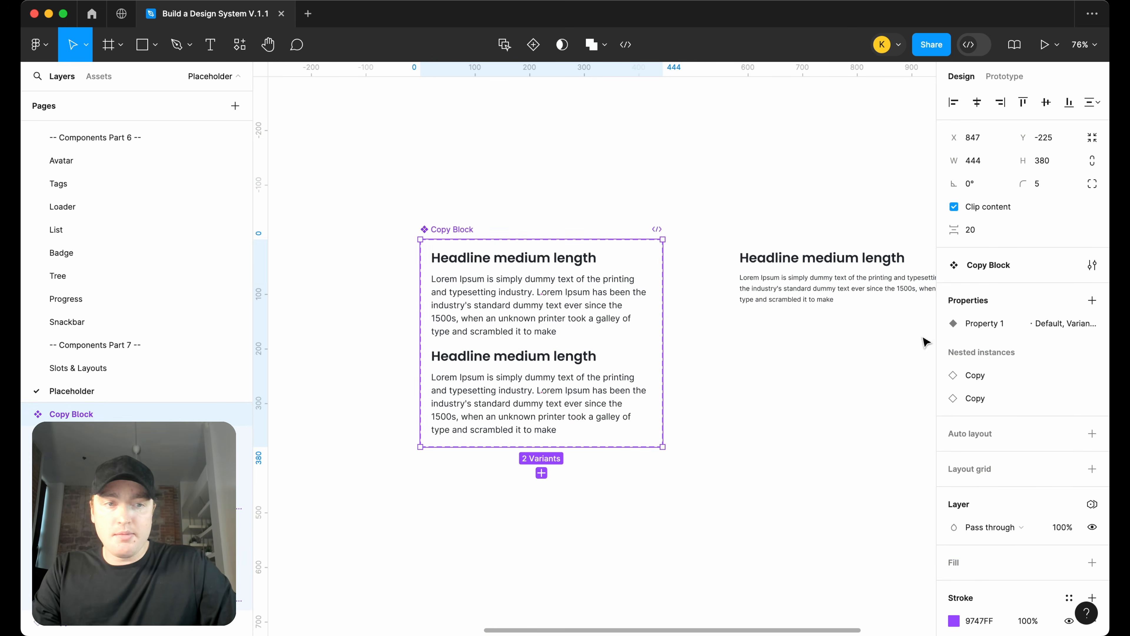
# Rename the variant property to Type and set the first variant's value to left
pyautogui.doubleClick(998, 327)
pyautogui.write('Type')
pyautogui.press('Return')
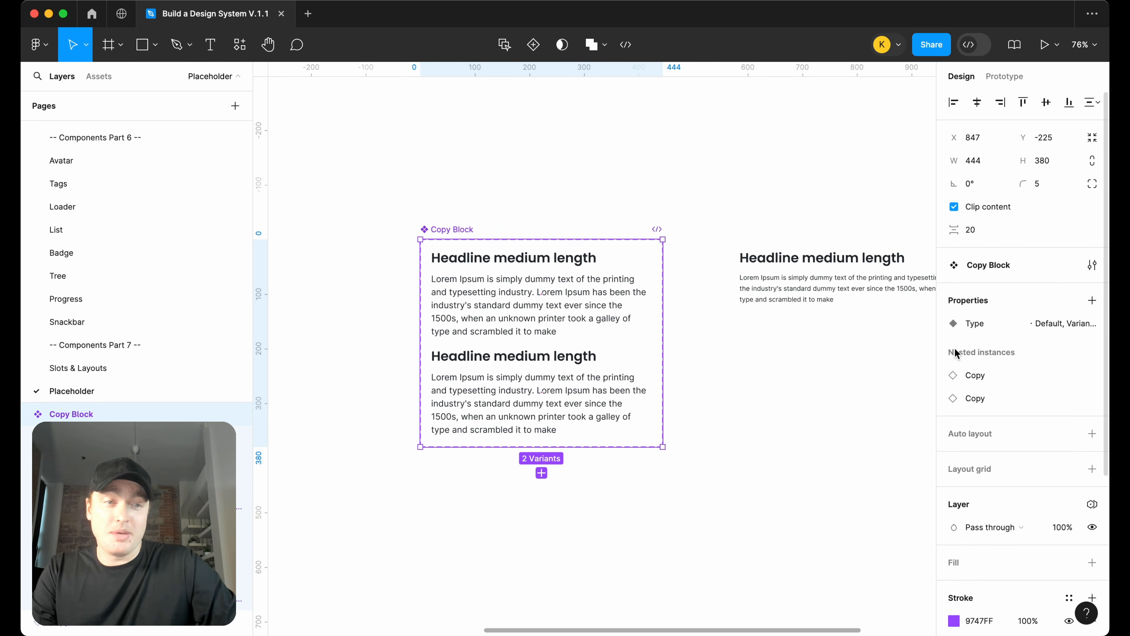
pyautogui.click(584, 312)
pyautogui.click(1028, 374)
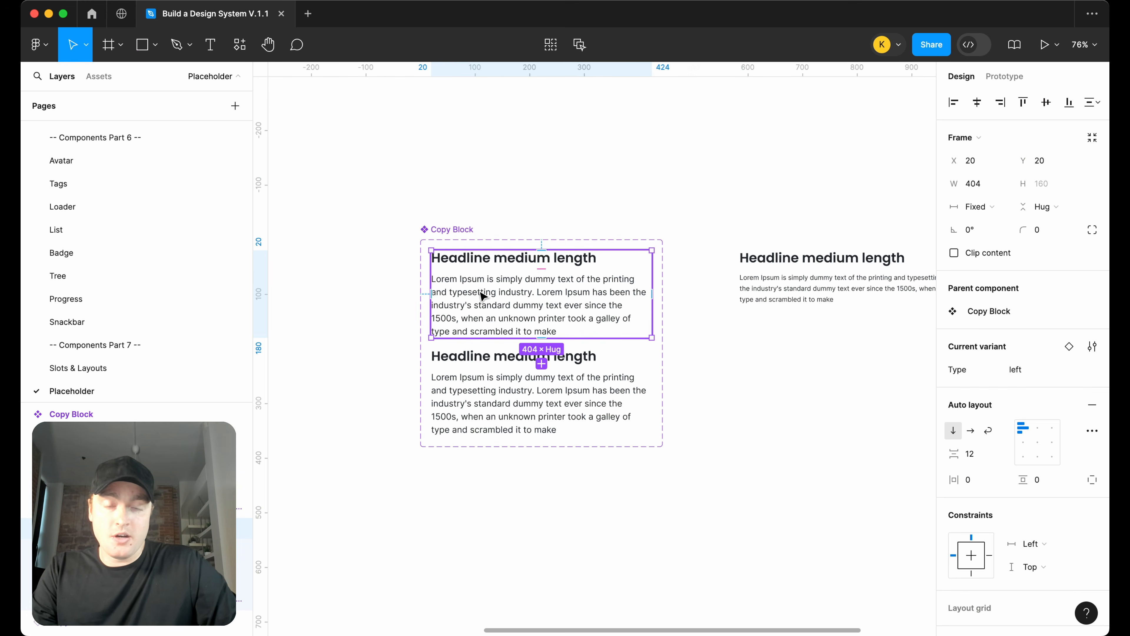
# Center-align the heading and body text in the second variant
pyautogui.click(534, 376)
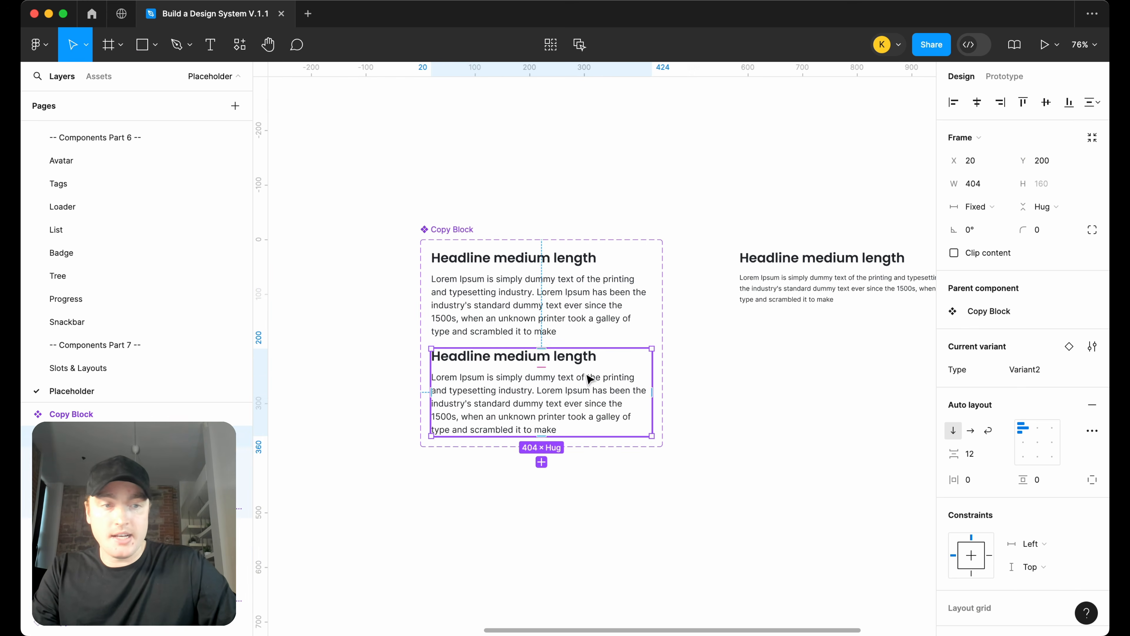
pyautogui.click(513, 399)
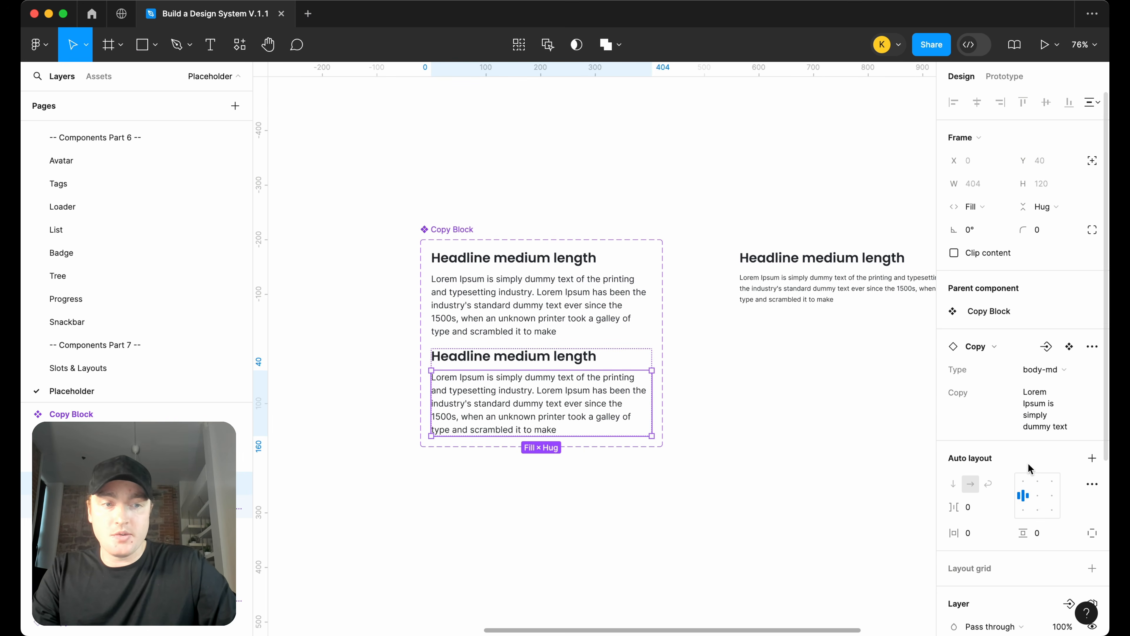
pyautogui.press('Return')
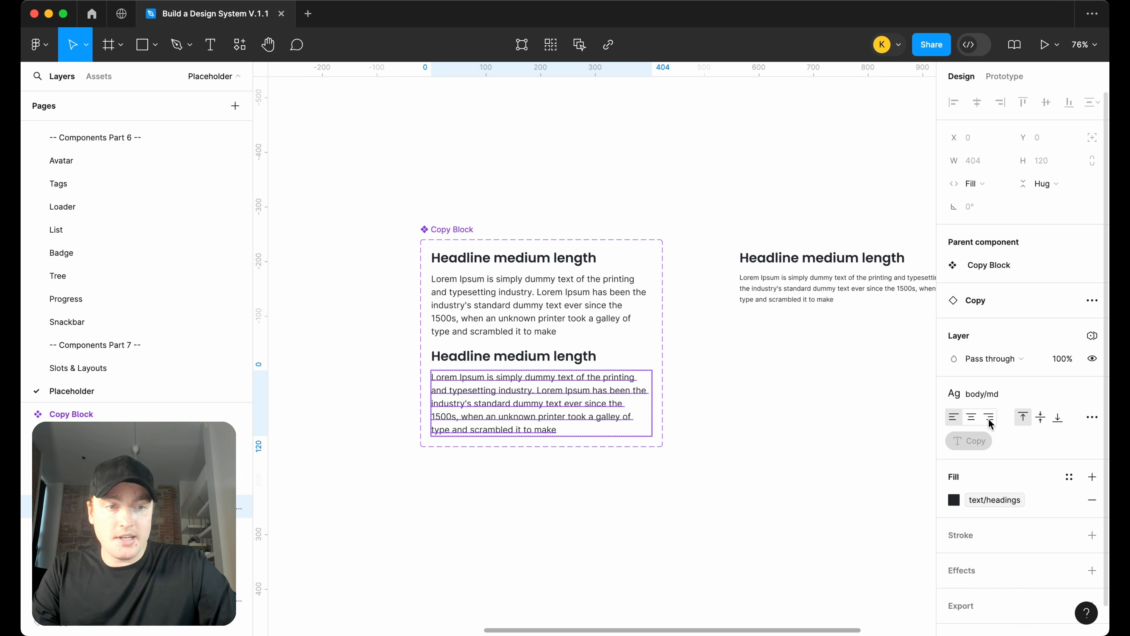
pyautogui.click(971, 416)
pyautogui.hotkey('shift', 'Tab')
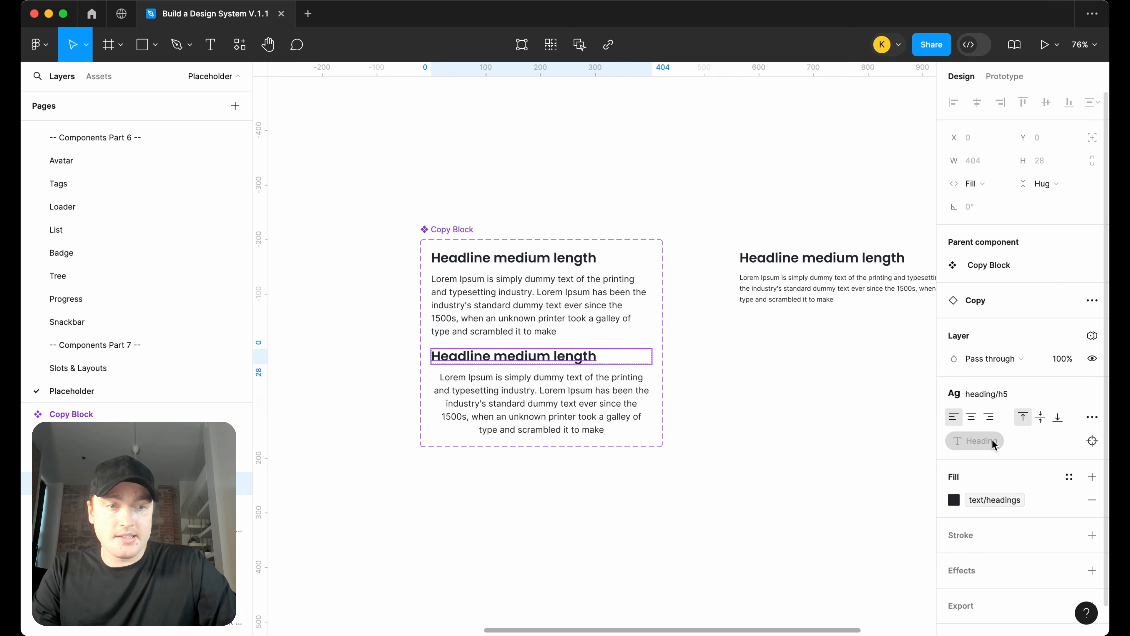
pyautogui.click(971, 417)
pyautogui.click(731, 416)
pyautogui.click(588, 363)
pyautogui.click(588, 363)
pyautogui.click(586, 425)
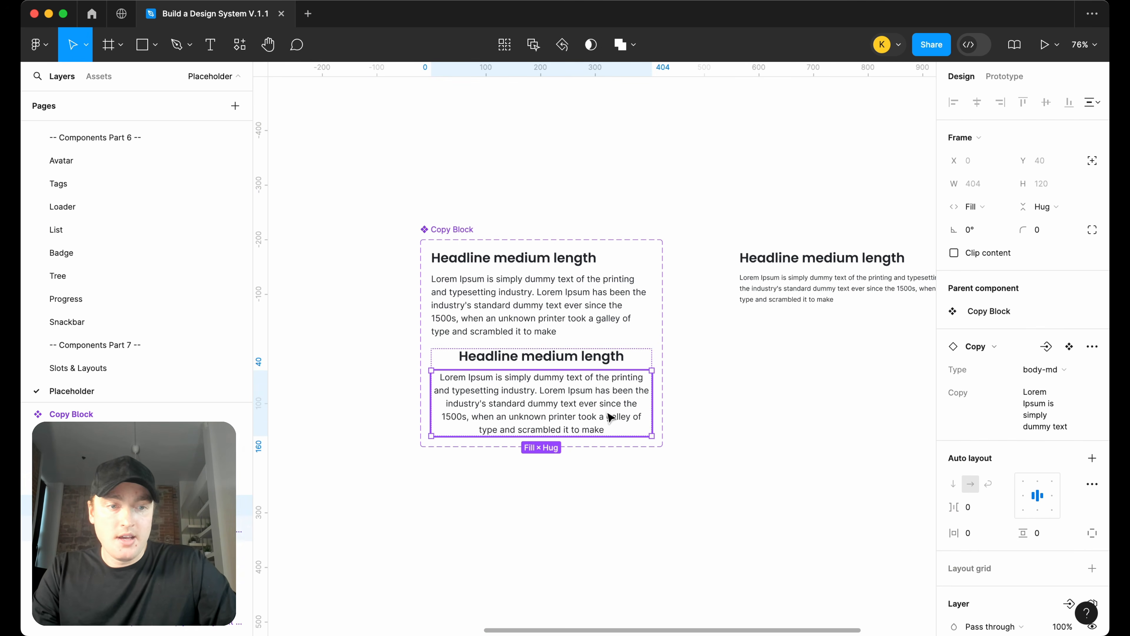
# Check the Type options offered on the Copy Block instance
pyautogui.click(694, 471)
pyautogui.hscroll(1, 693, 471)
pyautogui.hscroll(5, 554, 270)
pyautogui.scroll(-2, 668, 276)
pyautogui.click(694, 263)
pyautogui.moveTo(736, 255); pyautogui.dragTo(725, 255)
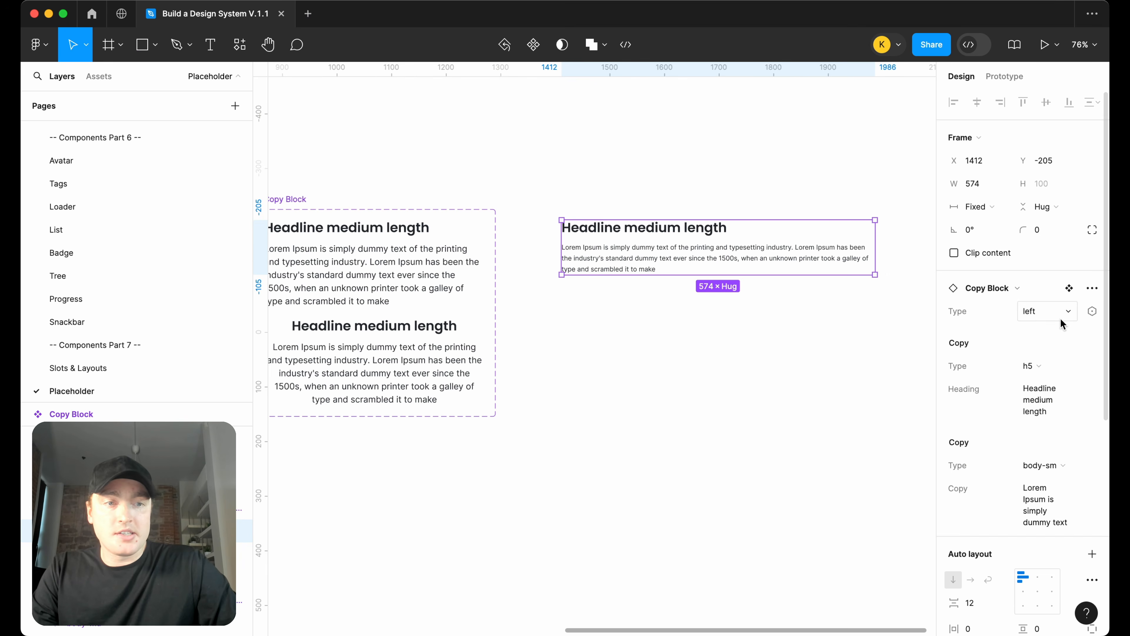
pyautogui.scroll(1, 777, 328)
pyautogui.hscroll(-1, 778, 328)
pyautogui.click(1032, 310)
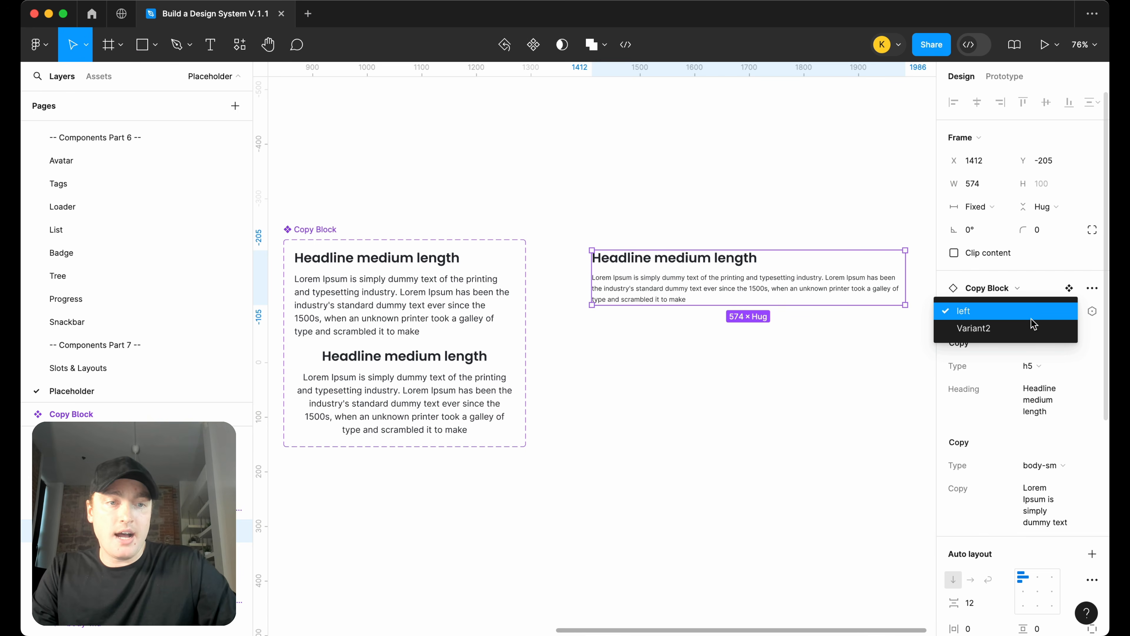
# Name the second variant's Type value center and switch the instance's Type to center
pyautogui.click(400, 389)
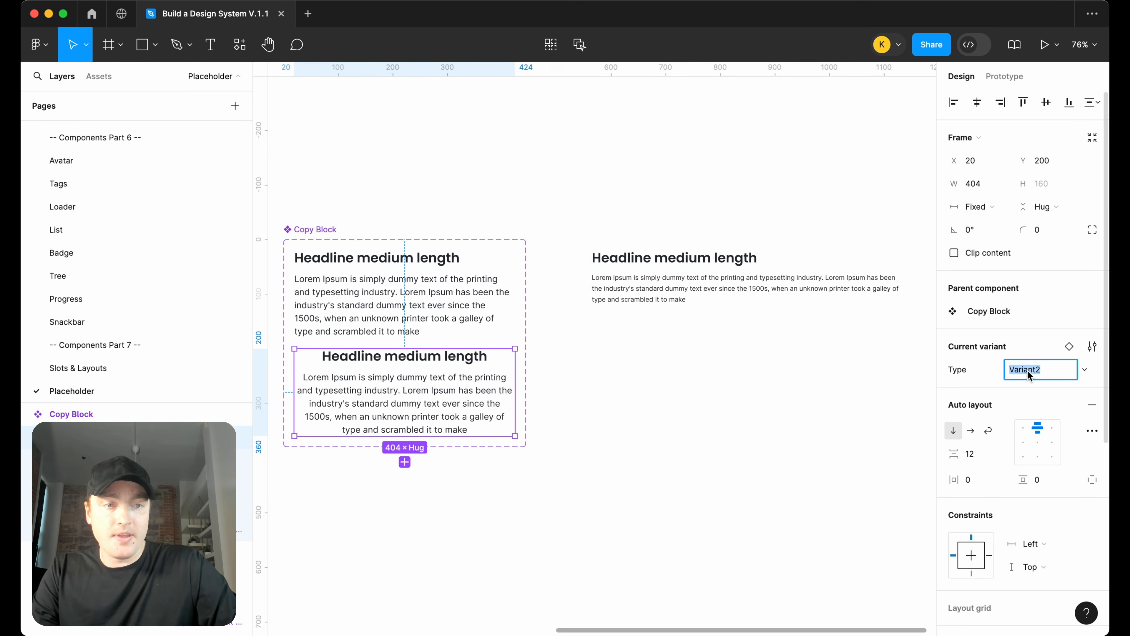
pyautogui.write('center')
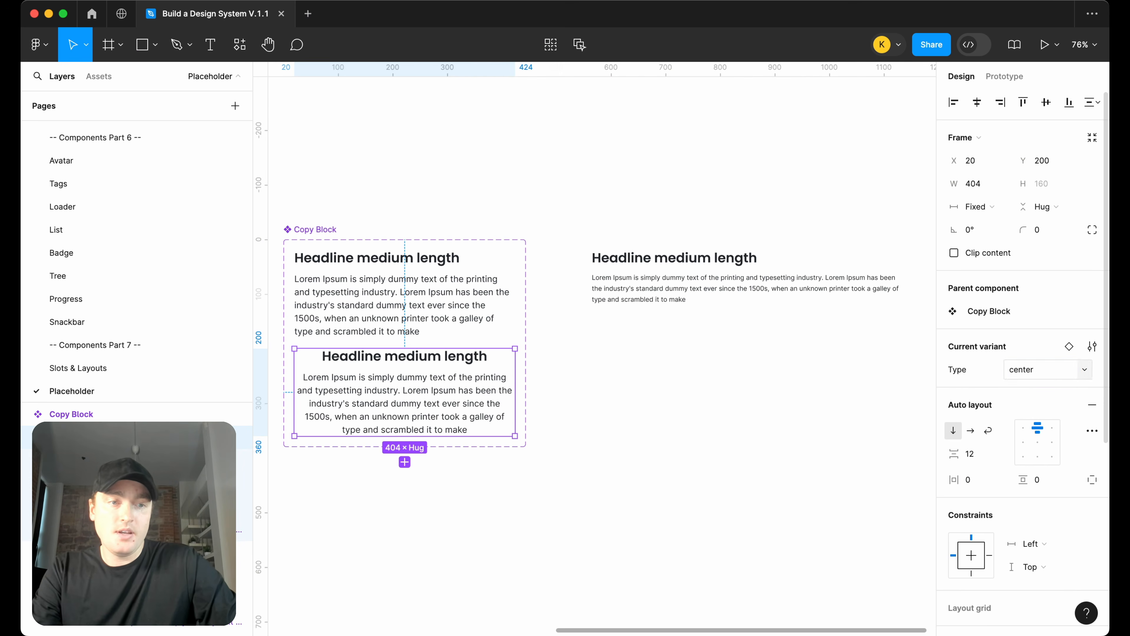
pyautogui.click(784, 283)
pyautogui.click(1047, 314)
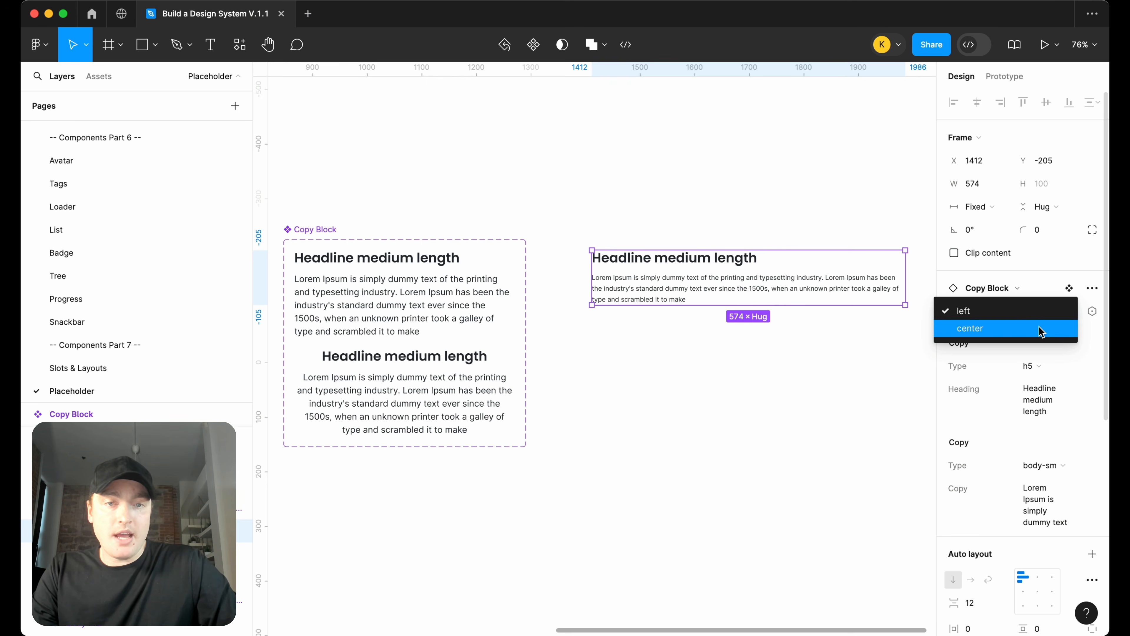
pyautogui.click(1040, 330)
# Narrow the Copy Block instance to about 496 px wide
pyautogui.click(871, 362)
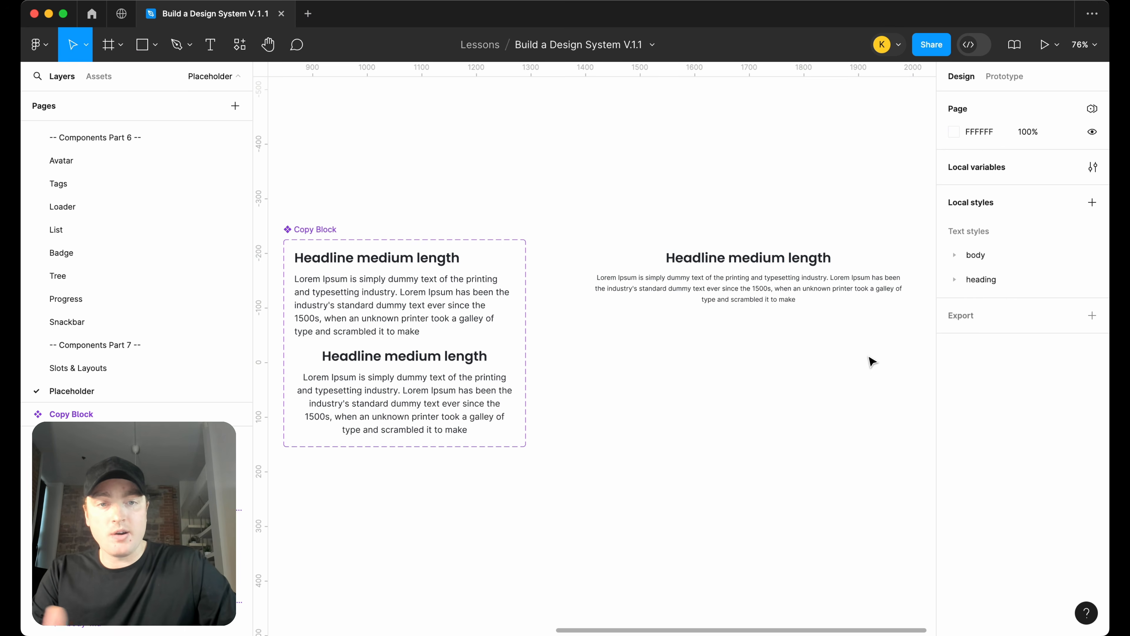
pyautogui.click(807, 290)
pyautogui.moveTo(905, 285); pyautogui.dragTo(863, 283)
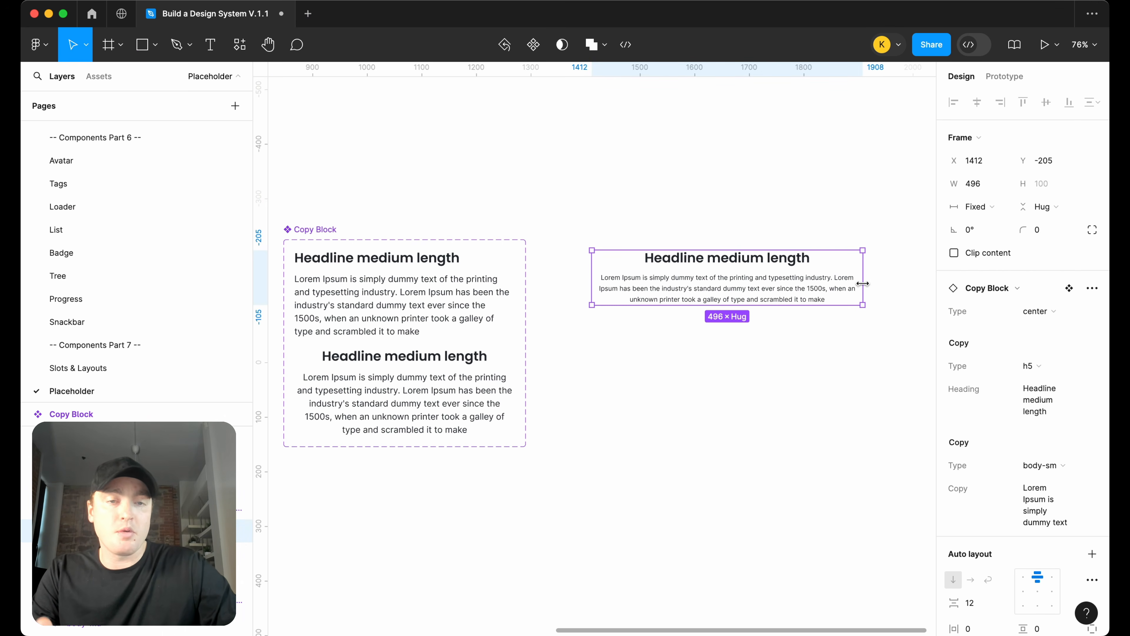
pyautogui.scroll(1, 816, 349)
pyautogui.click(812, 364)
pyautogui.moveTo(773, 310); pyautogui.dragTo(748, 309)
pyautogui.click(753, 378)
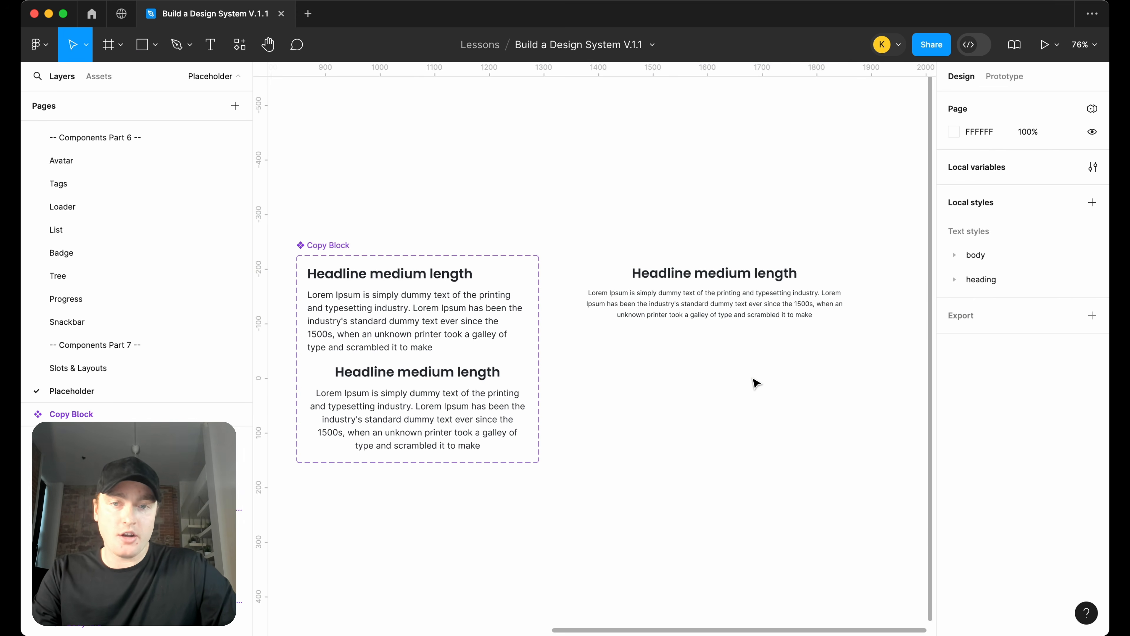
# Move the Copy Block component set next to the Copy set and delete the test instance
pyautogui.scroll(-5, 753, 383)
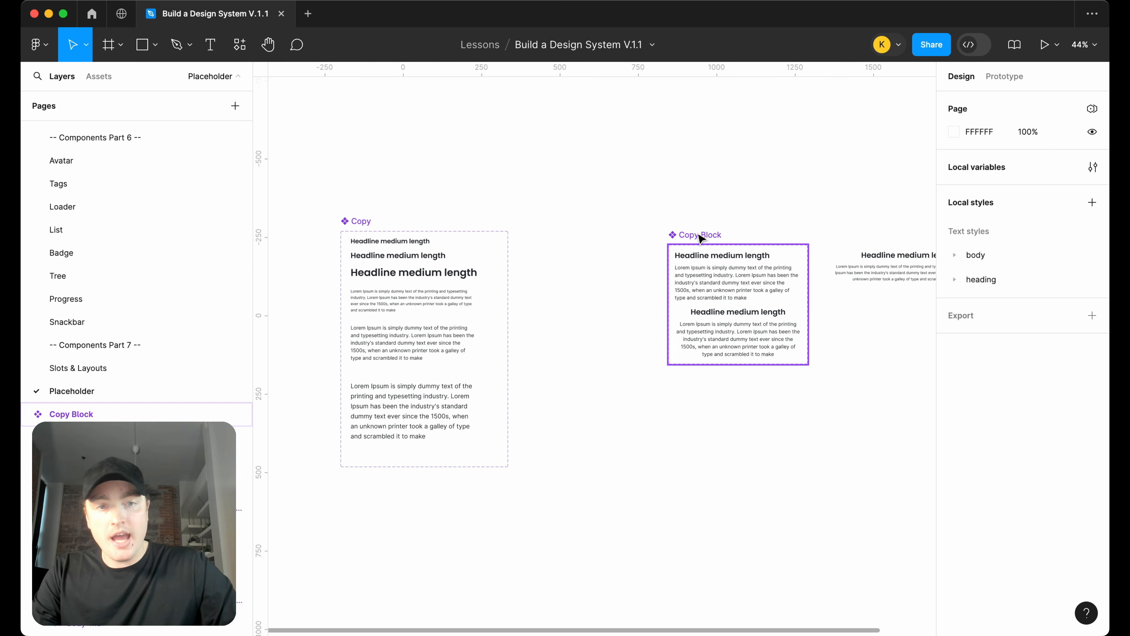
pyautogui.moveTo(700, 238); pyautogui.dragTo(557, 224)
pyautogui.click(870, 271)
pyautogui.press('Delete')
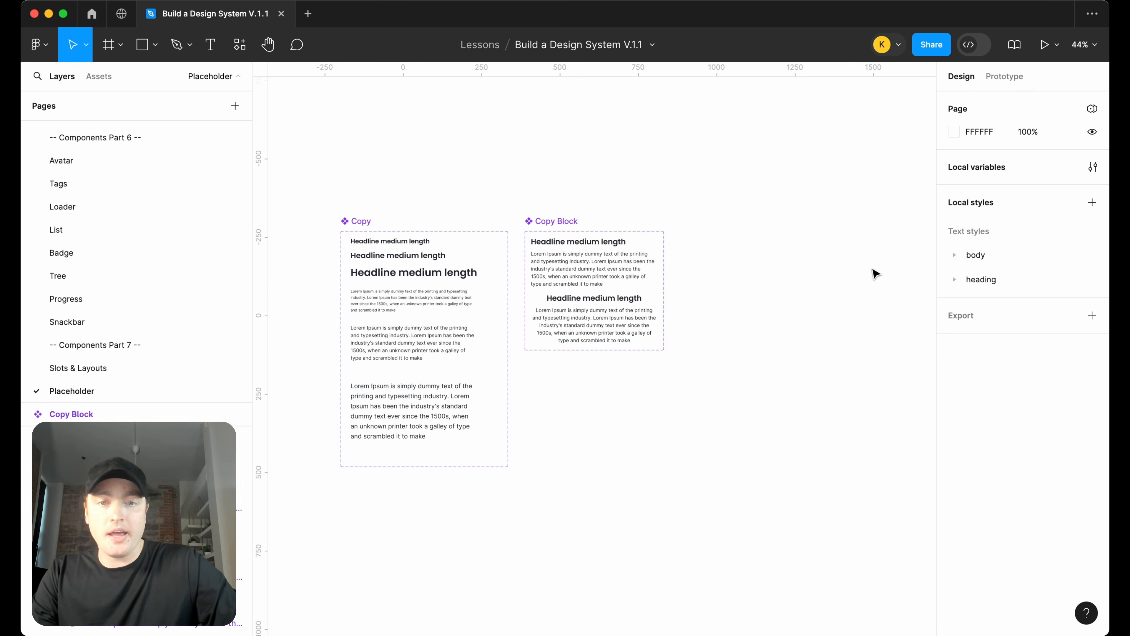
pyautogui.scroll(2, 757, 305)
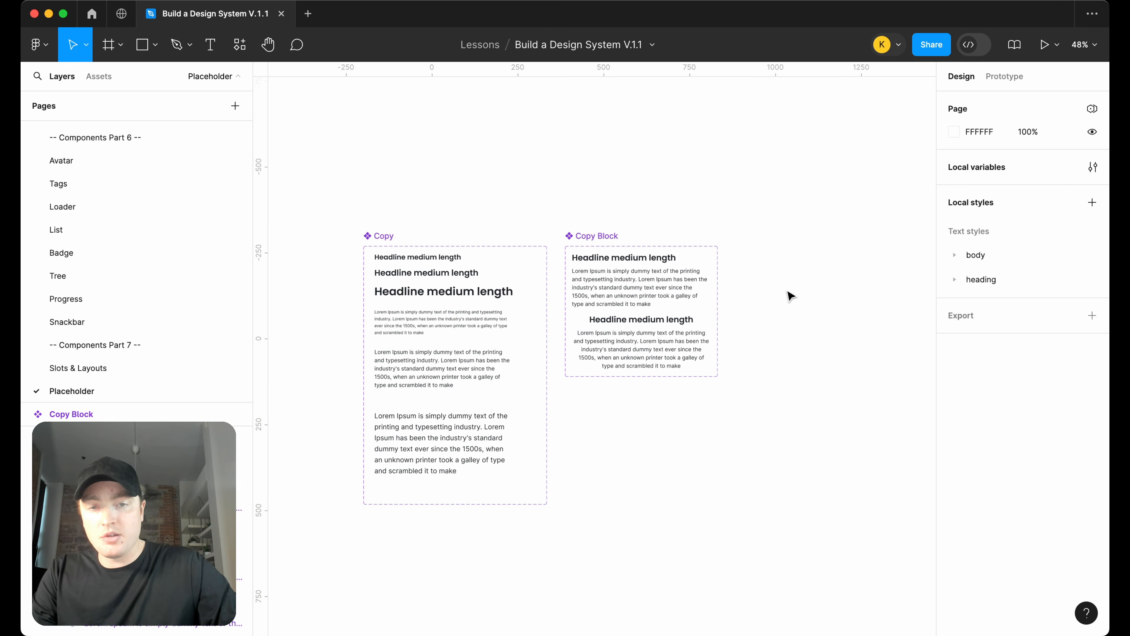
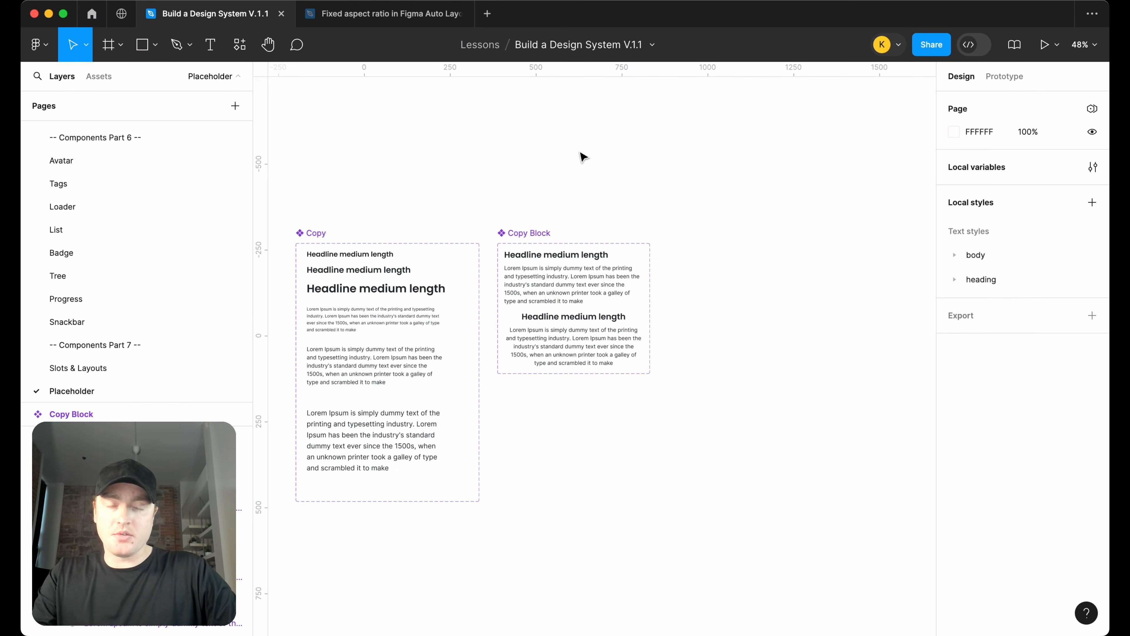
# Copy the Fixed-aspect-ratio-spacer component set from the community file and paste it beside the Copy Block set
pyautogui.click(401, 19)
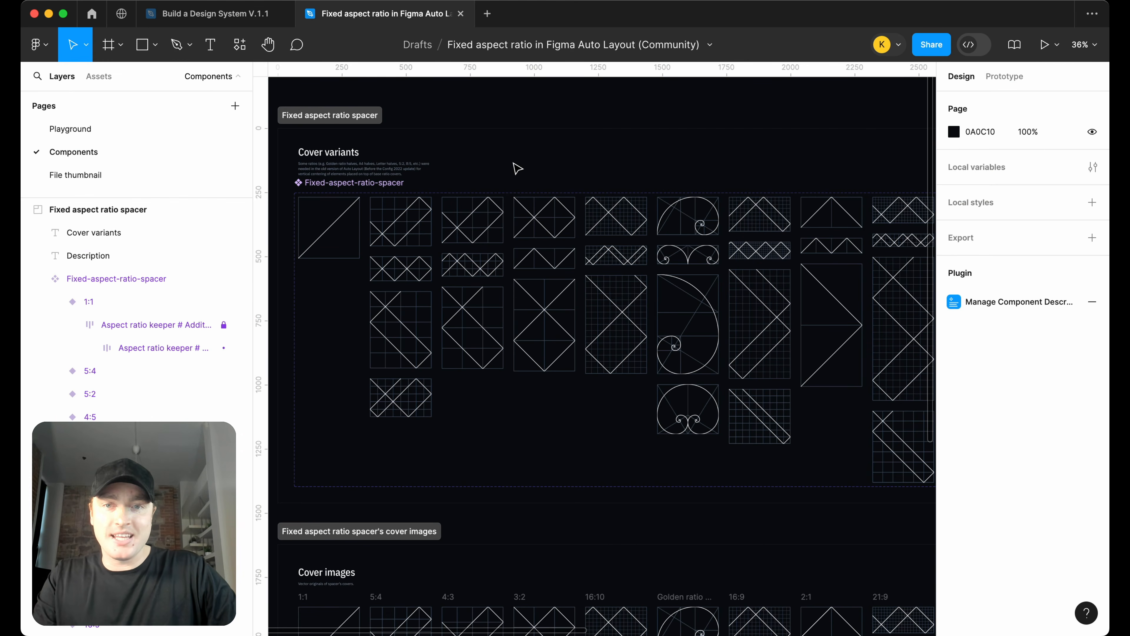
pyautogui.click(397, 183)
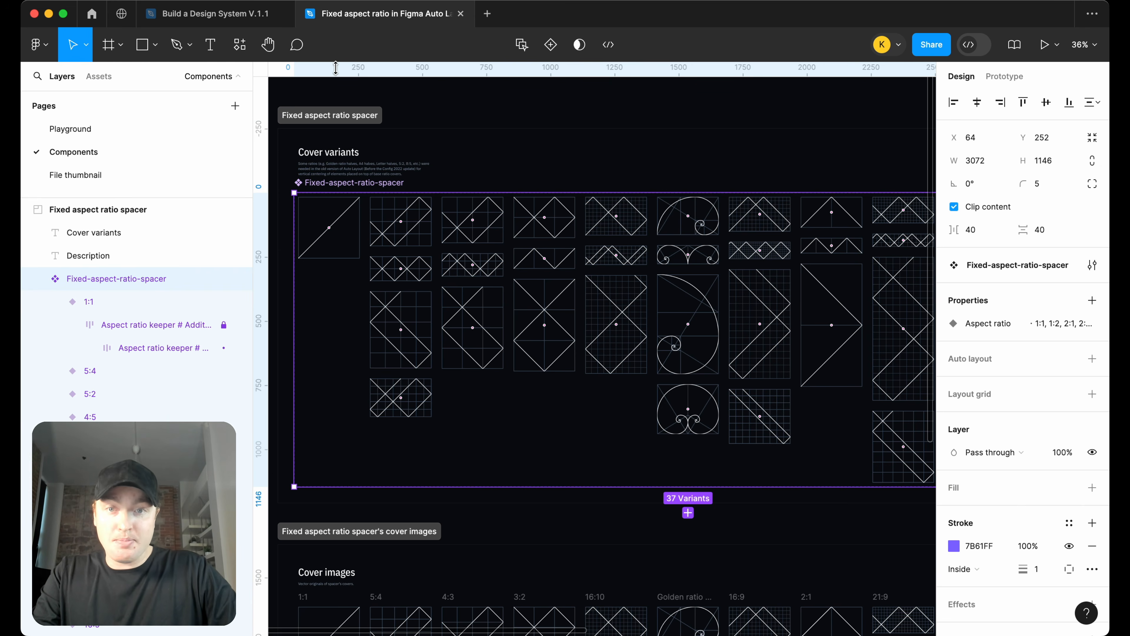
pyautogui.click(227, 18)
pyautogui.hotkey('ctrl', 'v')
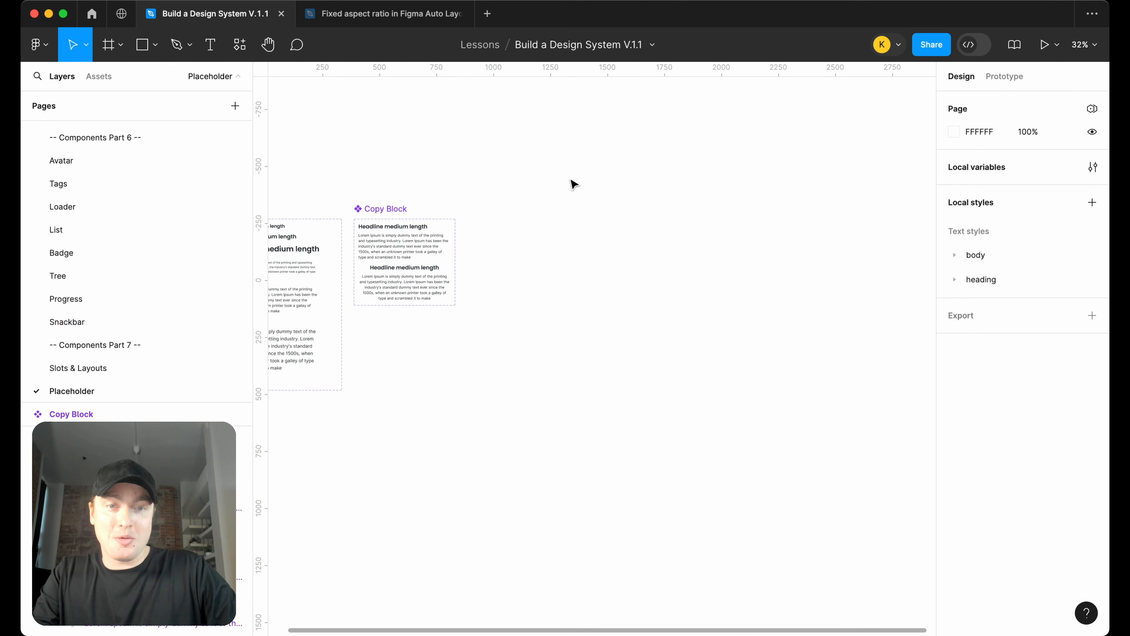
pyautogui.scroll(-3, 401, 216)
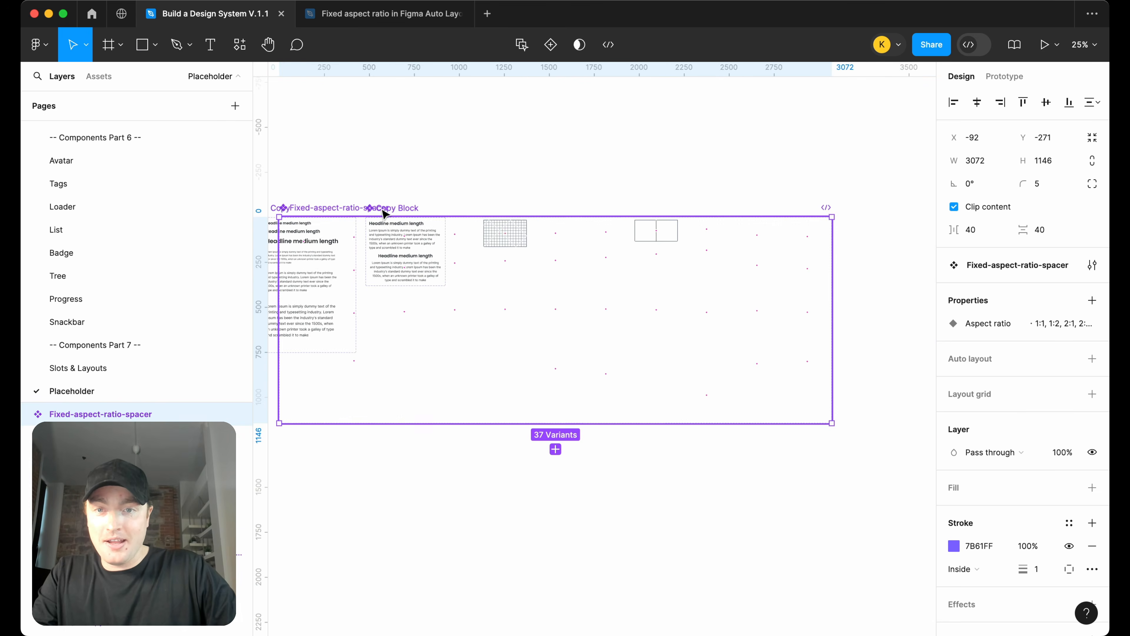
pyautogui.moveTo(378, 214); pyautogui.dragTo(575, 212)
pyautogui.click(599, 186)
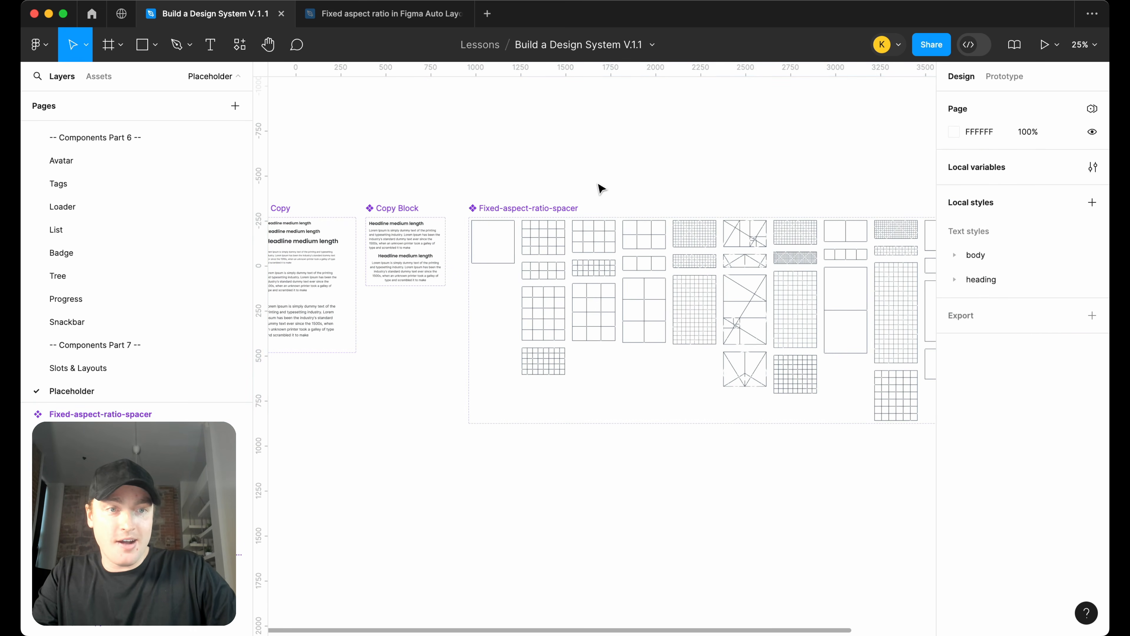
# Set the page background colour to black, 000000
pyautogui.click(953, 134)
pyautogui.moveTo(877, 215); pyautogui.dragTo(765, 325)
pyautogui.click(614, 177)
pyautogui.scroll(3, 622, 232)
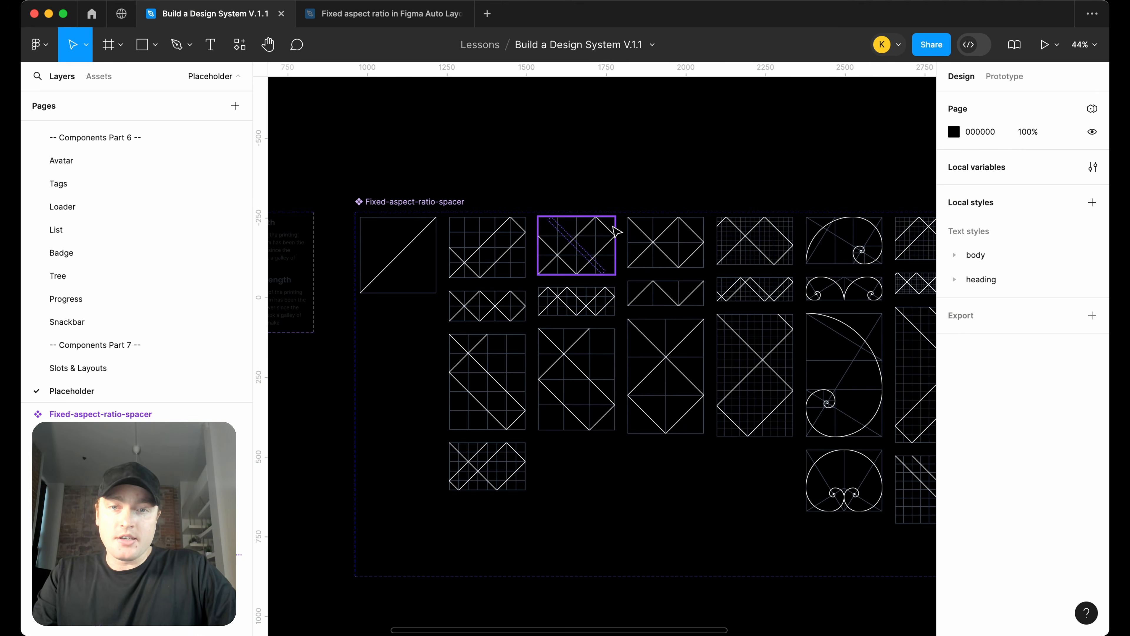
# Place an instance of the 1:1 aspect-ratio variant above the component set
pyautogui.hscroll(-2, 613, 227)
pyautogui.click(431, 269)
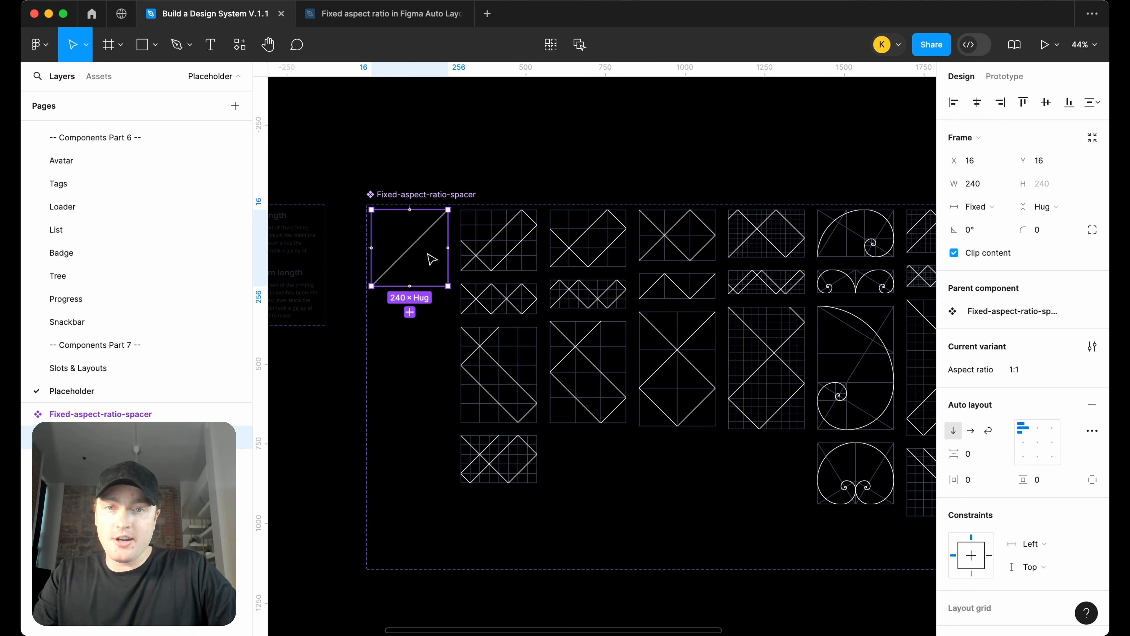
pyautogui.hscroll(1, 442, 194)
pyautogui.scroll(-1, 441, 194)
pyautogui.hscroll(1, 441, 194)
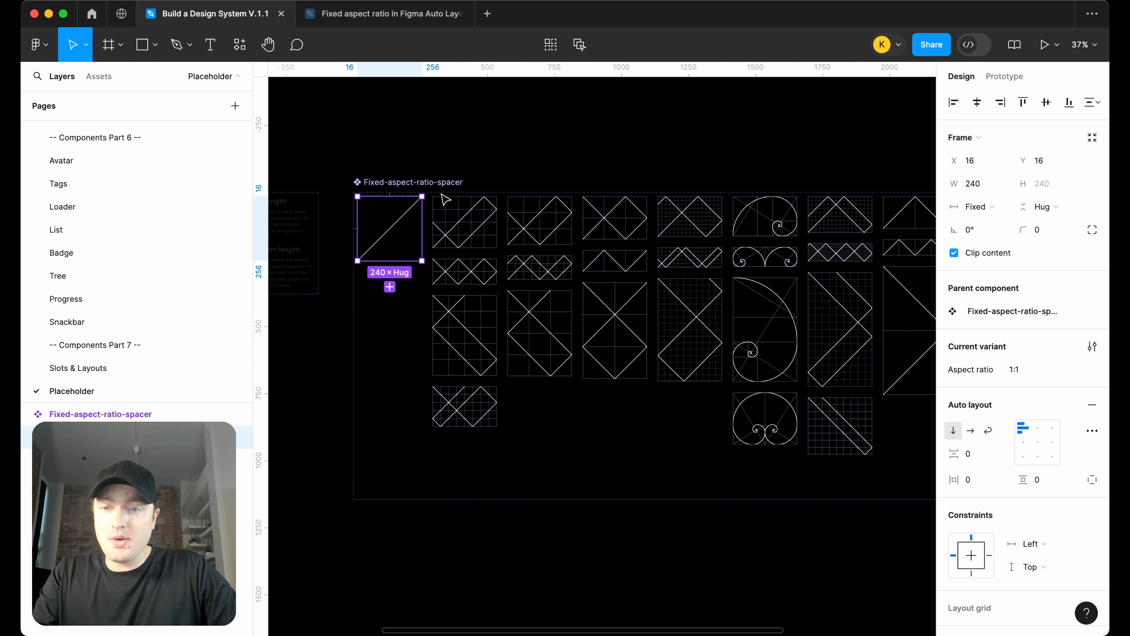
pyautogui.moveTo(167, 403); pyautogui.dragTo(169, 168)
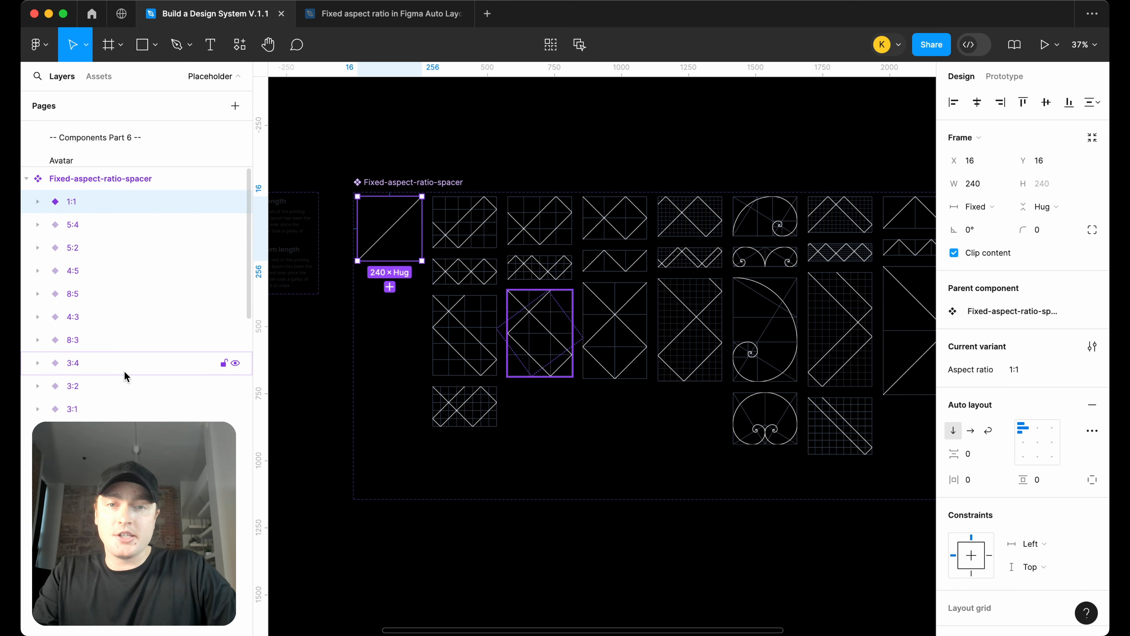
pyautogui.moveTo(391, 222); pyautogui.dragTo(388, 120)
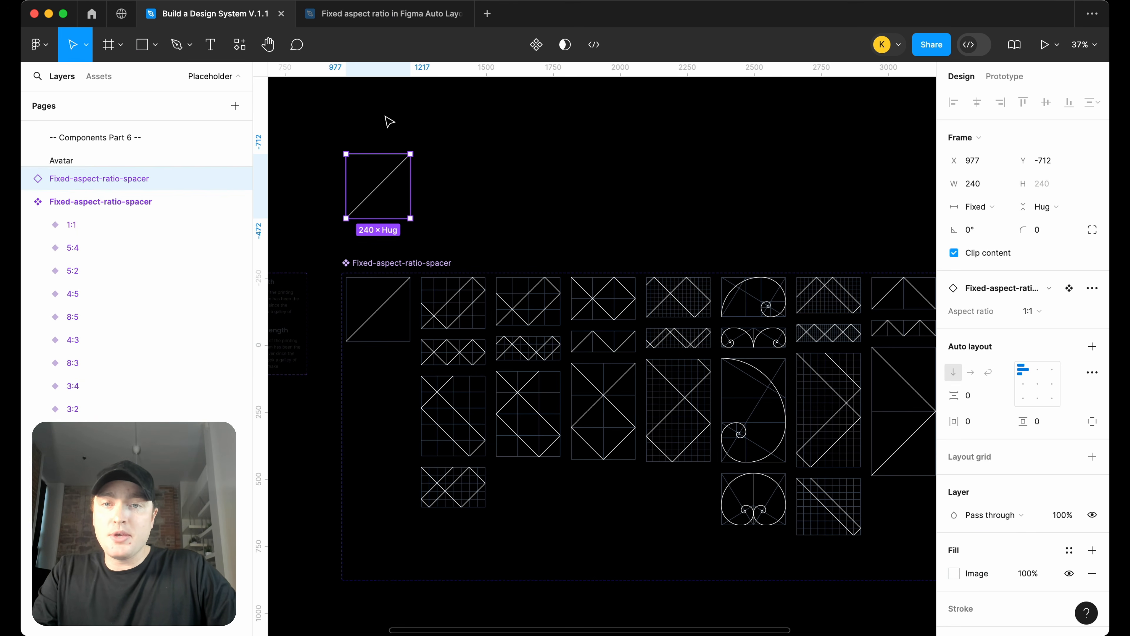
# Resize the 1:1 instance to about 303 px wide to test its fixed ratio
pyautogui.scroll(3, 388, 120)
pyautogui.moveTo(418, 199); pyautogui.dragTo(451, 199)
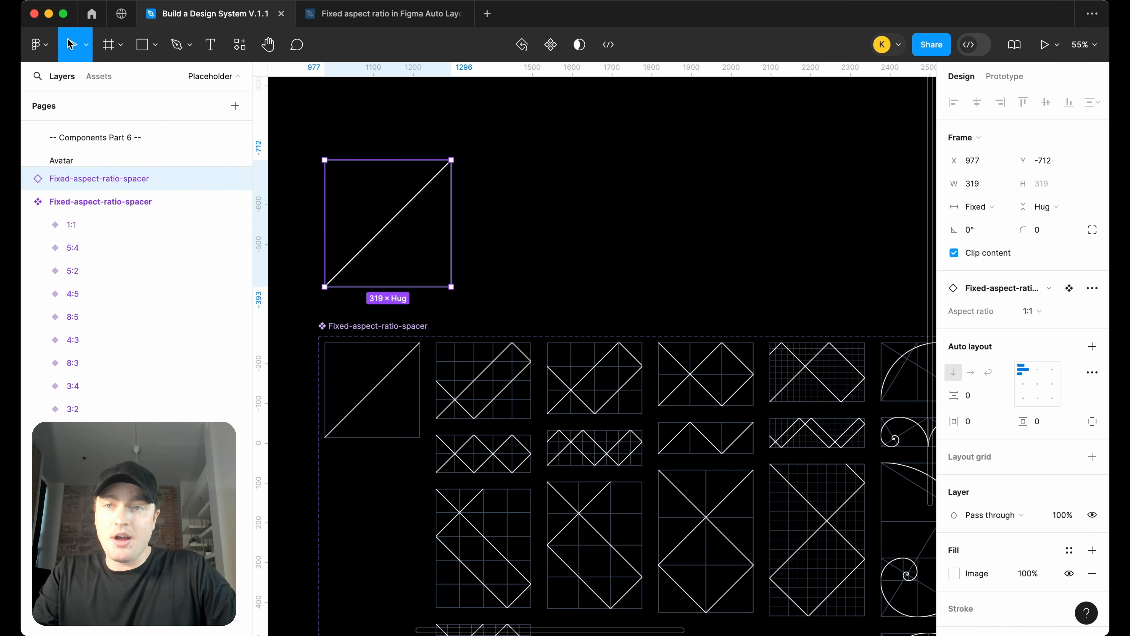
pyautogui.click(86, 52)
pyautogui.click(86, 52)
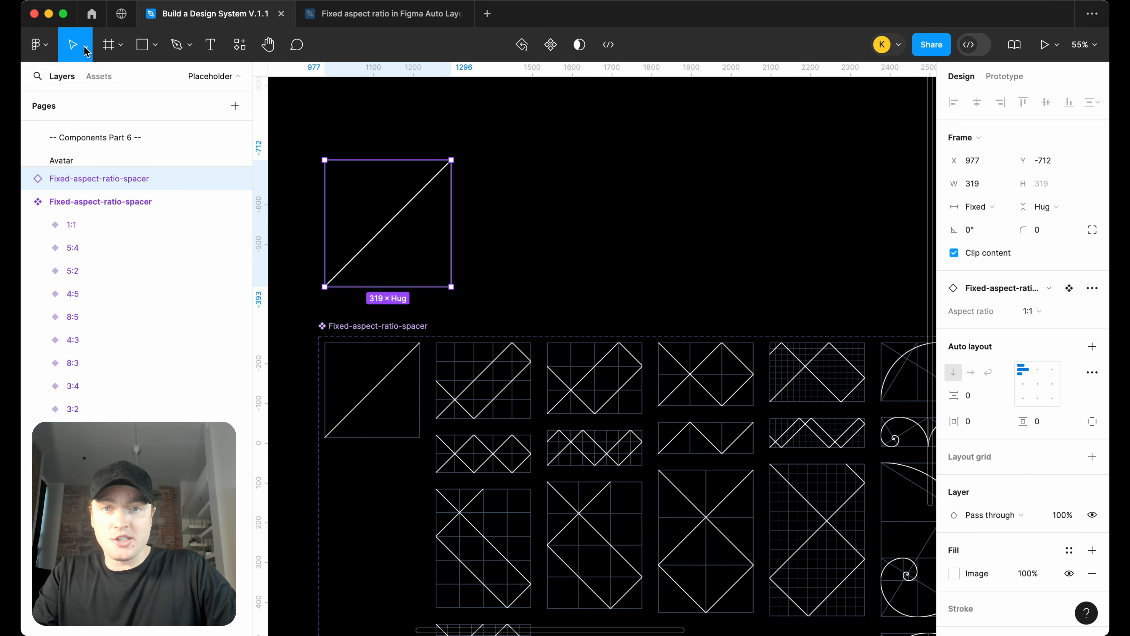
pyautogui.moveTo(453, 223); pyautogui.dragTo(530, 222)
pyautogui.scroll(3, 548, 205)
pyautogui.hscroll(3, 547, 205)
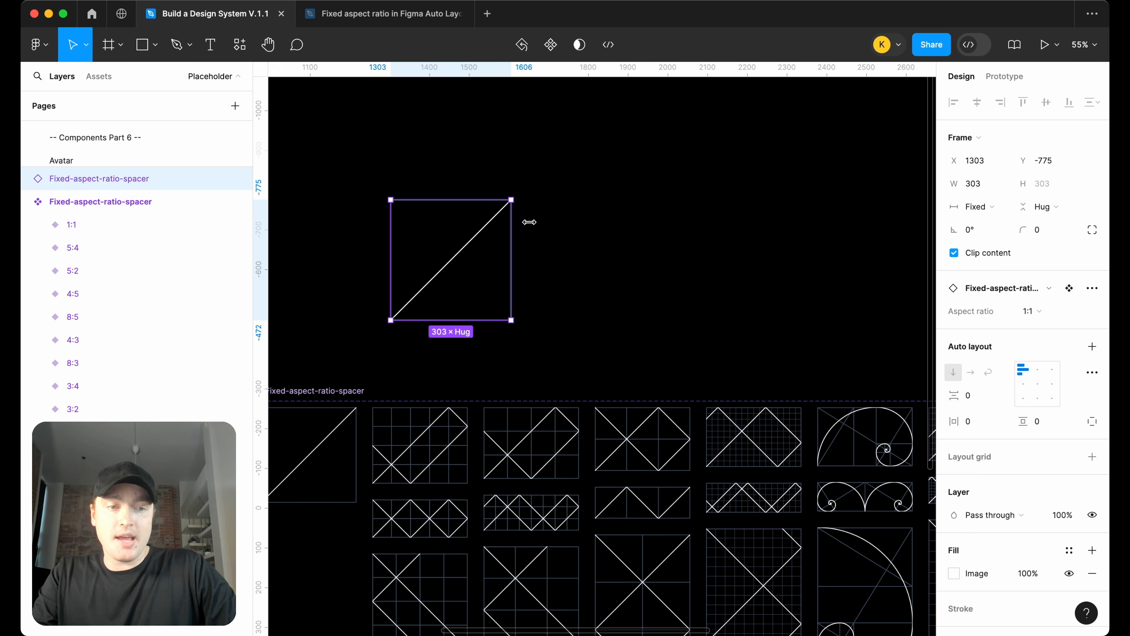
# Fill the 1:1 instance with a city skyline image and resize it to about 259 px wide
pyautogui.click(954, 574)
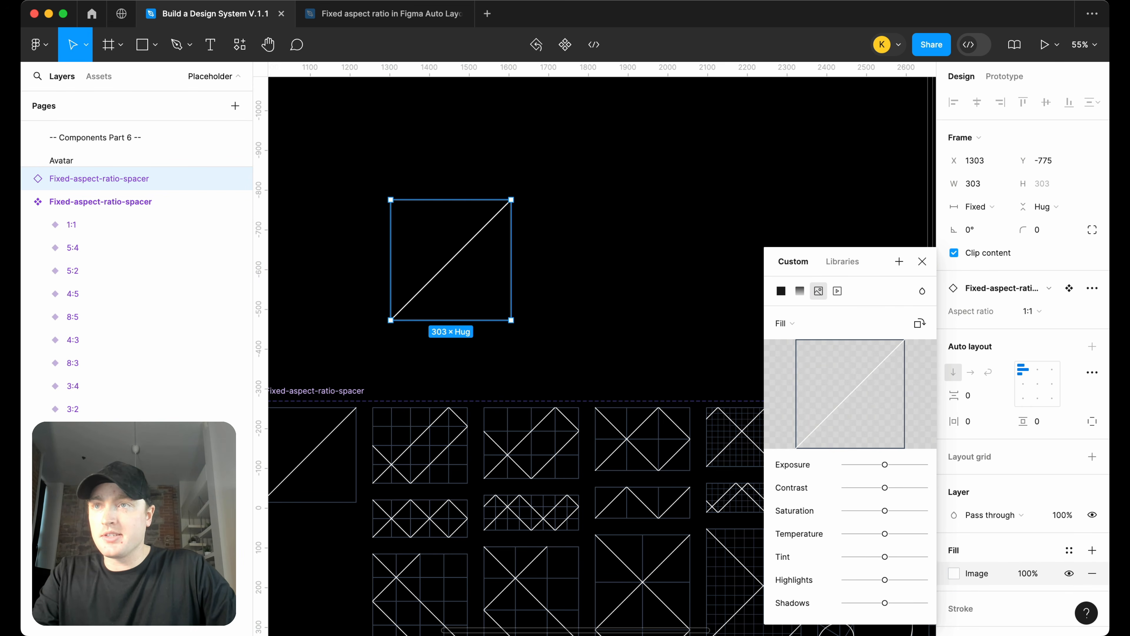
pyautogui.press('super+Tab')
pyautogui.moveTo(878, 463); pyautogui.dragTo(840, 403)
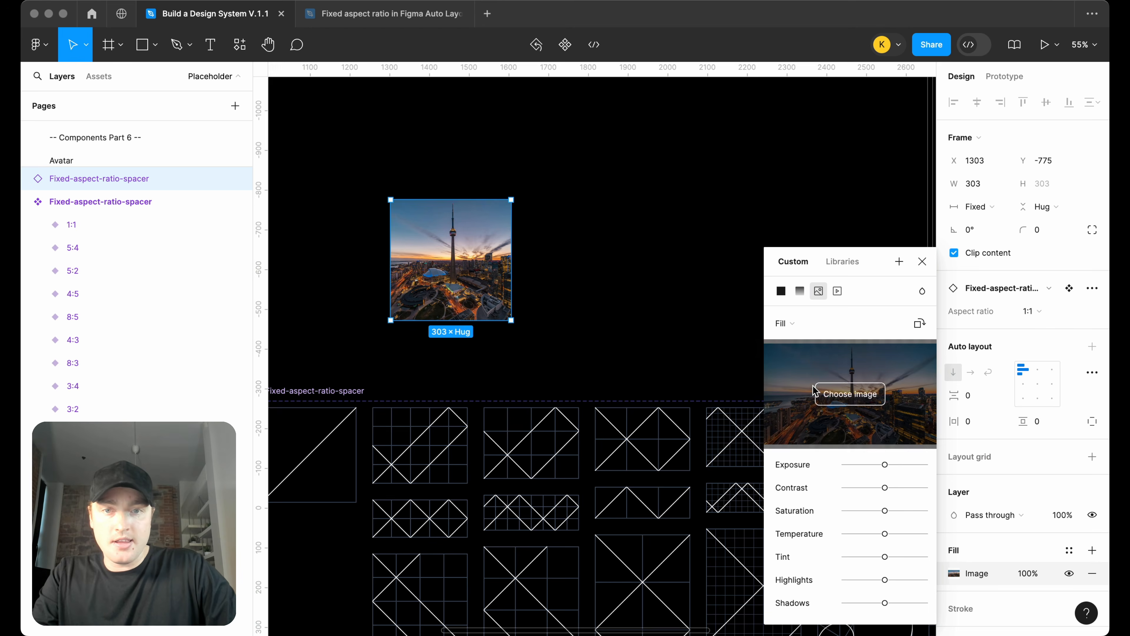
pyautogui.click(612, 285)
pyautogui.click(481, 277)
pyautogui.moveTo(511, 272)
pyautogui.mouseDown()
pyautogui.moveTo(651, 272)
pyautogui.moveTo(494, 272)
pyautogui.mouseUp()
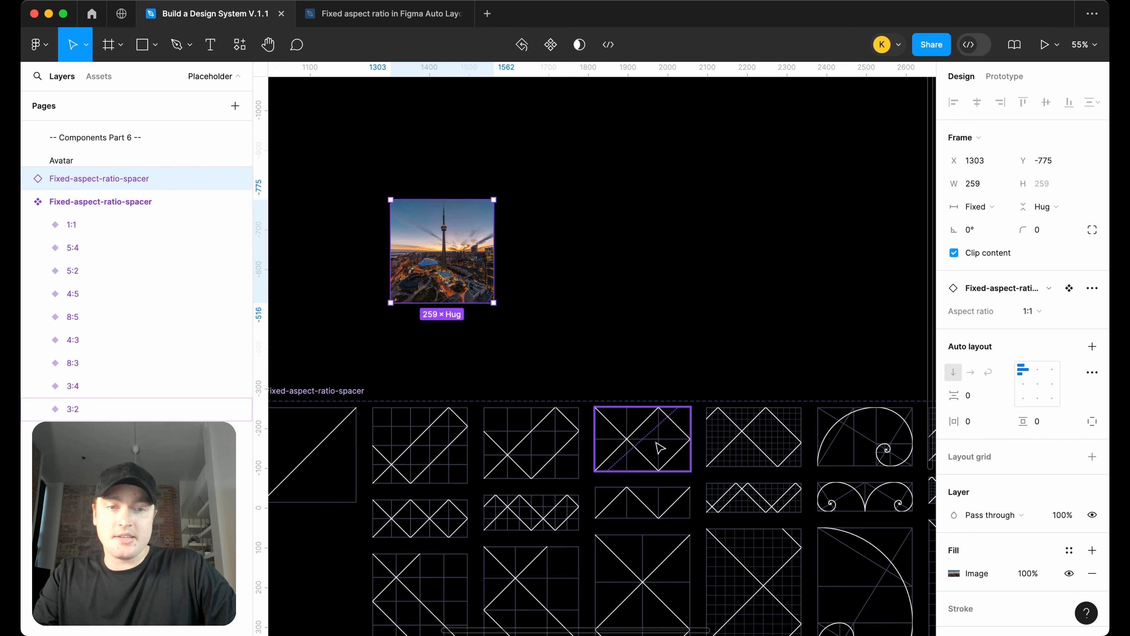
# Place a 16:10 variant instance beside it, fill it with the skyline image, and widen it to about 399 px
pyautogui.moveTo(751, 442); pyautogui.dragTo(759, 284)
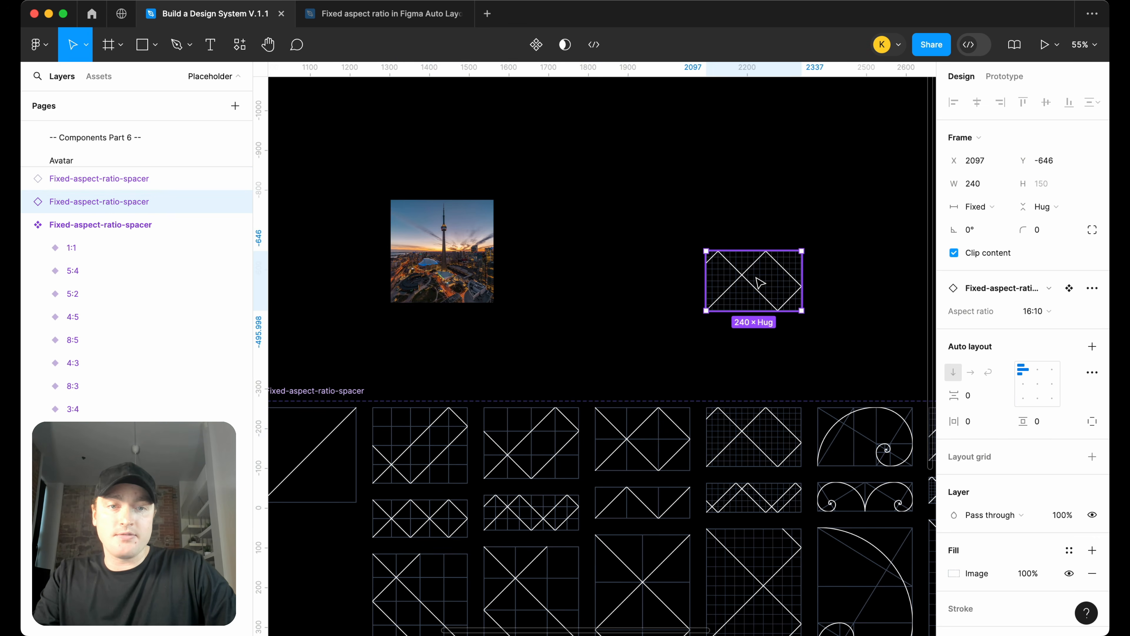
pyautogui.hscroll(3, 897, 363)
pyautogui.hscroll(-5, 752, 323)
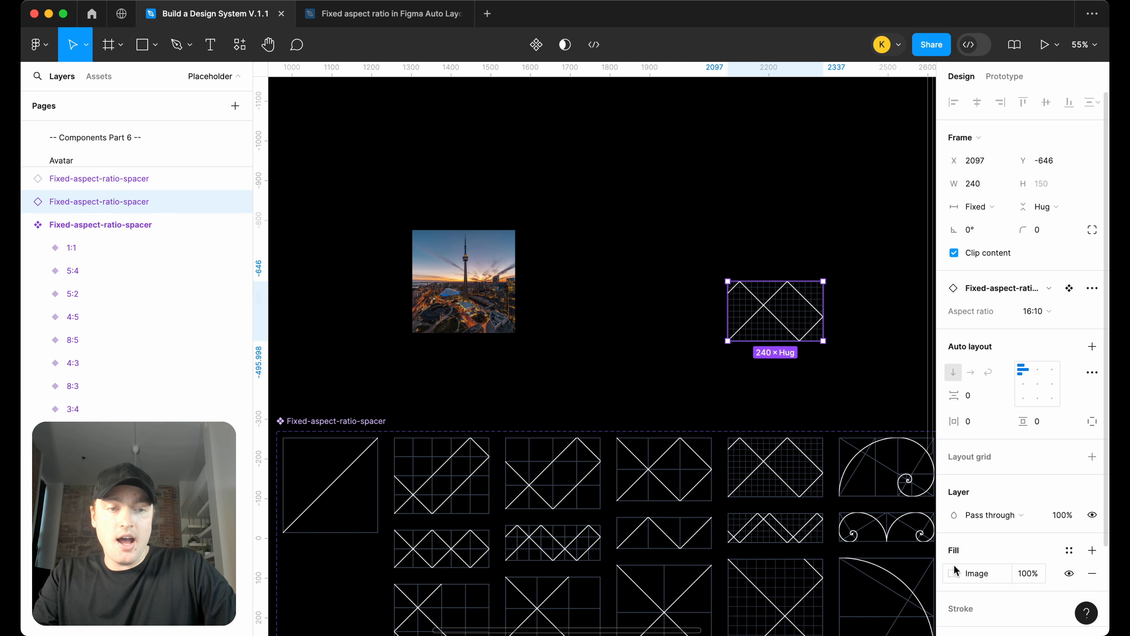
pyautogui.click(953, 573)
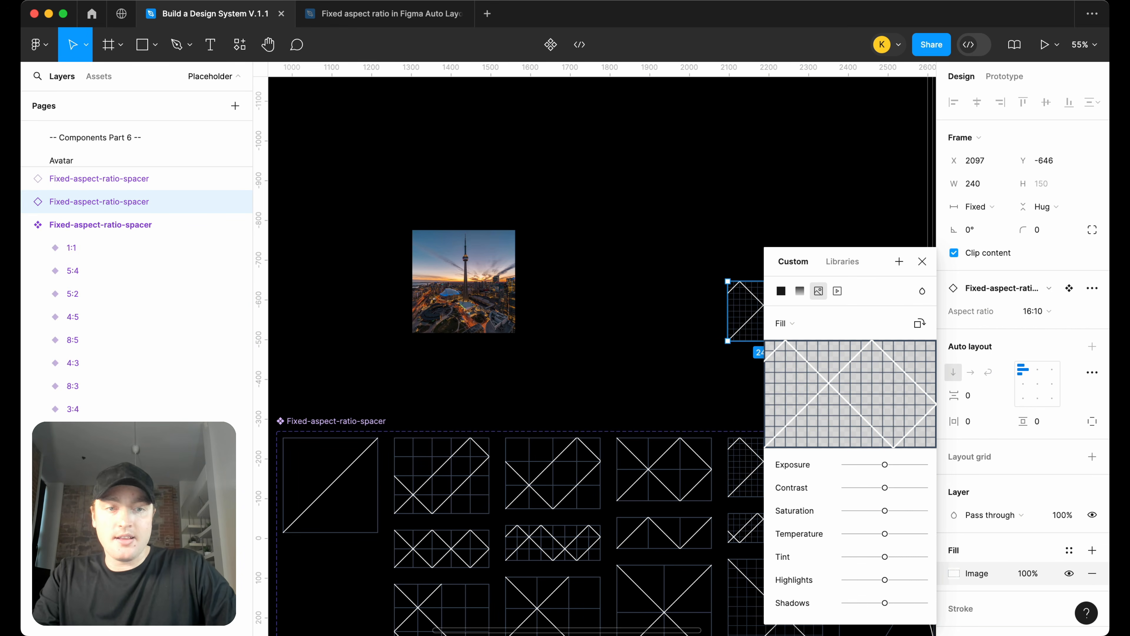
pyautogui.moveTo(329, 485); pyautogui.dragTo(823, 392)
pyautogui.click(643, 347)
pyautogui.moveTo(783, 305); pyautogui.dragTo(699, 306)
pyautogui.click(747, 311)
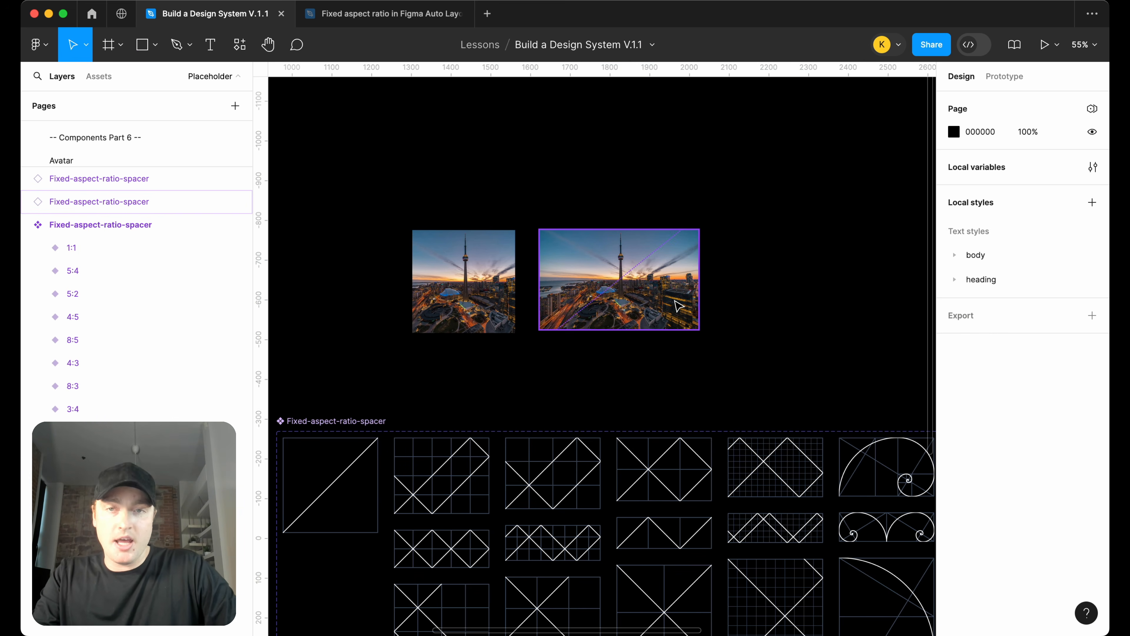
# Delete both test instances
pyautogui.click(679, 306)
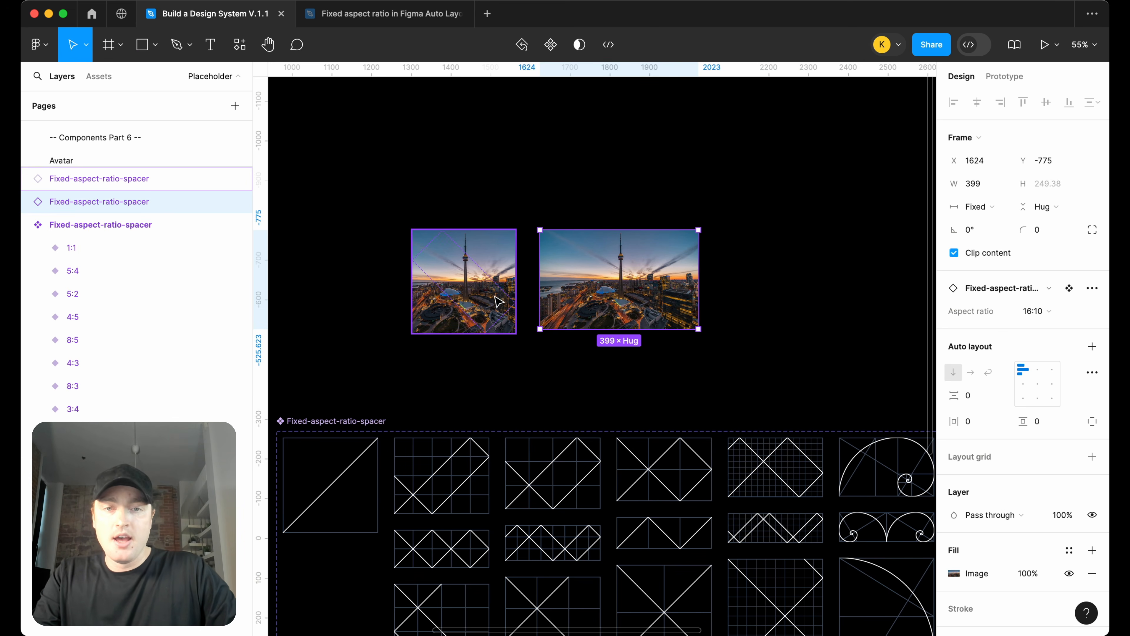
pyautogui.keyDown('shift'); pyautogui.click(493, 292); pyautogui.keyUp('shift')
pyautogui.press('Delete')
# Fill the 1:1 variant inside the component set with the skyline image
pyautogui.scroll(-4, 494, 294)
pyautogui.scroll(-3, 495, 292)
pyautogui.hscroll(-2, 495, 292)
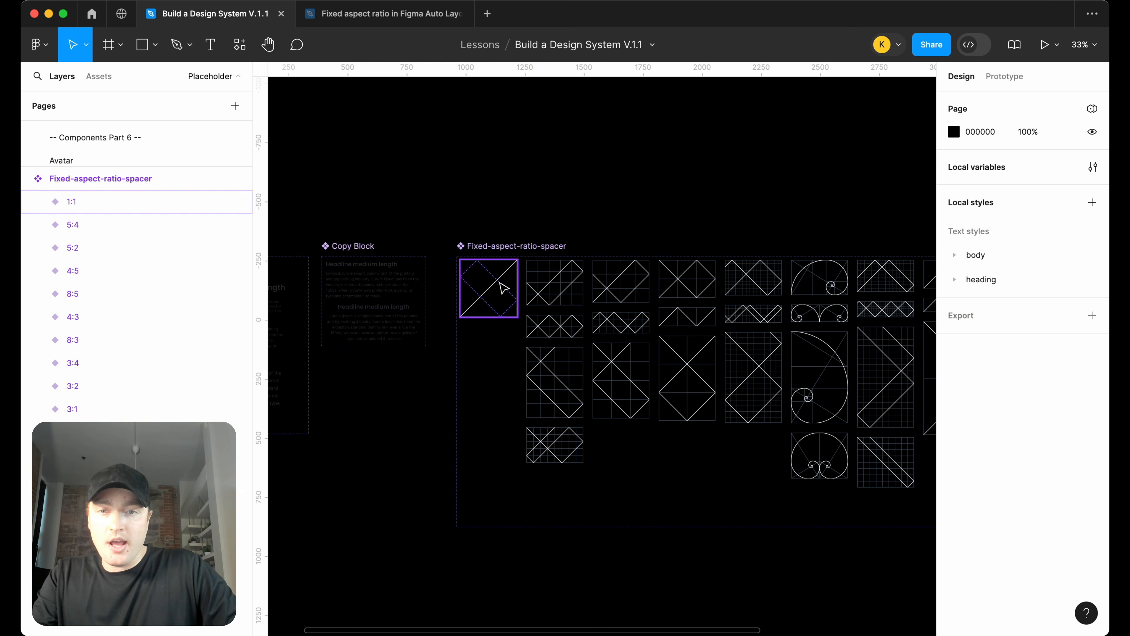
pyautogui.hscroll(3, 651, 217)
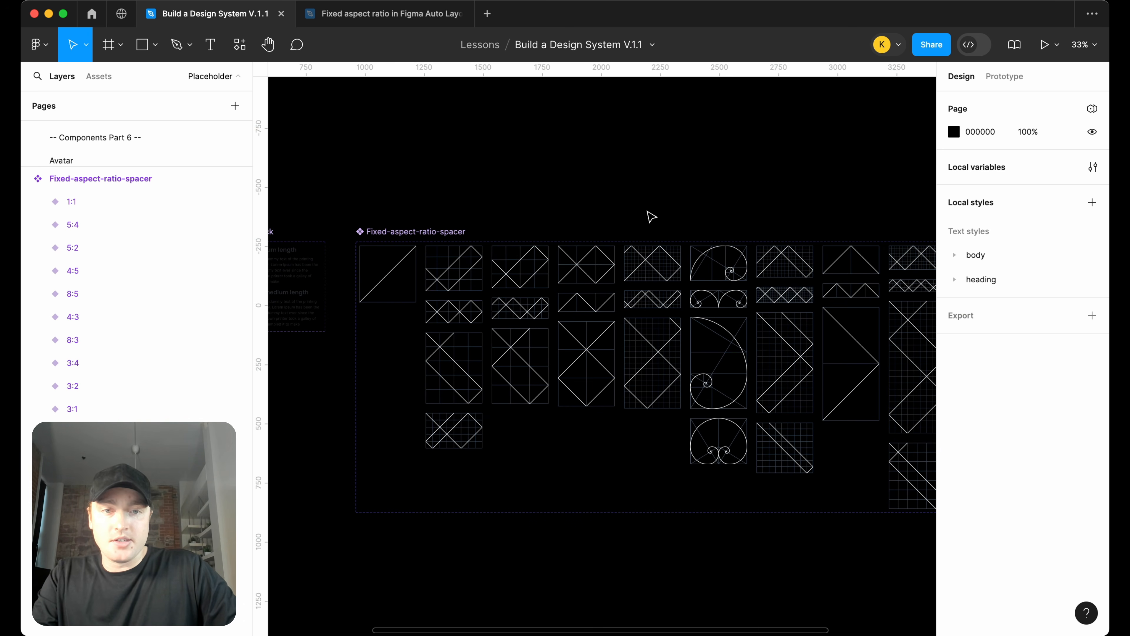
pyautogui.click(395, 291)
pyautogui.scroll(-5, 1010, 470)
pyautogui.click(954, 513)
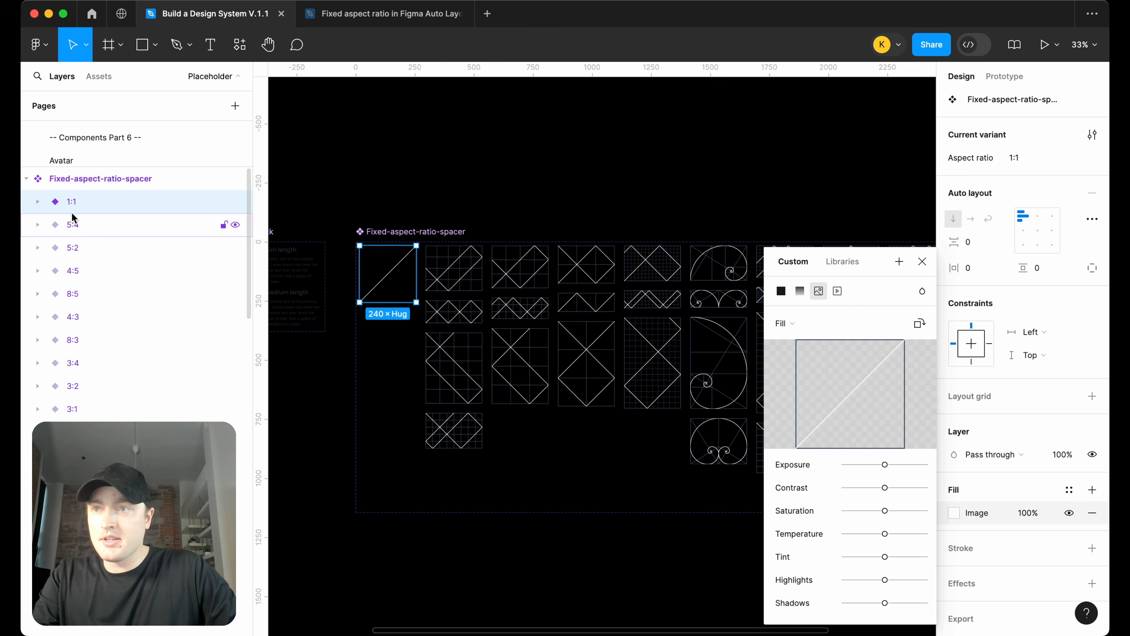
pyautogui.press('super+Tab')
pyautogui.moveTo(462, 323); pyautogui.dragTo(828, 356)
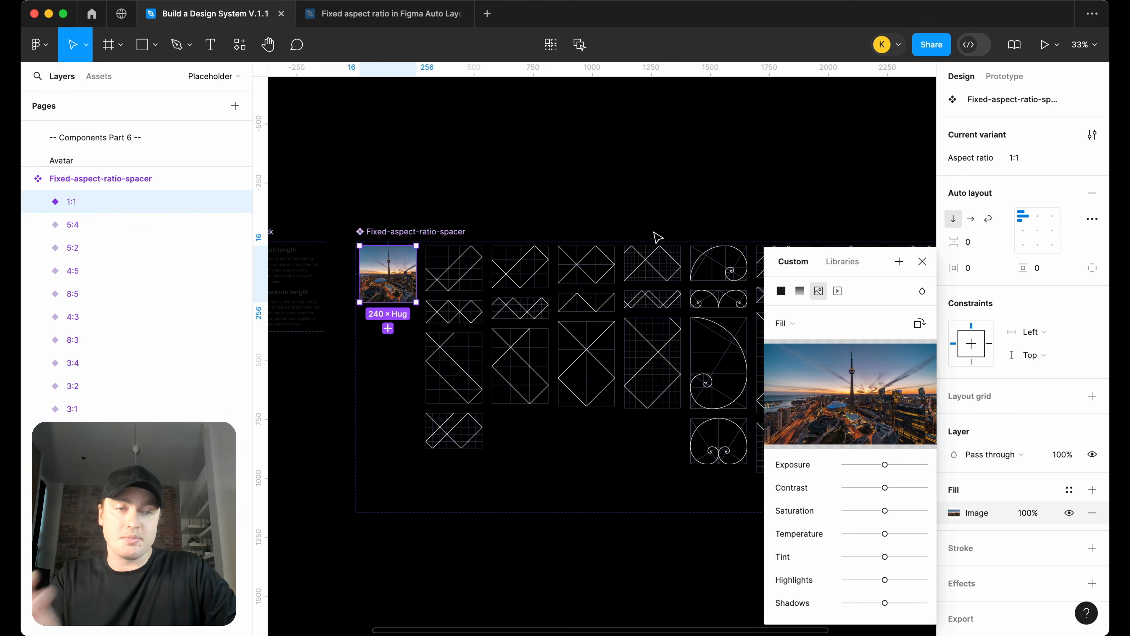
pyautogui.click(922, 261)
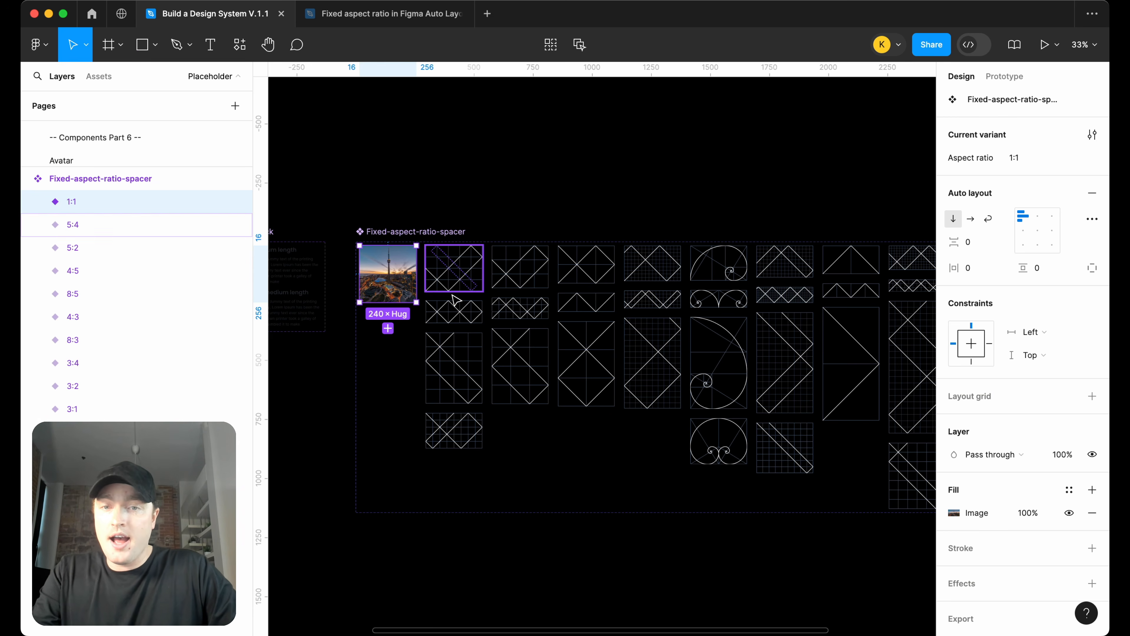
# Delete the 8:5 variant and two other bottom-row variants from the component set
pyautogui.click(468, 430)
pyautogui.hscroll(5, 579, 441)
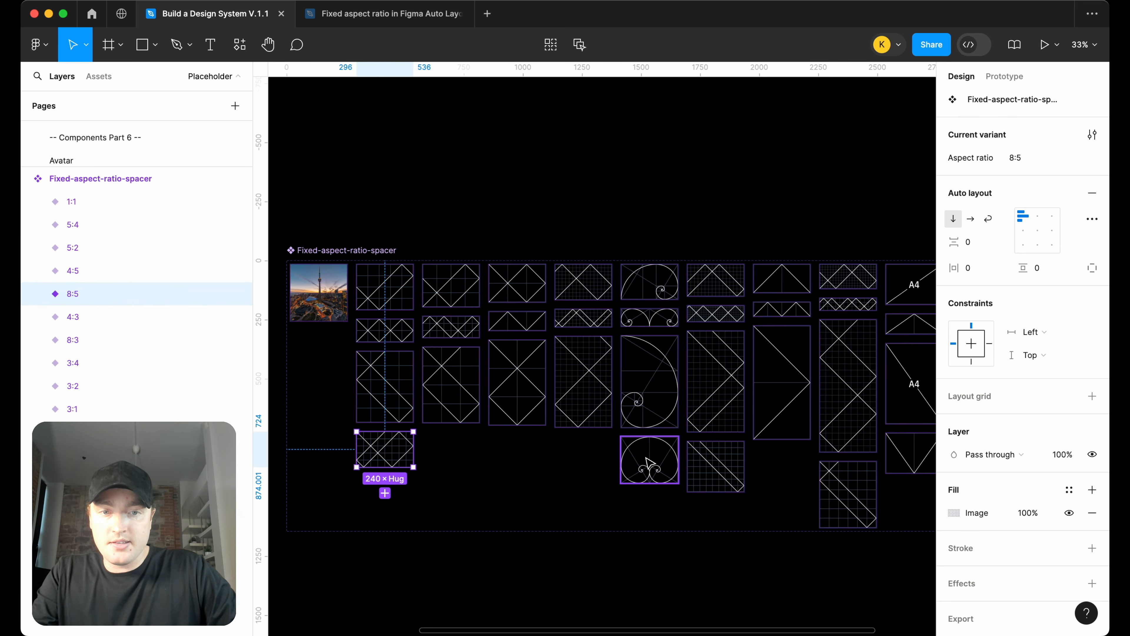
pyautogui.keyDown('shift'); pyautogui.click(650, 464); pyautogui.keyUp('shift')
pyautogui.keyDown('shift'); pyautogui.click(713, 466); pyautogui.keyUp('shift')
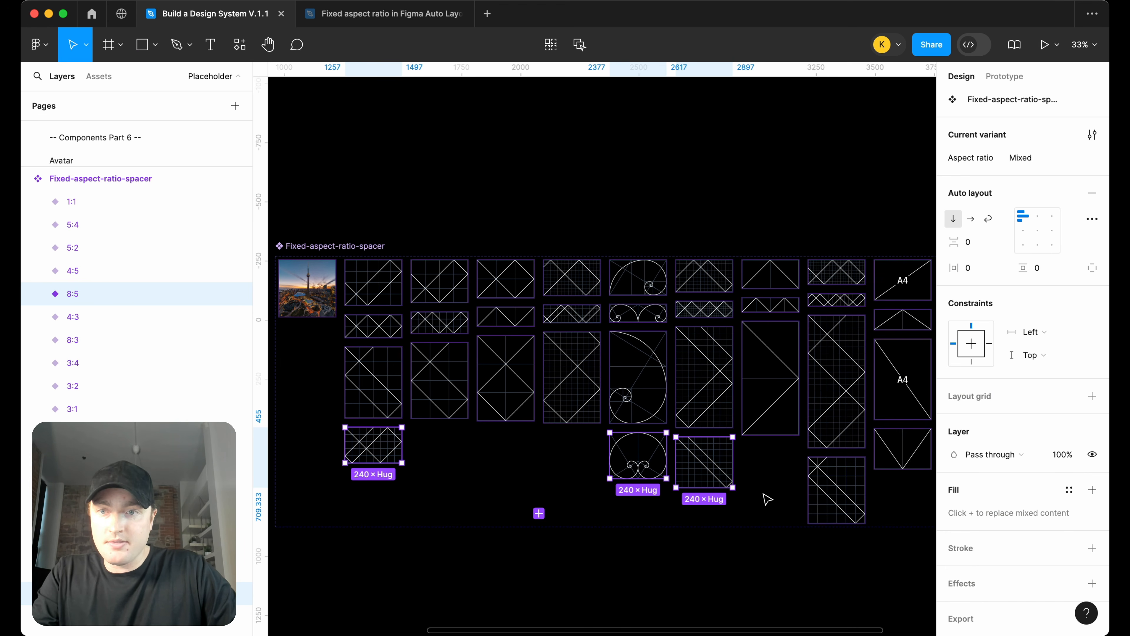
pyautogui.keyDown('shift'); pyautogui.click(837, 490); pyautogui.keyUp('shift')
pyautogui.press('BackSpace')
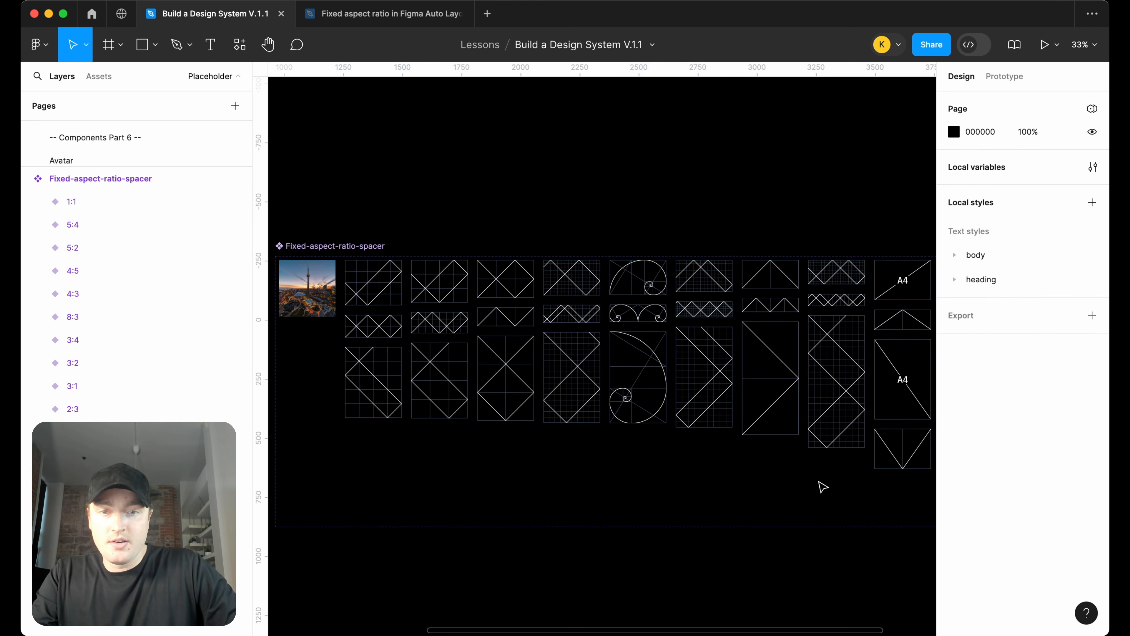
# Delete a column of three variants from the middle of the component set
pyautogui.hscroll(4, 331, 554)
pyautogui.click(524, 279)
pyautogui.keyDown('shift'); pyautogui.click(523, 312); pyautogui.keyUp('shift')
pyautogui.keyDown('shift'); pyautogui.click(522, 375); pyautogui.keyUp('shift')
pyautogui.press('BackSpace')
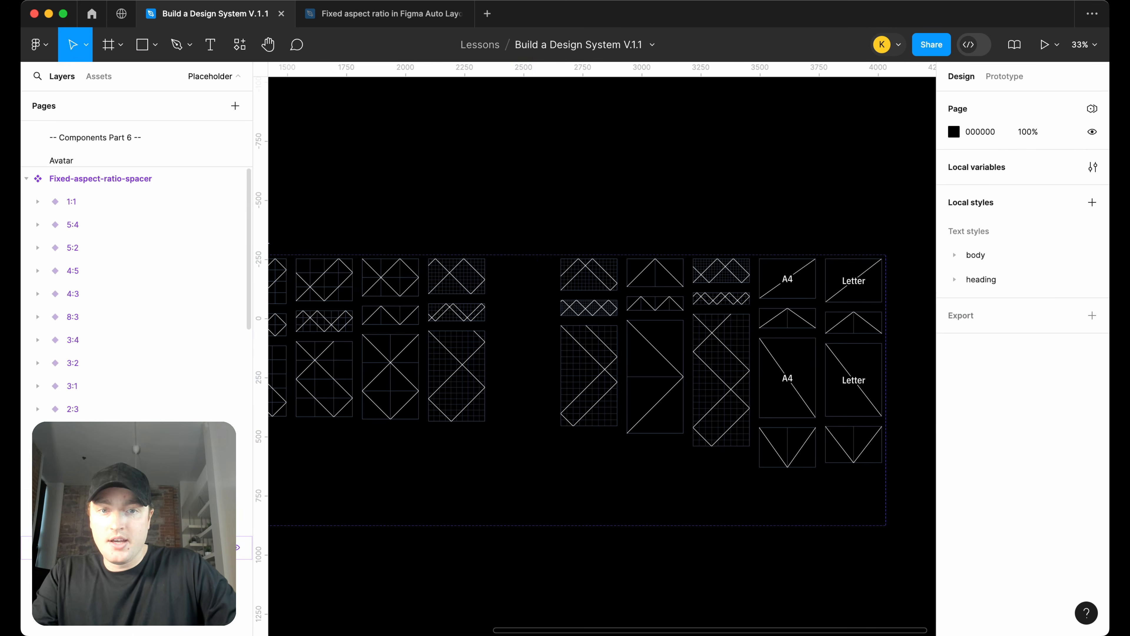
# Fill the 3:4 variant of the component set with the skyline image
pyautogui.hscroll(-3, 368, 506)
pyautogui.hscroll(-1, 368, 506)
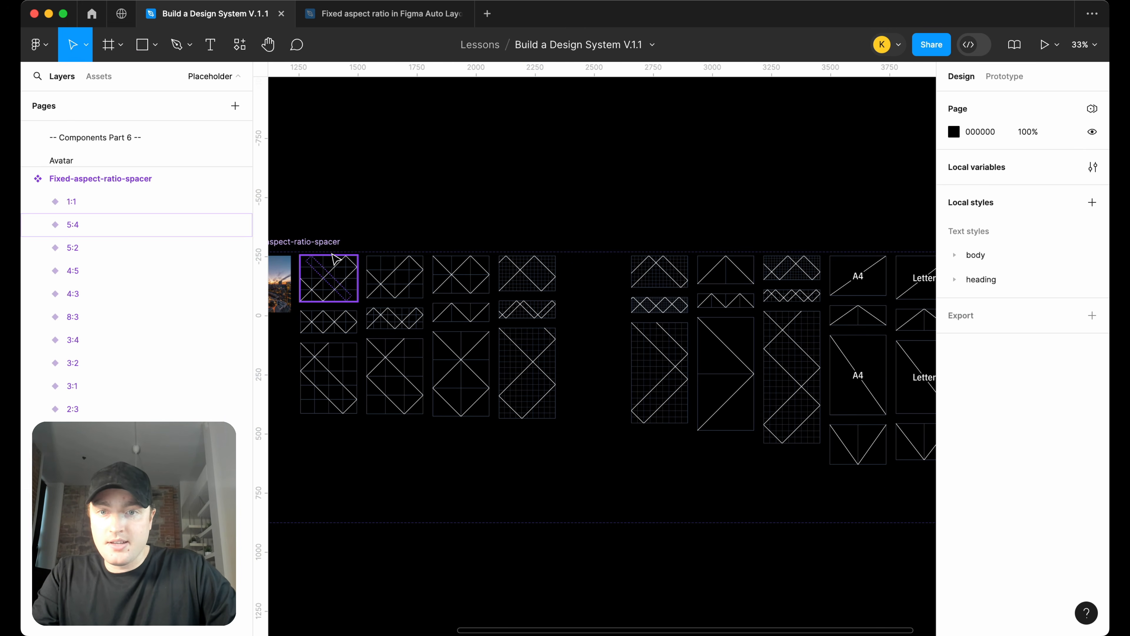
pyautogui.click(331, 272)
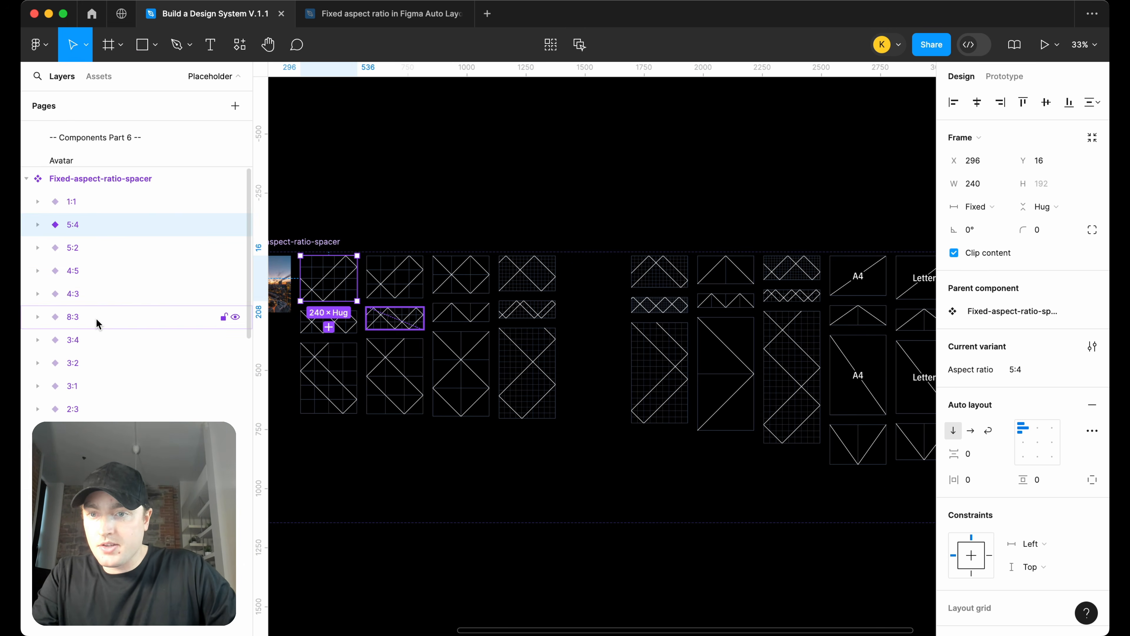
pyautogui.click(96, 333)
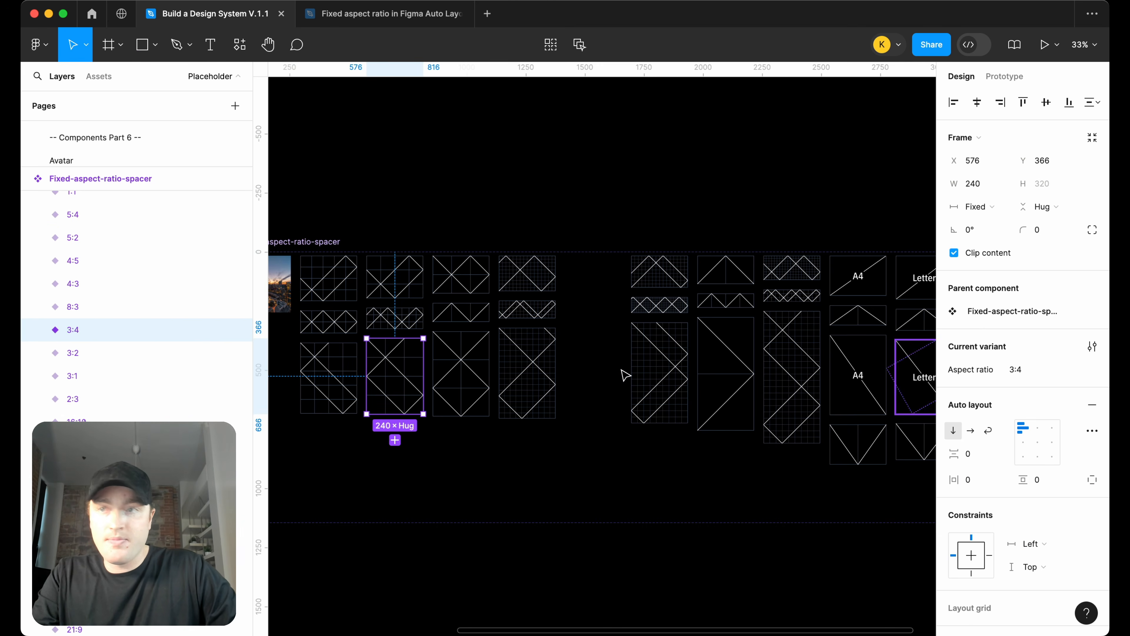
pyautogui.scroll(-5, 979, 512)
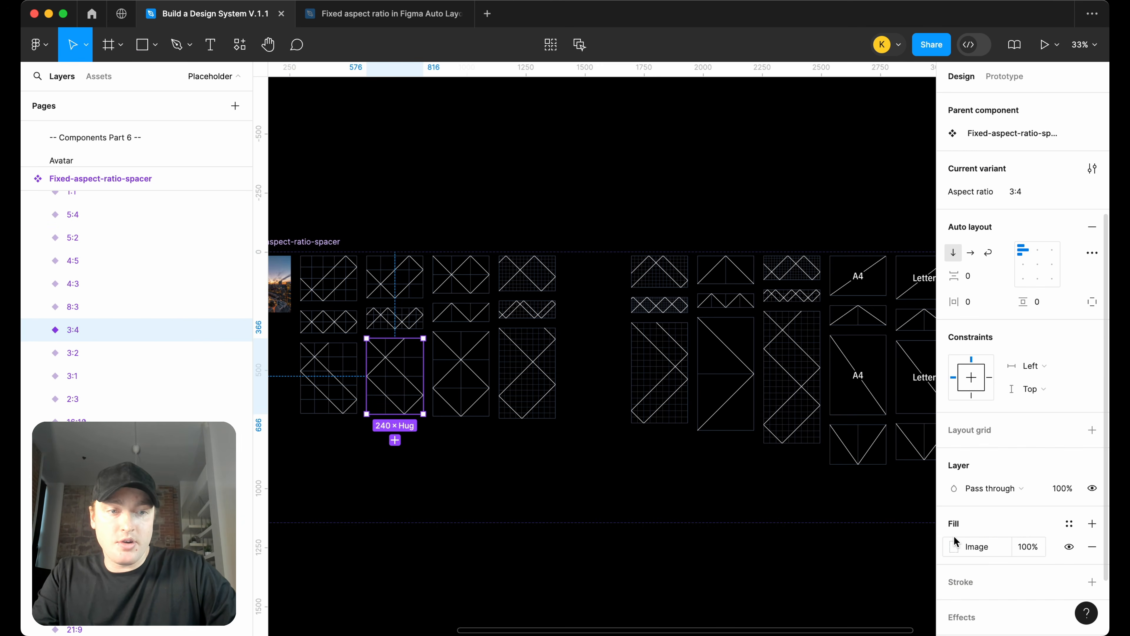
pyautogui.click(954, 546)
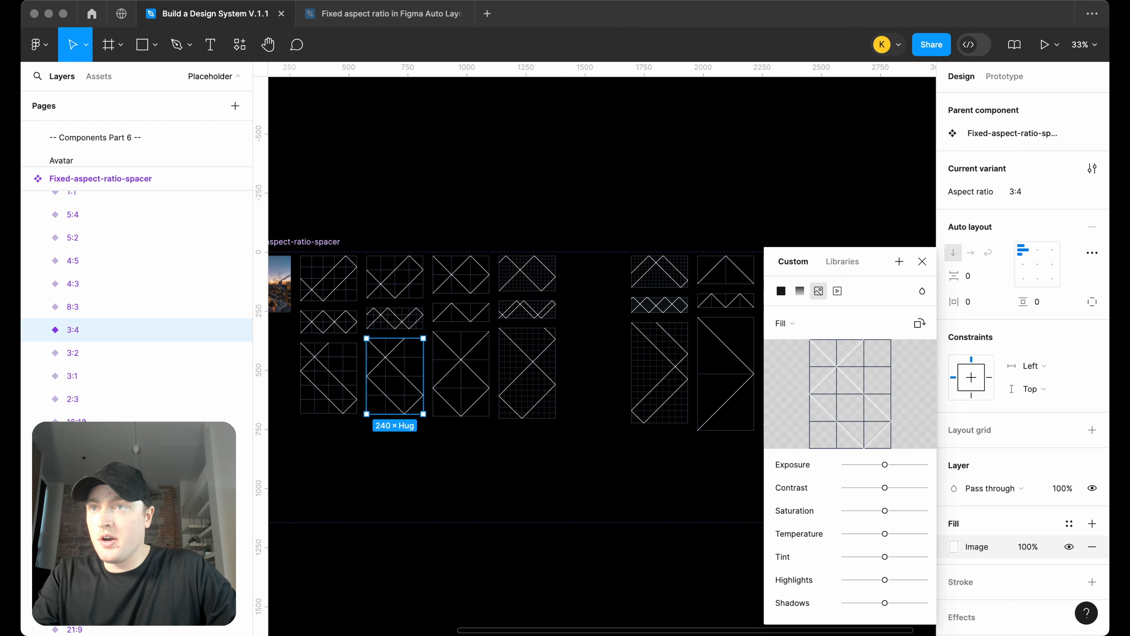
pyautogui.moveTo(682, 497); pyautogui.dragTo(805, 383)
pyautogui.click(476, 490)
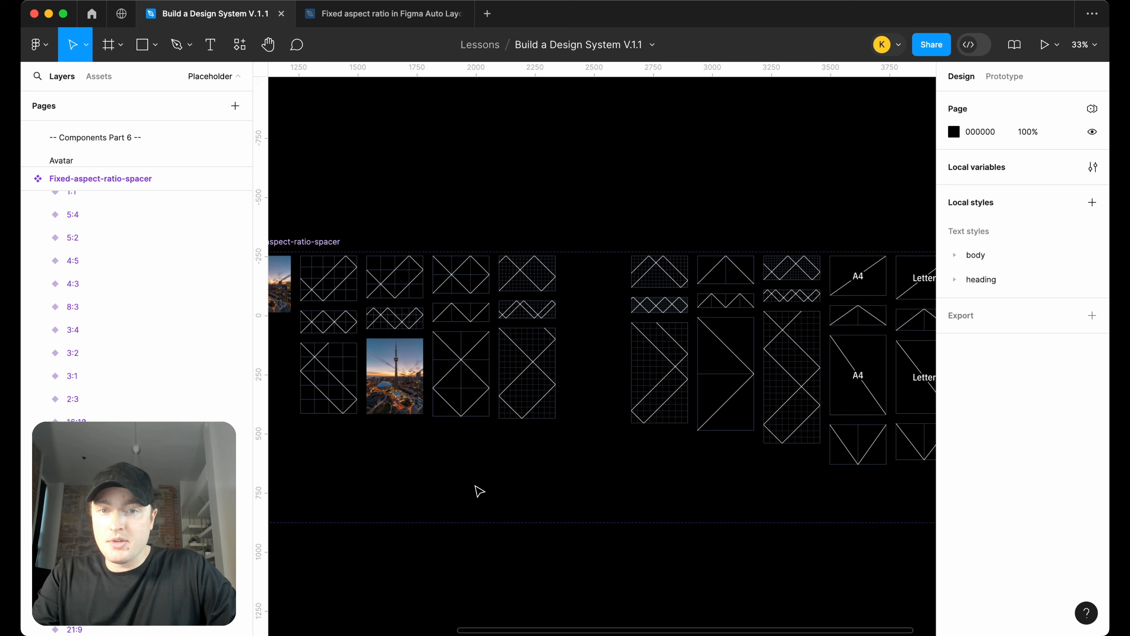
# Fill the 3:2 variant with the skyline image
pyautogui.hscroll(-2, 467, 486)
pyautogui.click(133, 352)
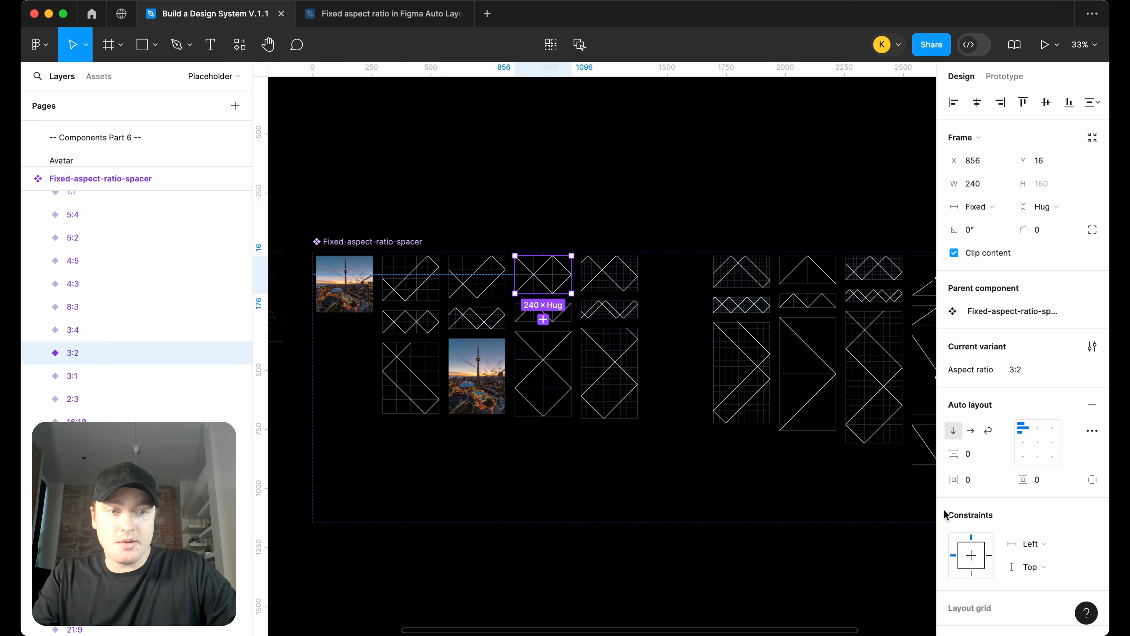
pyautogui.scroll(-5, 997, 550)
pyautogui.click(955, 477)
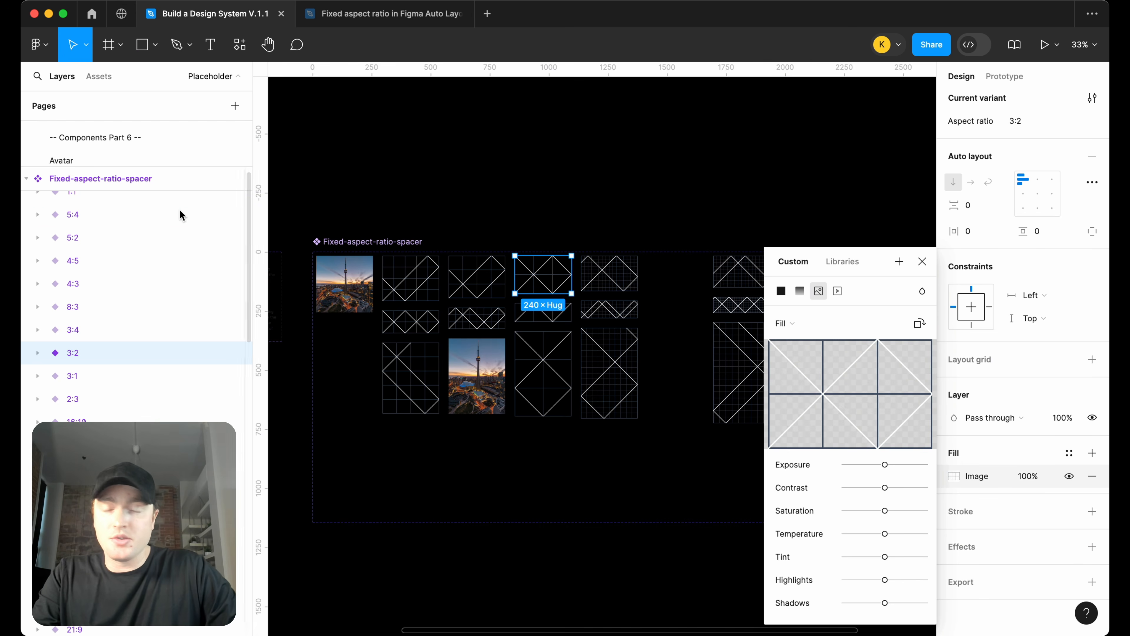
pyautogui.moveTo(1108, 356); pyautogui.dragTo(824, 349)
# Delete the unfilled variants in the middle and right groups of the component set
pyautogui.moveTo(656, 454); pyautogui.dragTo(577, 253)
pyautogui.press('Delete')
pyautogui.hscroll(1, 601, 440)
pyautogui.moveTo(649, 444); pyautogui.dragTo(901, 264)
pyautogui.press('Delete')
pyautogui.hscroll(5, 906, 292)
pyautogui.moveTo(638, 472); pyautogui.dragTo(805, 289)
pyautogui.press('Delete')
# Delete the remaining unfilled variants around the 1:1, 3:4 and 3:2 variants
pyautogui.hscroll(-5, 762, 393)
pyautogui.moveTo(762, 393); pyautogui.dragTo(670, 278)
pyautogui.press('Delete')
pyautogui.moveTo(584, 416); pyautogui.dragTo(588, 256)
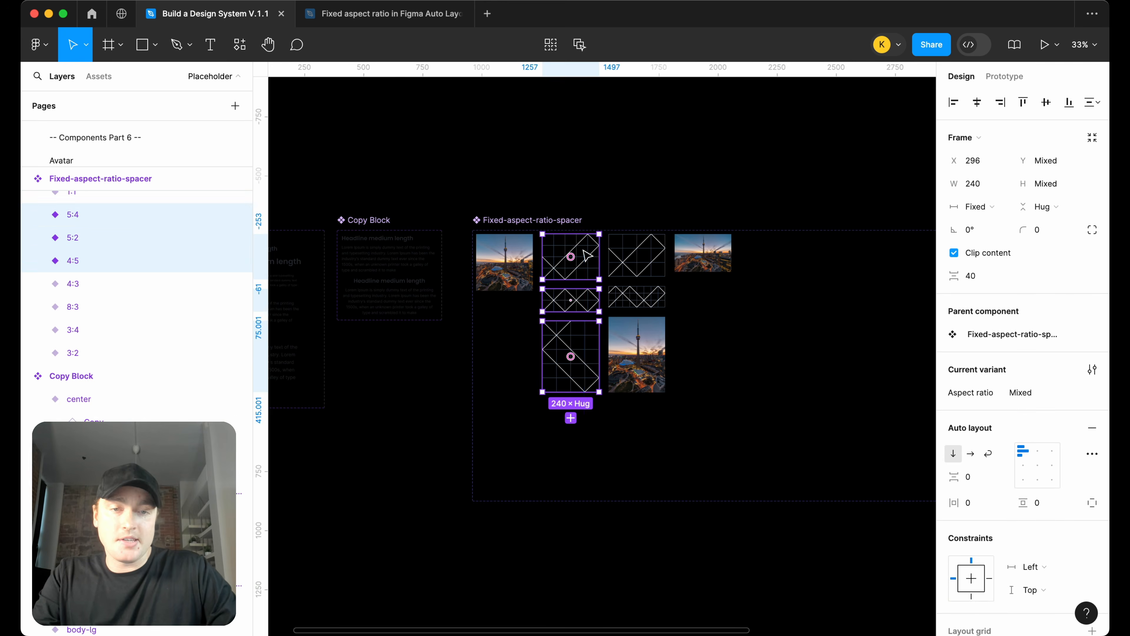
pyautogui.press('Delete')
pyautogui.moveTo(597, 312); pyautogui.dragTo(650, 266)
pyautogui.press('Delete')
# Arrange the 1:1, 3:4 and 3:2 variants side by side in a single row
pyautogui.moveTo(641, 356); pyautogui.dragTo(608, 272)
pyautogui.moveTo(706, 263); pyautogui.dragTo(644, 267)
# Rename the component set to Image
pyautogui.doubleClick(563, 222)
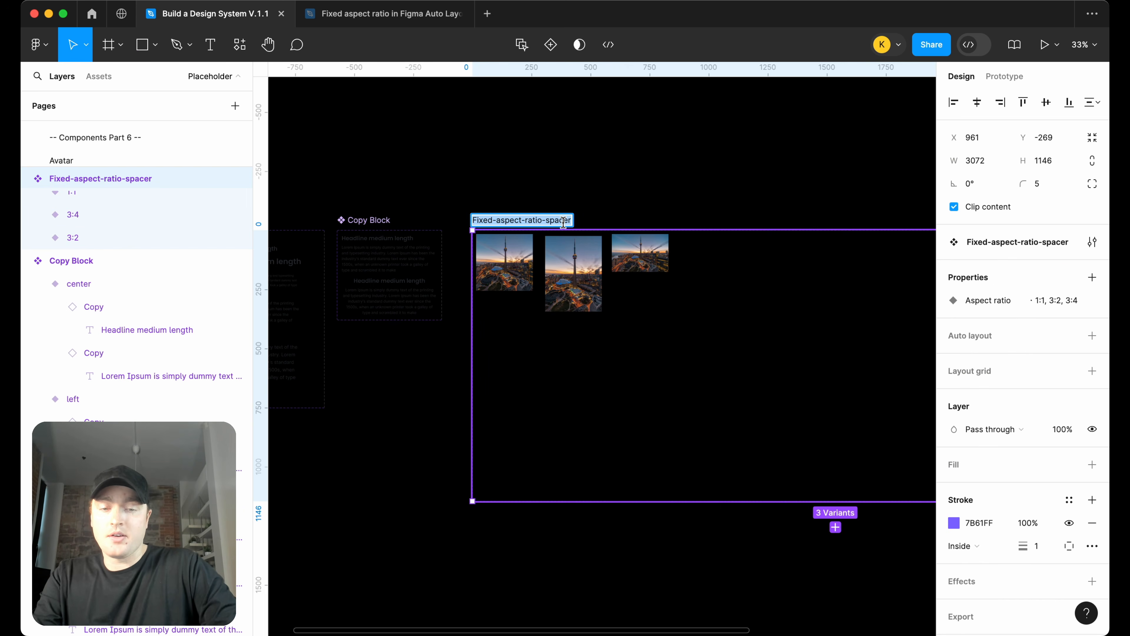
pyautogui.write('image')
pyautogui.write('IKma')
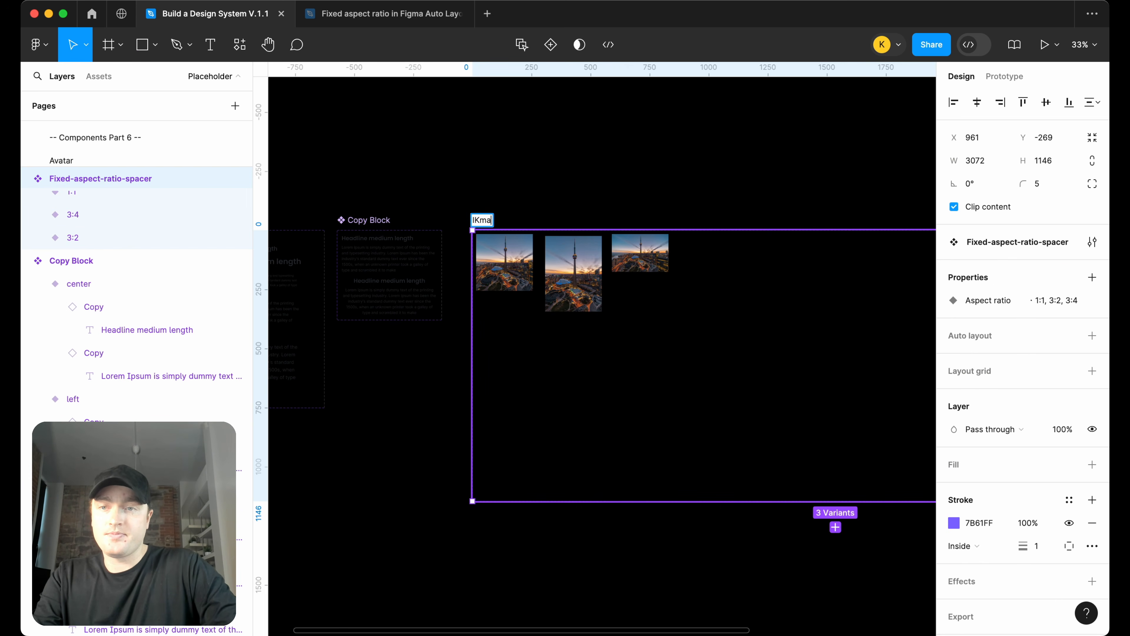
pyautogui.write('e')
pyautogui.press('Return')
# Move the Image component set beside the Copy Block component
pyautogui.scroll(-3, 565, 212)
pyautogui.moveTo(892, 291); pyautogui.dragTo(543, 312)
pyautogui.moveTo(485, 417); pyautogui.dragTo(482, 301)
pyautogui.hscroll(-5, 487, 308)
pyautogui.click(529, 186)
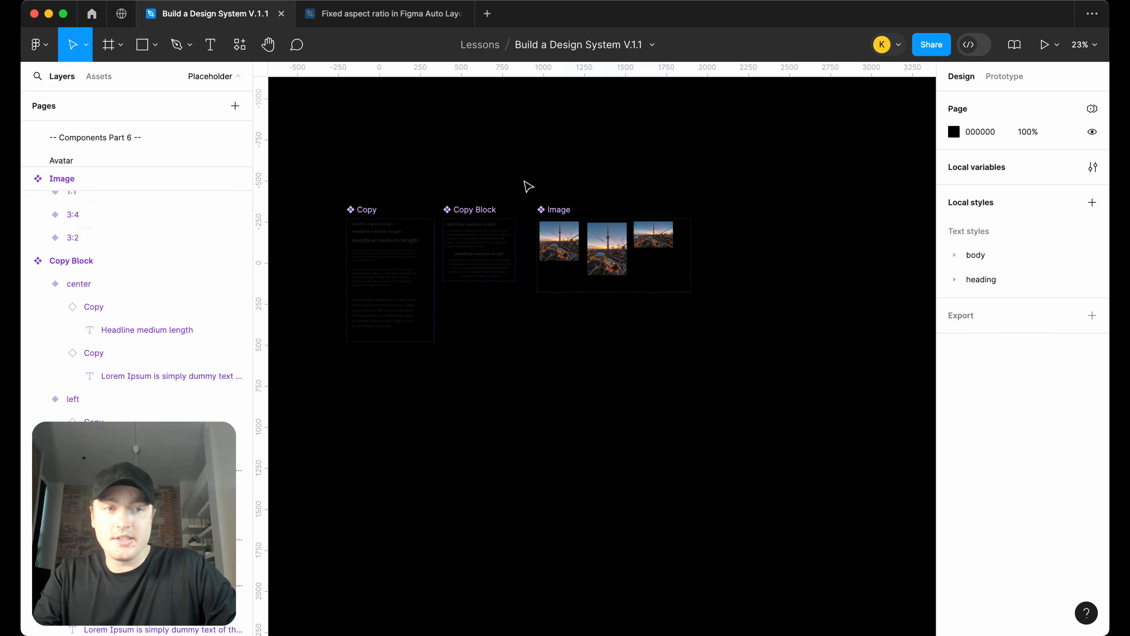
# Change the page background colour to white, FFFFFF
pyautogui.click(954, 131)
pyautogui.moveTo(883, 216); pyautogui.dragTo(653, 133)
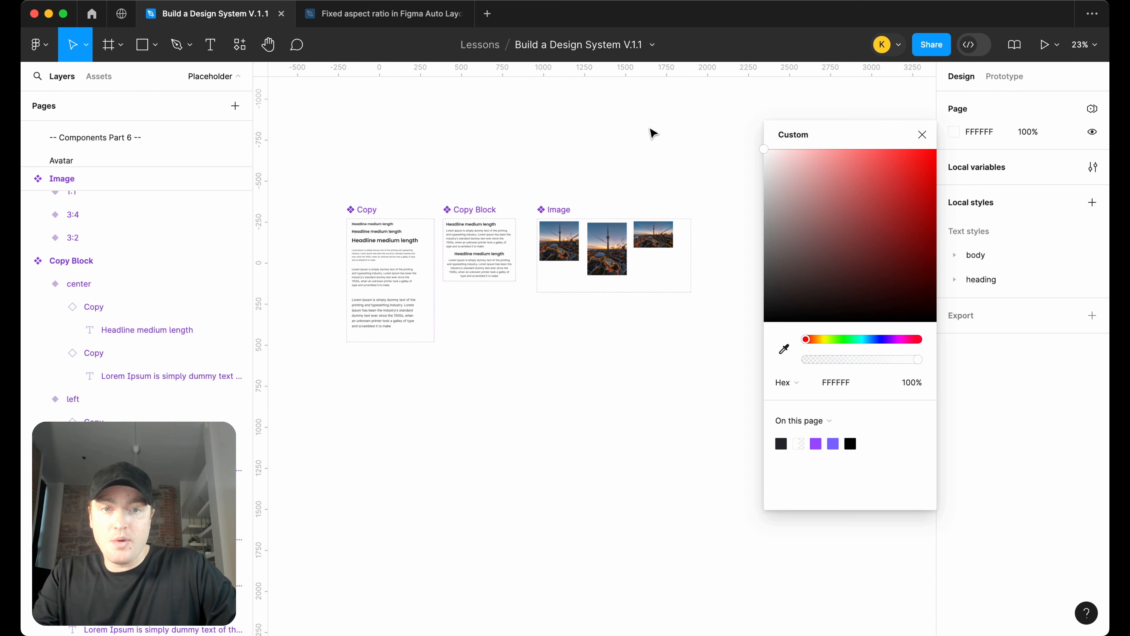
pyautogui.hscroll(-4, 653, 134)
pyautogui.click(652, 134)
pyautogui.scroll(2, 689, 171)
pyautogui.scroll(1, 695, 206)
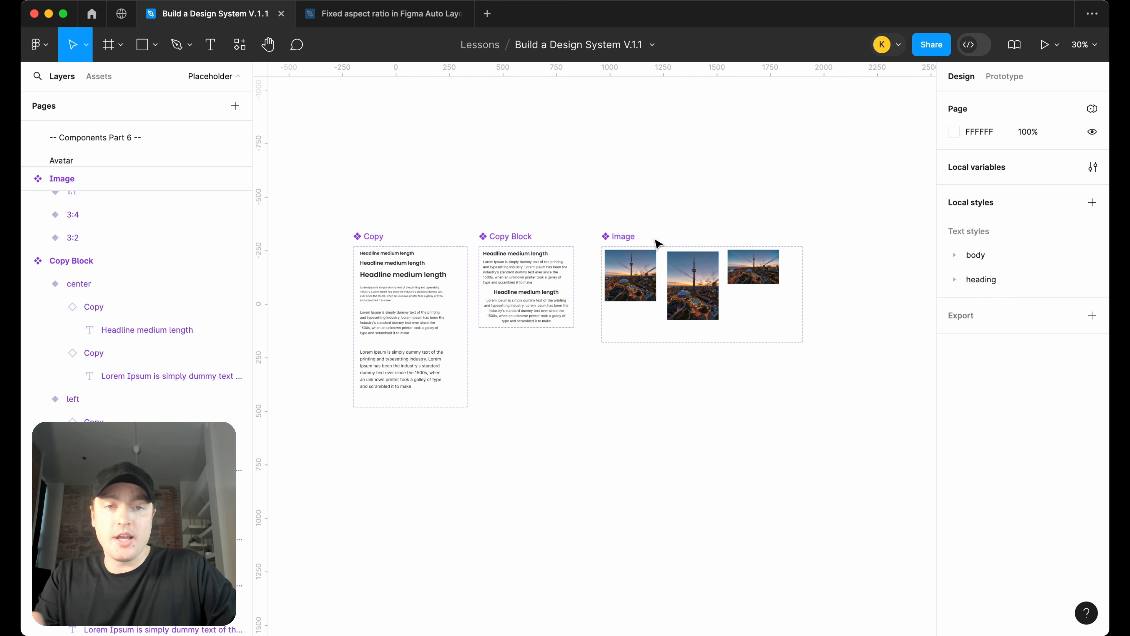
pyautogui.click(630, 274)
pyautogui.moveTo(630, 273); pyautogui.dragTo(694, 175)
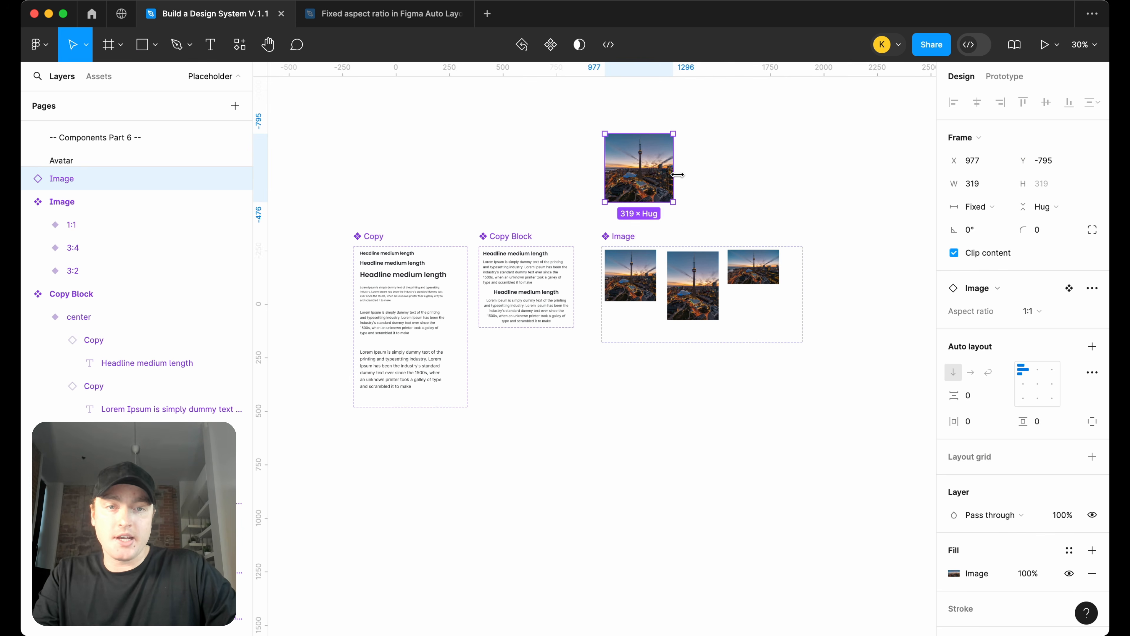
pyautogui.press('BackSpace')
# Open the Modal/Cards page and insert a Row component instance from the assets
pyautogui.scroll(-1, 693, 182)
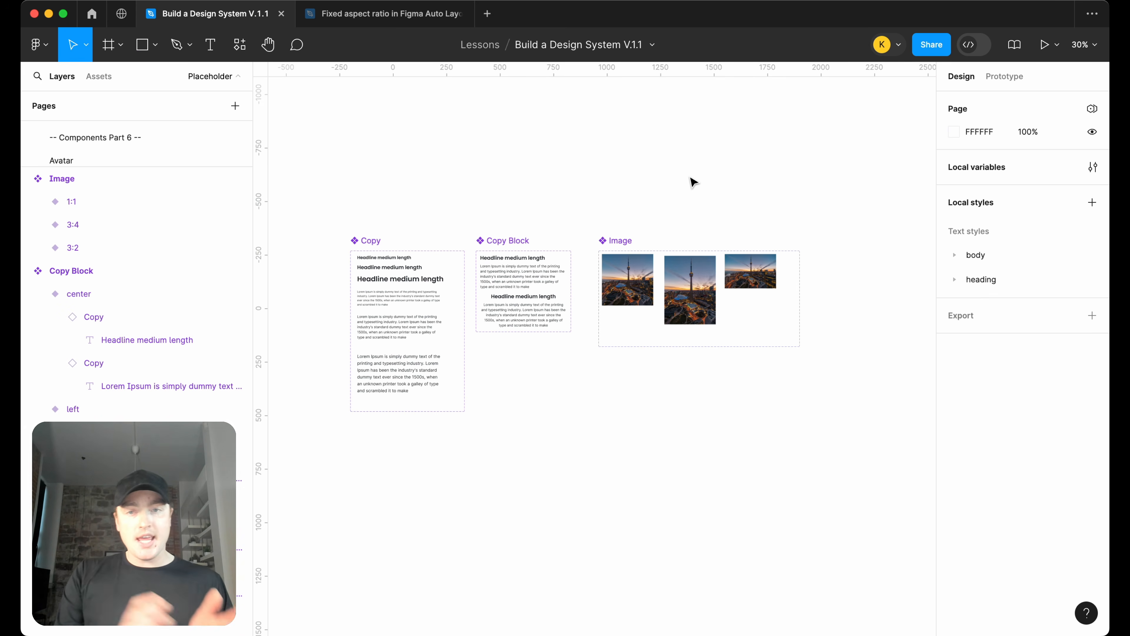
pyautogui.click(103, 330)
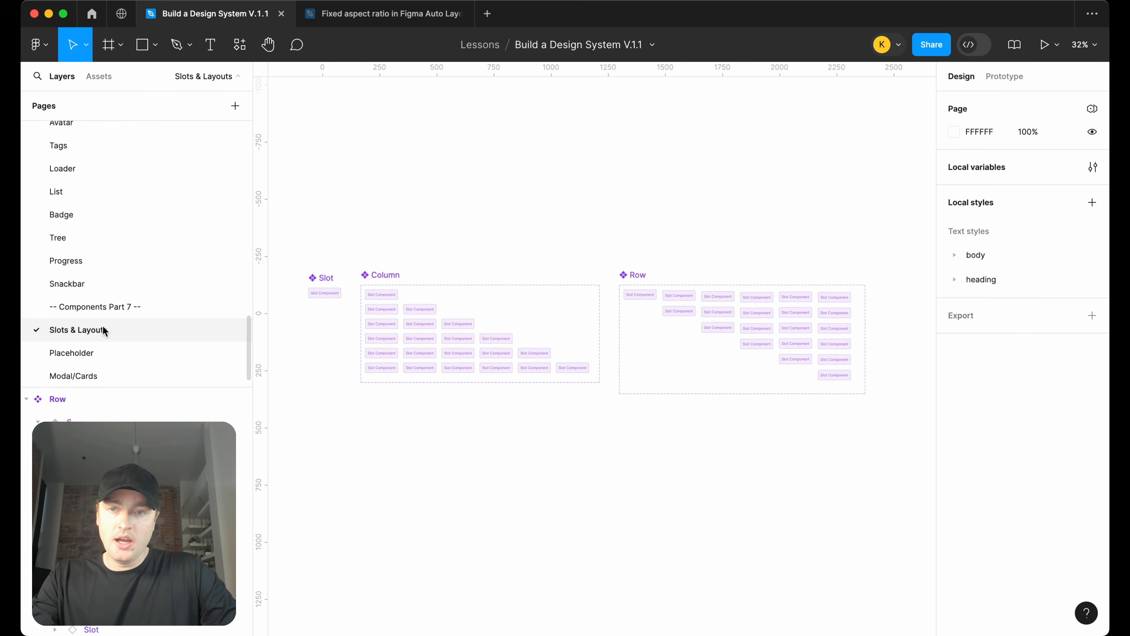
pyautogui.click(103, 357)
pyautogui.click(104, 376)
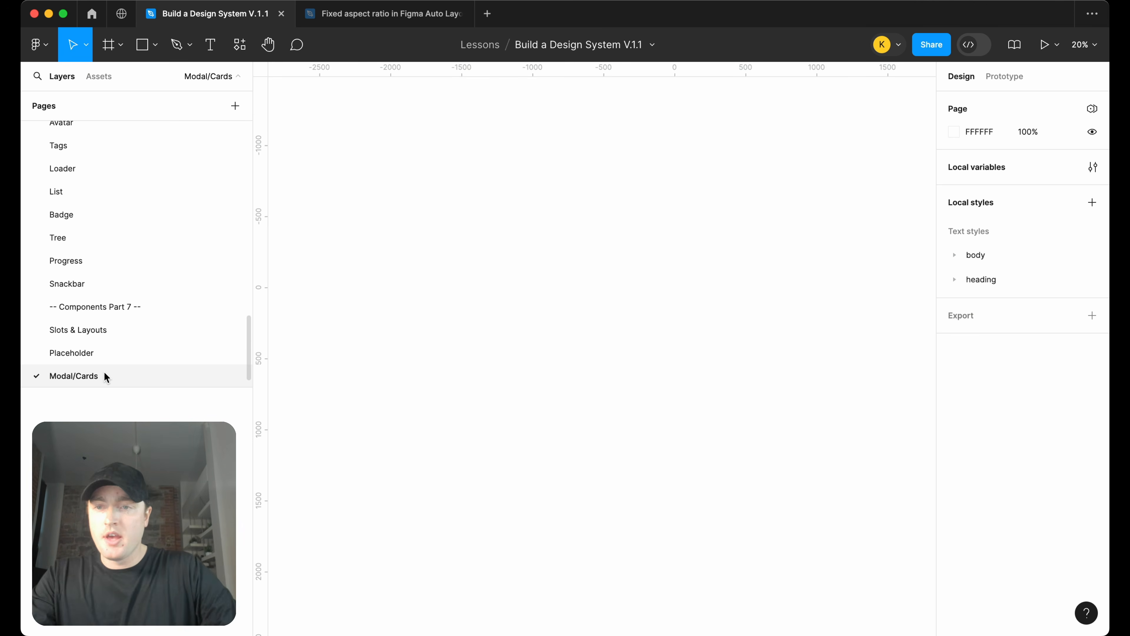
pyautogui.click(99, 76)
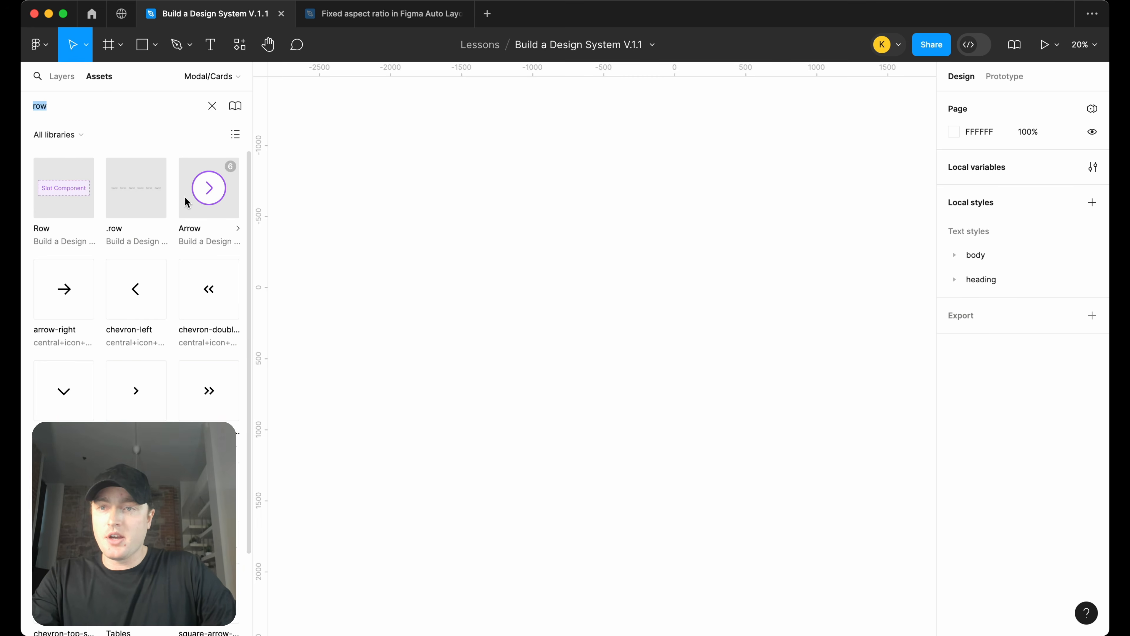
pyautogui.moveTo(46, 209); pyautogui.dragTo(625, 244)
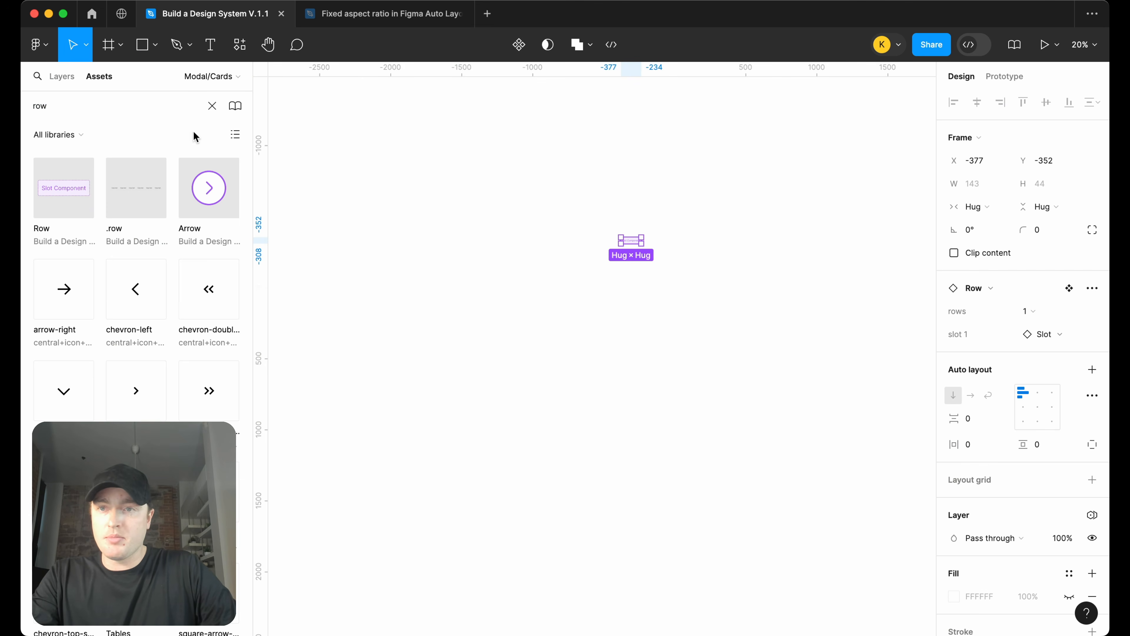
# Set the Row instance's rows property to 3
pyautogui.click(66, 78)
pyautogui.scroll(3, 707, 285)
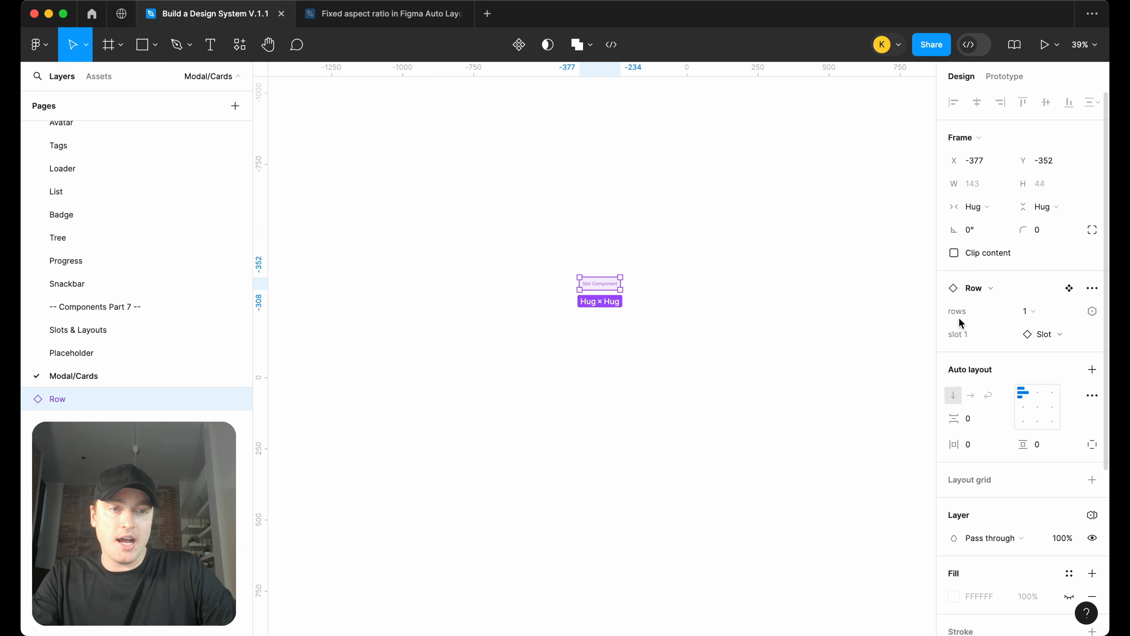
pyautogui.click(1050, 315)
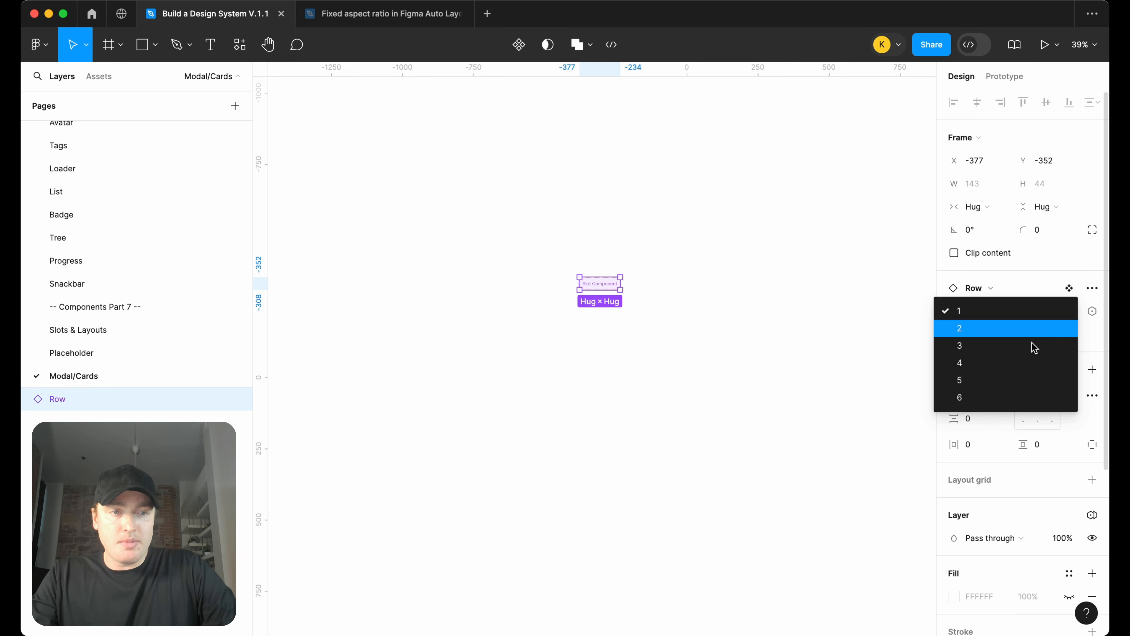
pyautogui.click(1027, 352)
# Swap the first slot of the Row instance to the Image component
pyautogui.click(787, 343)
pyautogui.scroll(5, 619, 283)
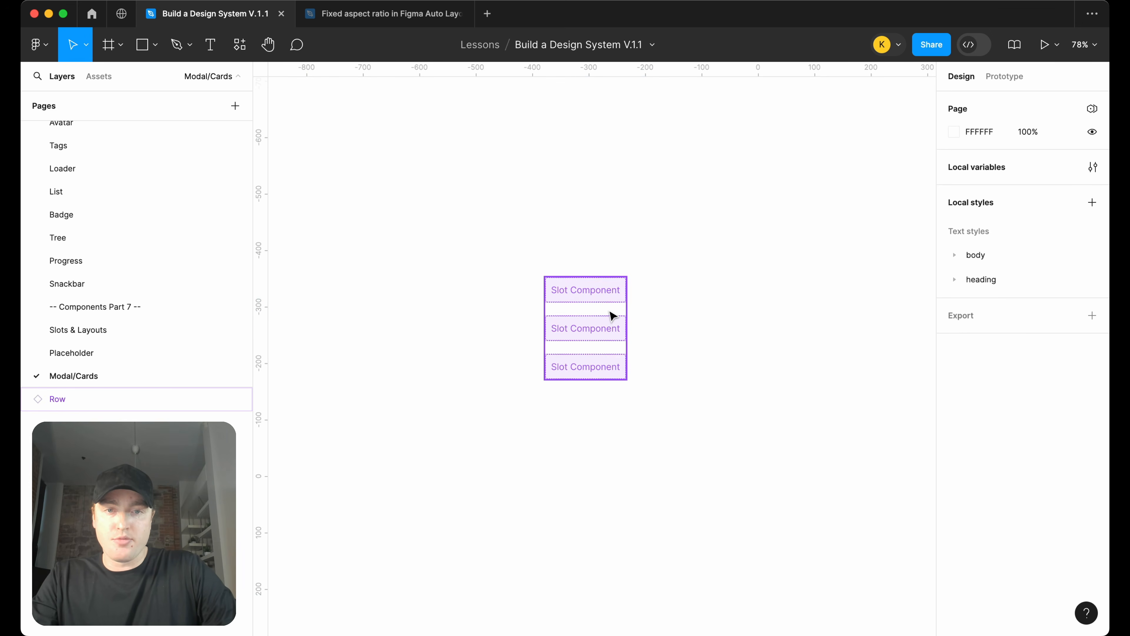
pyautogui.doubleClick(571, 289)
pyautogui.click(659, 341)
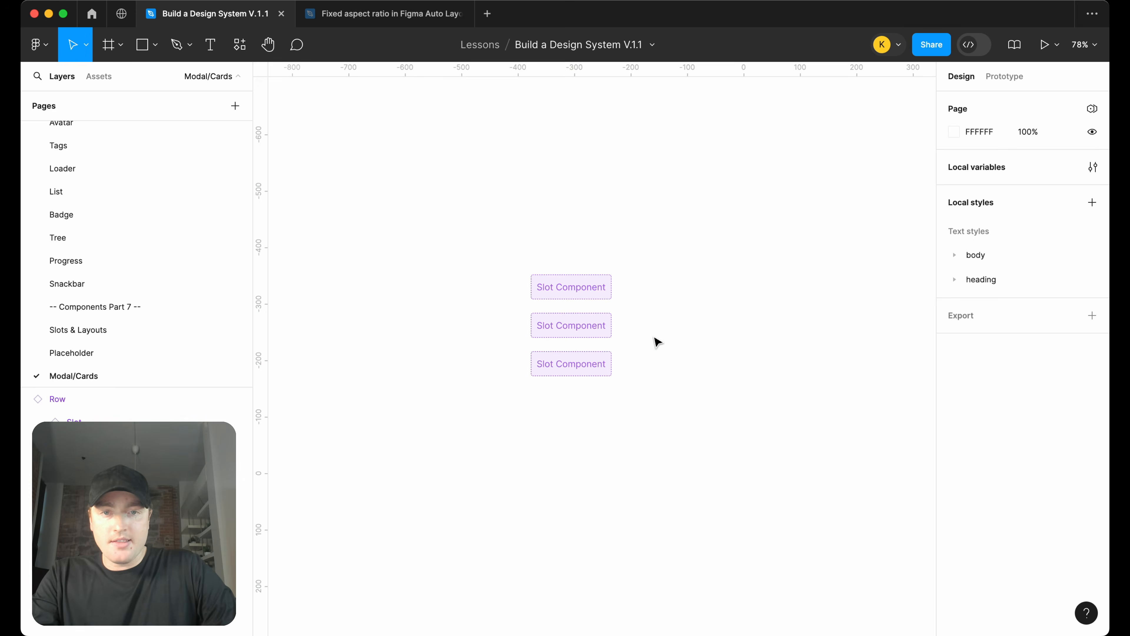
pyautogui.click(612, 295)
pyautogui.click(1064, 339)
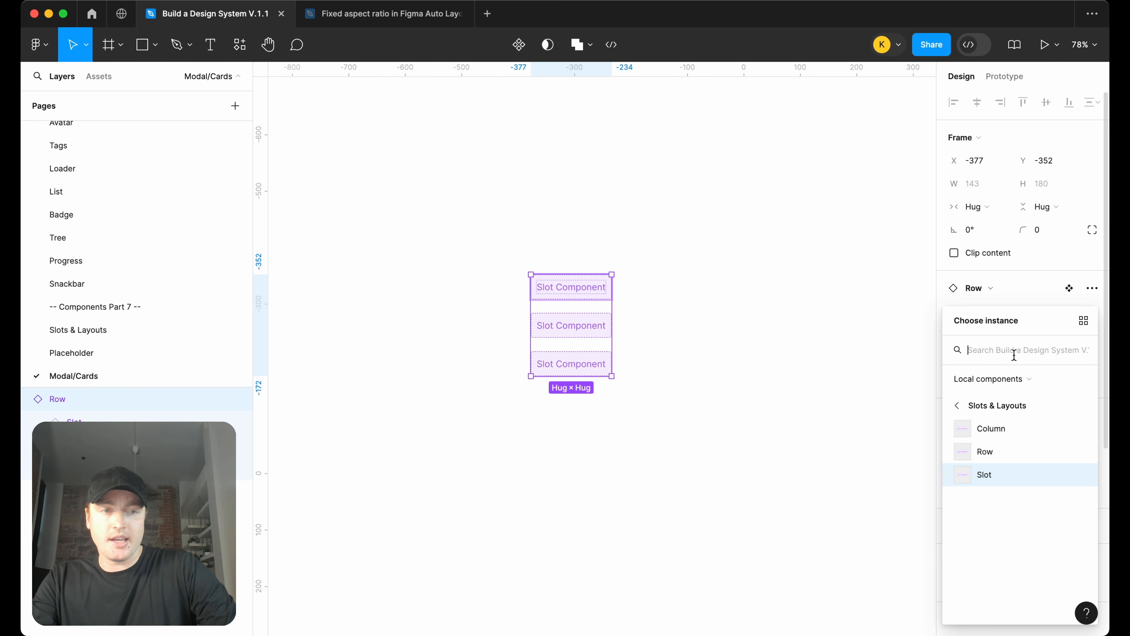
pyautogui.write('image')
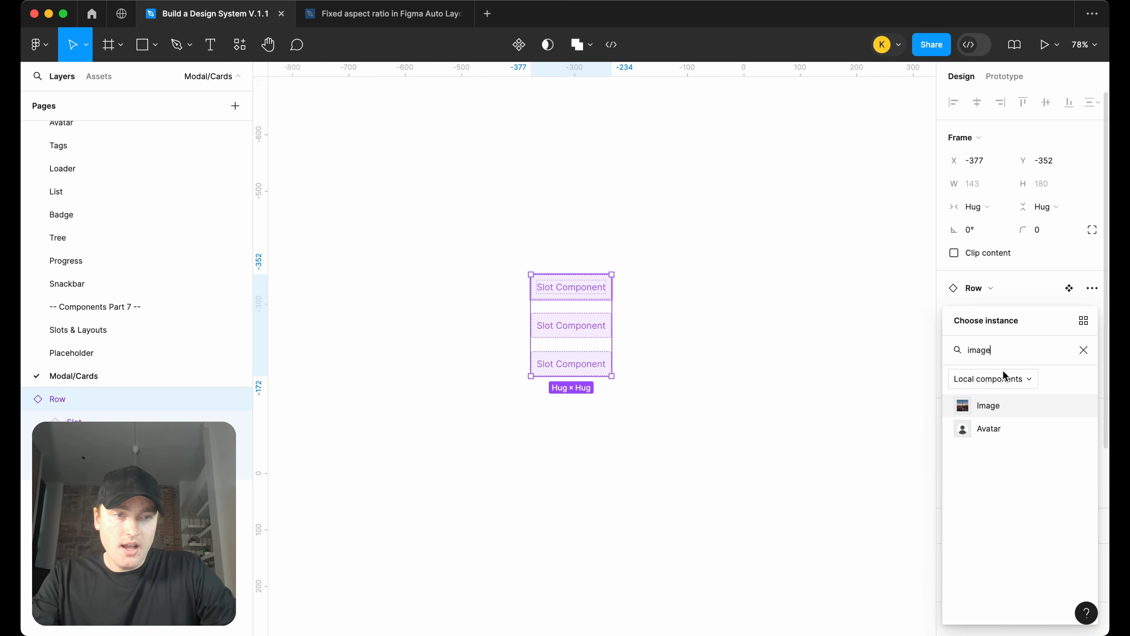
pyautogui.click(994, 403)
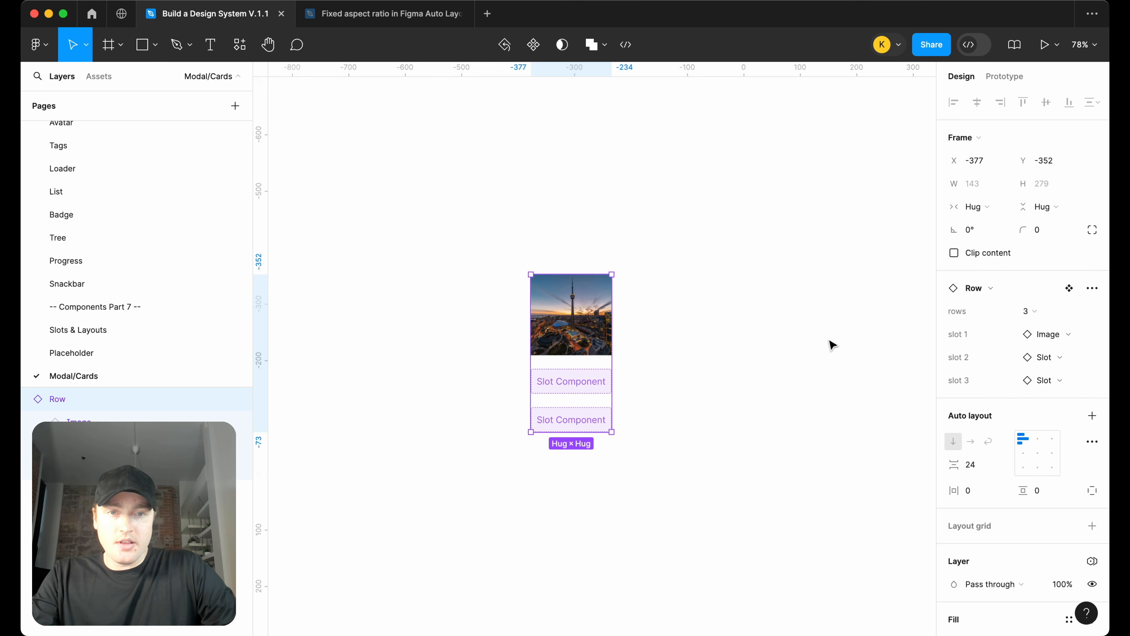
# Widen the Row instance to 460 px
pyautogui.click(721, 348)
pyautogui.click(613, 334)
pyautogui.moveTo(613, 334); pyautogui.dragTo(790, 329)
# In the Row component on the Slots & Layouts page, set the first slot container's width to Fill container
pyautogui.click(84, 337)
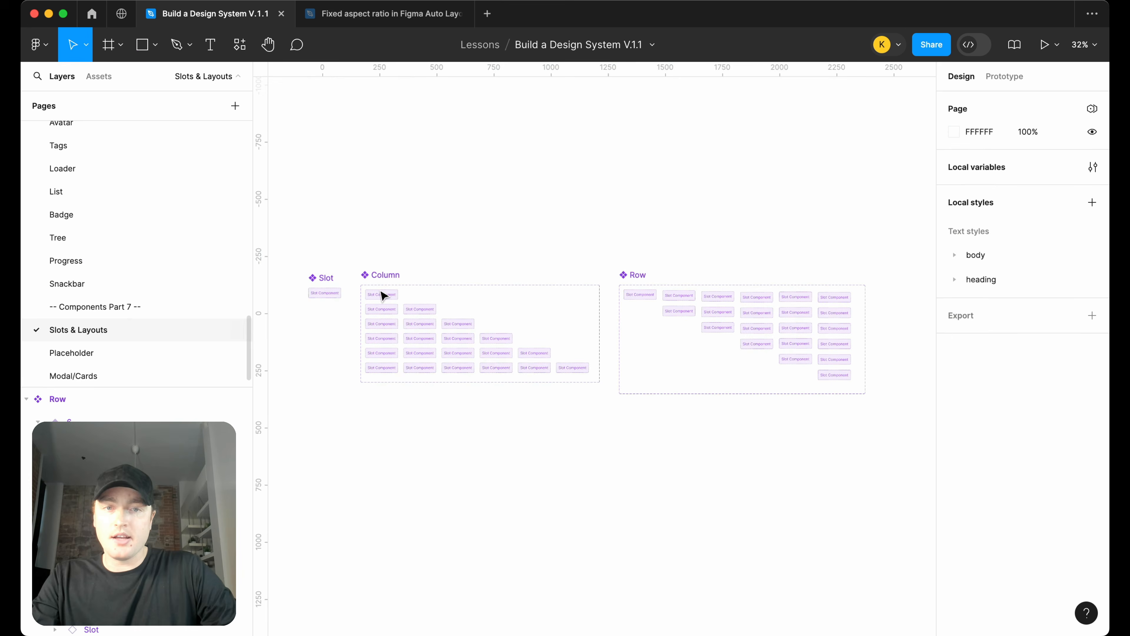
pyautogui.scroll(5, 649, 295)
pyautogui.click(634, 294)
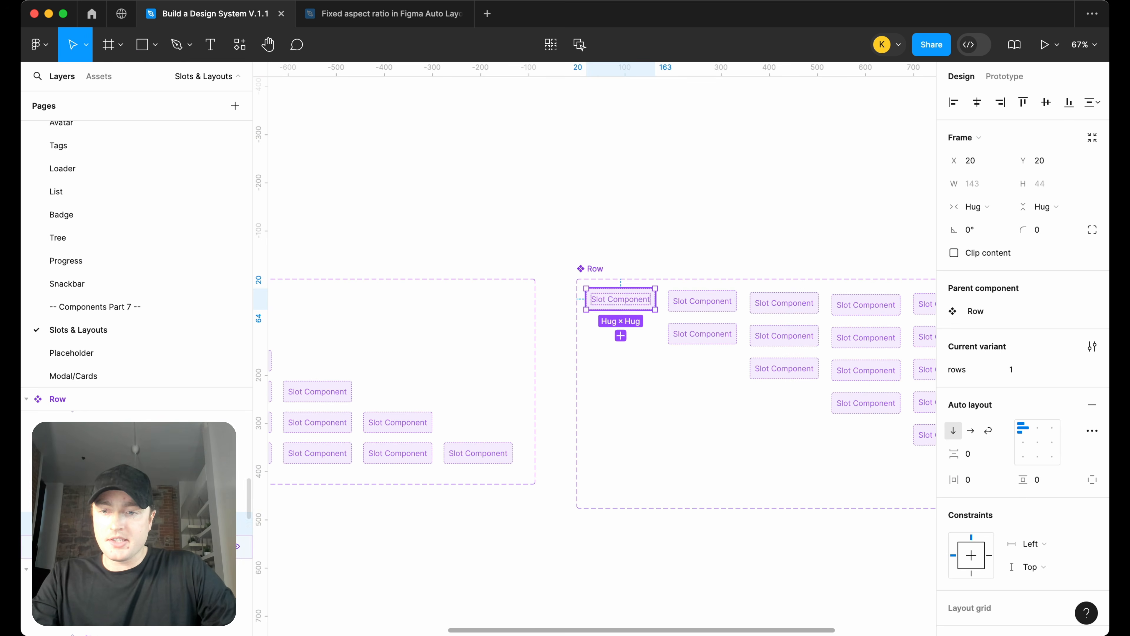
pyautogui.press('Return')
pyautogui.click(976, 207)
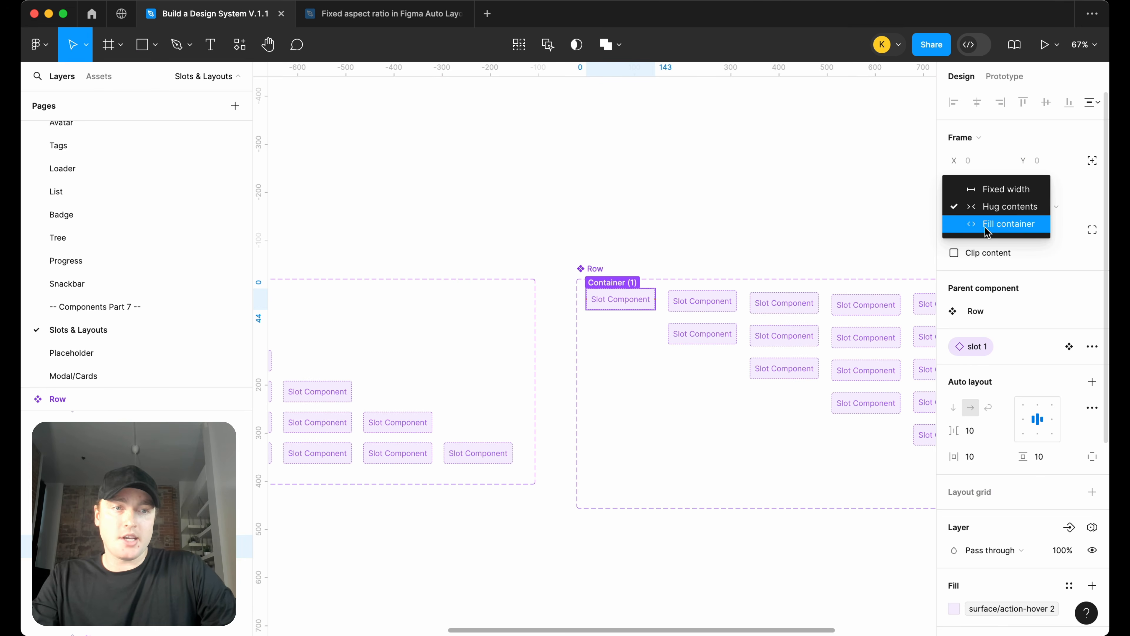
pyautogui.click(986, 225)
# Return to Modal/Cards and set the Image in the first slot to fill the Row's width
pyautogui.hscroll(4, 750, 240)
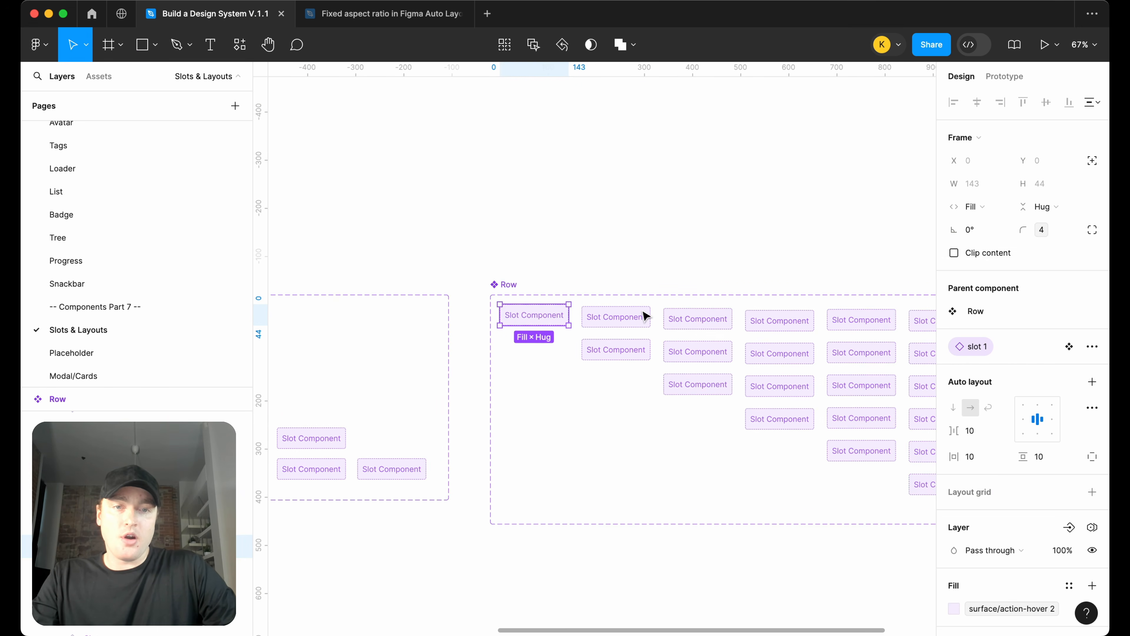
pyautogui.click(132, 375)
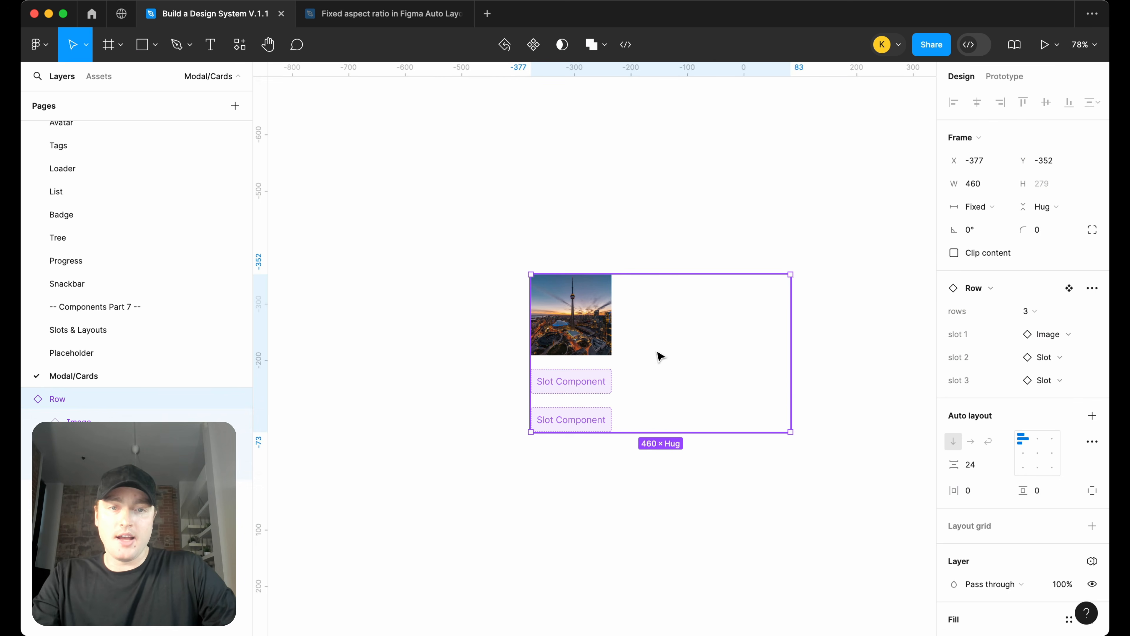
pyautogui.doubleClick(604, 326)
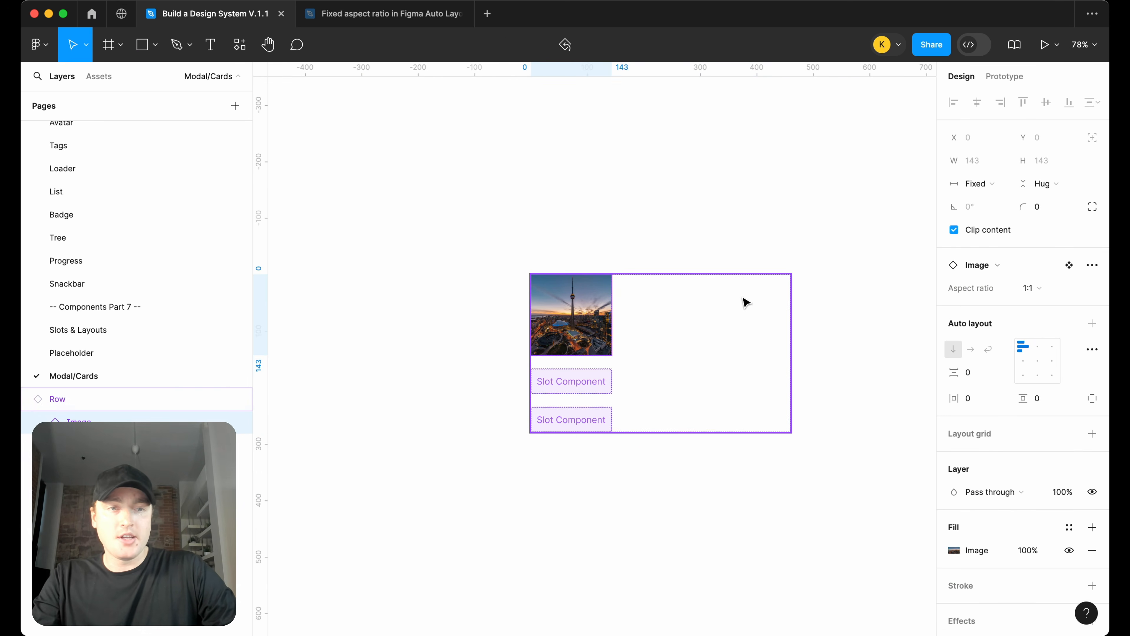
pyautogui.click(972, 184)
pyautogui.click(983, 216)
# Resize the Row instance to about 381 px wide
pyautogui.click(745, 187)
pyautogui.scroll(-3, 745, 188)
pyautogui.hscroll(2, 745, 188)
pyautogui.moveTo(593, 332); pyautogui.dragTo(593, 301)
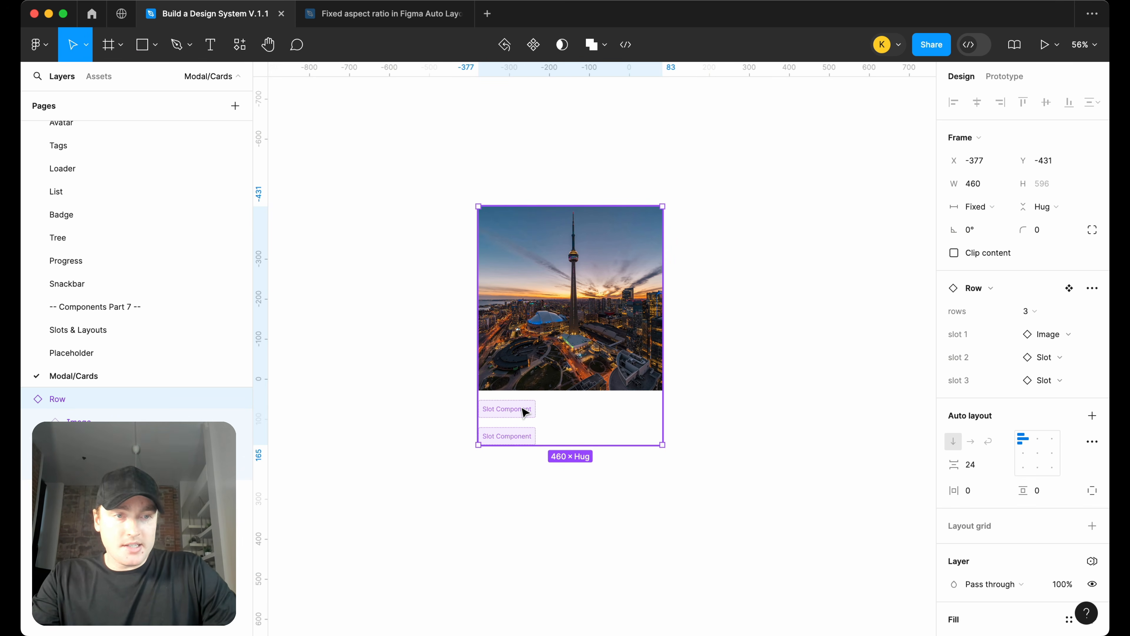
pyautogui.moveTo(663, 313); pyautogui.dragTo(631, 332)
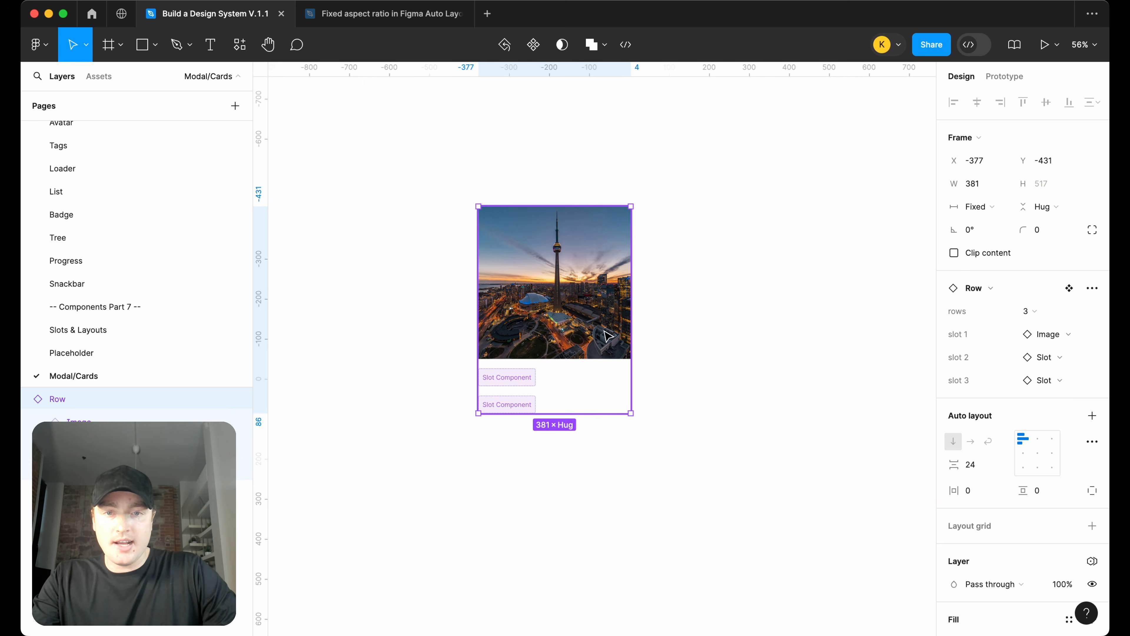
# Swap the Row's second slot to the Copy Block component
pyautogui.click(1055, 357)
pyautogui.write('copy')
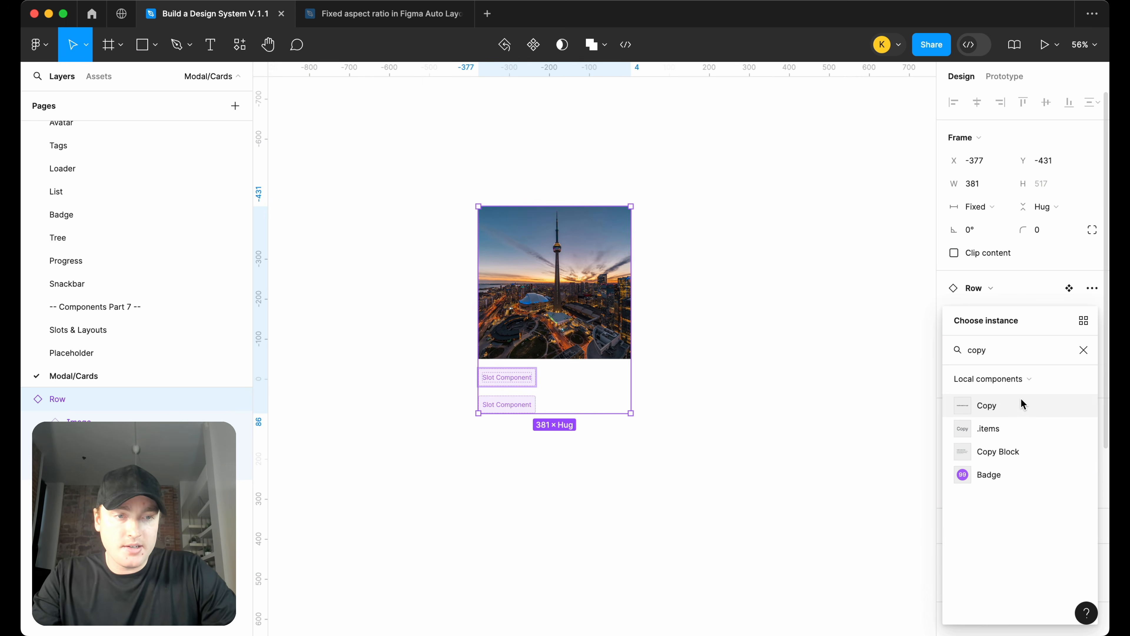
pyautogui.click(1011, 450)
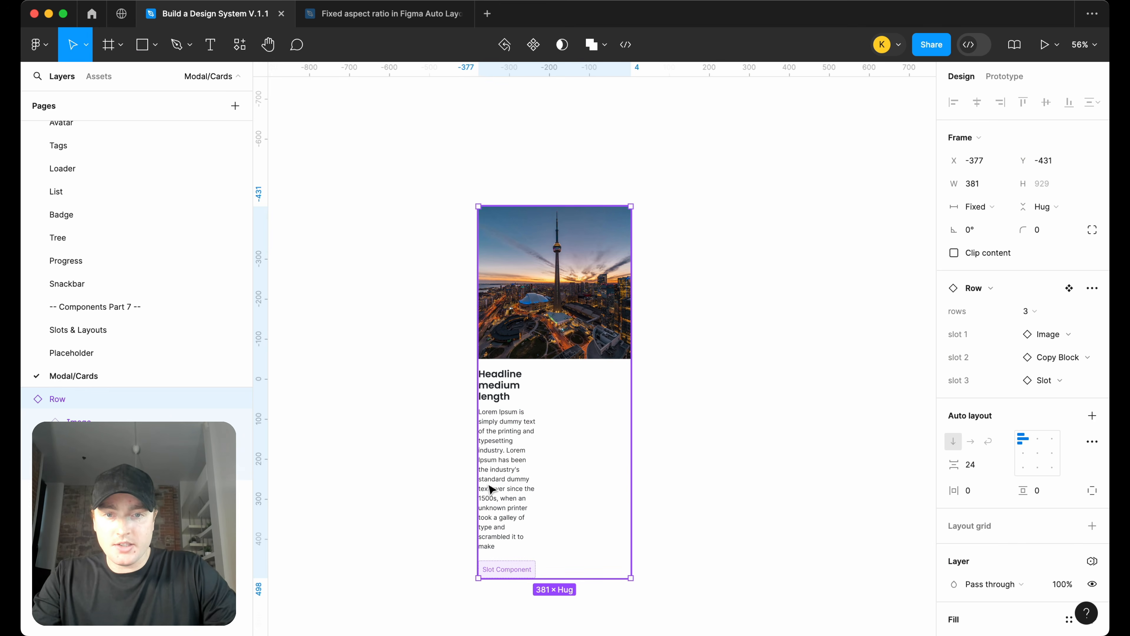
# Set the Copy Block inside the second slot to fill the container width
pyautogui.doubleClick(515, 463)
pyautogui.click(976, 184)
pyautogui.click(984, 220)
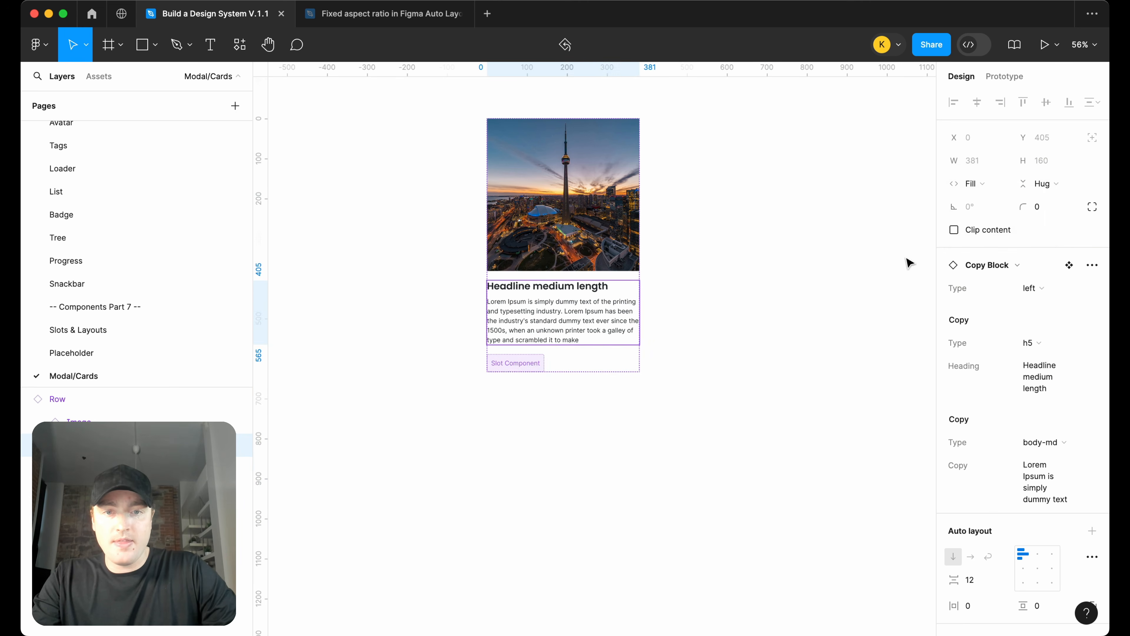
pyautogui.click(527, 362)
pyautogui.click(784, 395)
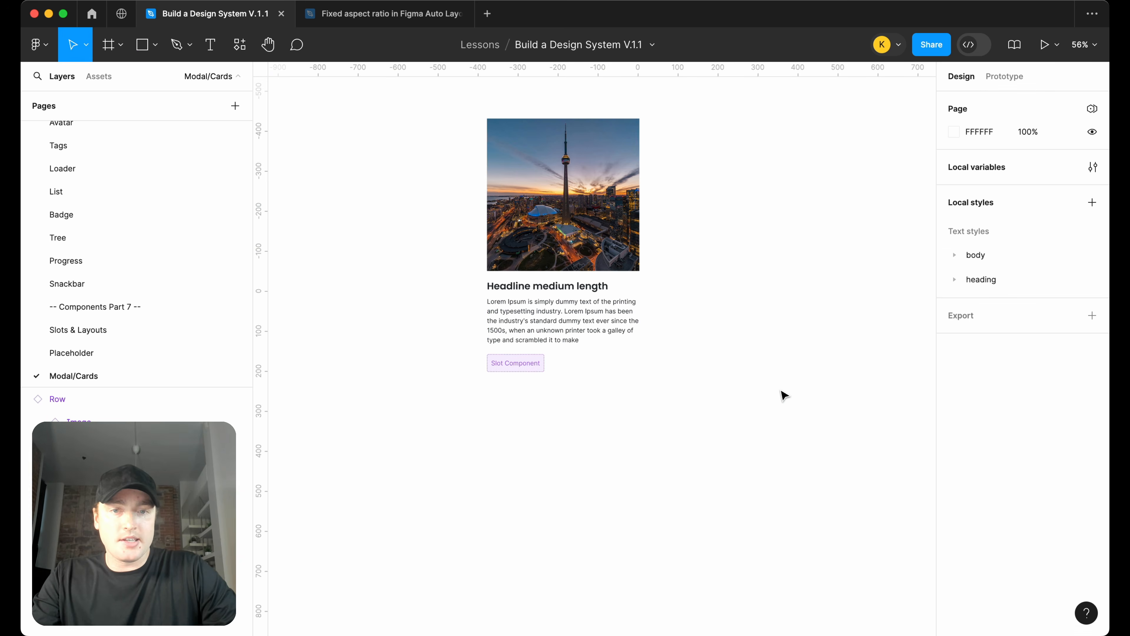
# Swap the Row's third slot to the Button component
pyautogui.press('super+a')
pyautogui.click(1046, 379)
pyautogui.write('b')
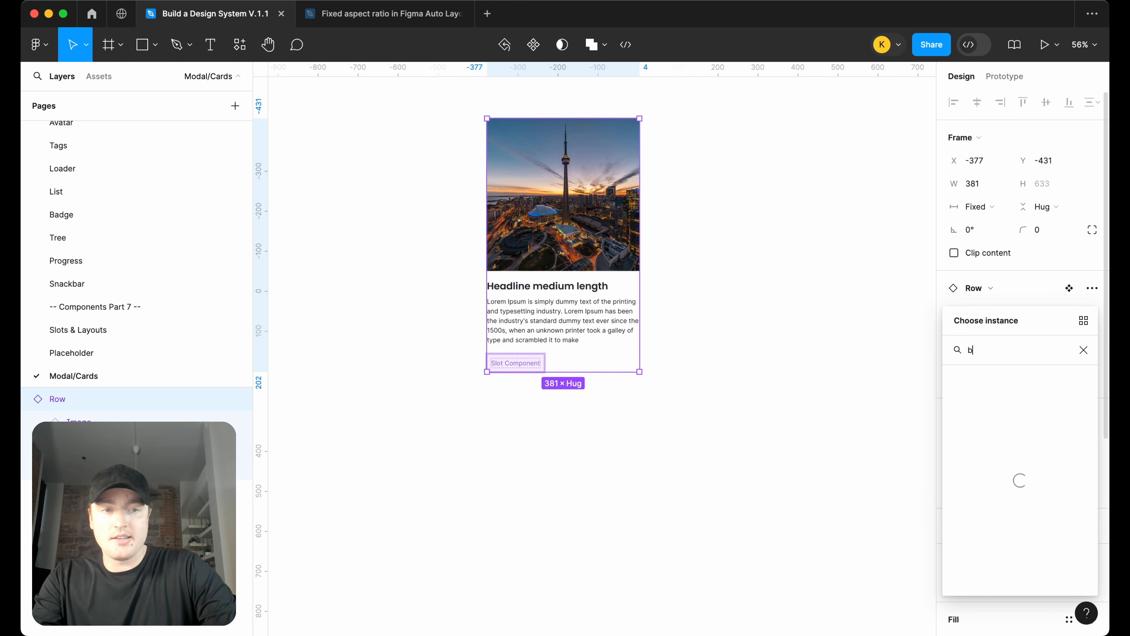
pyautogui.write('utton')
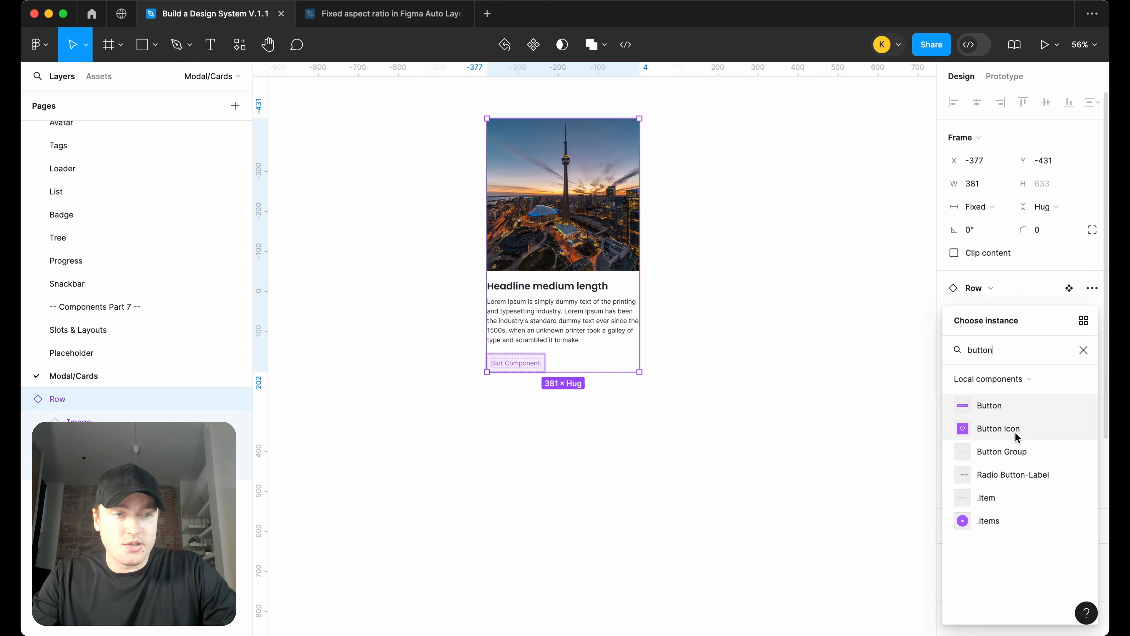
pyautogui.click(1020, 406)
# Wrap the Row instance in a new auto layout frame
pyautogui.scroll(2, 766, 422)
pyautogui.click(755, 419)
pyautogui.click(623, 374)
pyautogui.scroll(3, 668, 357)
pyautogui.click(712, 343)
pyautogui.click(514, 357)
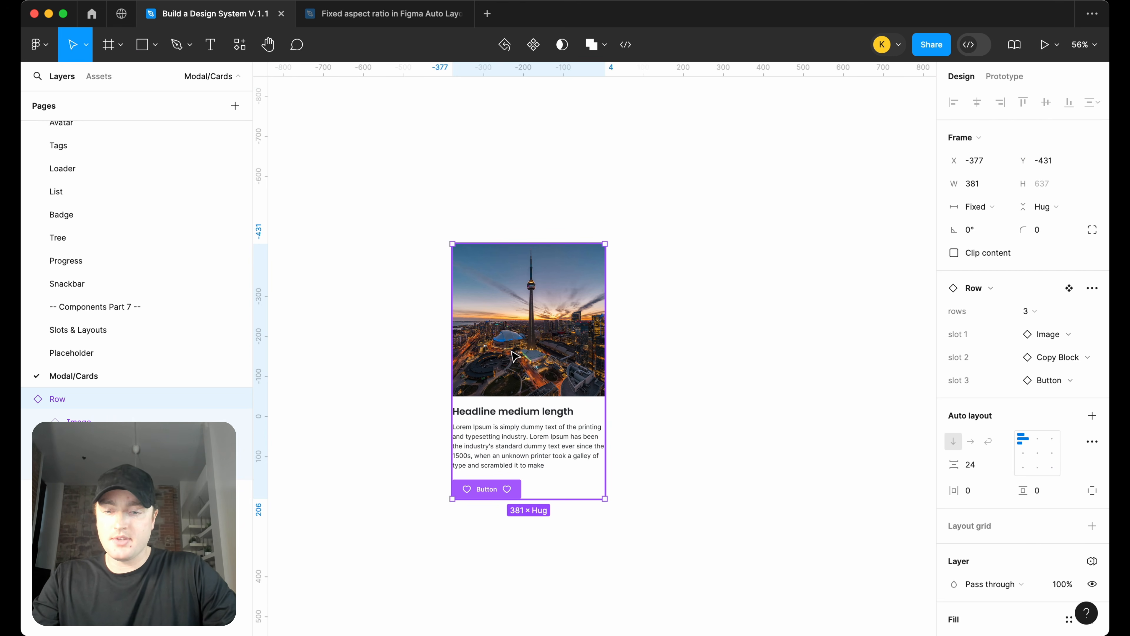
pyautogui.hotkey('shift', 'a')
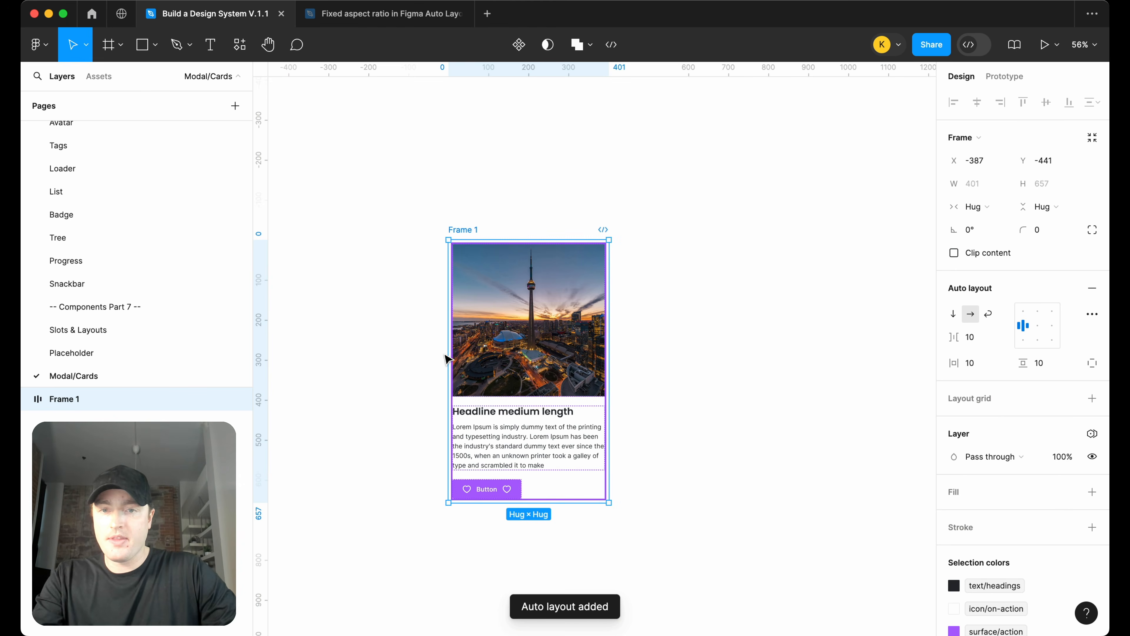
# Rename the new frame to Copy card
pyautogui.doubleClick(69, 400)
pyautogui.write('Card')
pyautogui.press('Return')
pyautogui.doubleClick(59, 399)
pyautogui.write('Copy card')
pyautogui.press('Return')
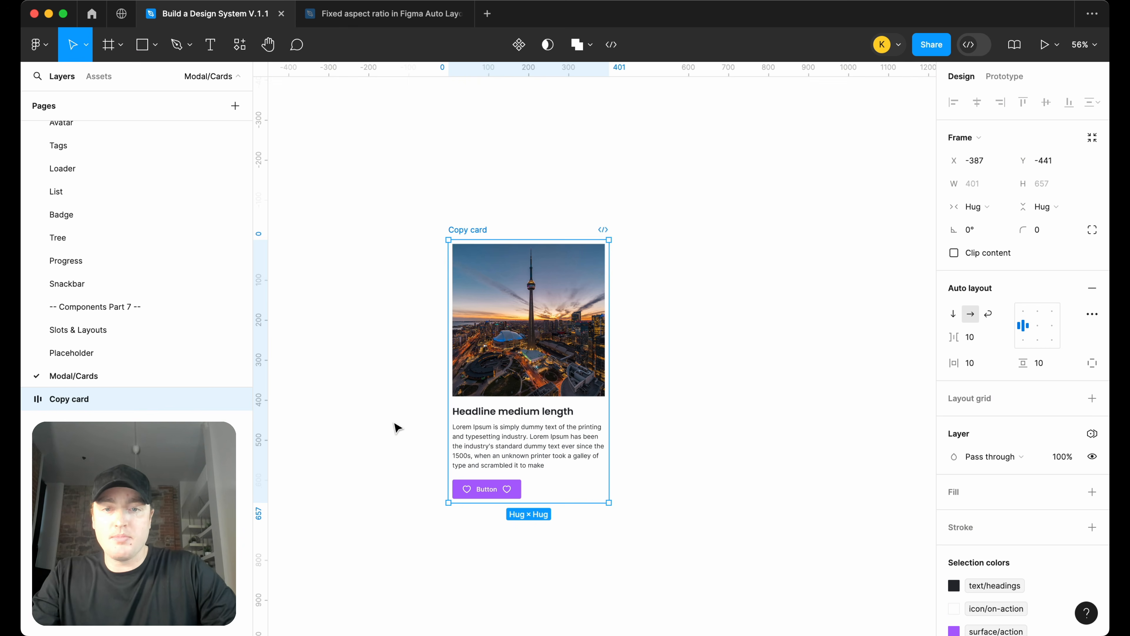
# Add a fill to the Copy card frame and set its horizontal and vertical padding to 24
pyautogui.click(1093, 493)
pyautogui.click(982, 364)
pyautogui.write('23')
pyautogui.press('Return')
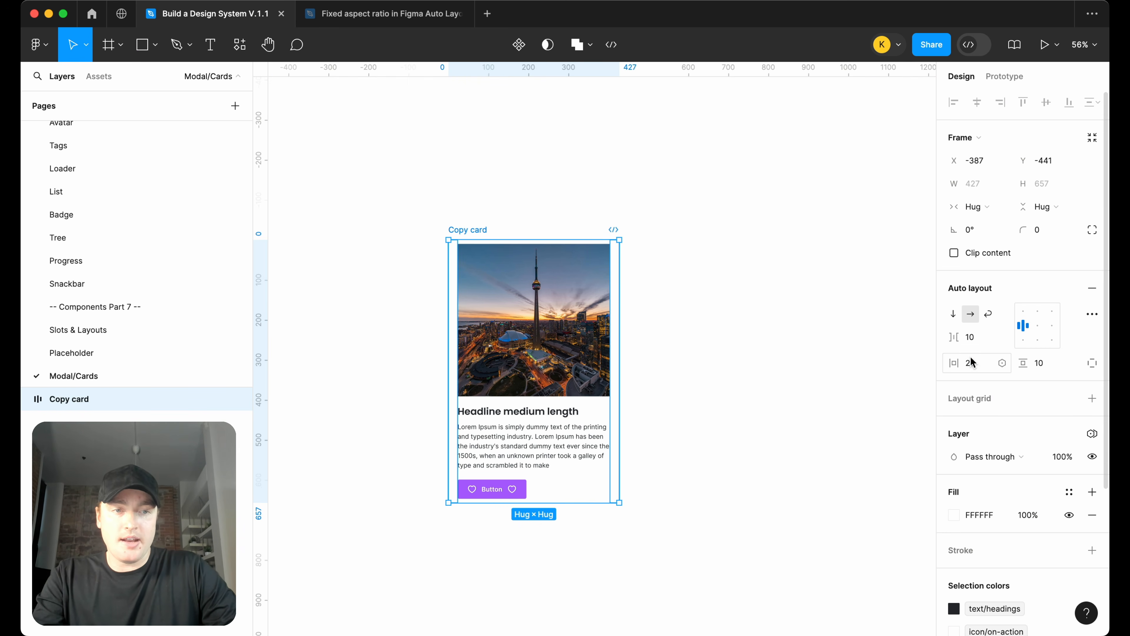
pyautogui.write('24')
pyautogui.press('Return')
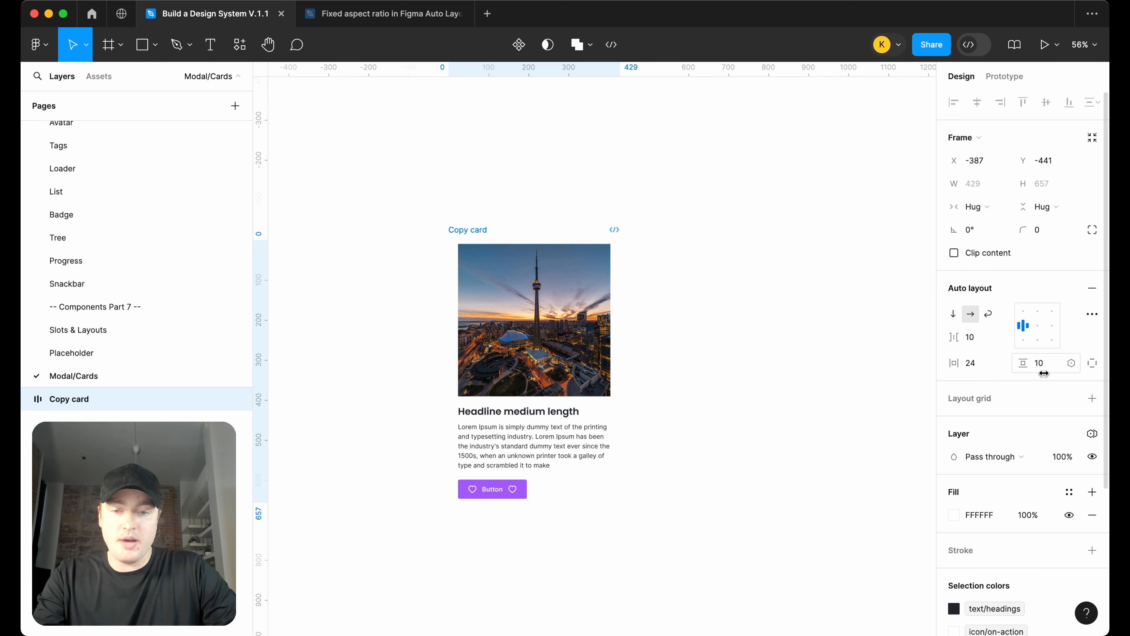
pyautogui.click(1040, 364)
pyautogui.write('24')
pyautogui.press('Return')
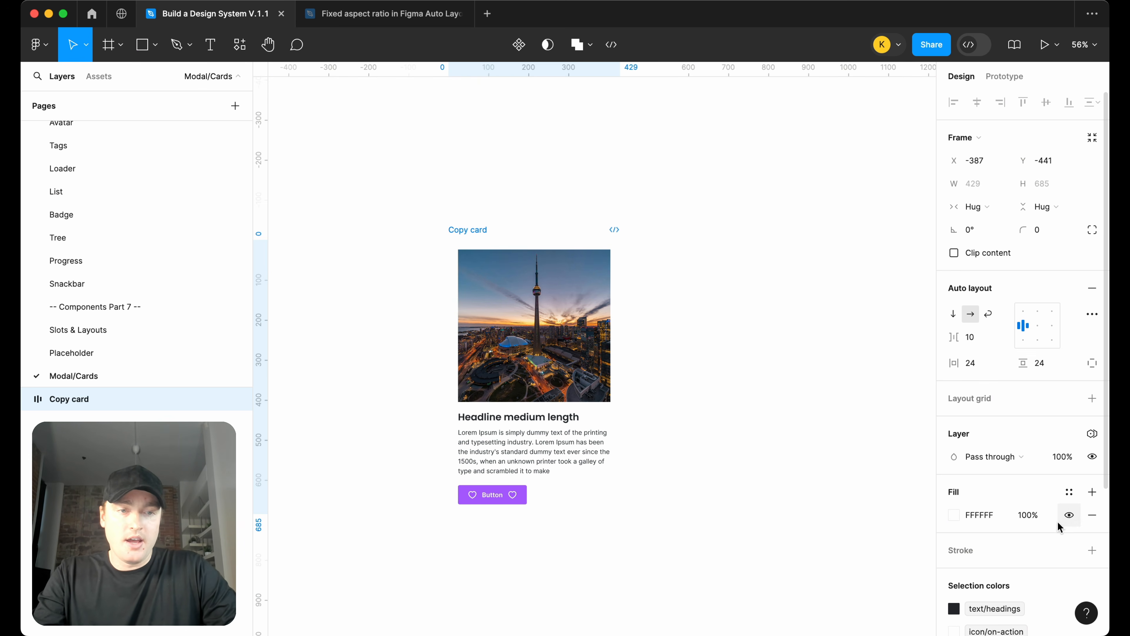
# Apply the surface/primary color style to the Copy card's fill
pyautogui.scroll(-1, 1060, 526)
pyautogui.click(1067, 483)
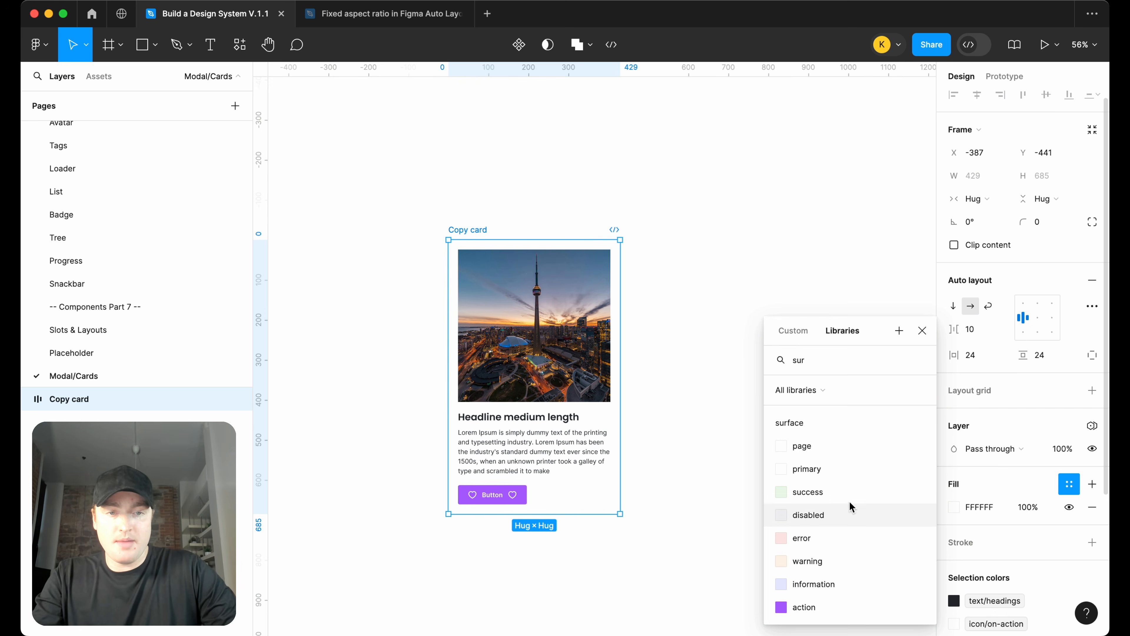
pyautogui.click(804, 467)
# Add a stroke to the Copy card and apply the border/primary color style
pyautogui.click(1090, 543)
pyautogui.scroll(-3, 1080, 543)
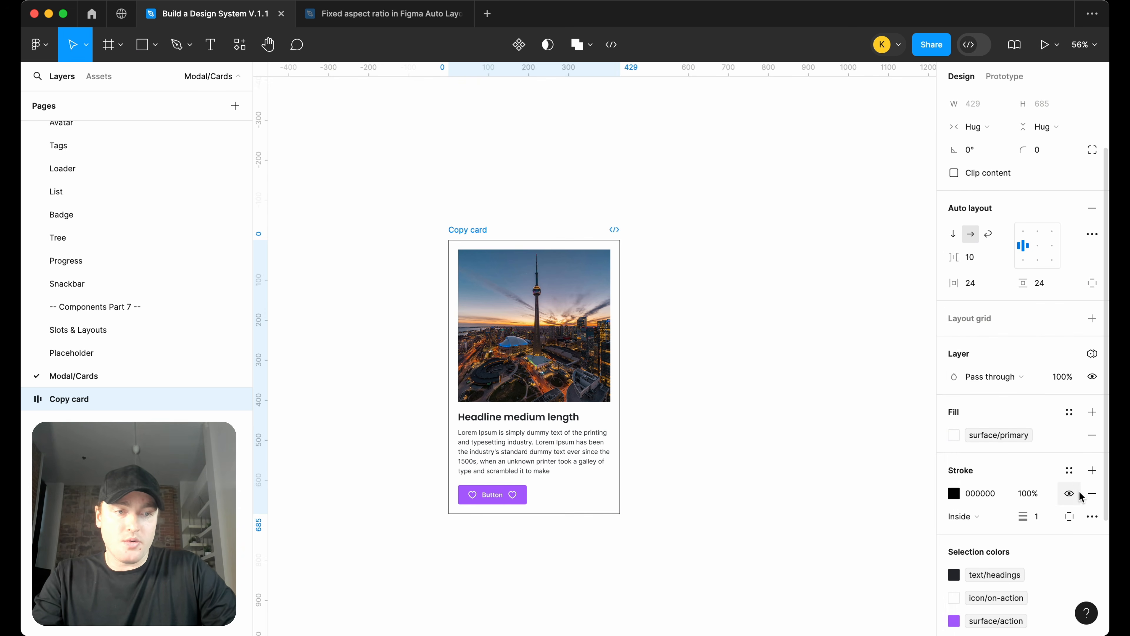
pyautogui.click(1069, 470)
pyautogui.write('bor')
pyautogui.press('Return')
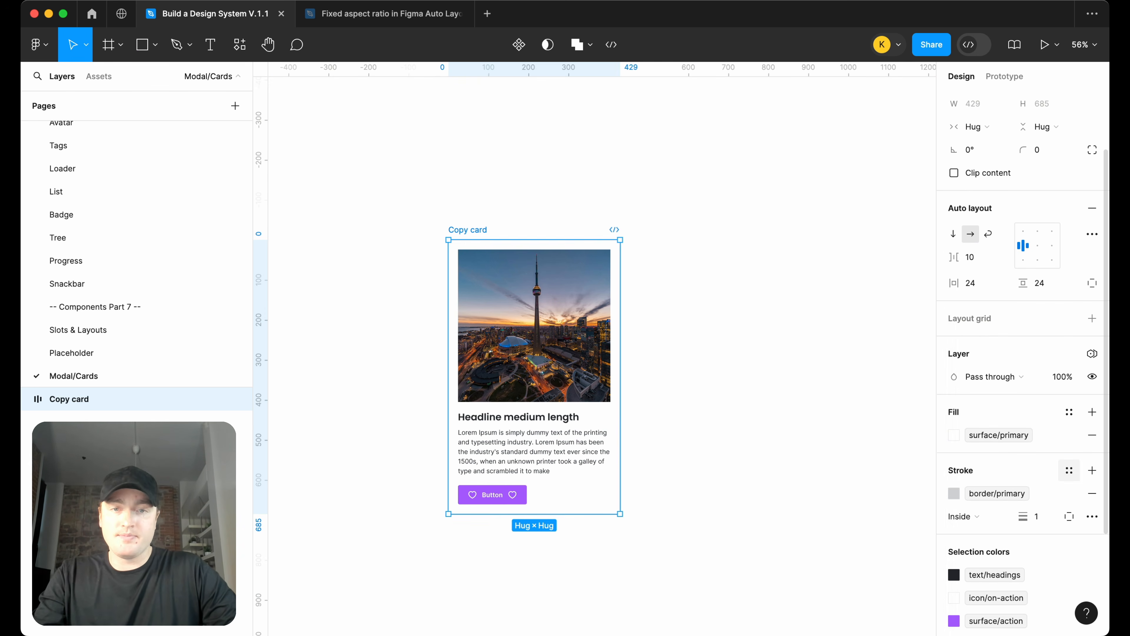
# Widen the Row instance inside the Copy card frame
pyautogui.click(775, 377)
pyautogui.scroll(-2, 653, 328)
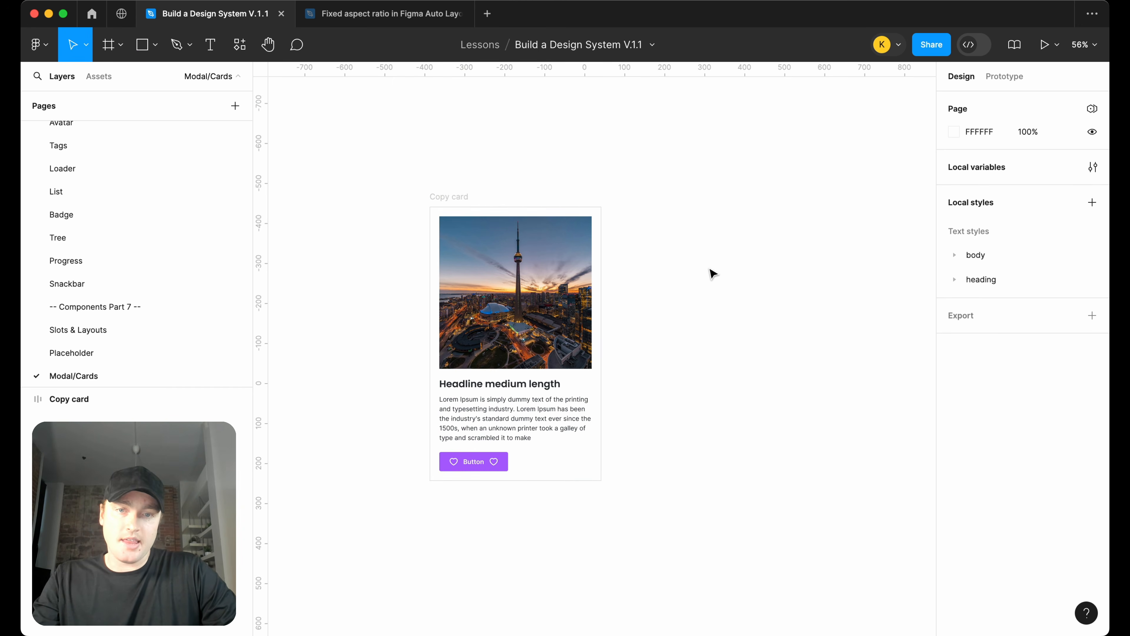
pyautogui.click(590, 329)
pyautogui.moveTo(592, 326); pyautogui.dragTo(664, 326)
pyautogui.press('Escape')
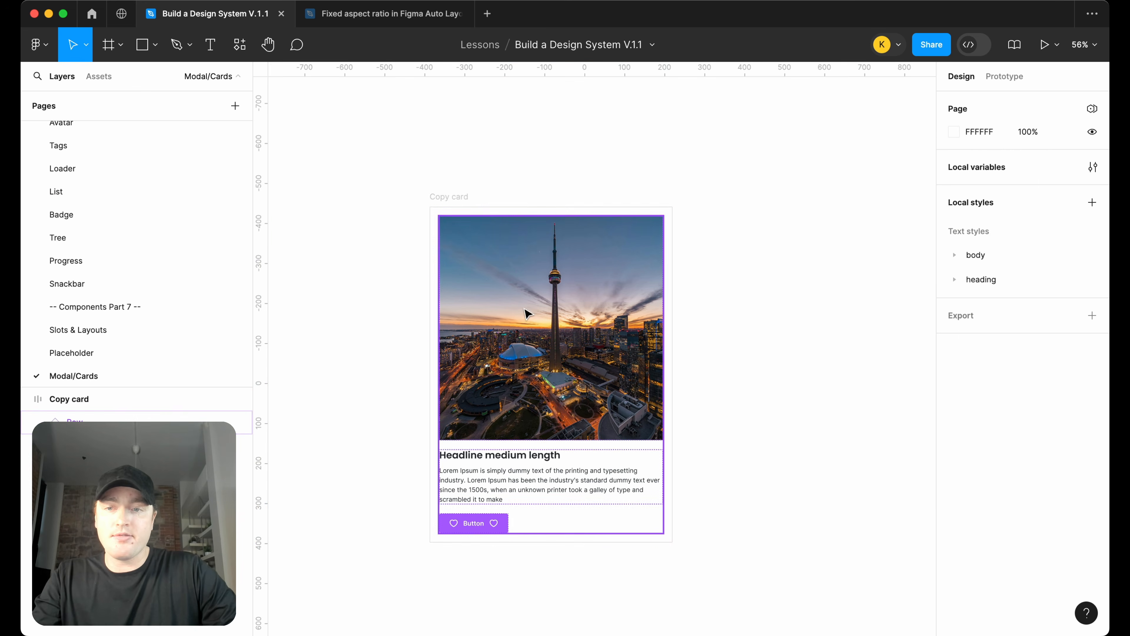
# Widen the Copy card frame to about 889 px and set its Row instance's width to Fill container
pyautogui.click(156, 396)
pyautogui.moveTo(669, 268); pyautogui.dragTo(786, 268)
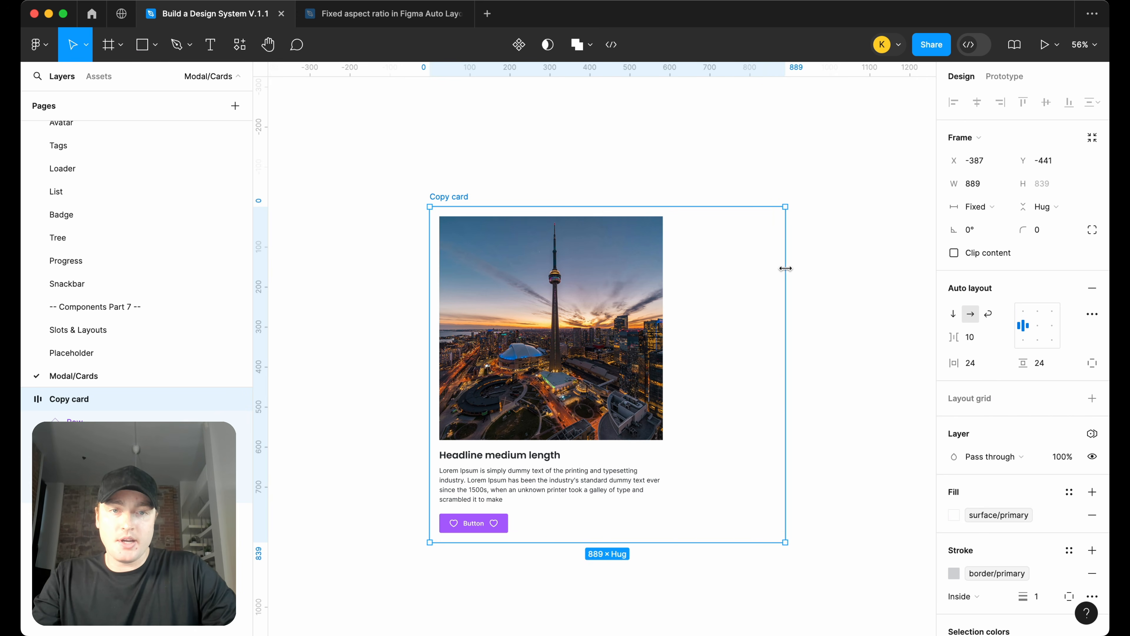
pyautogui.click(645, 312)
pyautogui.click(995, 207)
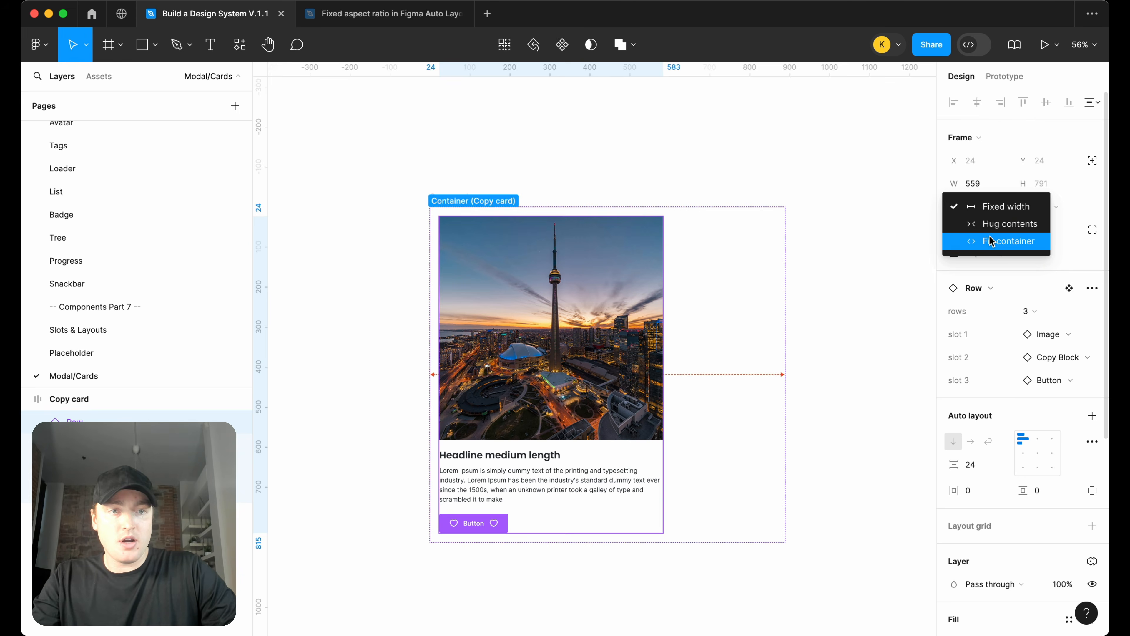
pyautogui.click(991, 241)
# Resize the Copy card frame to about 420 px wide
pyautogui.press('Escape')
pyautogui.scroll(-3, 762, 208)
pyautogui.click(564, 196)
pyautogui.moveTo(776, 278); pyautogui.dragTo(653, 261)
pyautogui.scroll(3, 641, 270)
pyautogui.hscroll(3, 653, 261)
pyautogui.scroll(2, 653, 260)
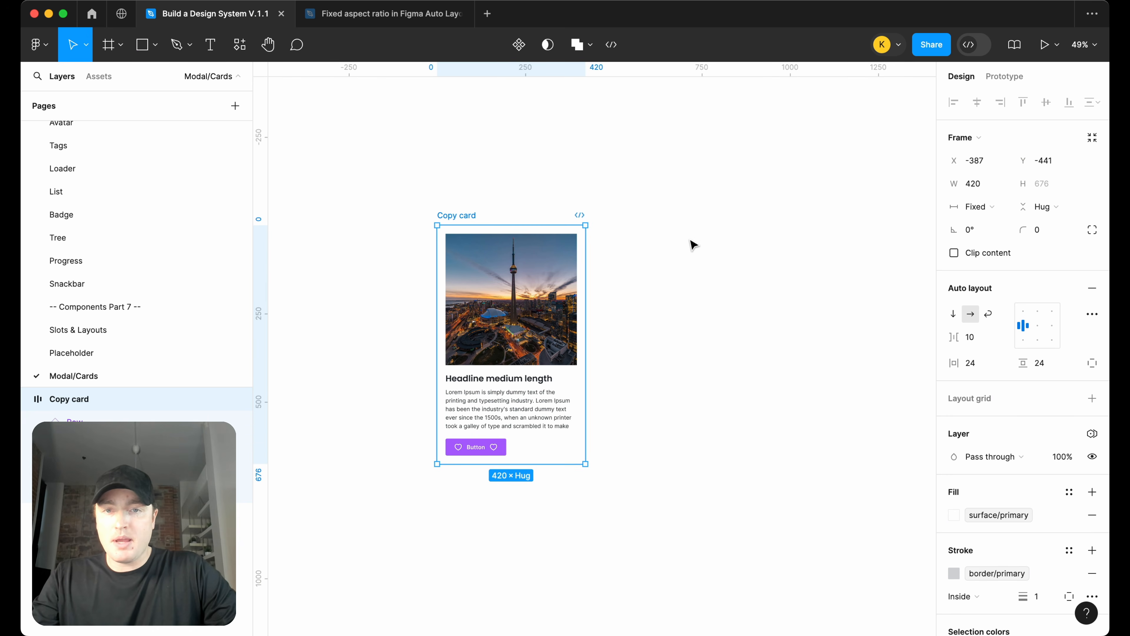
# Insert a Row instance from the assets beside the card and set it to 2 rows
pyautogui.click(99, 77)
pyautogui.moveTo(64, 187); pyautogui.dragTo(658, 234)
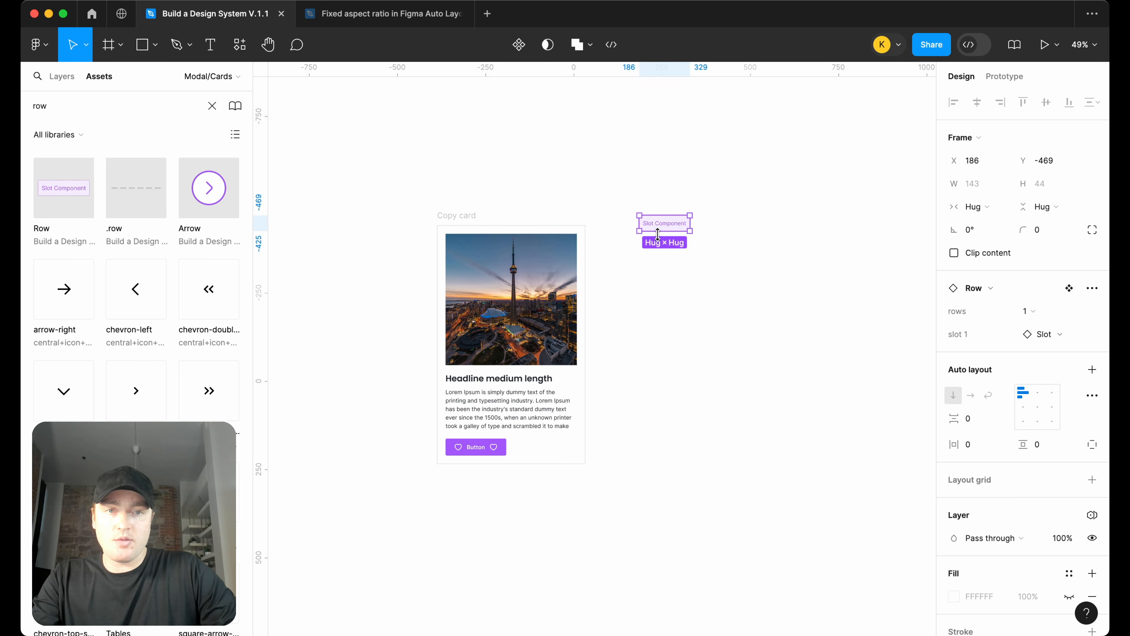
pyautogui.click(1028, 311)
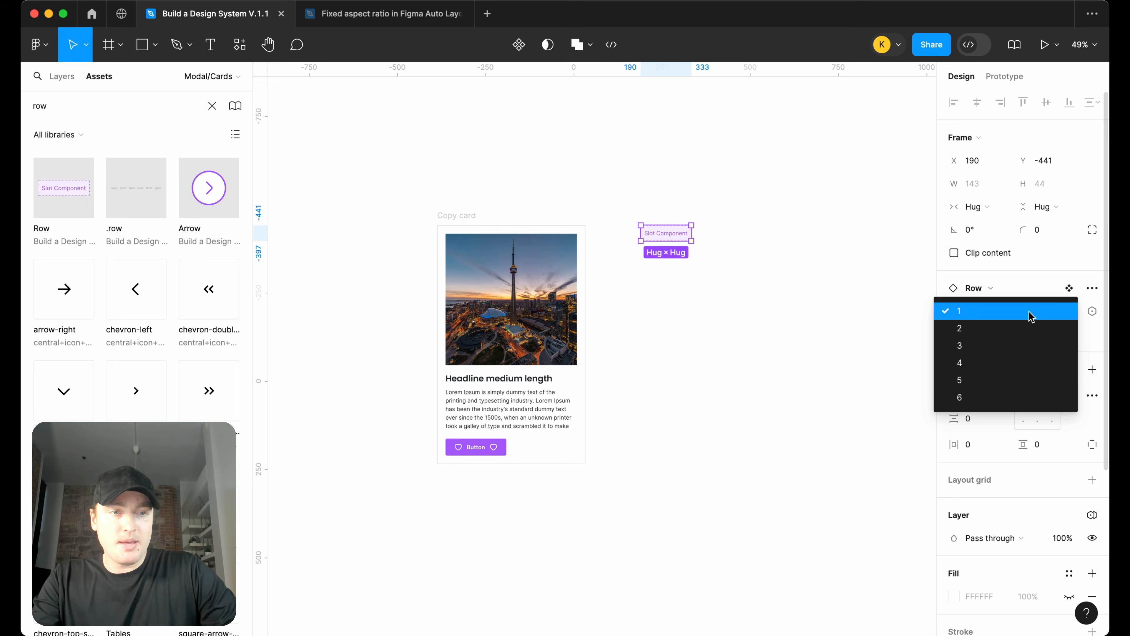
pyautogui.click(1022, 329)
# Swap the new Row's first slot to the Input component
pyautogui.scroll(5, 779, 253)
pyautogui.click(1071, 350)
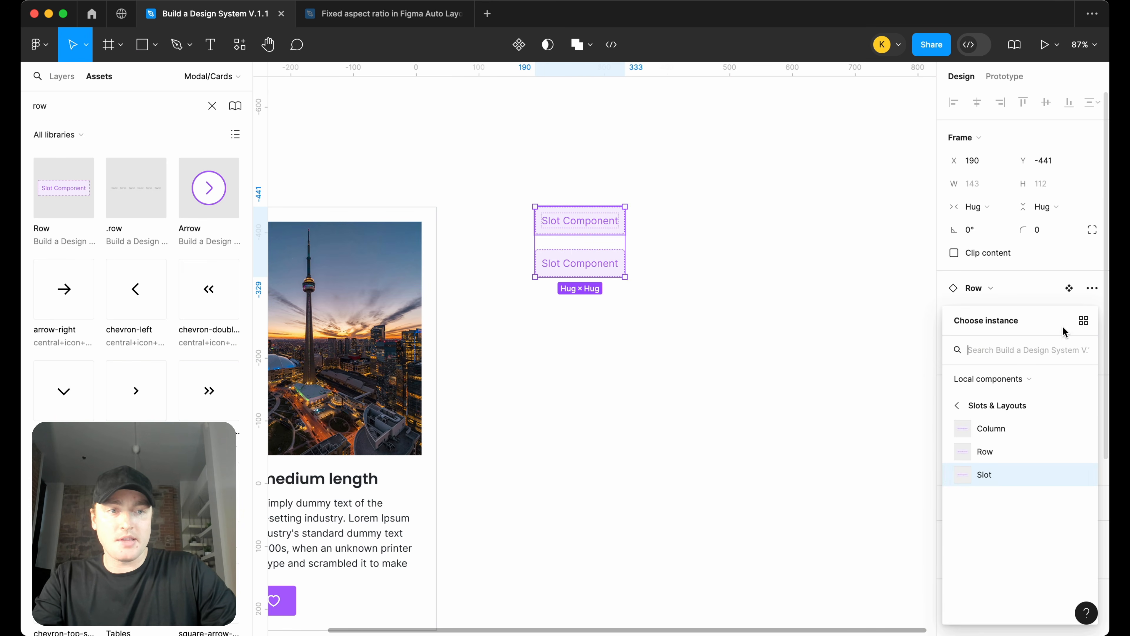
pyautogui.write('field')
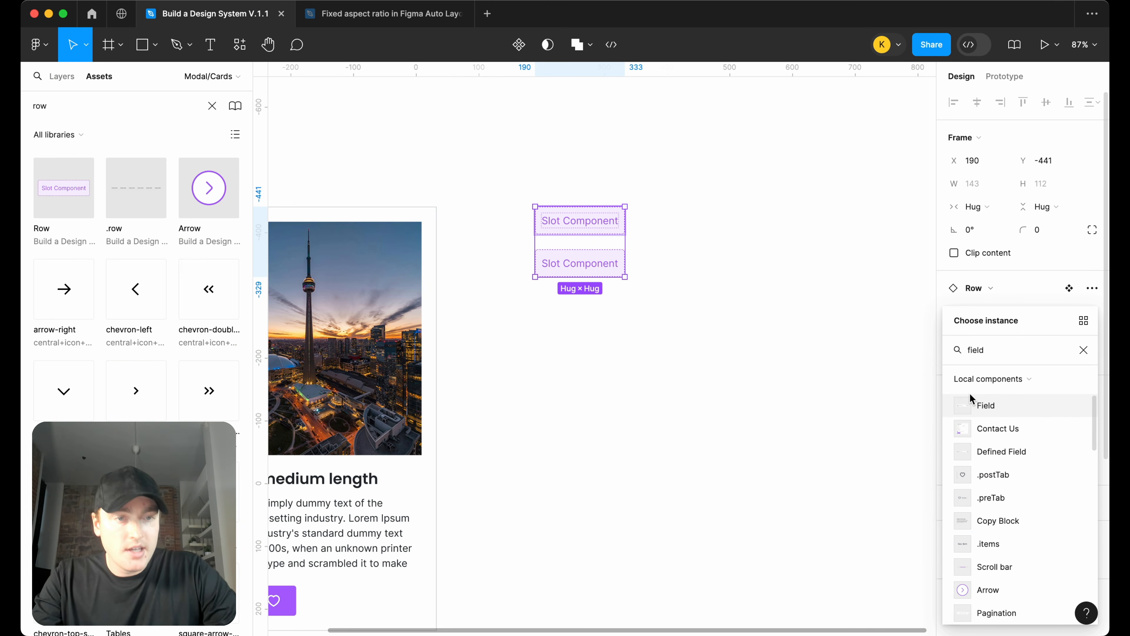
pyautogui.click(1000, 406)
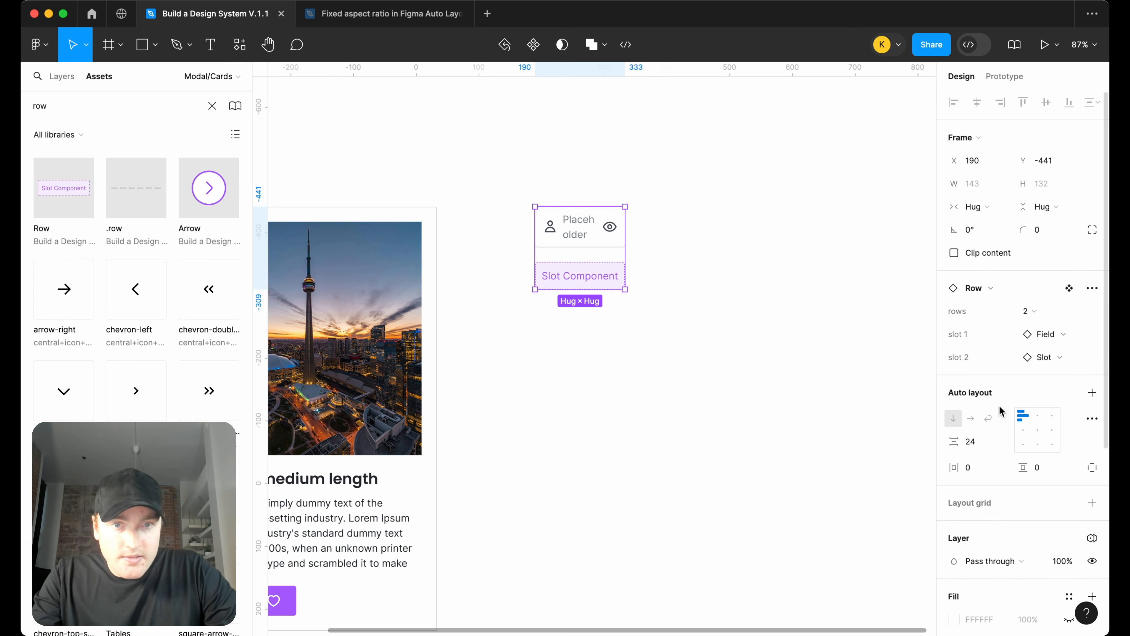
pyautogui.click(1060, 334)
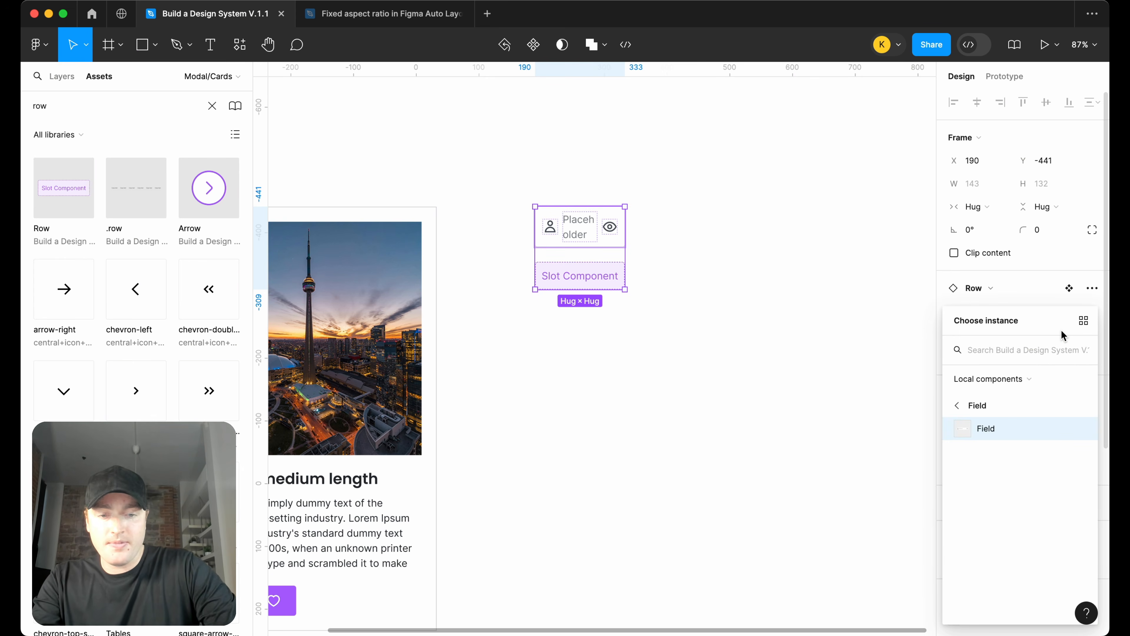
pyautogui.write('input')
pyautogui.click(993, 404)
# Widen the new Row instance to about 423 px
pyautogui.click(659, 294)
pyautogui.click(614, 278)
pyautogui.moveTo(625, 252); pyautogui.dragTo(801, 251)
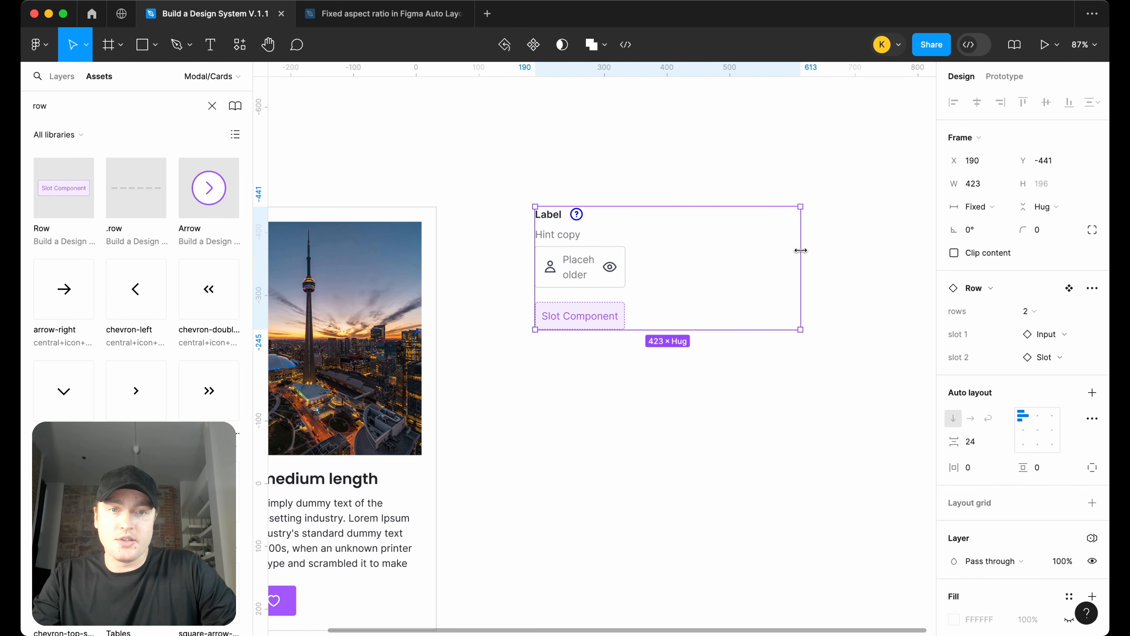
# Set the Input in the first slot to Fill container width
pyautogui.doubleClick(578, 258)
pyautogui.click(979, 183)
pyautogui.click(997, 217)
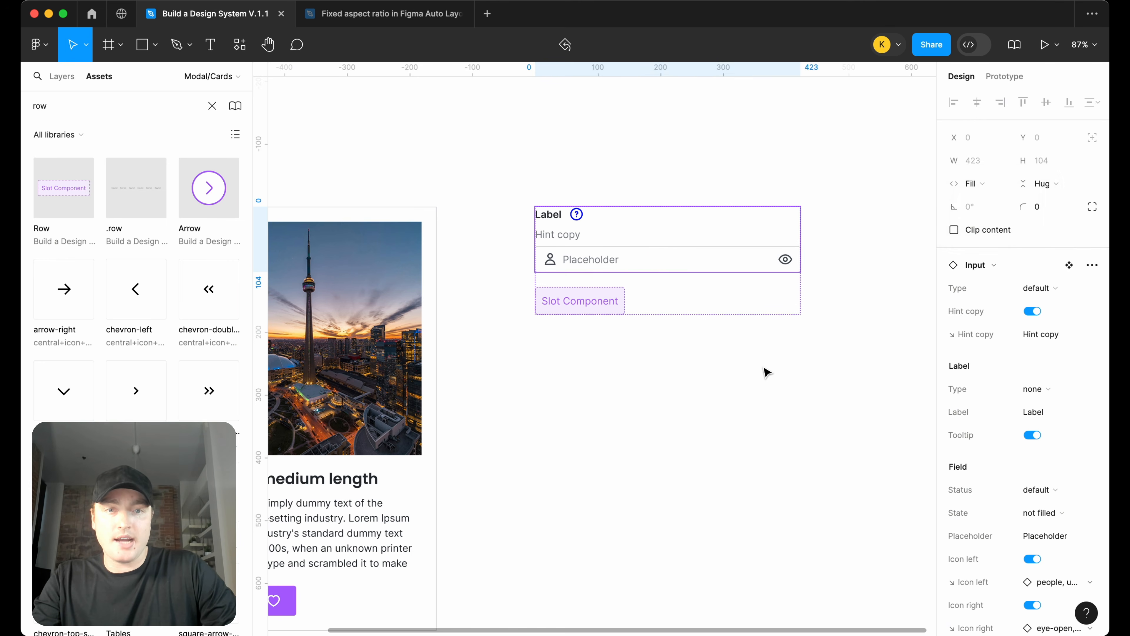
pyautogui.scroll(1, 563, 386)
pyautogui.click(578, 318)
pyautogui.click(724, 392)
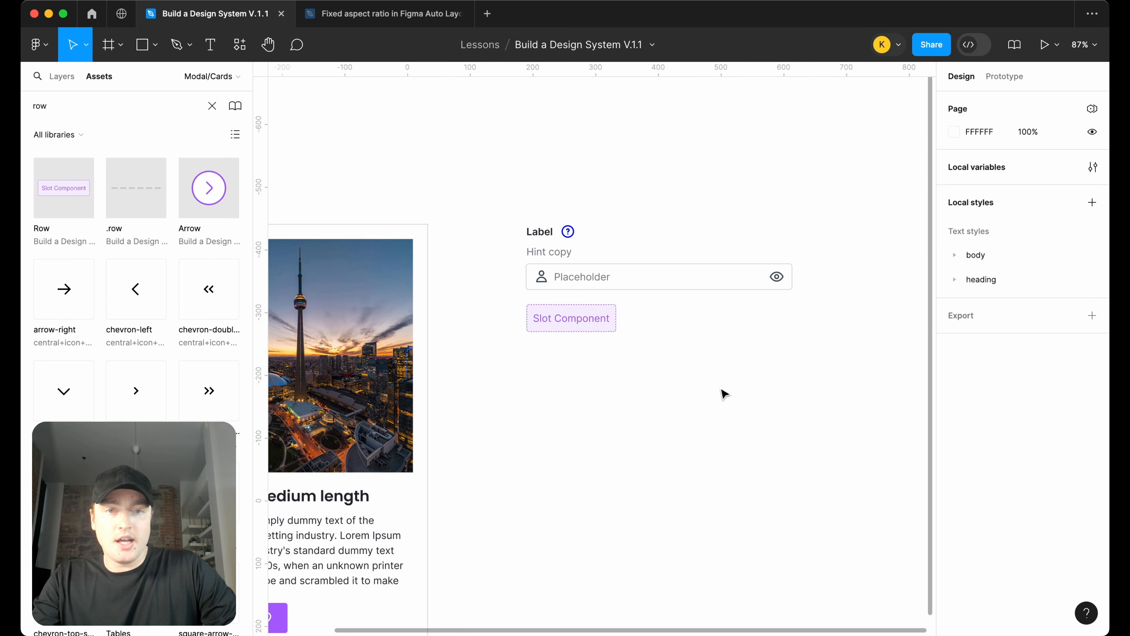
# Swap the new Row's second slot to the Button component
pyautogui.click(753, 323)
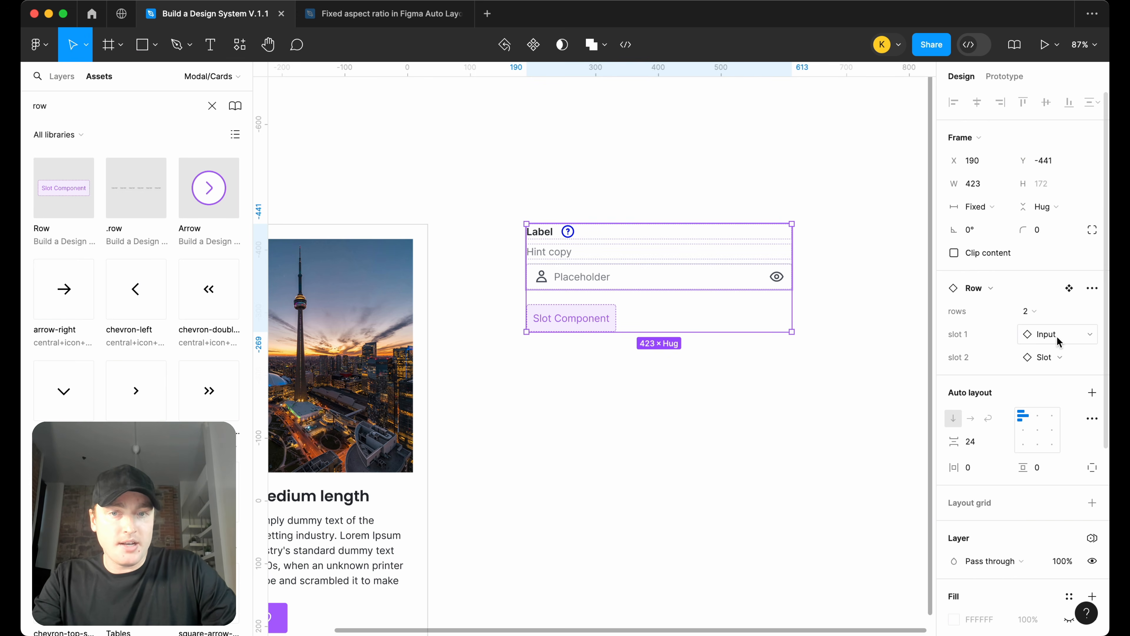
pyautogui.click(1051, 357)
pyautogui.write('button')
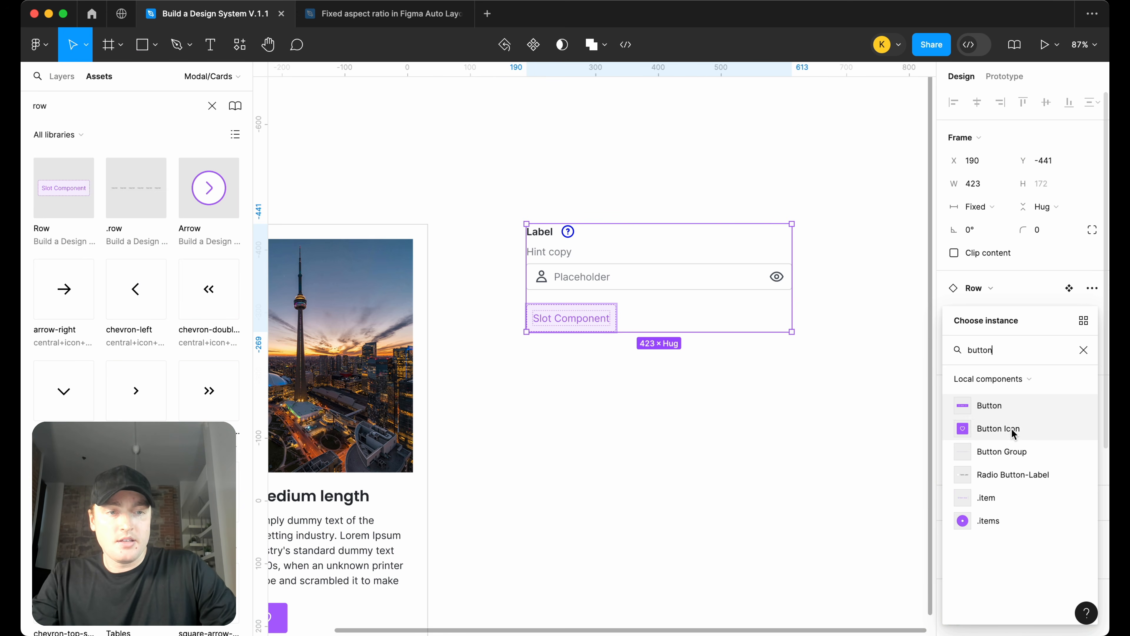
pyautogui.click(1022, 408)
# Wrap the input Row in a new auto layout frame
pyautogui.click(701, 358)
pyautogui.click(705, 315)
pyautogui.scroll(-3, 706, 312)
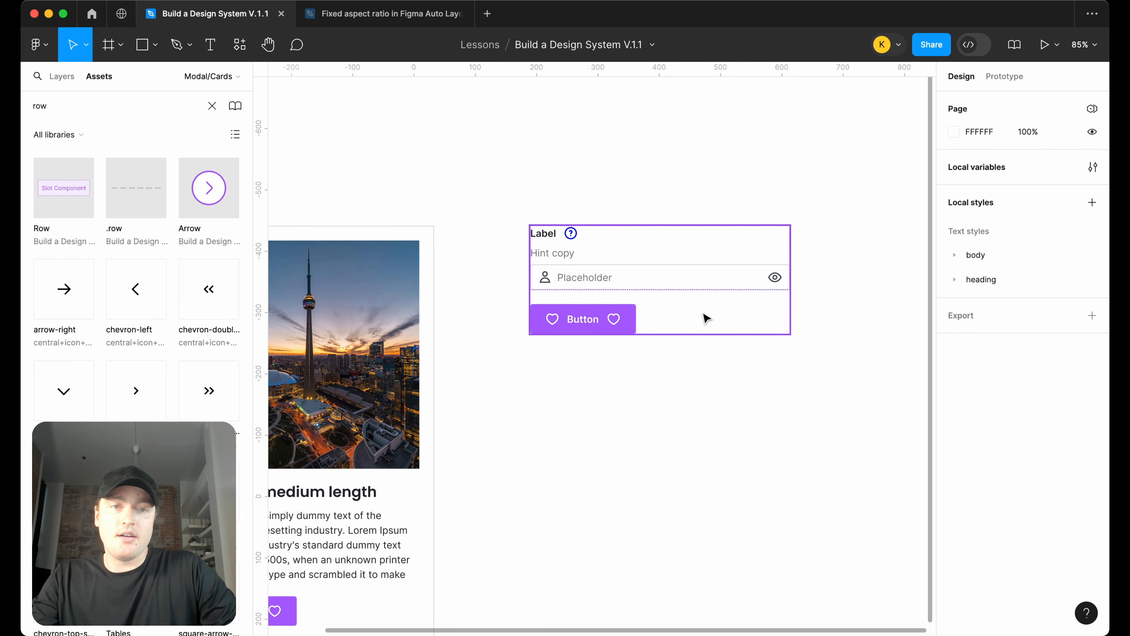
pyautogui.hotkey('shift', 'a')
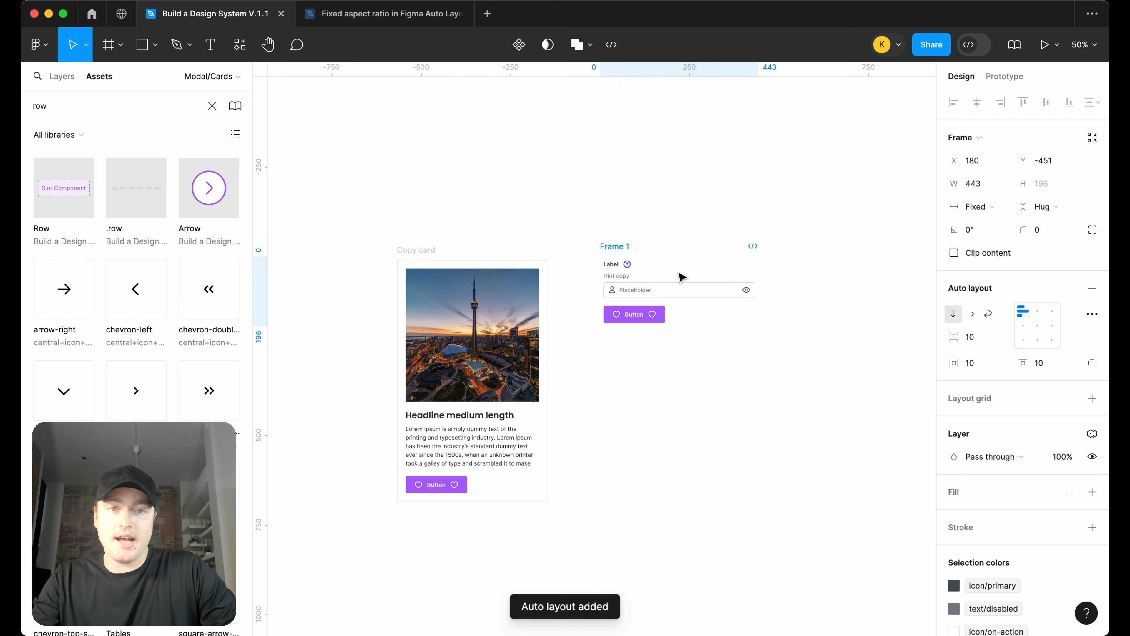
# Set the new frame's horizontal and vertical padding to 24
pyautogui.click(973, 363)
pyautogui.write('24')
pyautogui.press('Return')
pyautogui.click(1052, 363)
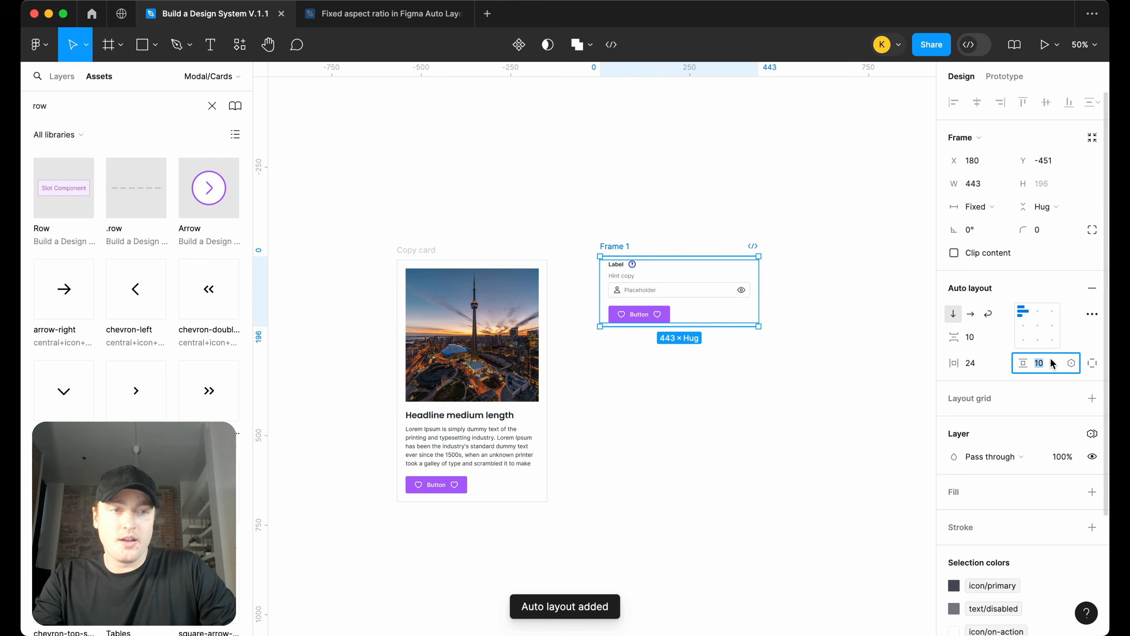
pyautogui.write('24')
pyautogui.press('Return')
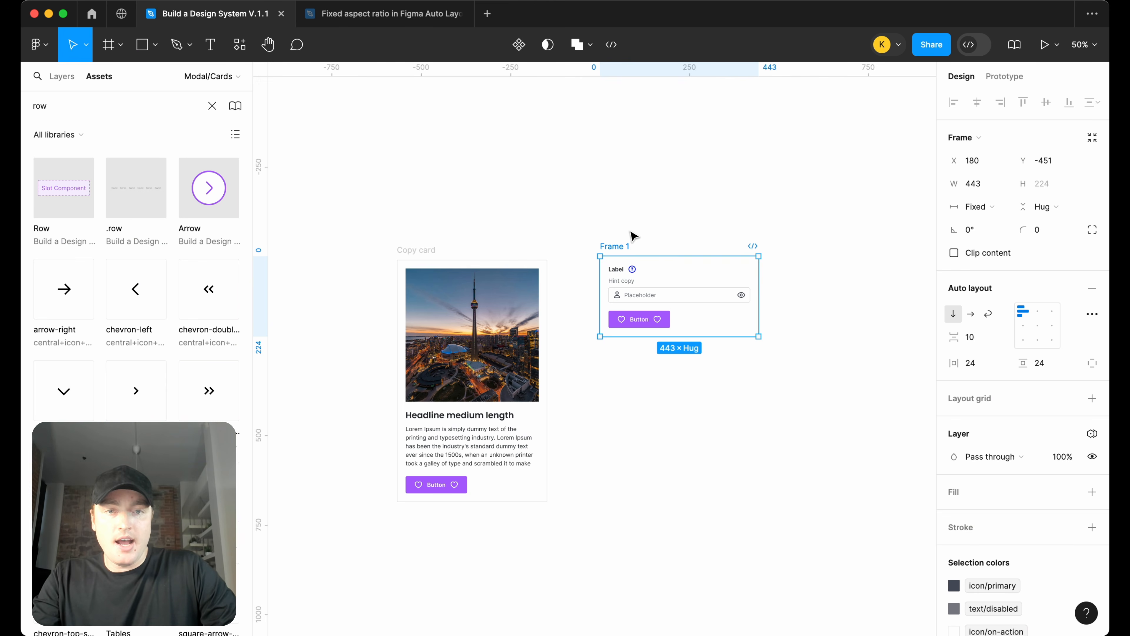
# Rename the frame wrapping the input and button Rows to Newsletter signup
pyautogui.doubleClick(621, 246)
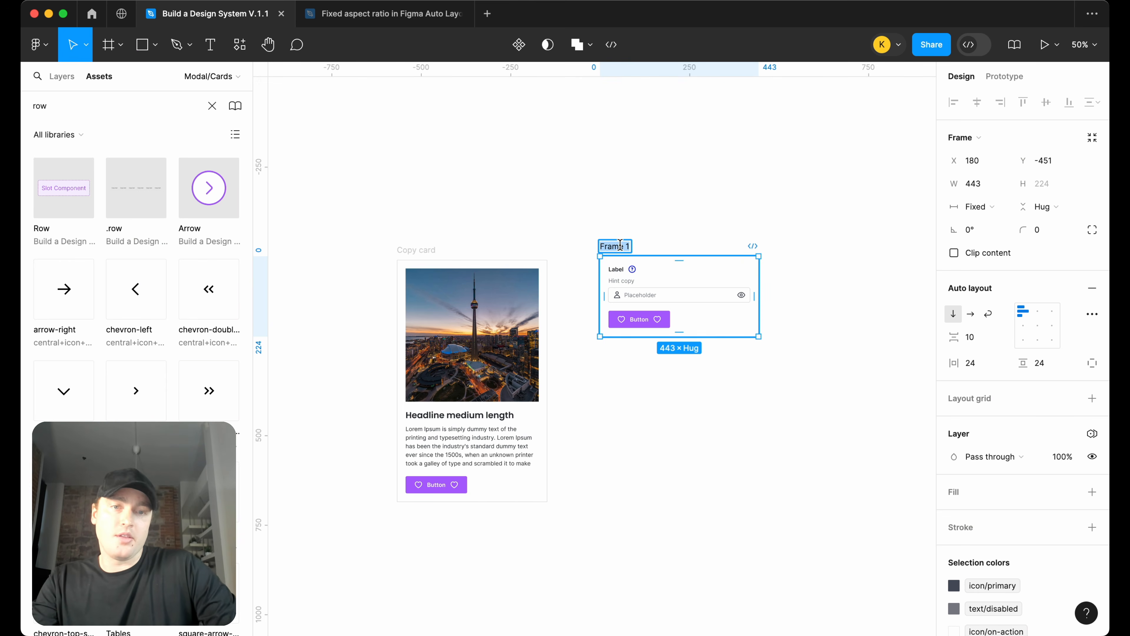
pyautogui.write('Newsle')
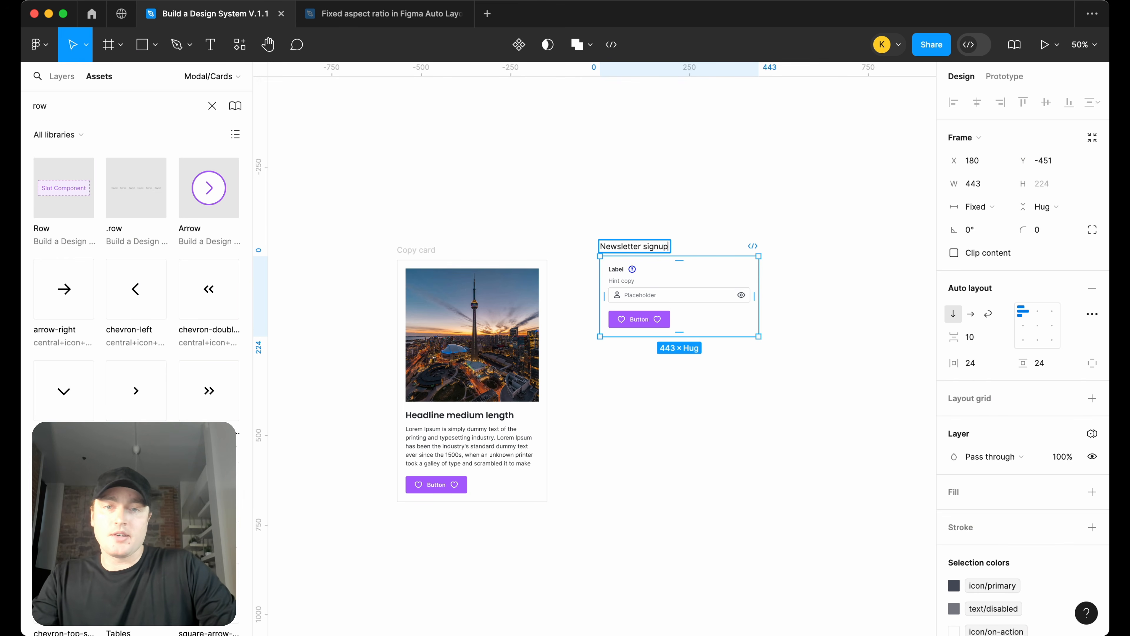
pyautogui.write('tter signup')
pyautogui.press('Return')
pyautogui.click(62, 80)
pyautogui.click(538, 189)
pyautogui.scroll(-2, 537, 188)
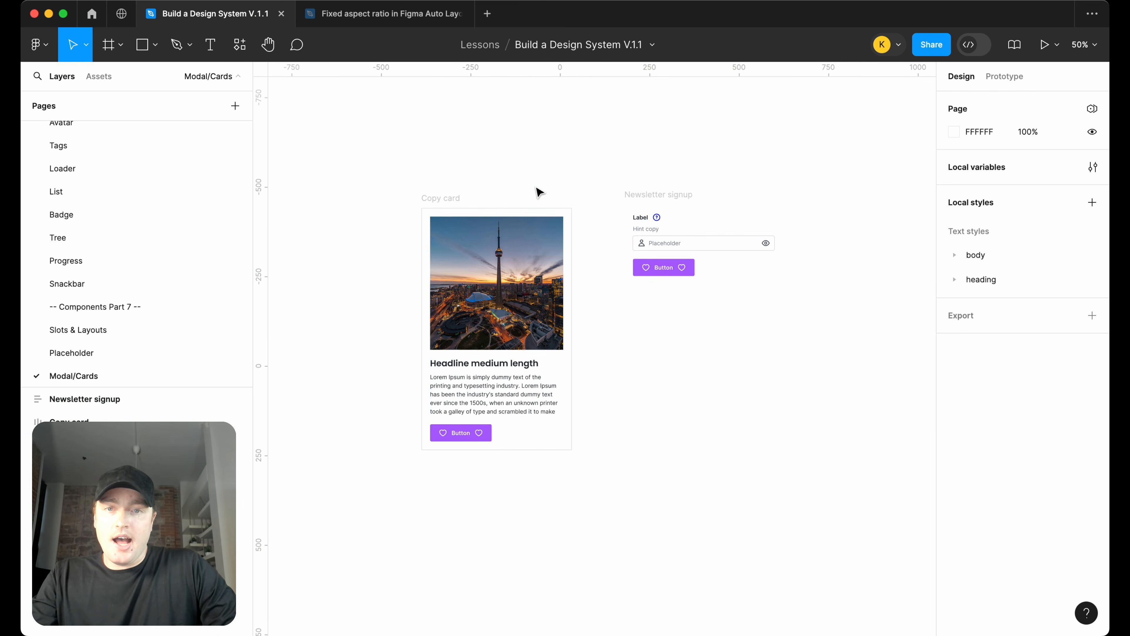
pyautogui.moveTo(450, 202); pyautogui.dragTo(474, 199)
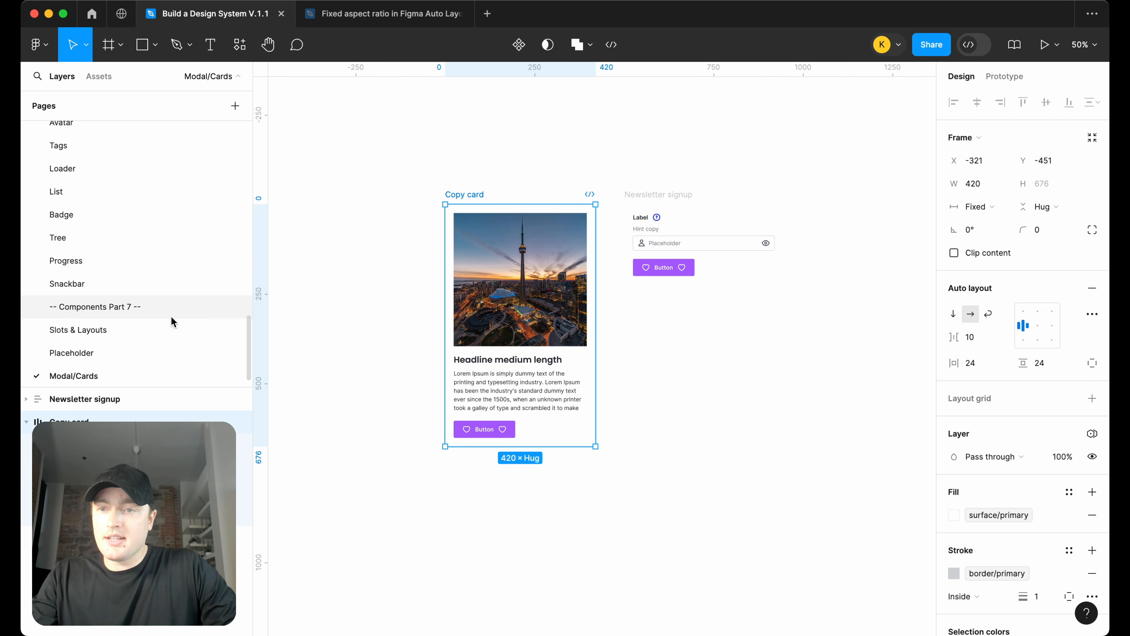
# Place a Row component from the assets beside the Newsletter signup frame and set it to 6 rows
pyautogui.click(98, 76)
pyautogui.moveTo(81, 180); pyautogui.dragTo(831, 222)
pyautogui.hscroll(5, 830, 222)
pyautogui.click(1019, 310)
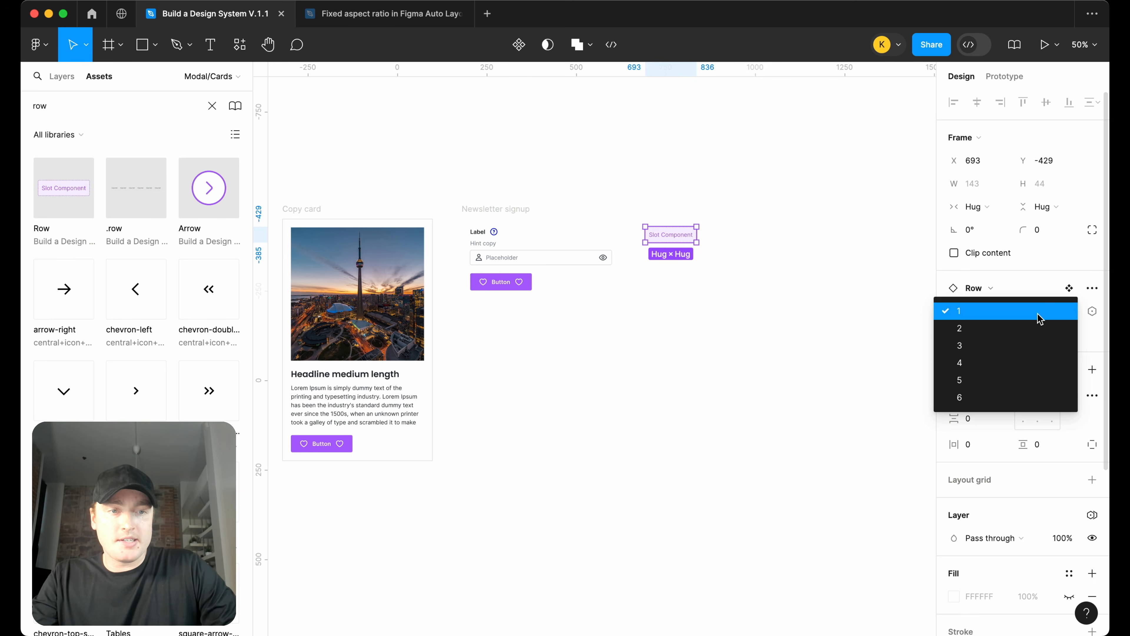
pyautogui.click(1010, 397)
pyautogui.moveTo(684, 247); pyautogui.dragTo(717, 222)
# Wrap the 6-row Row in a new auto layout frame and set its padding to 24
pyautogui.click(791, 231)
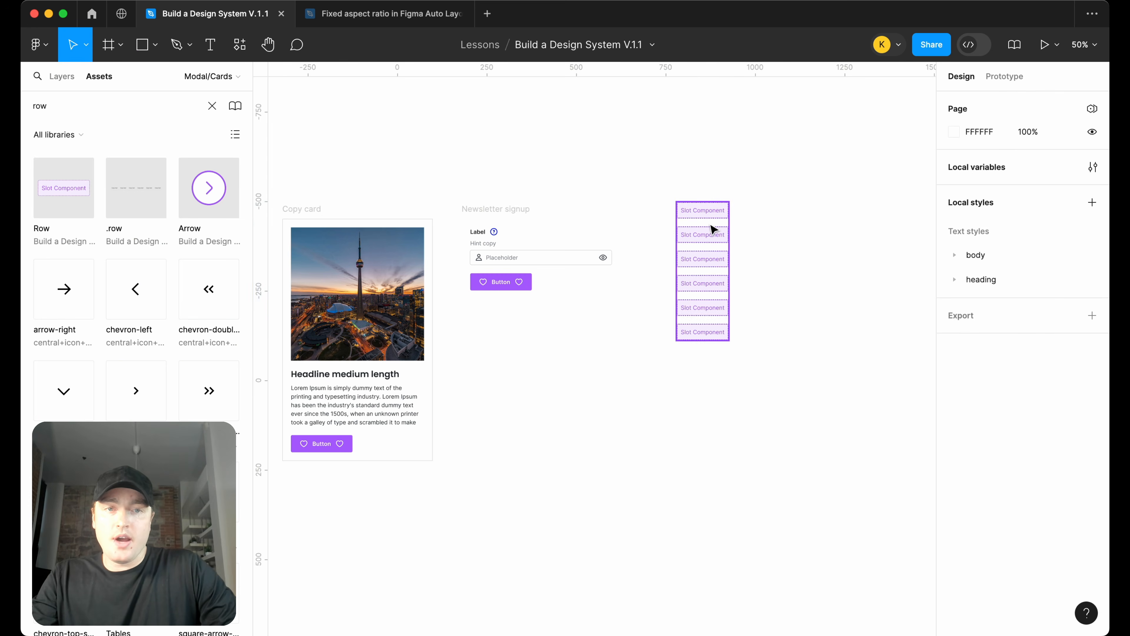
pyautogui.click(714, 227)
pyautogui.hotkey('shift', 'a')
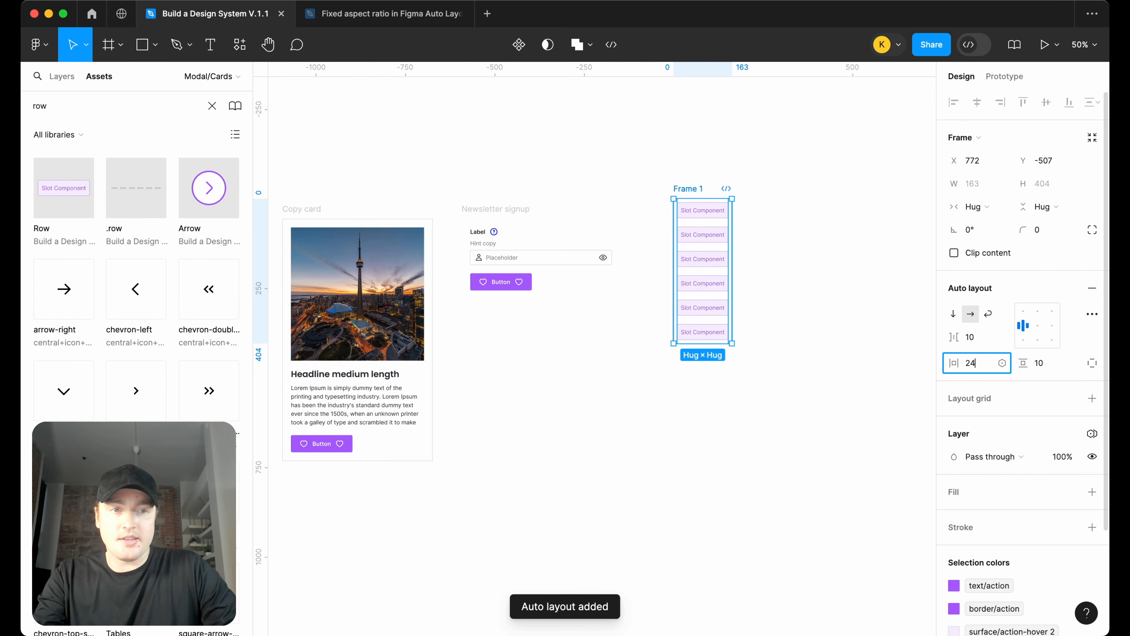
pyautogui.press('Return')
pyautogui.write('24')
pyautogui.press('Return')
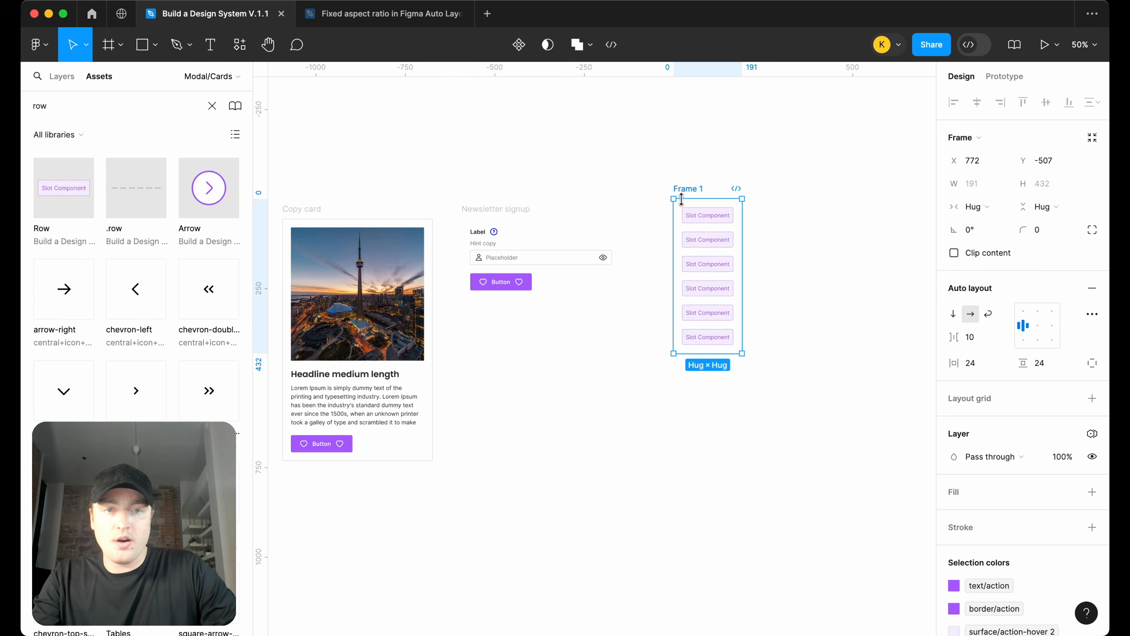
# Rename the new frame to blank card and nudge it into line with the other cards
pyautogui.doubleClick(681, 187)
pyautogui.write('bla')
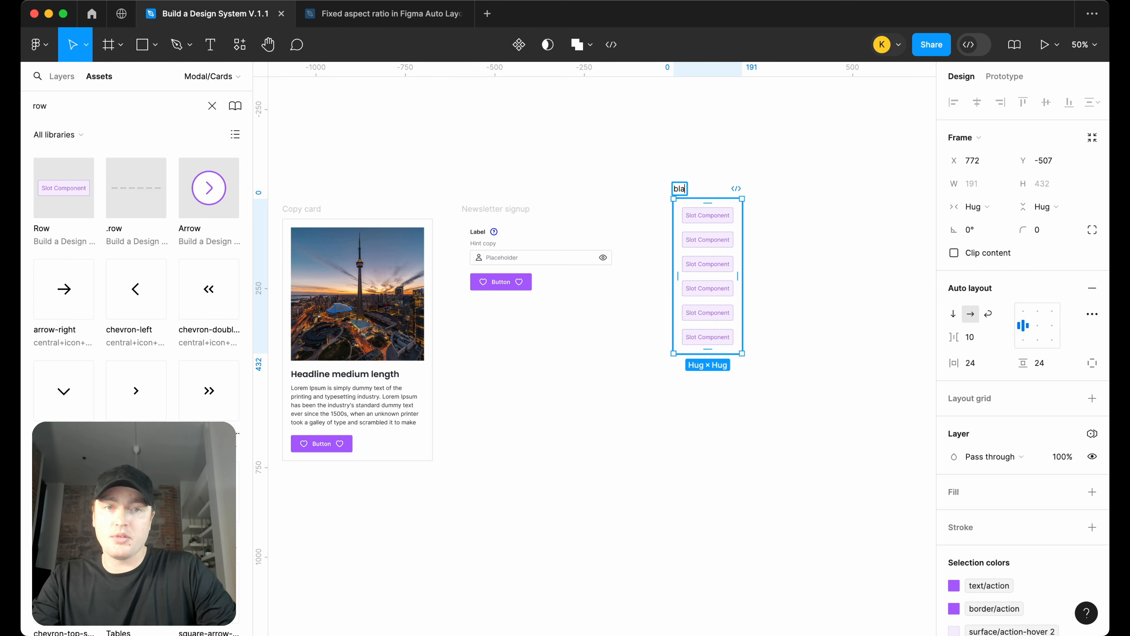
pyautogui.write('nk card')
pyautogui.press('Return')
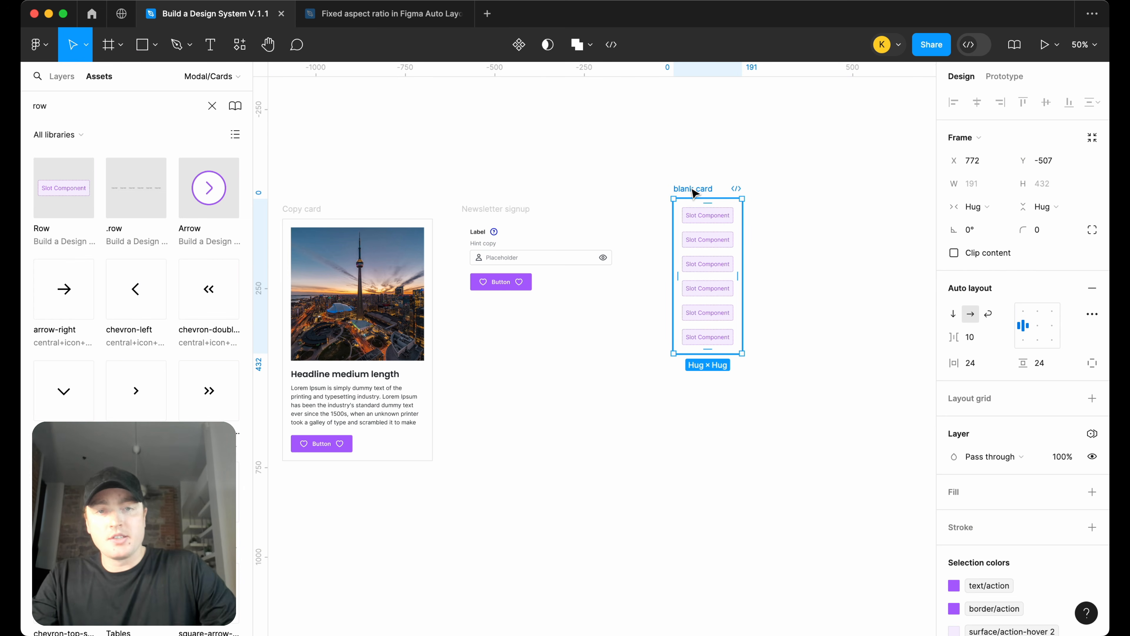
pyautogui.moveTo(694, 189); pyautogui.dragTo(671, 203)
pyautogui.hscroll(-1, 671, 202)
pyautogui.hscroll(-2, 673, 206)
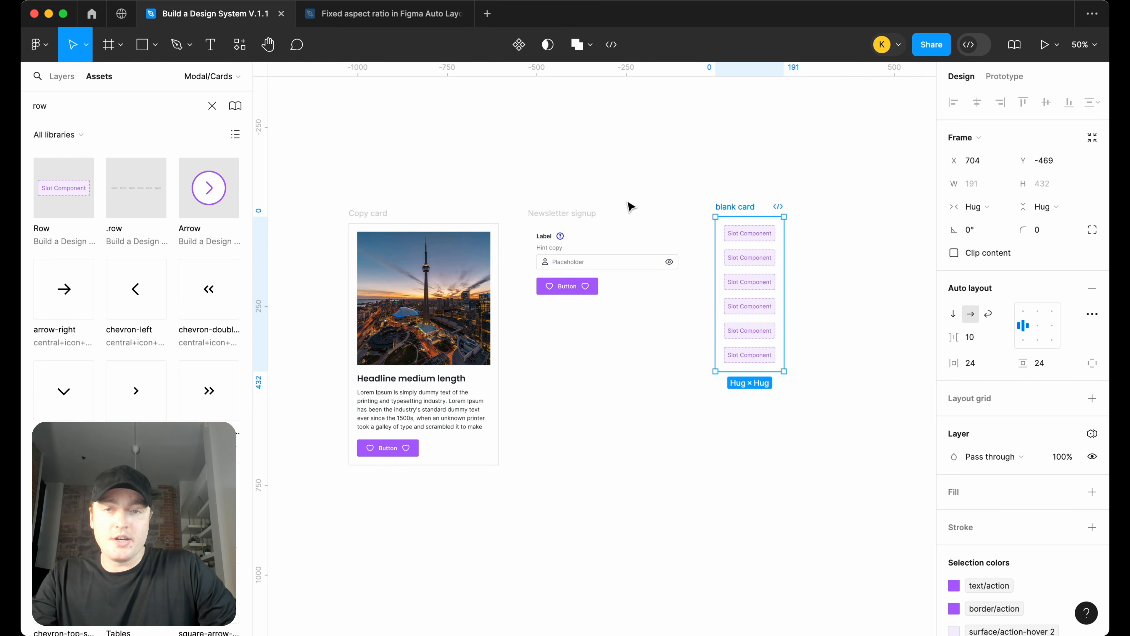
# Temporarily hide a couple of slots of the blank card's Row in the layers, then show them again
pyautogui.click(58, 79)
pyautogui.click(573, 160)
pyautogui.click(746, 221)
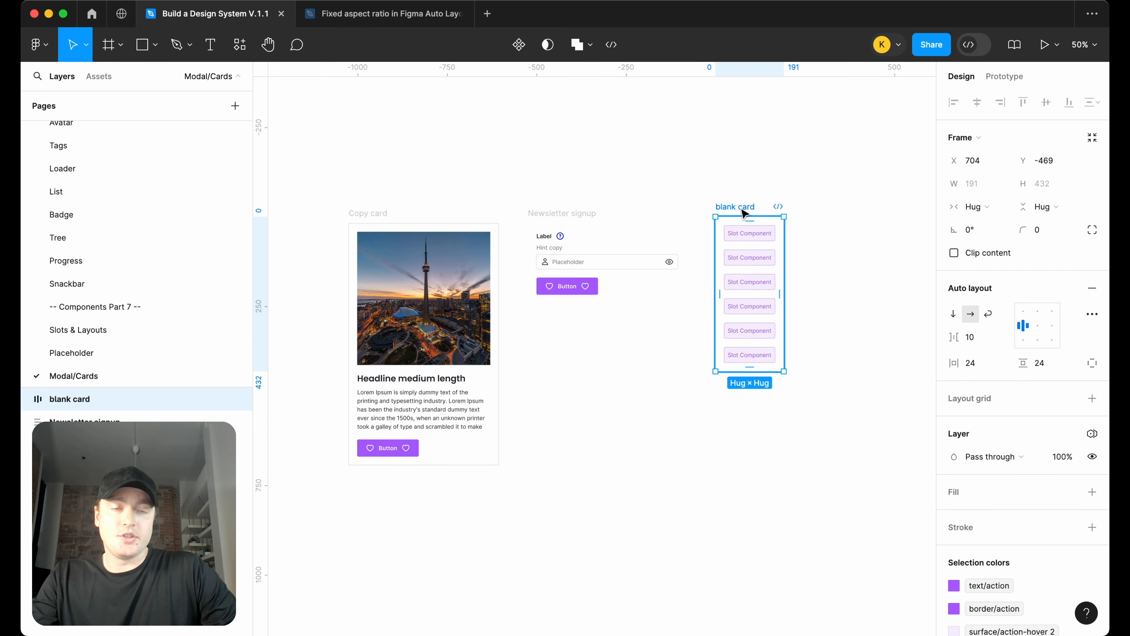
pyautogui.press('Return')
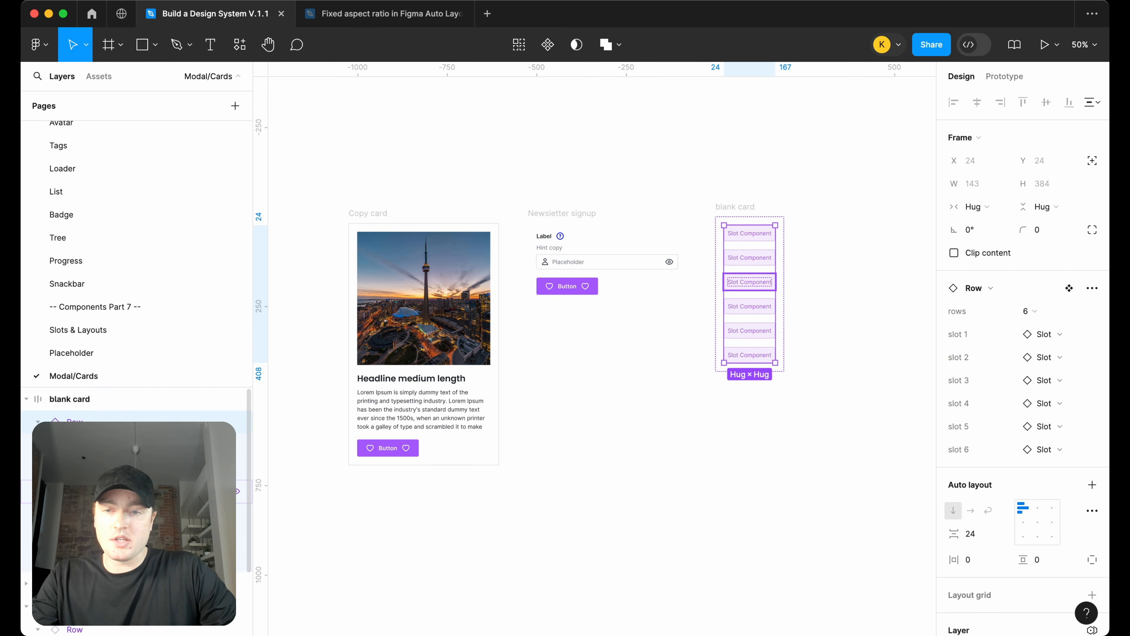
pyautogui.click(237, 561)
pyautogui.click(236, 516)
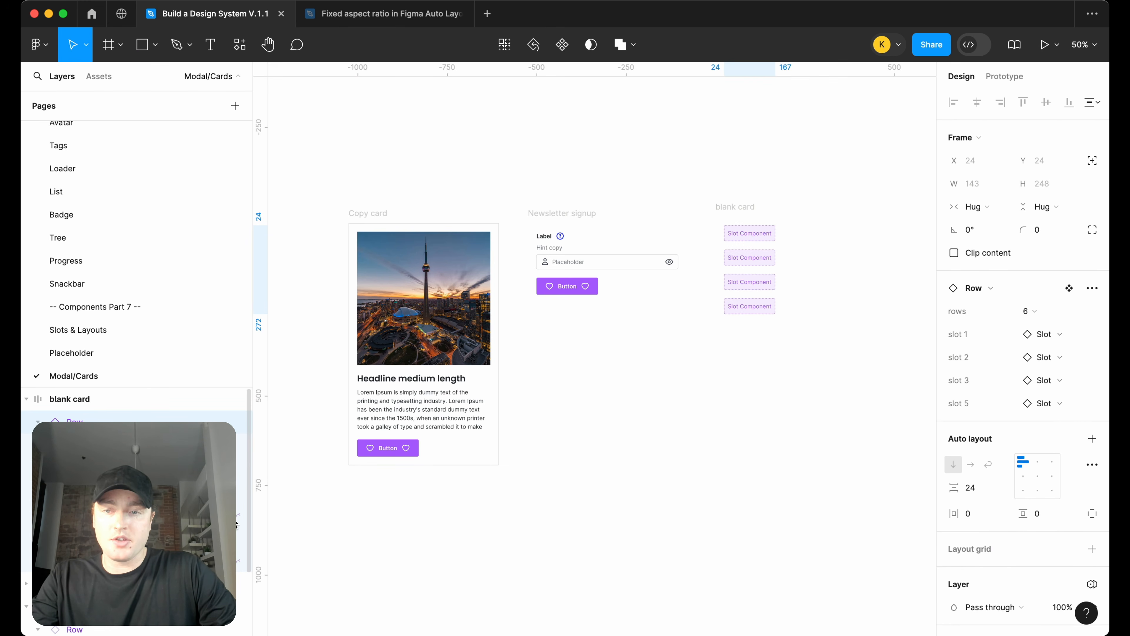
pyautogui.click(237, 538)
pyautogui.click(237, 541)
pyautogui.click(237, 521)
pyautogui.click(238, 563)
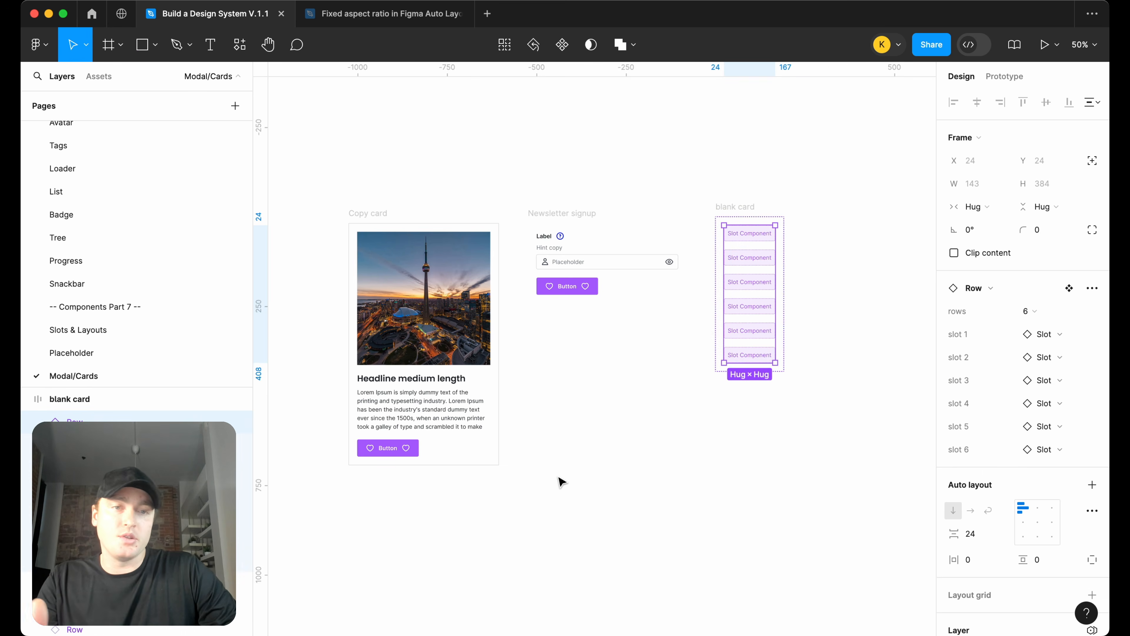
pyautogui.click(597, 473)
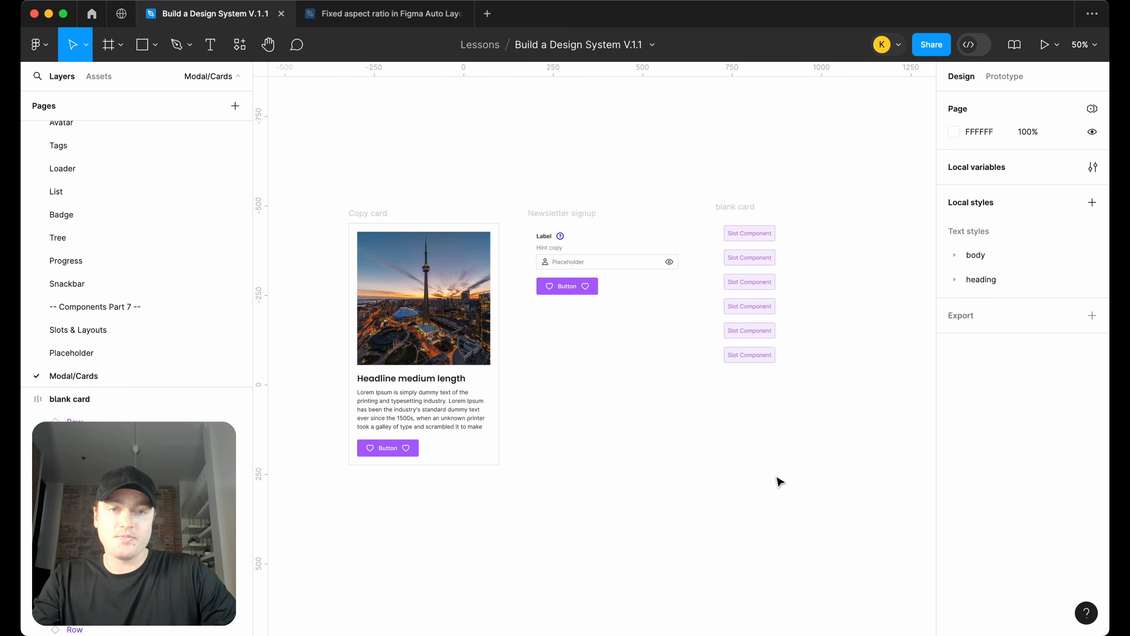
# Combine the Copy card, Newsletter signup and blank card frames into a component set named Cards
pyautogui.moveTo(821, 549); pyautogui.dragTo(321, 176)
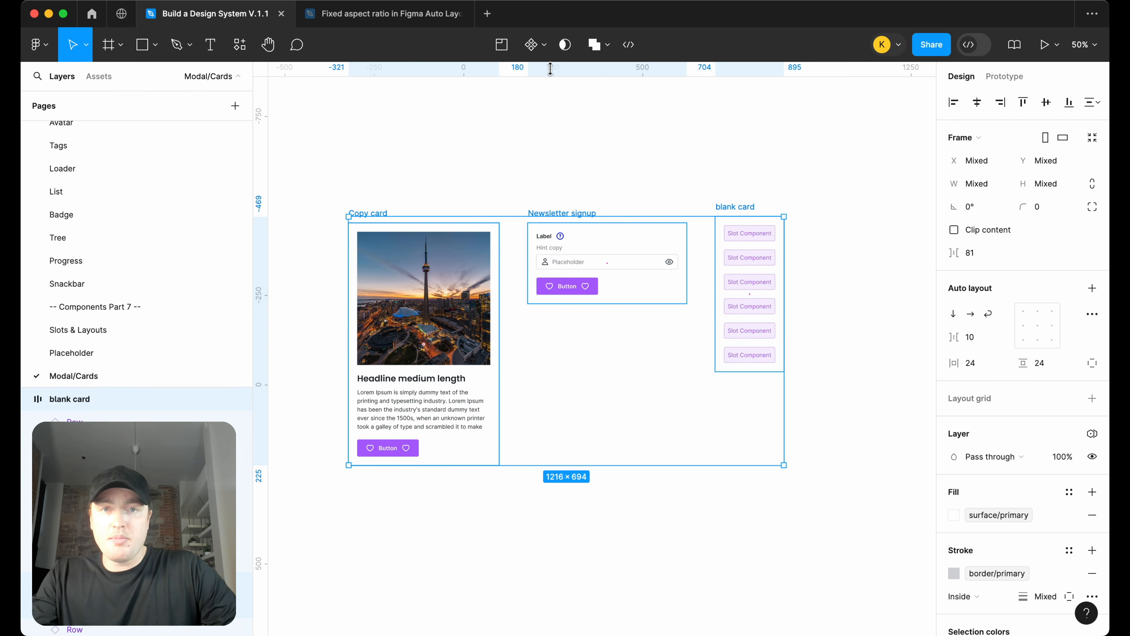
pyautogui.click(543, 49)
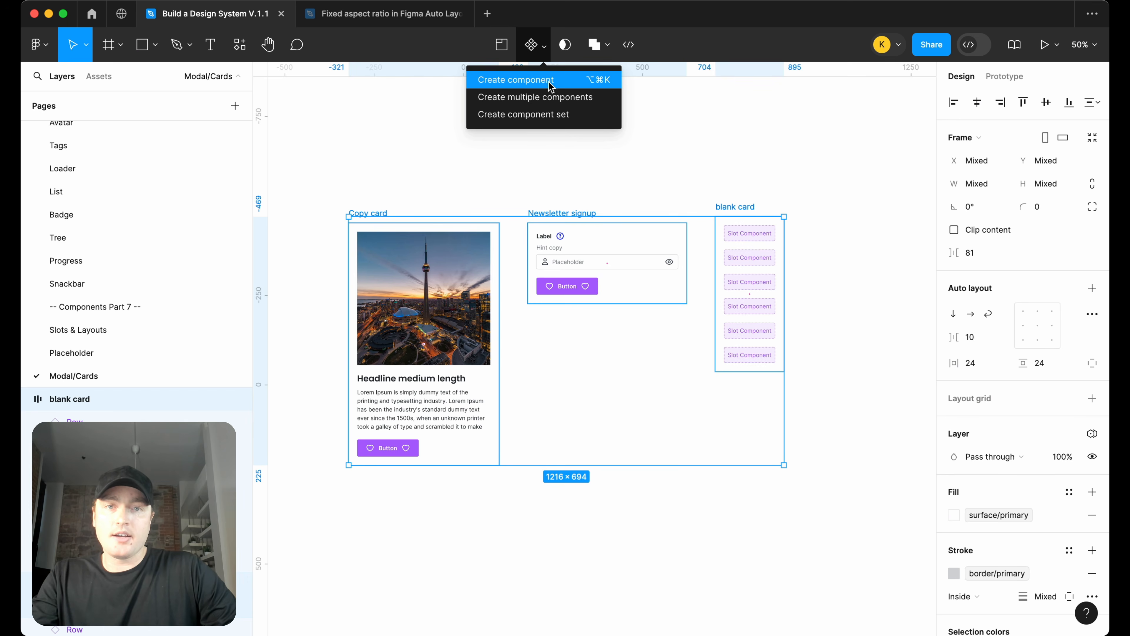
pyautogui.click(551, 117)
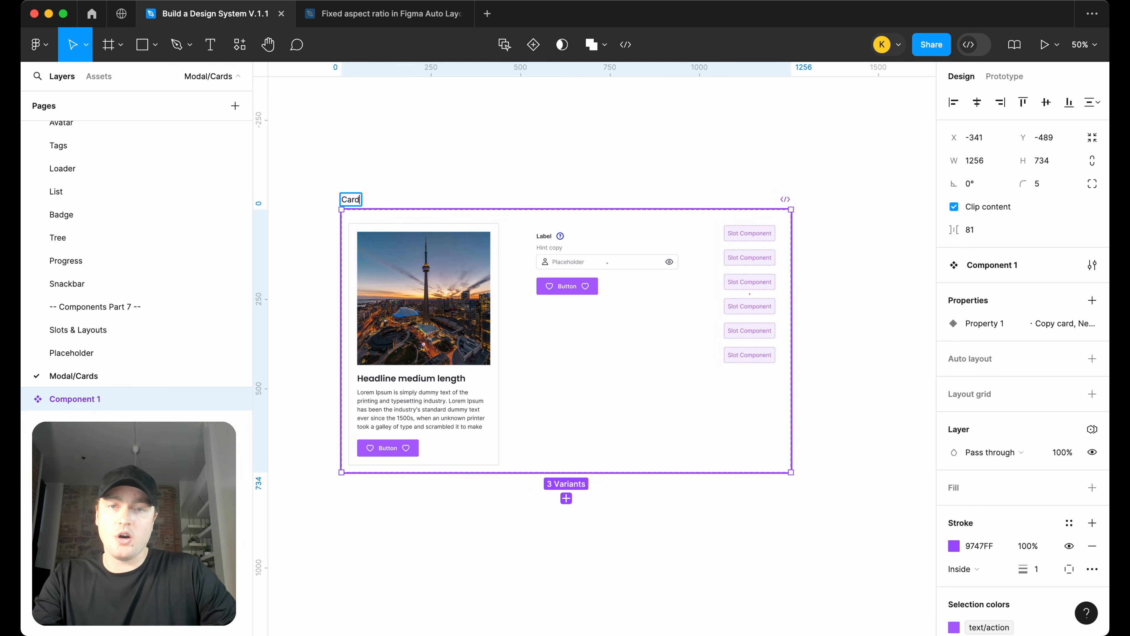
pyautogui.write('s')
pyautogui.press('Return')
# Apply the border/primary stroke style to the Newsletter signup and blank card variants
pyautogui.click(644, 288)
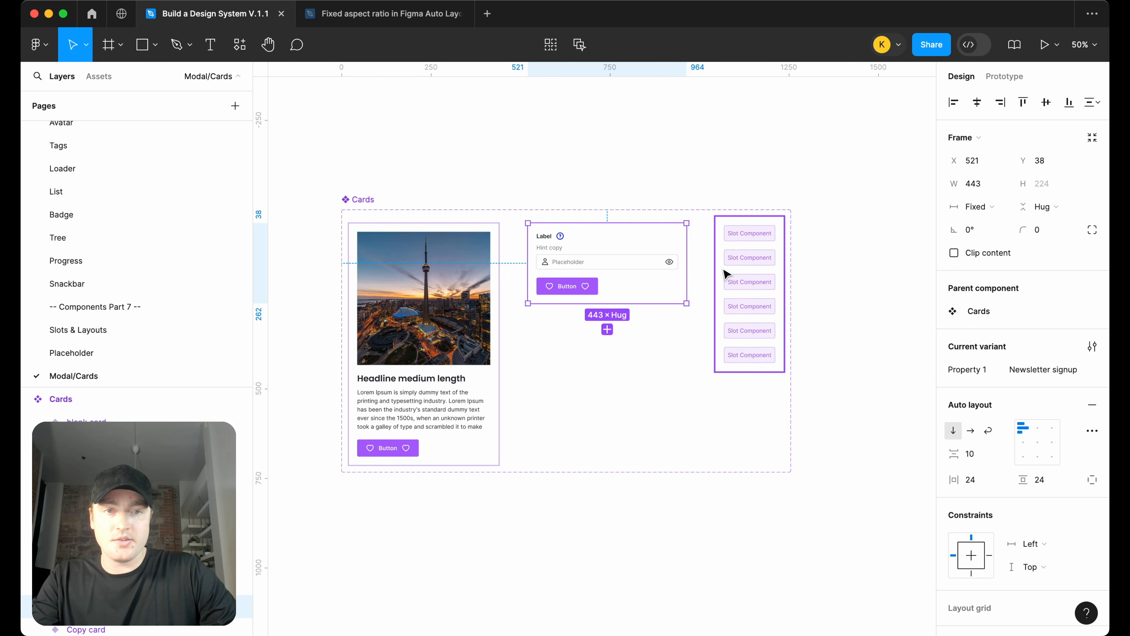
pyautogui.keyDown('shift'); pyautogui.click(726, 273); pyautogui.keyUp('shift')
pyautogui.scroll(-5, 1068, 490)
pyautogui.click(1083, 549)
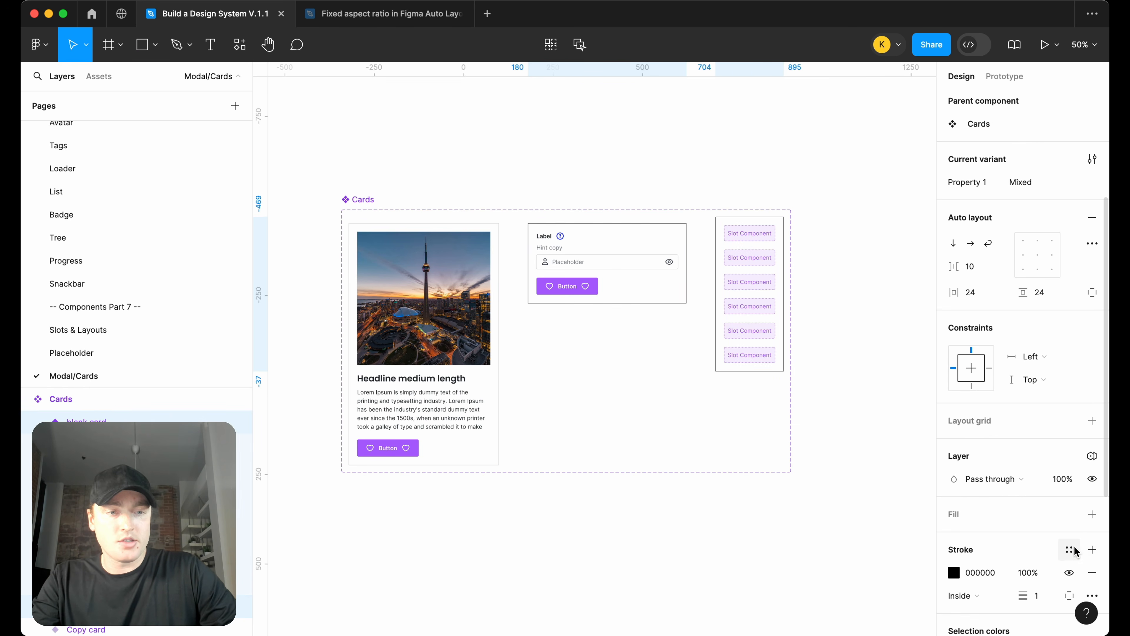
pyautogui.click(1069, 549)
pyautogui.write('boa')
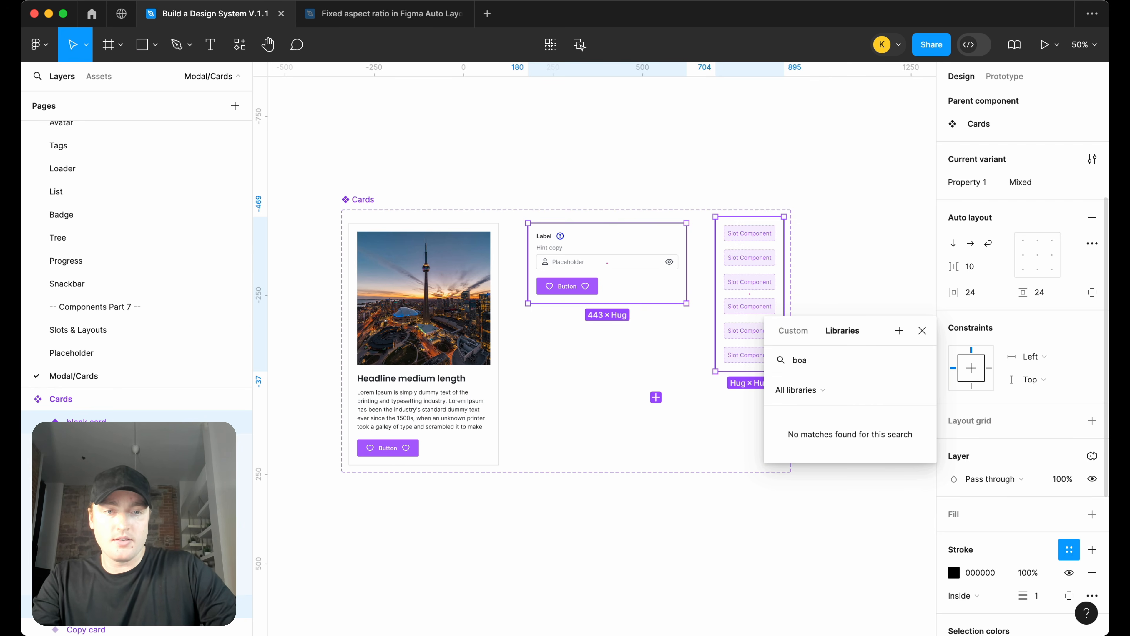
pyautogui.press('BackSpace')
pyautogui.write('rd')
pyautogui.click(880, 449)
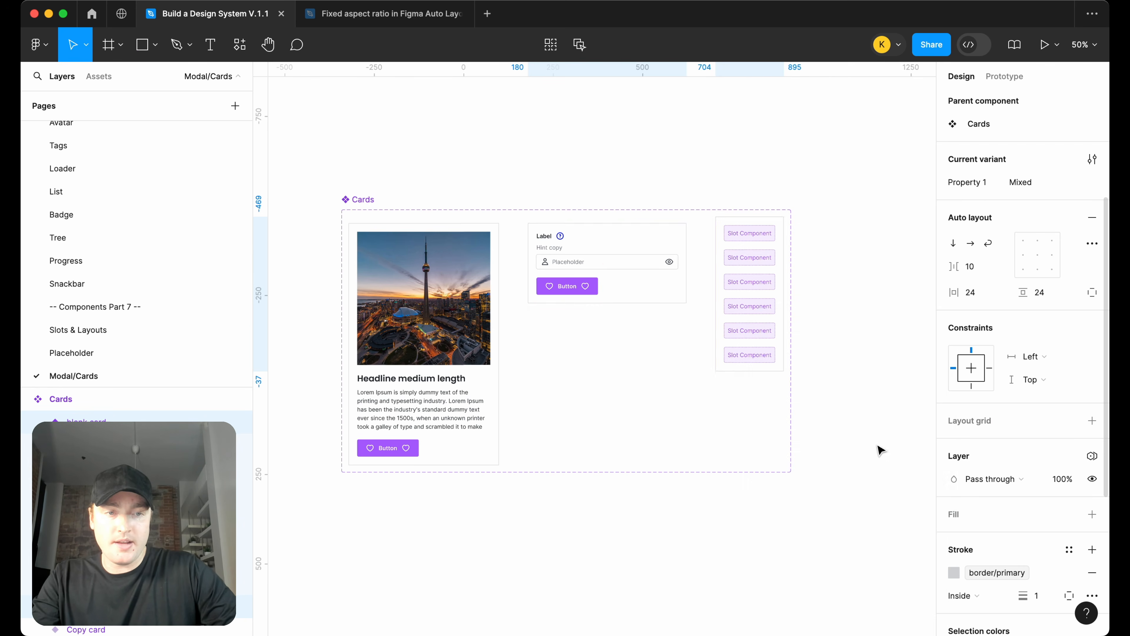
# Add a surface/primary fill to the Newsletter signup and blank card variants
pyautogui.click(625, 292)
pyautogui.click(1093, 514)
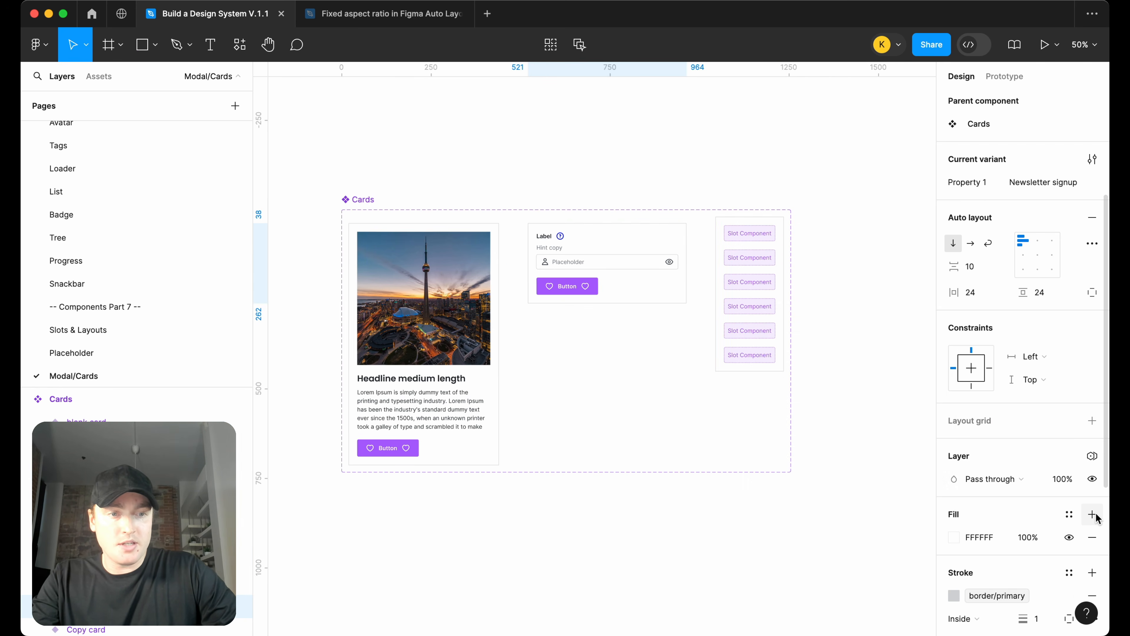
pyautogui.click(1070, 514)
pyautogui.write('surf')
pyautogui.click(802, 467)
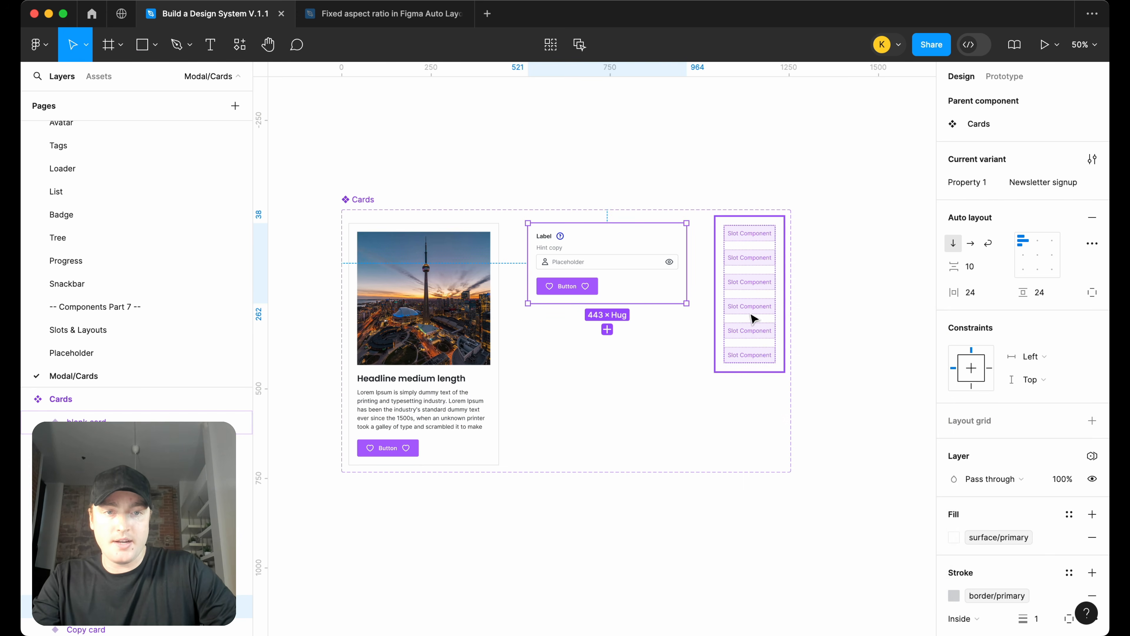
pyautogui.click(774, 342)
pyautogui.click(1092, 514)
pyautogui.click(1070, 514)
pyautogui.write('surf')
pyautogui.click(802, 467)
pyautogui.click(868, 331)
# Create an instance of the Copy card variant outside the Cards set
pyautogui.hscroll(1, 870, 332)
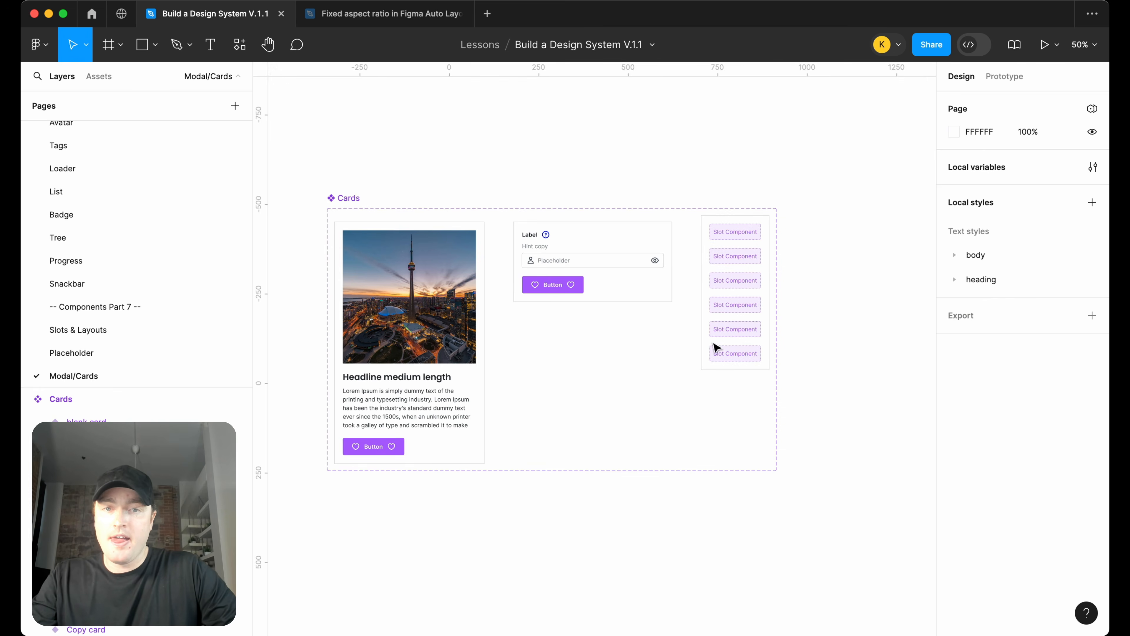
pyautogui.click(373, 343)
pyautogui.scroll(-3, 373, 343)
pyautogui.keyDown('alt'); pyautogui.moveTo(373, 341); pyautogui.dragTo(788, 336); pyautogui.keyUp('alt')
pyautogui.hscroll(2, 790, 336)
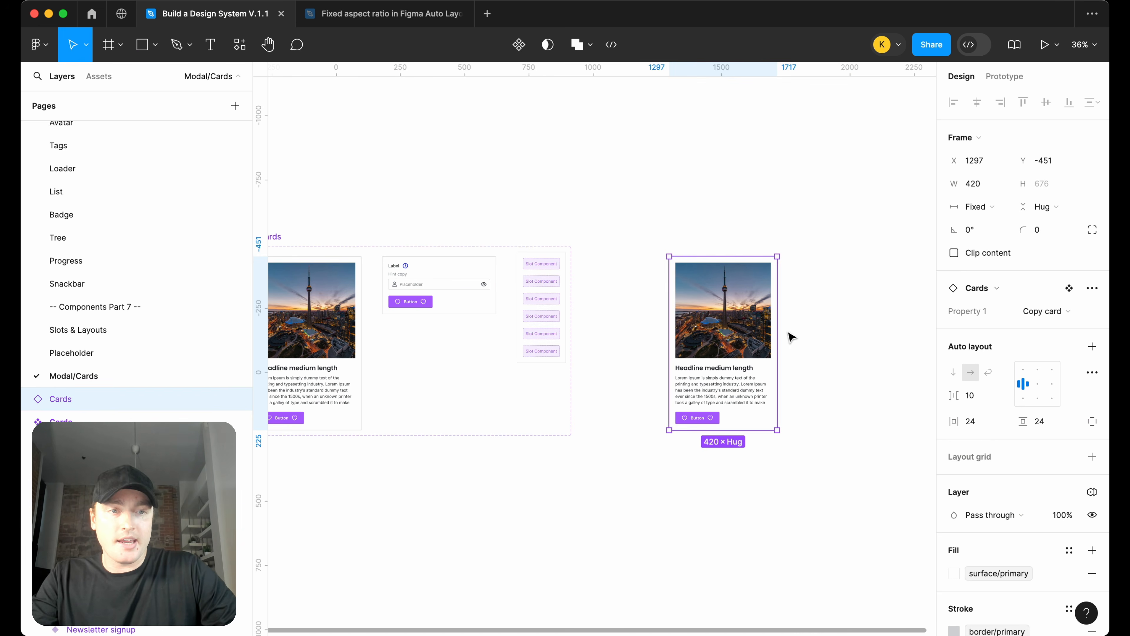
# Rename the Cards set's variant property from Property 1 to Type
pyautogui.hscroll(-1, 277, 293)
pyautogui.click(273, 237)
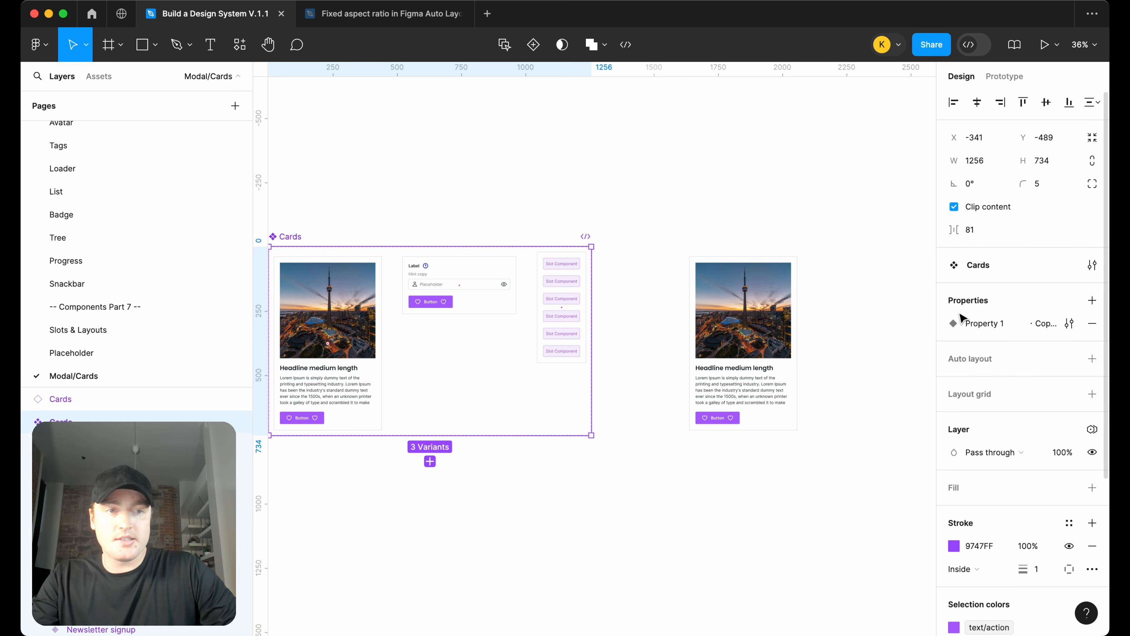
pyautogui.doubleClick(985, 322)
pyautogui.write('Type')
pyautogui.press('Return')
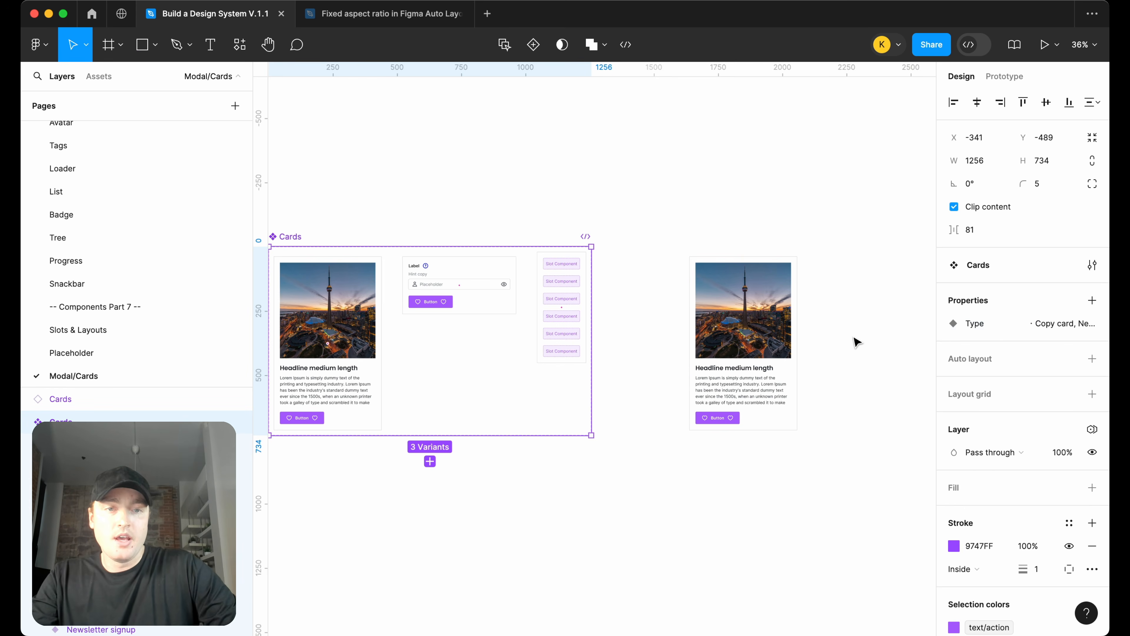
# Jump from the instance to its main component and rename the Copy card variant value to copy card
pyautogui.click(854, 338)
pyautogui.hscroll(3, 853, 328)
pyautogui.click(650, 330)
pyautogui.scroll(3, 720, 326)
pyautogui.moveTo(583, 357); pyautogui.dragTo(691, 310)
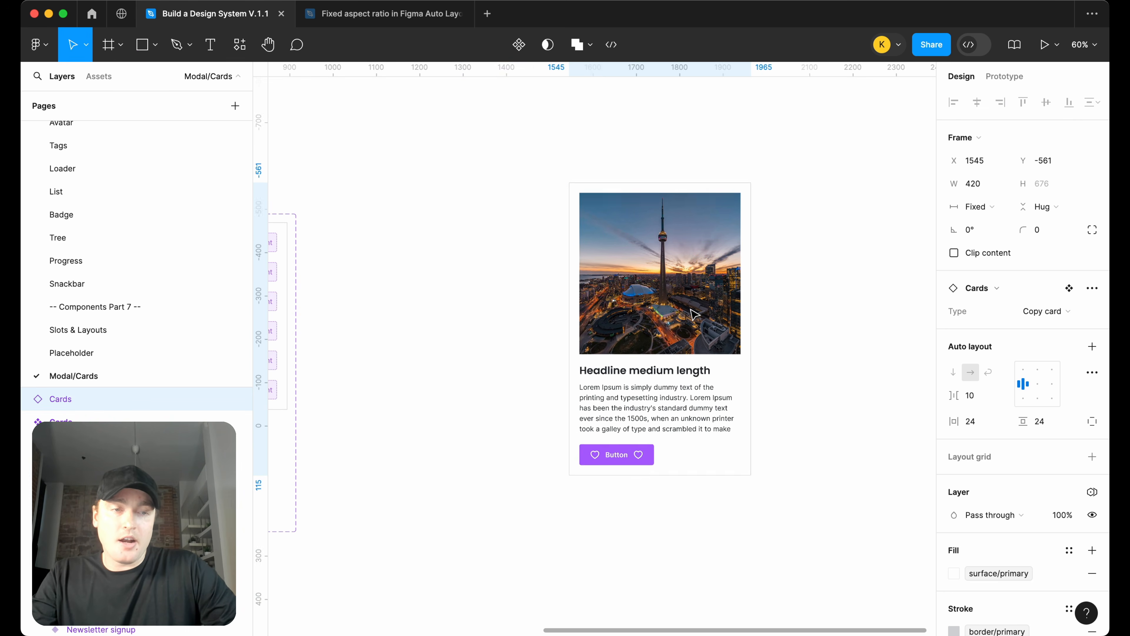
pyautogui.click(1070, 288)
pyautogui.click(1022, 369)
pyautogui.click(1016, 369)
pyautogui.press('BackSpace')
pyautogui.write('c')
pyautogui.press('Return')
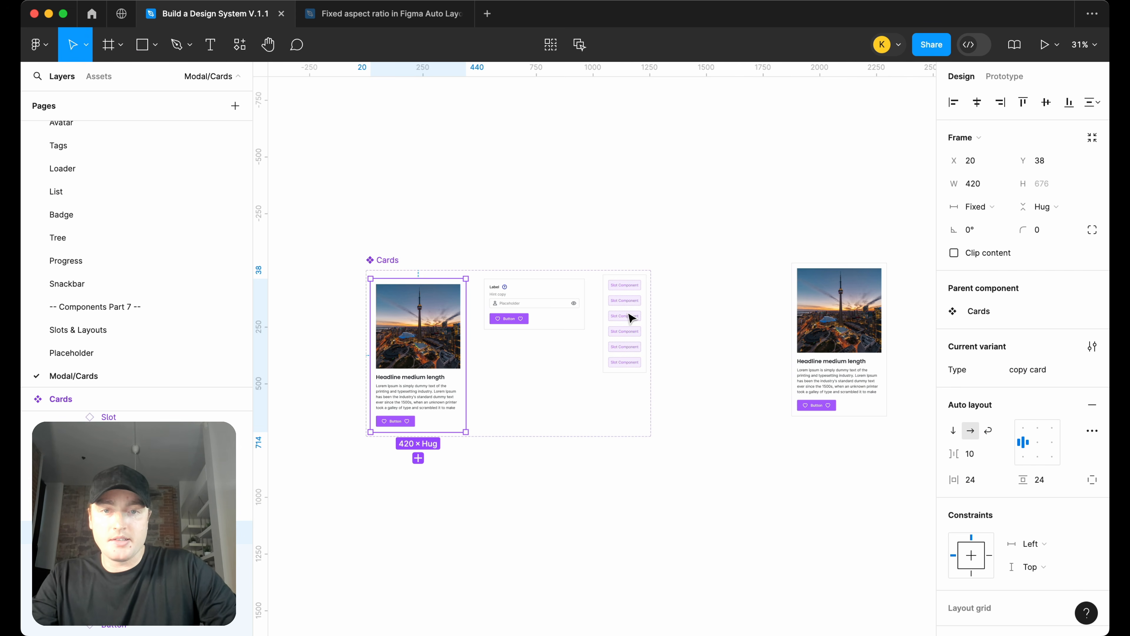
# Rename the Newsletter signup variant value to newsletter signup
pyautogui.click(572, 308)
pyautogui.click(1024, 370)
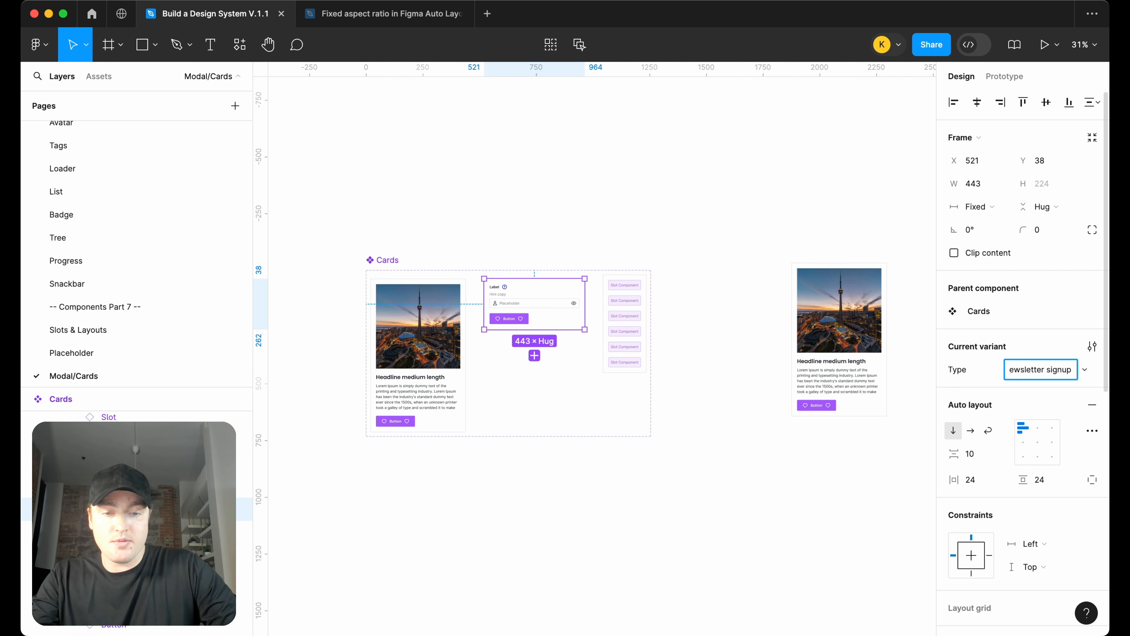
pyautogui.click(625, 324)
pyautogui.hscroll(2, 680, 332)
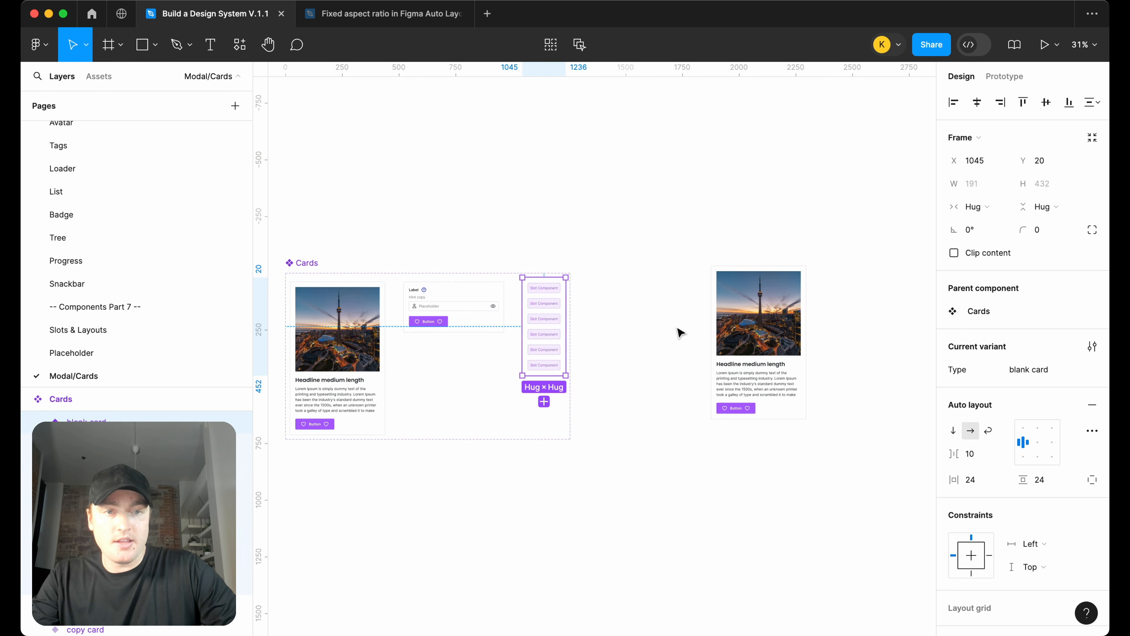
# Switch the instance's Type to newsletter signup and then to blank card
pyautogui.click(735, 332)
pyautogui.hscroll(3, 738, 332)
pyautogui.scroll(2, 739, 332)
pyautogui.scroll(2, 612, 325)
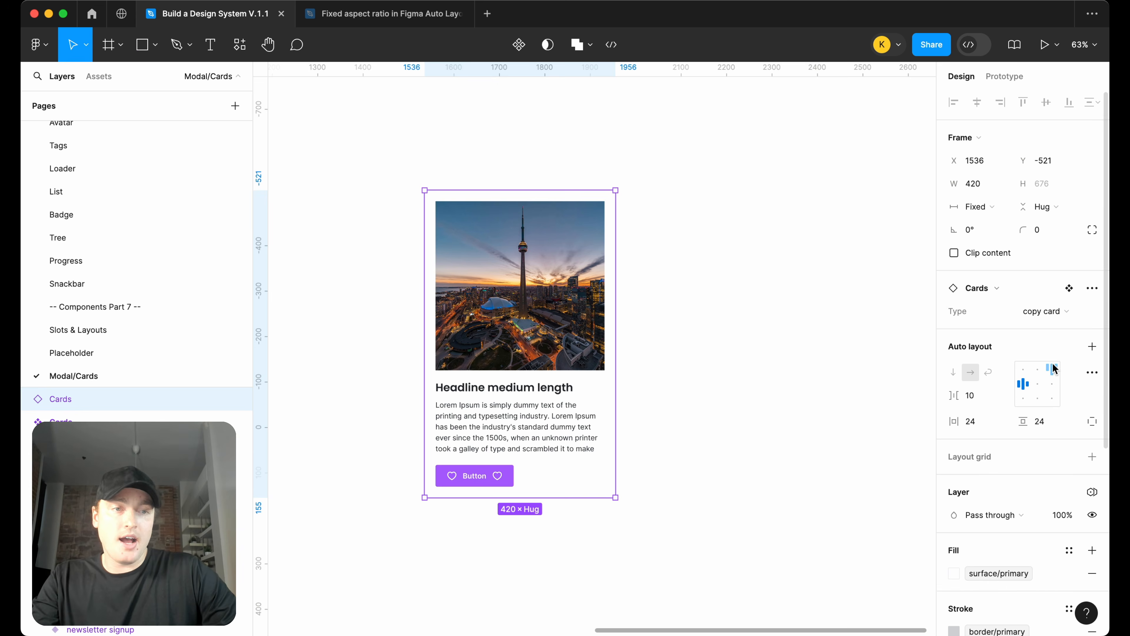
pyautogui.click(1050, 313)
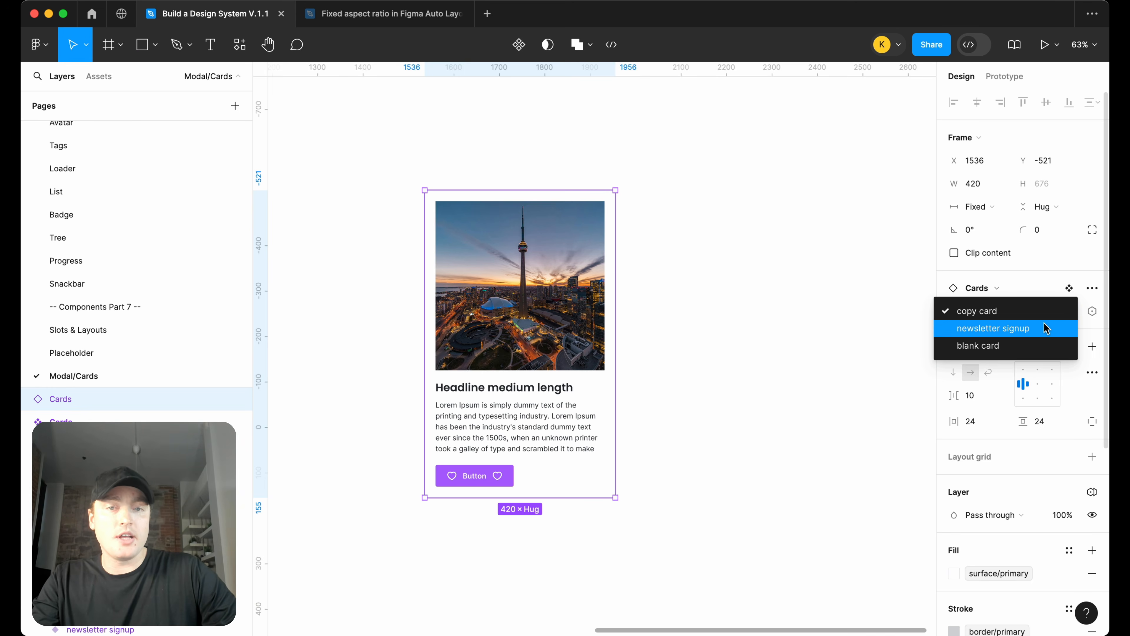
pyautogui.click(1045, 328)
pyautogui.click(1050, 313)
pyautogui.click(1036, 328)
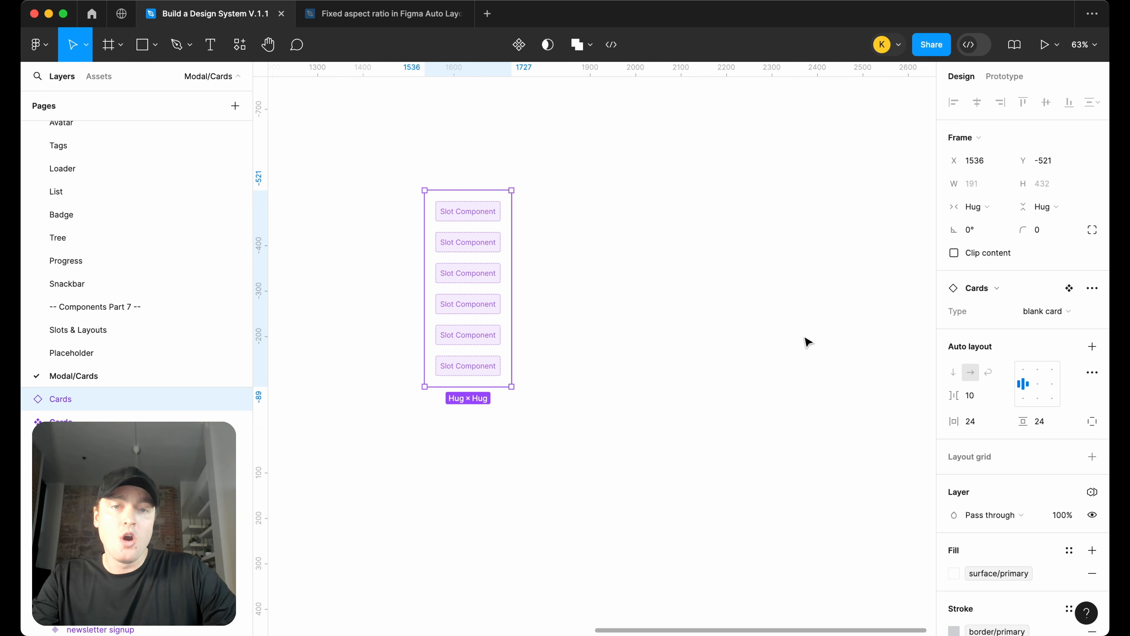
pyautogui.hscroll(-1, 809, 342)
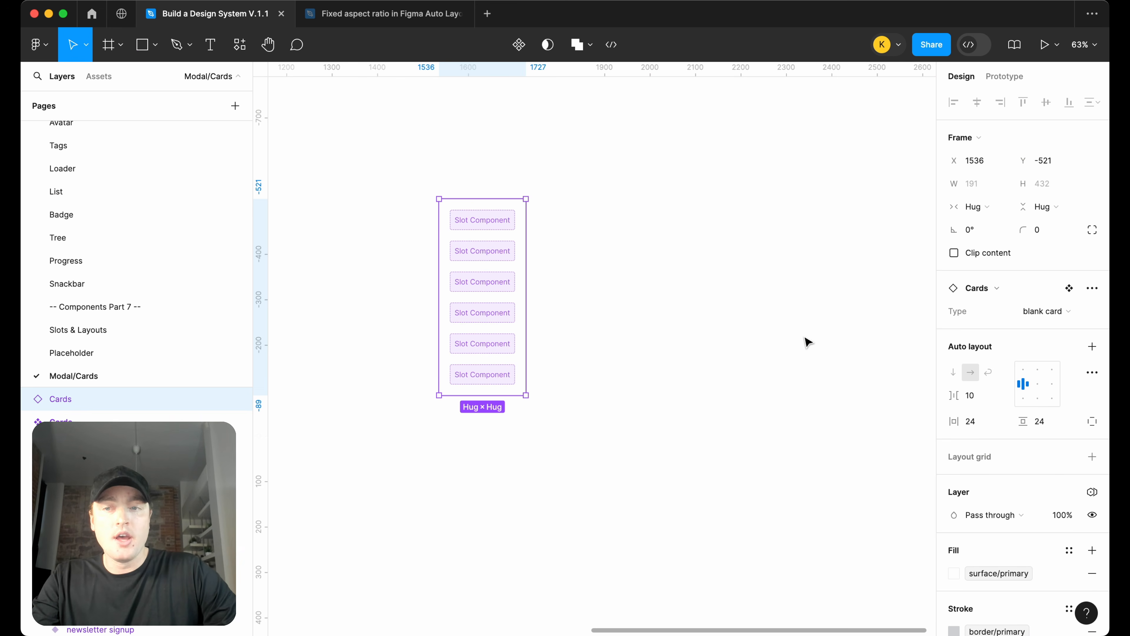
pyautogui.scroll(-3, 809, 342)
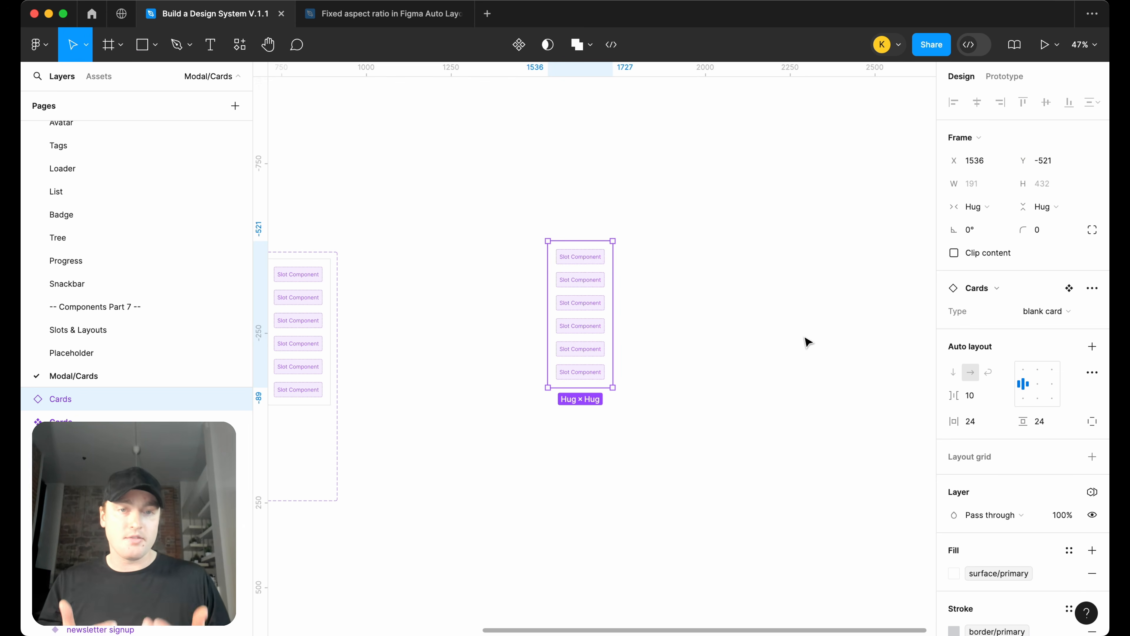
# Delete the test instance of the Cards component
pyautogui.click(769, 340)
pyautogui.click(575, 323)
pyautogui.press('Delete')
pyautogui.hscroll(-9, 576, 323)
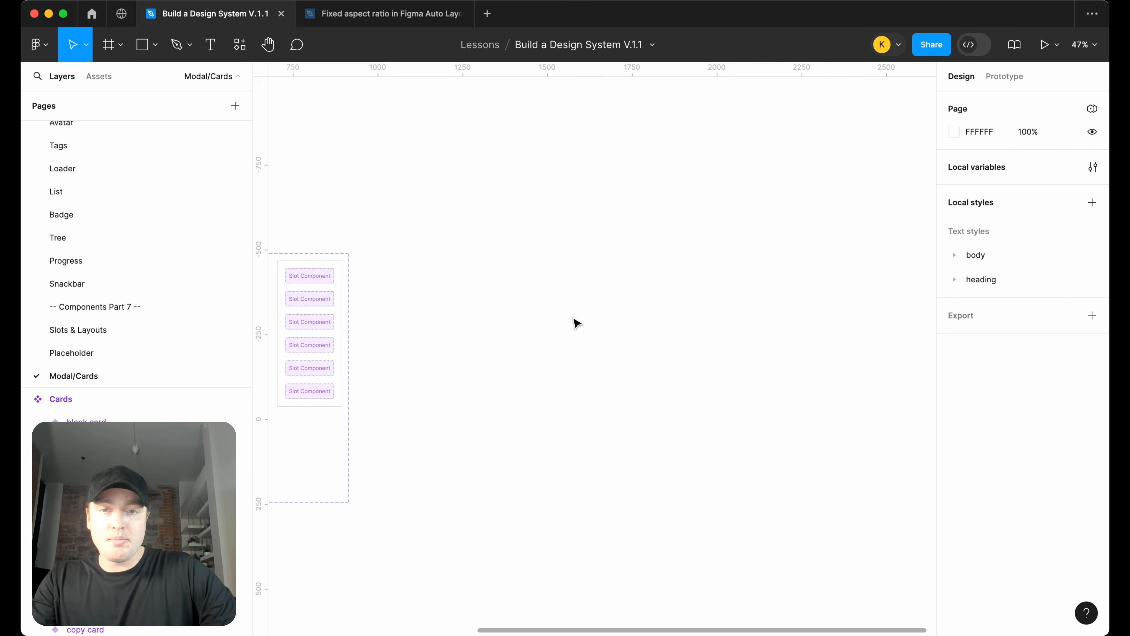
pyautogui.scroll(-3, 795, 277)
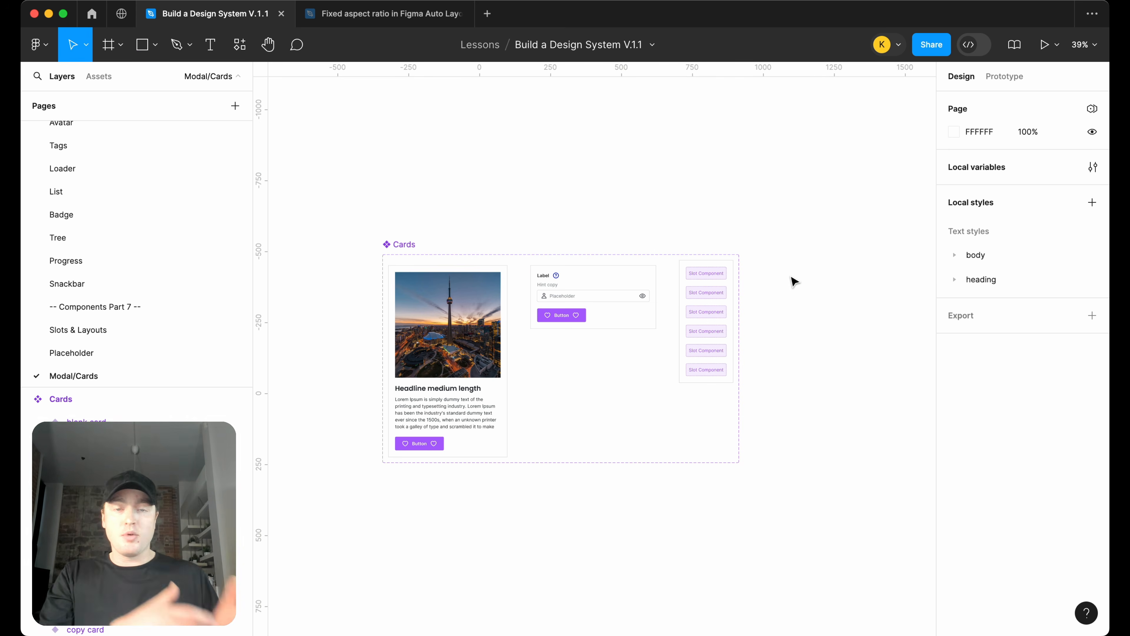